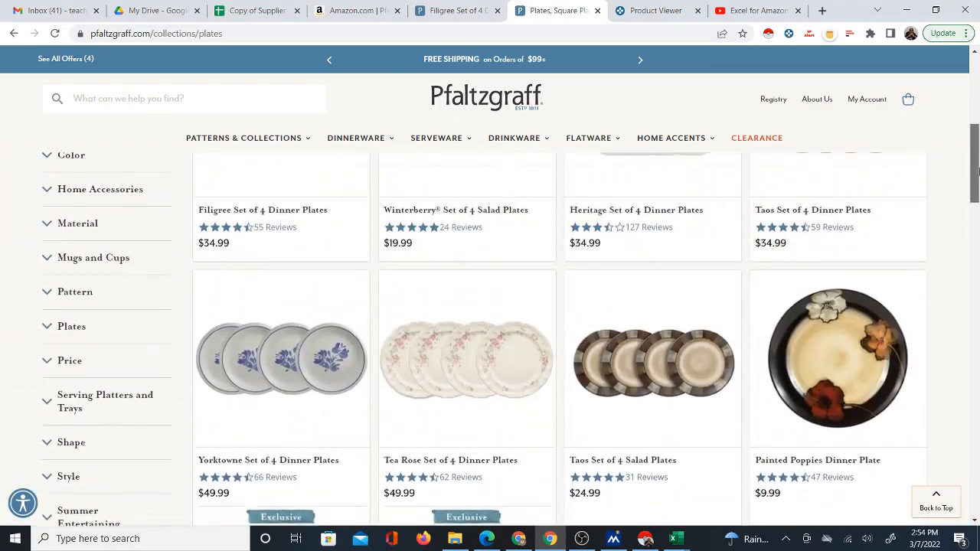
Step: Look over the Pfaltzgraff plates listing, the supplier data spreadsheet and the Keepa Product Viewer
scroll(611, 314, "down", 2)
scroll(611, 314, "down", 1)
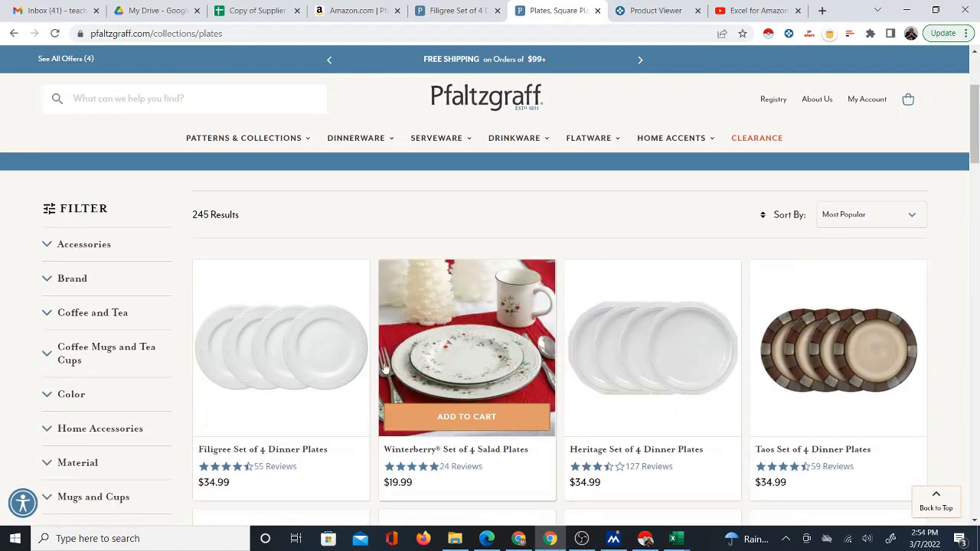
left_click(245, 9)
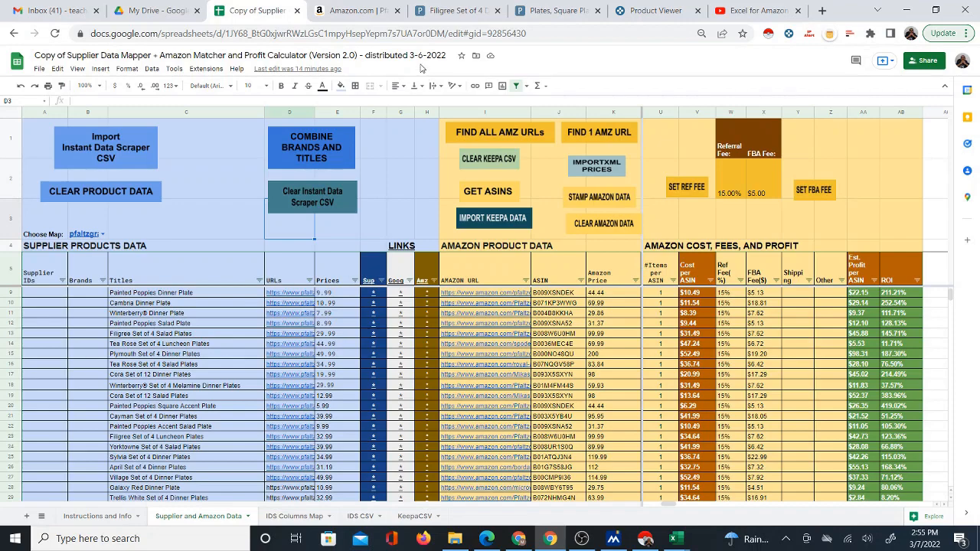
left_click(653, 10)
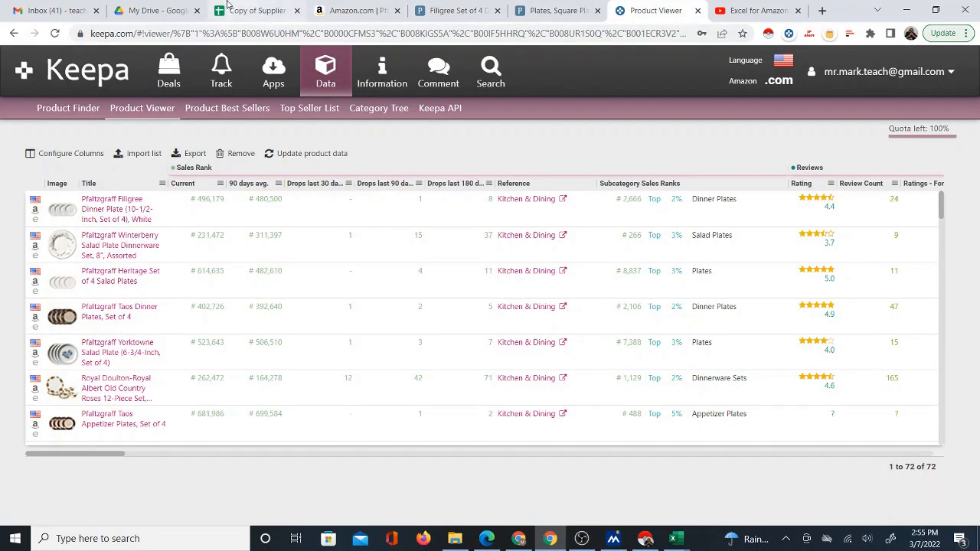
Step: Return to the supplier spreadsheet and review its cost, fee, profit and ROI columns
left_click(258, 10)
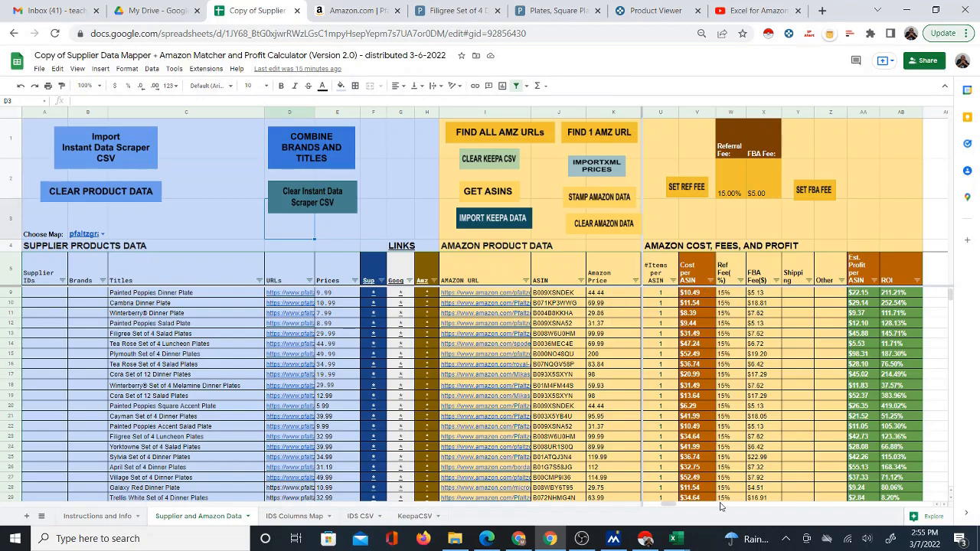
left_click_drag(669, 506, 682, 506)
scroll(701, 389, "down", 1)
scroll(701, 389, "up", 2)
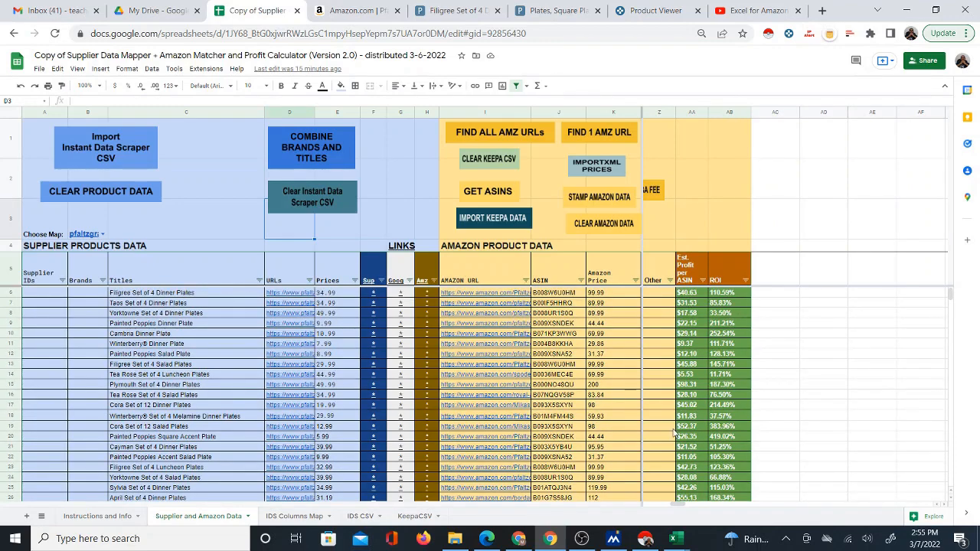
left_click_drag(678, 506, 647, 505)
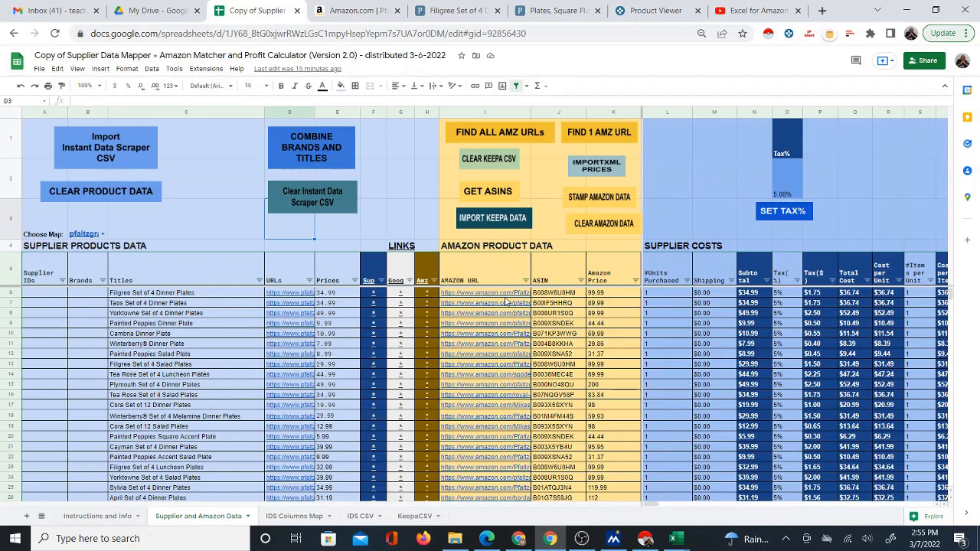
Step: Open the supplier link for the Filigree Set of 4 Dinner Plates in row 6, and return to the spreadsheet
left_click(375, 295)
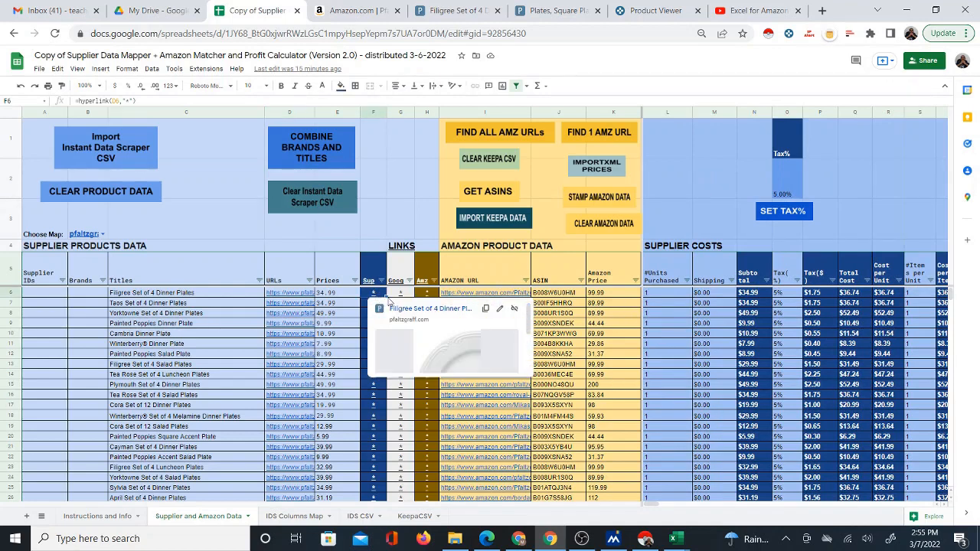
left_click(406, 314)
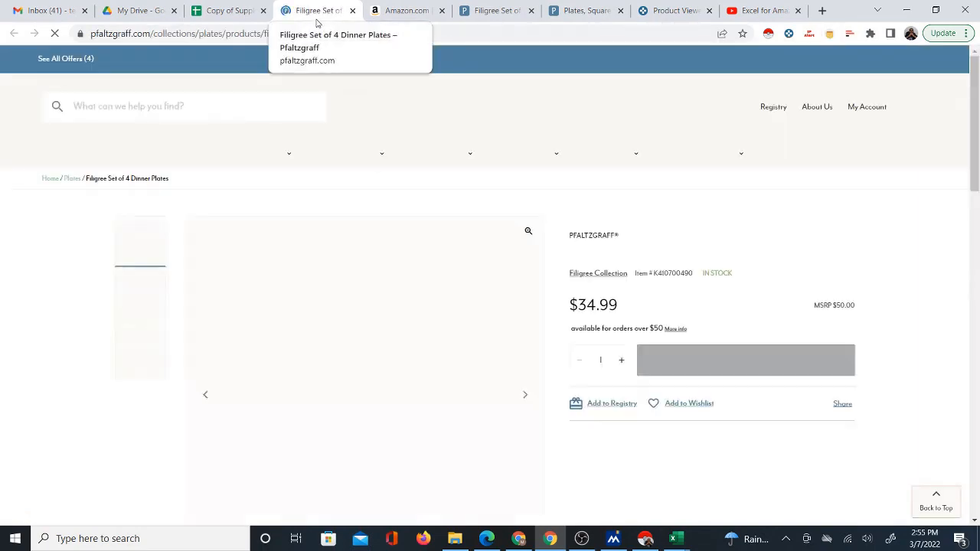
left_click(222, 10)
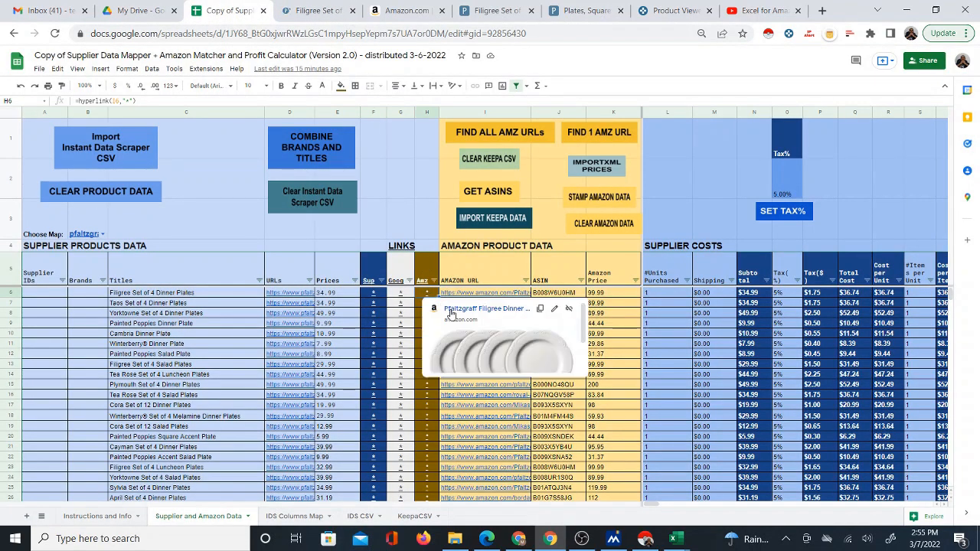
Step: Open the Amazon link in row 6, check all buying options for the Filigree dinner plates, and return to the spreadsheet
left_click(452, 310)
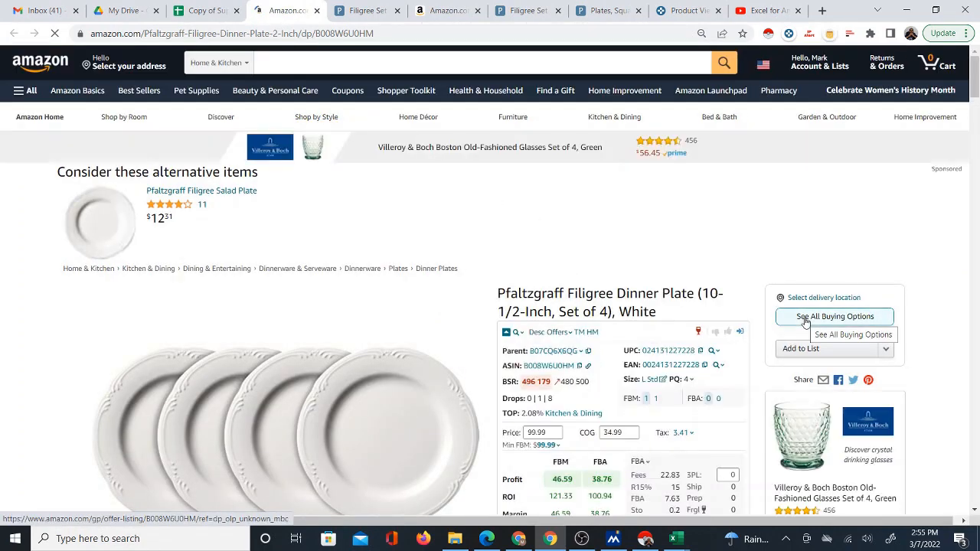
left_click(806, 320)
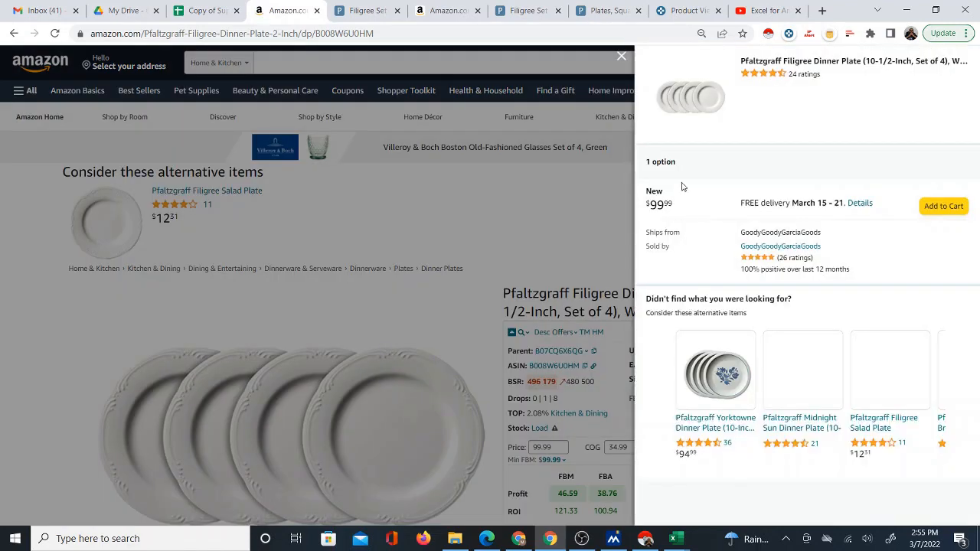
left_click(621, 56)
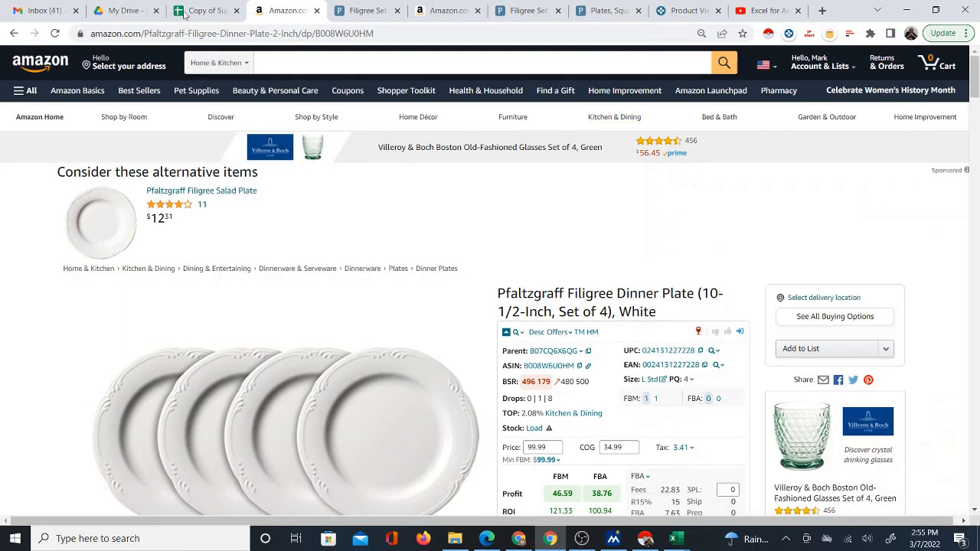
left_click(203, 10)
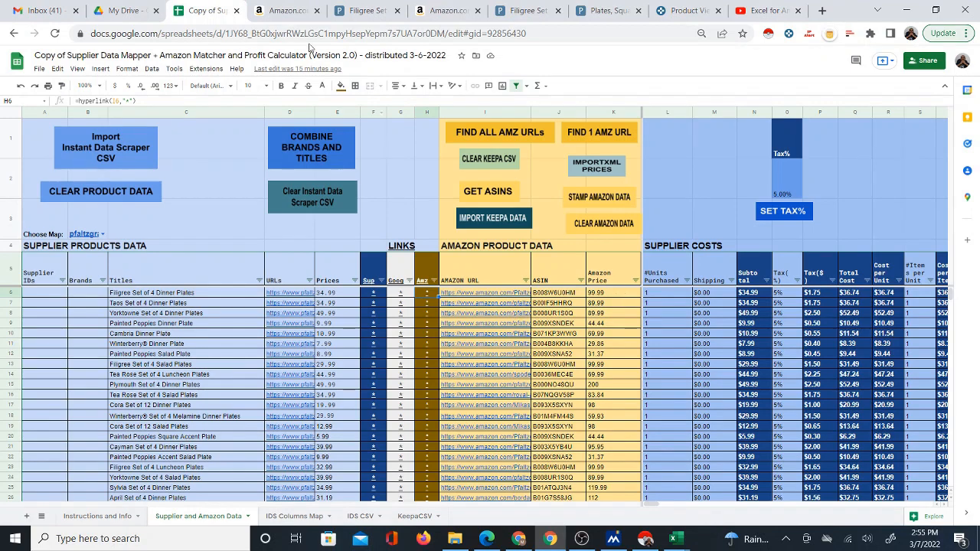
Step: Examine the FBM and FBA profit, ROI and fee estimates on the Filigree dinner plates' Amazon page
left_click(287, 11)
scroll(712, 422, "down", 1)
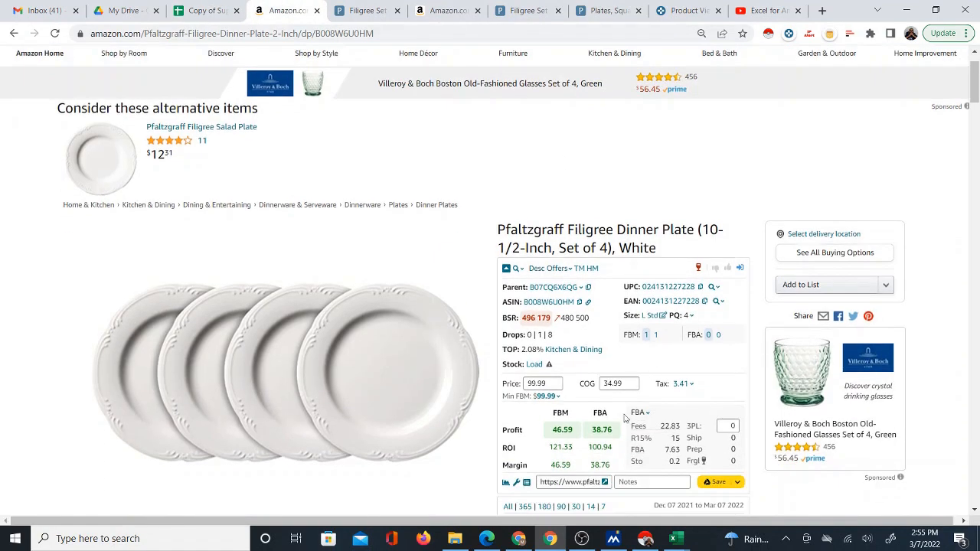
scroll(733, 421, "down", 2)
scroll(734, 421, "down", 1)
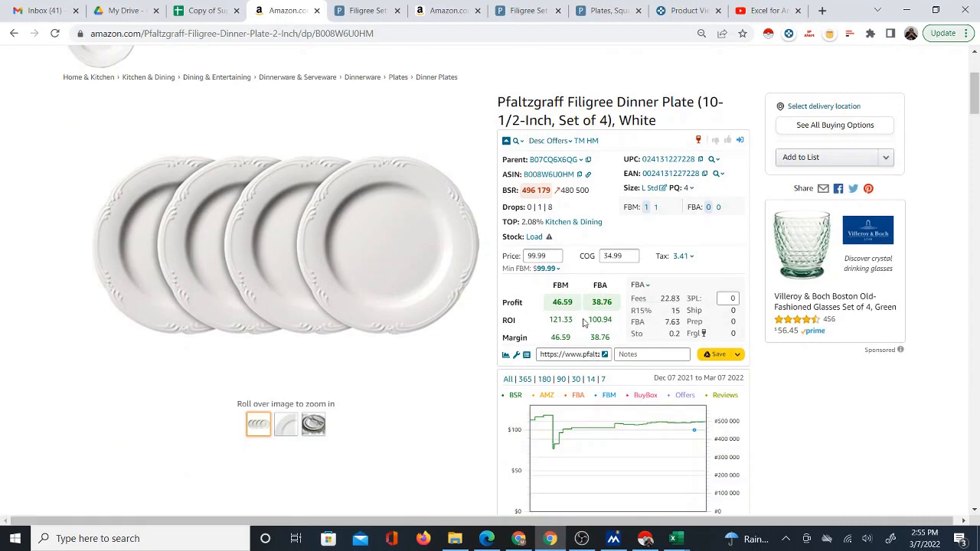
Step: Go through row 6 of the supplier spreadsheet cell by cell to inspect its costs, fees, estimated profit and ROI
left_click(203, 11)
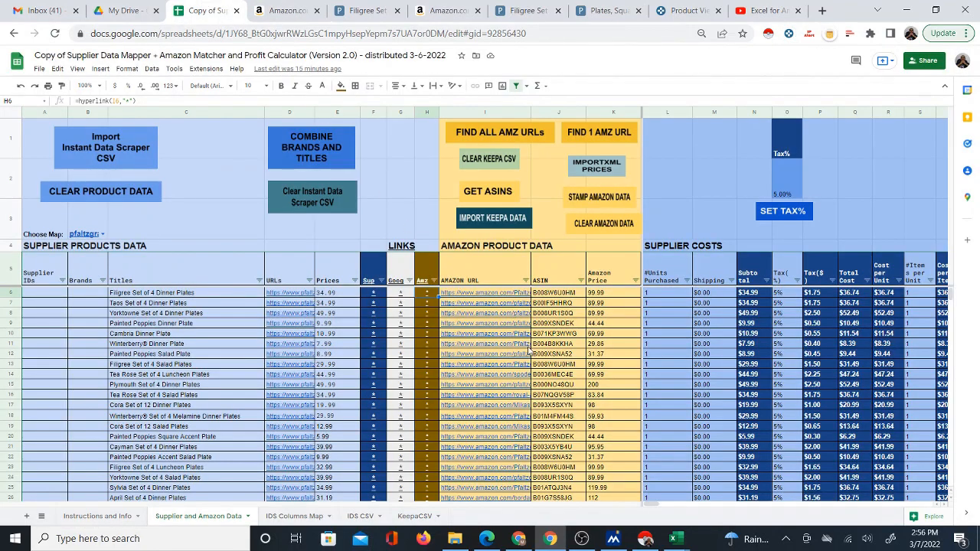
key("Right")
key("Right")
key("Right")
key("Right")
key("Right")
key("Right")
key("Right")
key("Right")
key("Right")
key("Right")
key("Right")
key("Right")
key("Right")
key("Right")
key("Right")
key("Right")
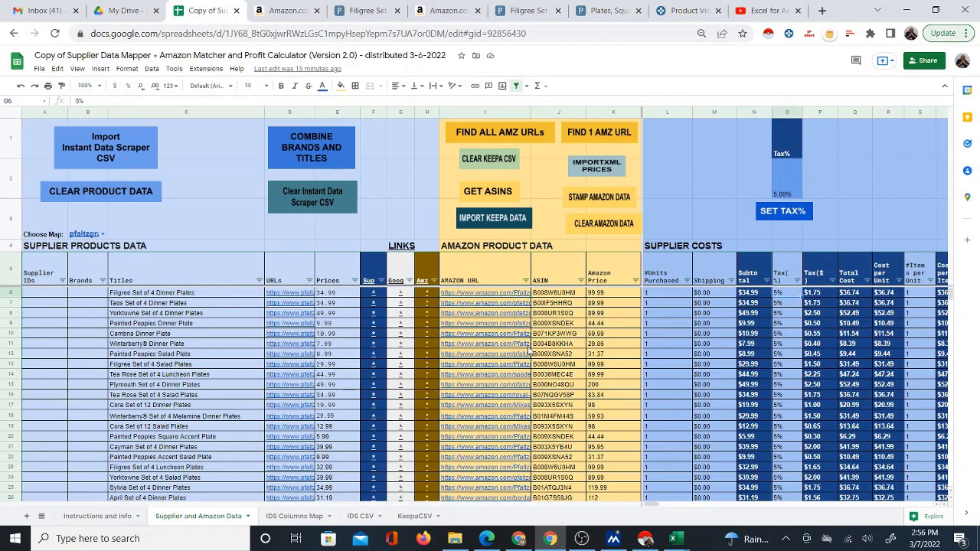
key("Right")
key("Right")
key("Right")
key("Right")
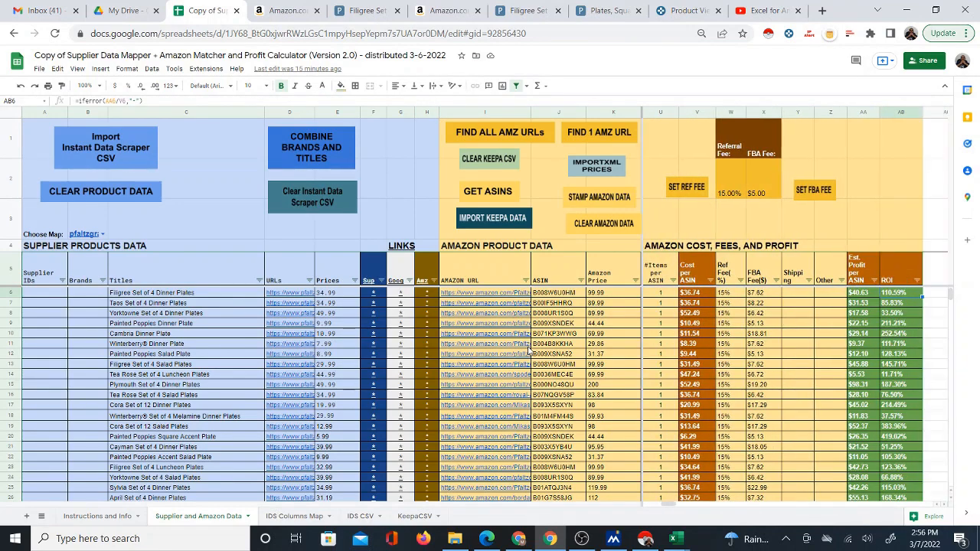
key("Left")
key("Left")
key("Left")
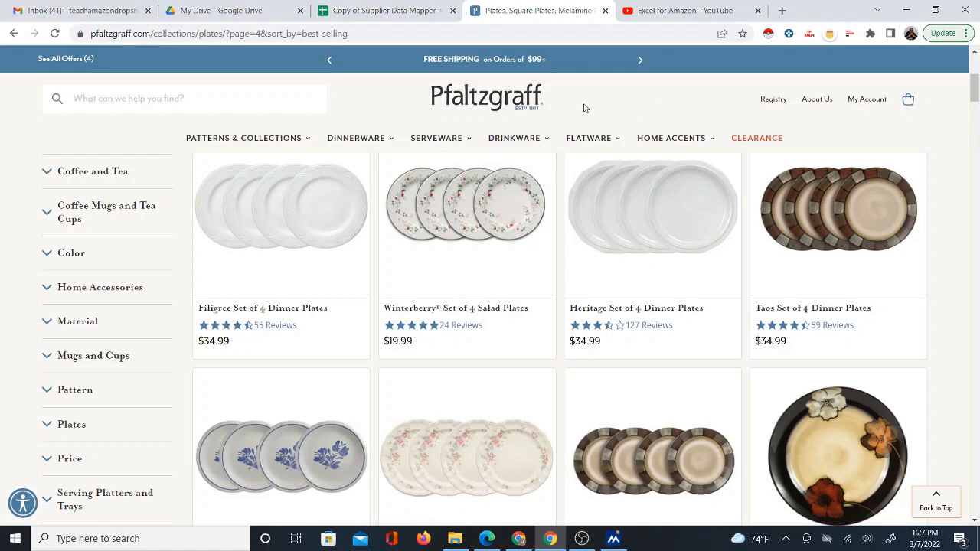
Step: Check the Amazon URL and Titles columns in the Supplier and Amazon Data sheet
right_click(803, 310)
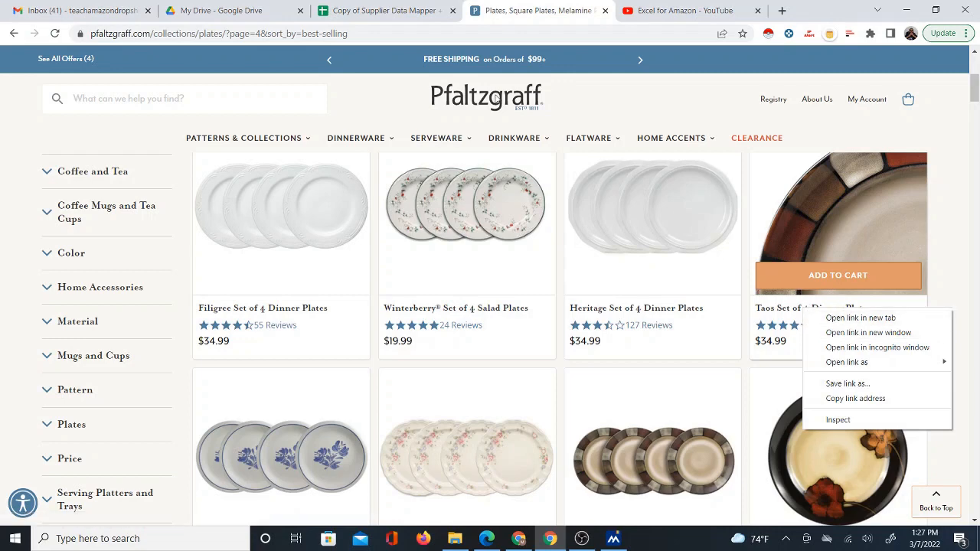
left_click(373, 9)
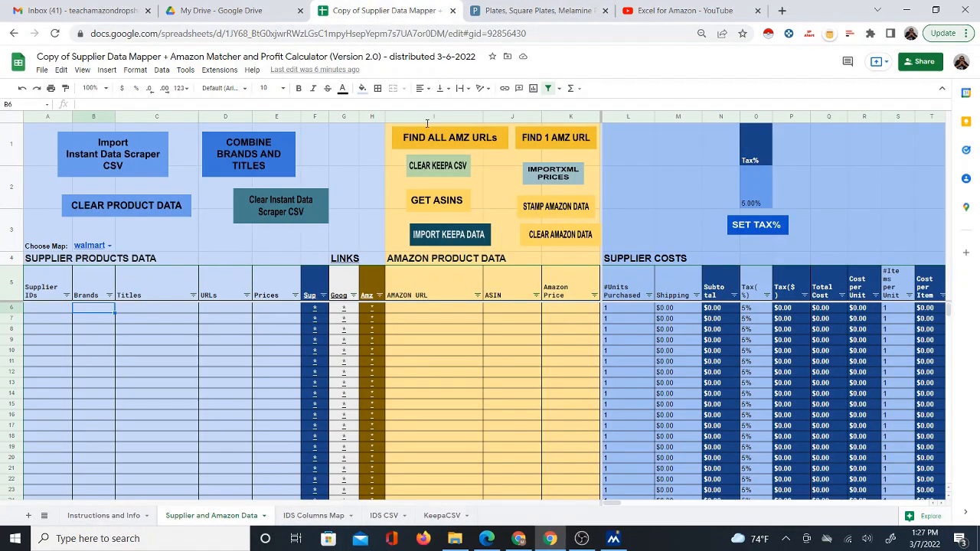
left_click(439, 310)
left_click(169, 308)
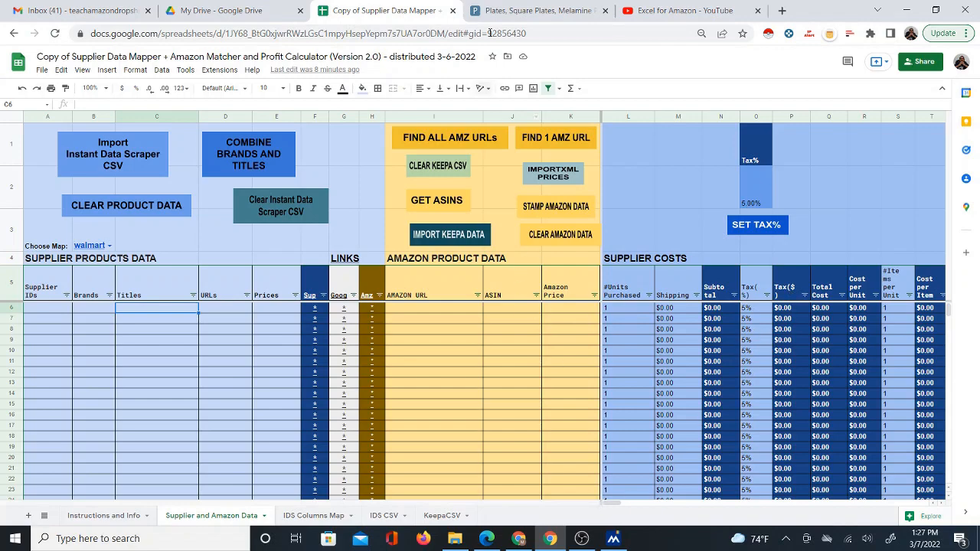
Step: Run Instant Data Scraper on the Pfaltzgraff plates listing page
left_click(536, 11)
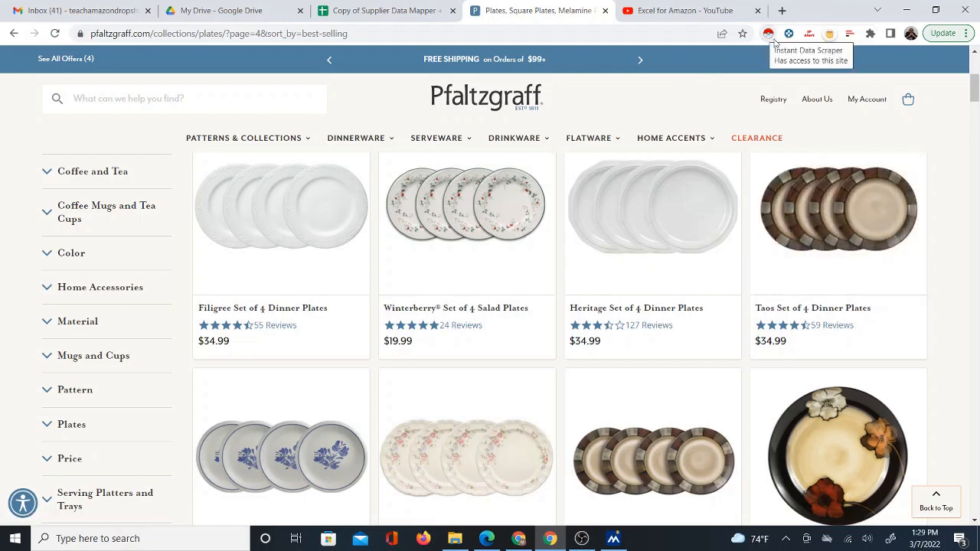
mouse_move(978, 89)
left_mouse_down()
mouse_move(976, 481)
mouse_move(976, 62)
left_mouse_up()
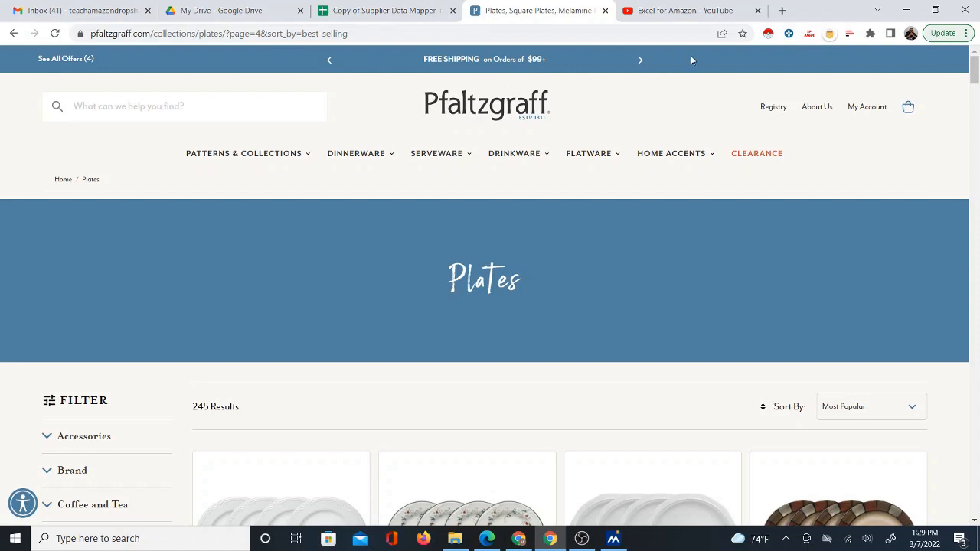
left_click(768, 34)
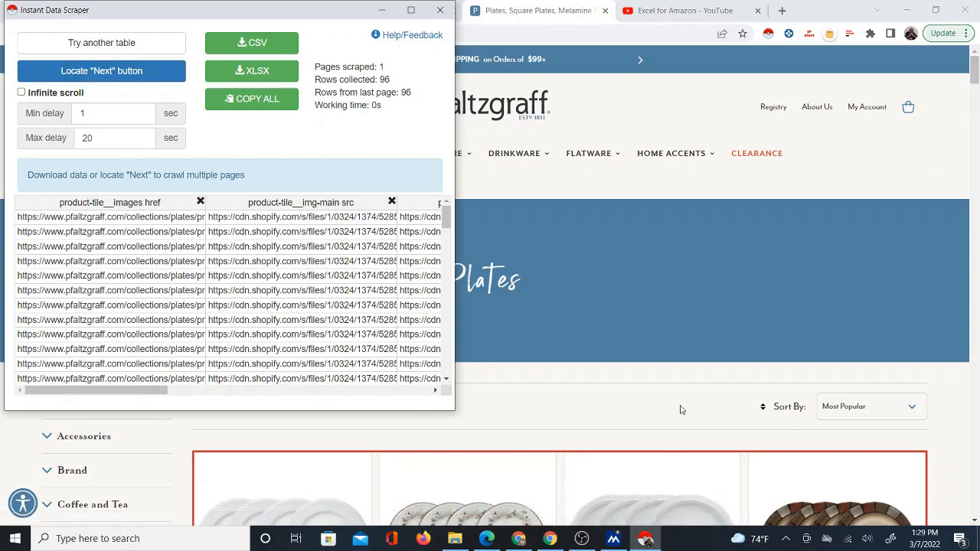
Step: Check the product titles in the scraped table, export it as a CSV file and open the downloaded file
scroll(536, 437, "down", 3)
scroll(541, 435, "down", 1)
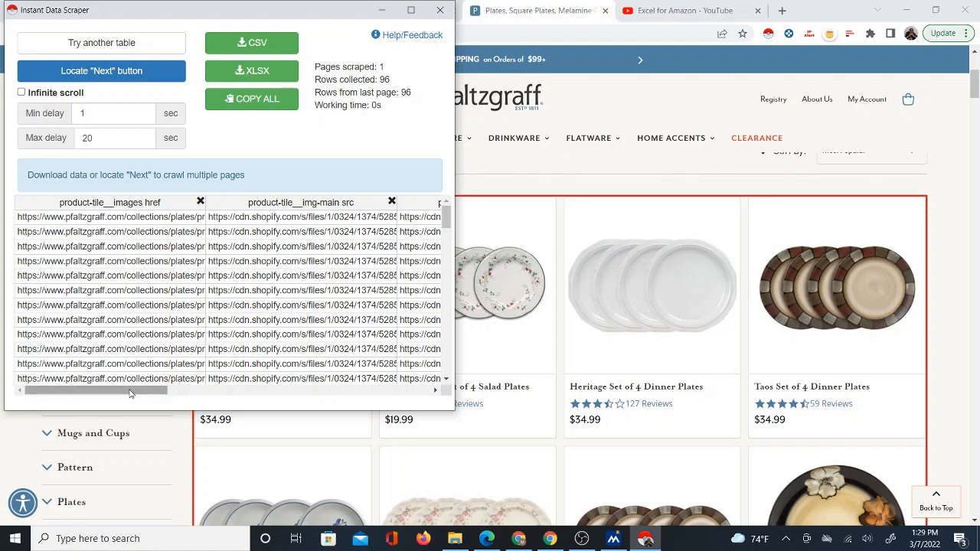
left_click_drag(142, 393, 255, 391)
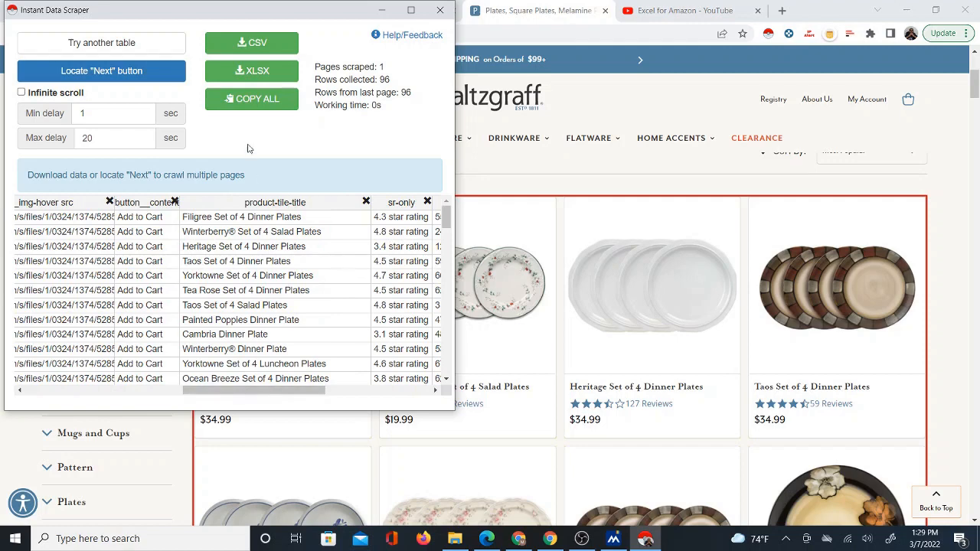
left_click(250, 43)
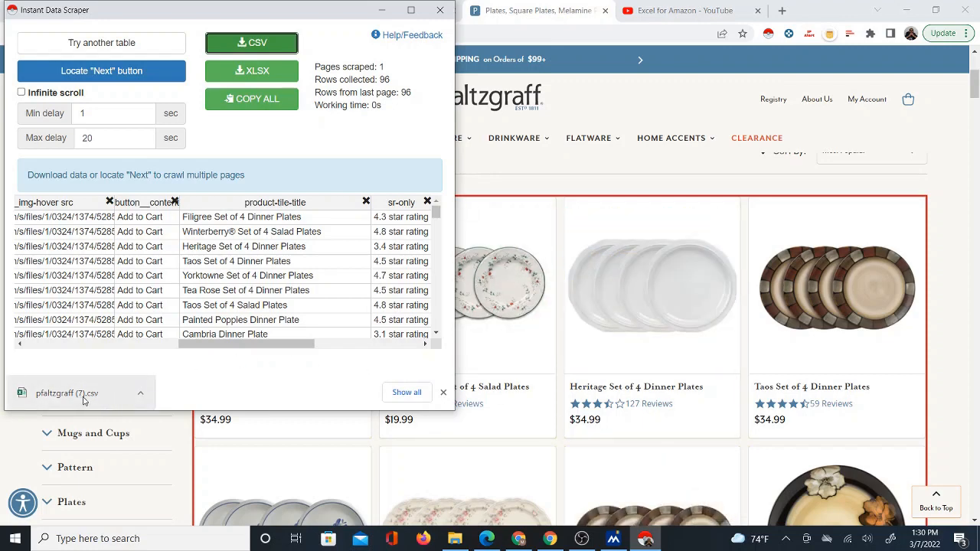
left_click(107, 400)
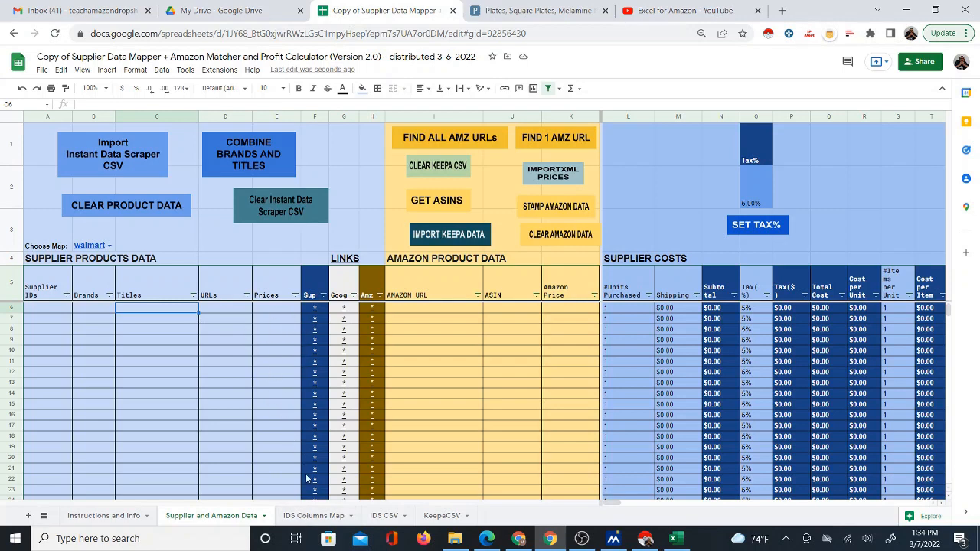
Step: Upload pfaltzgraff (7).csv from the Downloads folder for import into the IDS CSV sheet
left_click(398, 517)
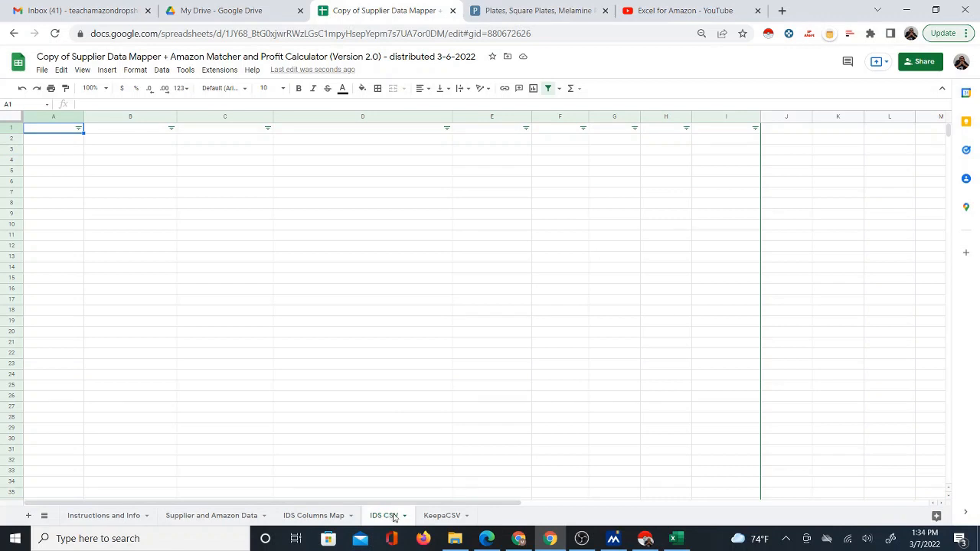
left_click(44, 71)
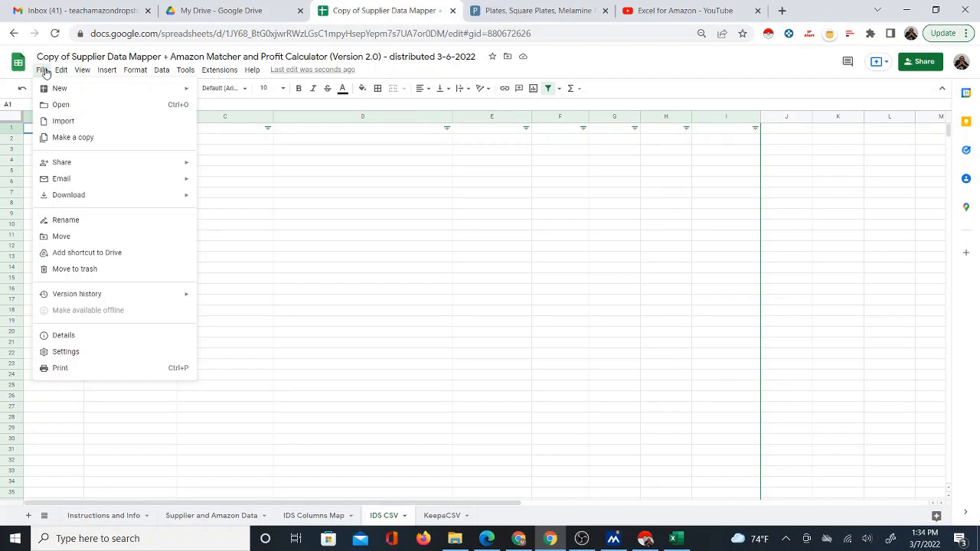
left_click(69, 121)
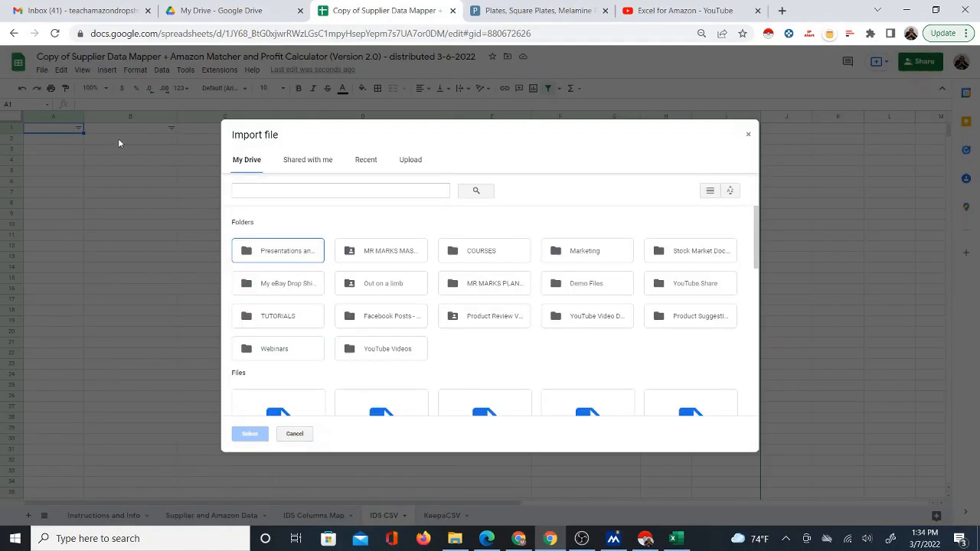
left_click(409, 162)
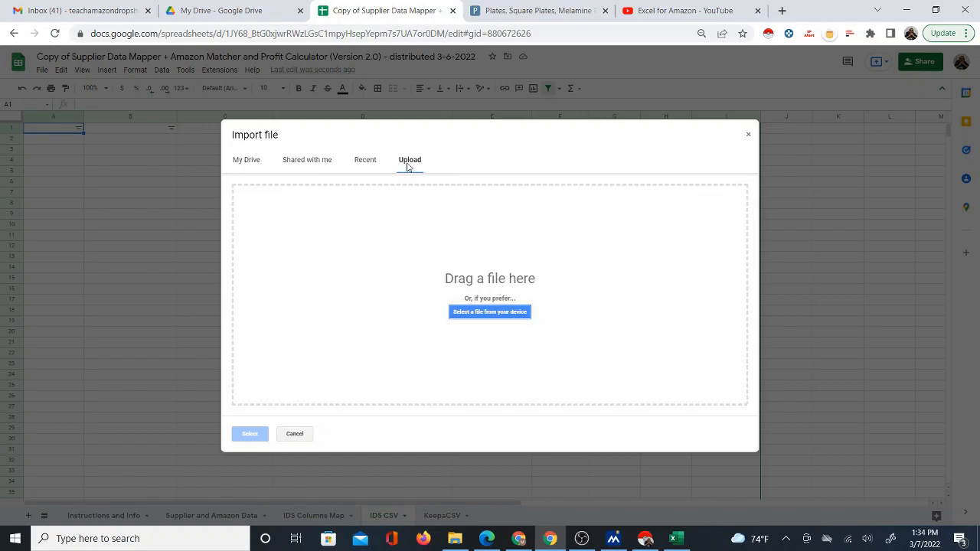
left_click(484, 312)
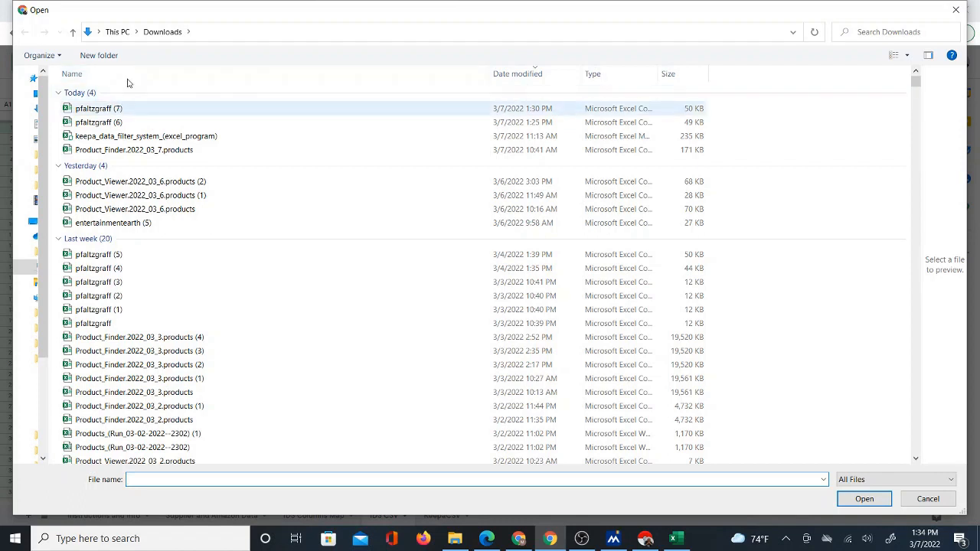
left_click(103, 112)
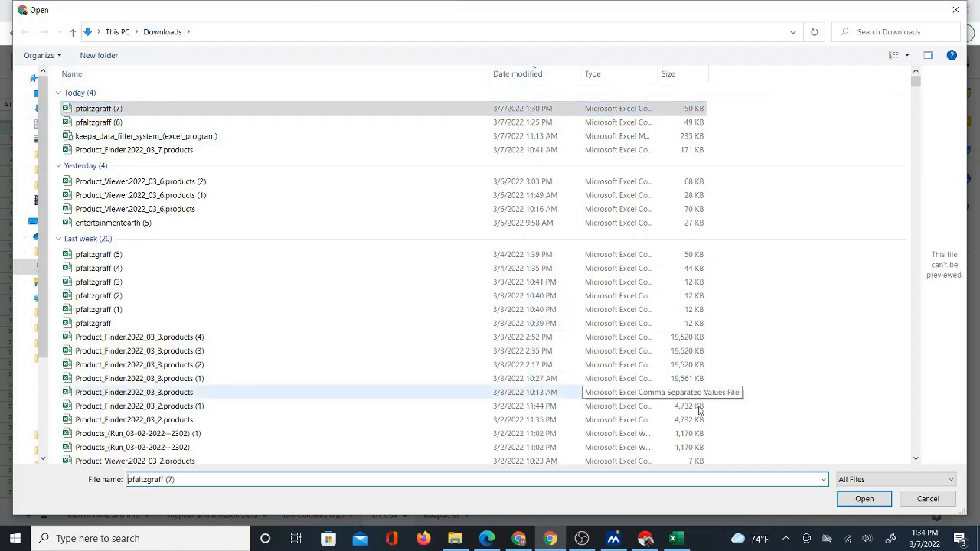
left_click(864, 500)
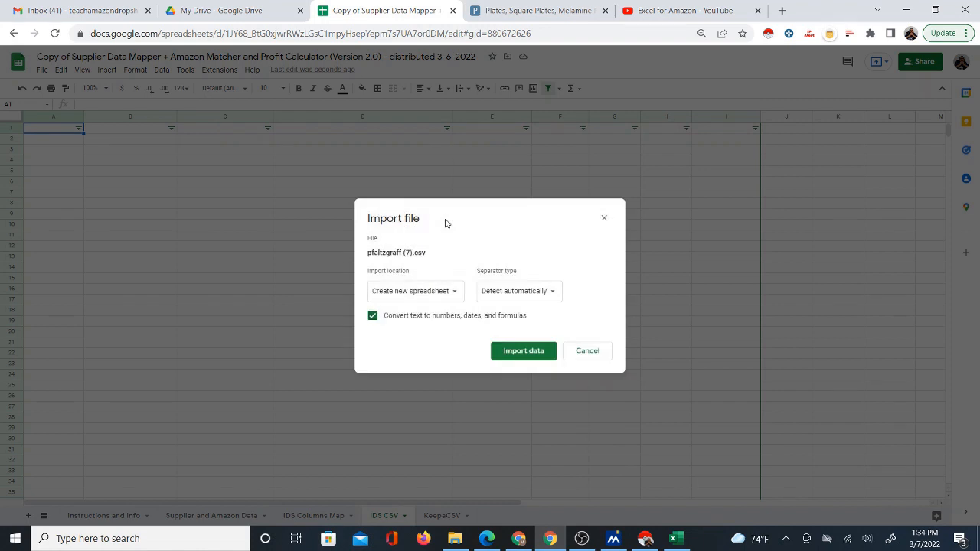
Step: Import the uploaded CSV data with the import location set to Replace current sheet
left_click(455, 291)
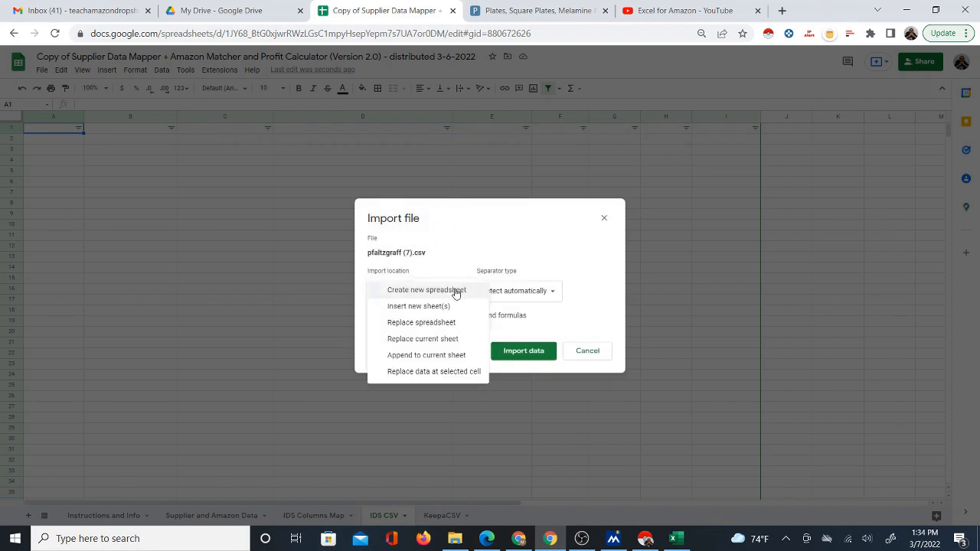
left_click(422, 339)
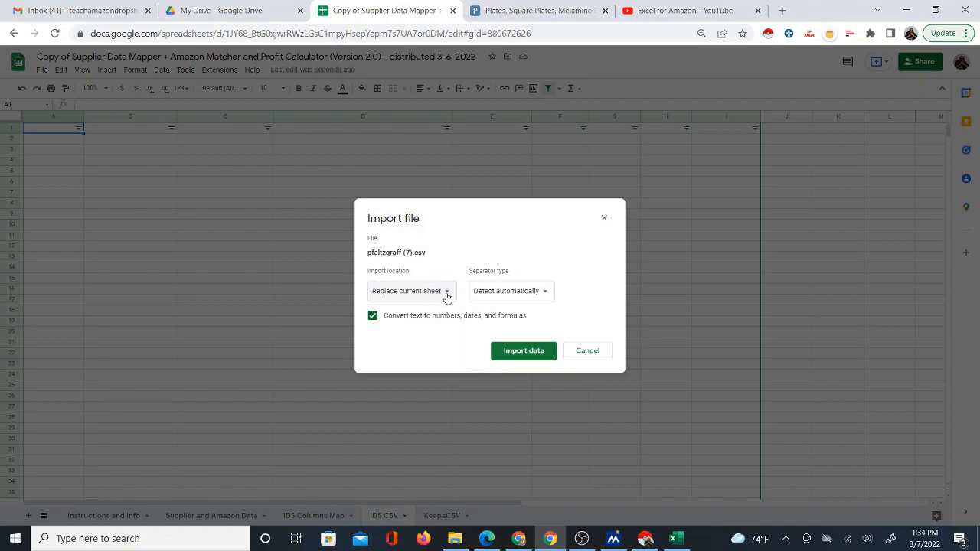
left_click(512, 352)
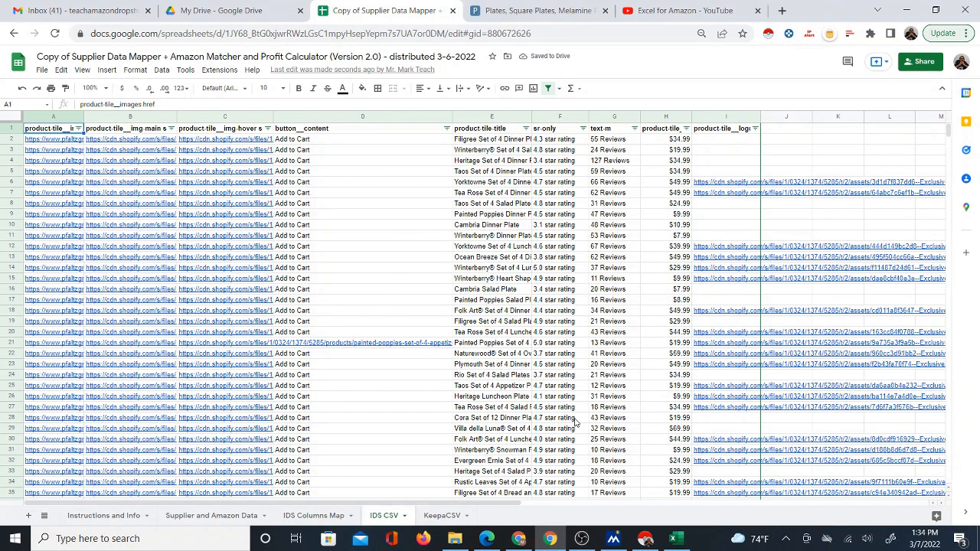
Step: Widen the product-tile__images href column in the IDS CSV sheet and check the product-tile__price header
mouse_move(460, 502)
left_mouse_down()
mouse_move(679, 496)
mouse_move(461, 499)
left_mouse_up()
left_click_drag(84, 118, 143, 118)
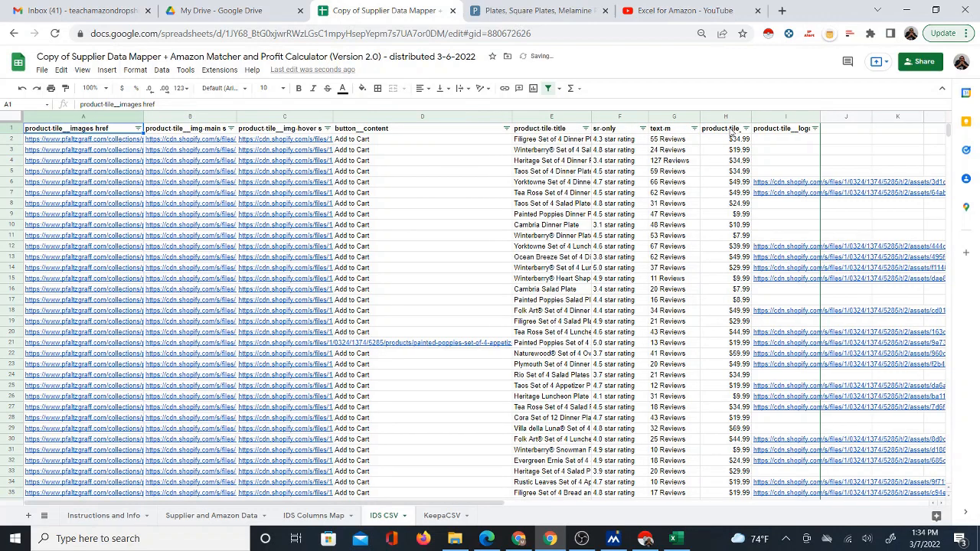
left_click(726, 129)
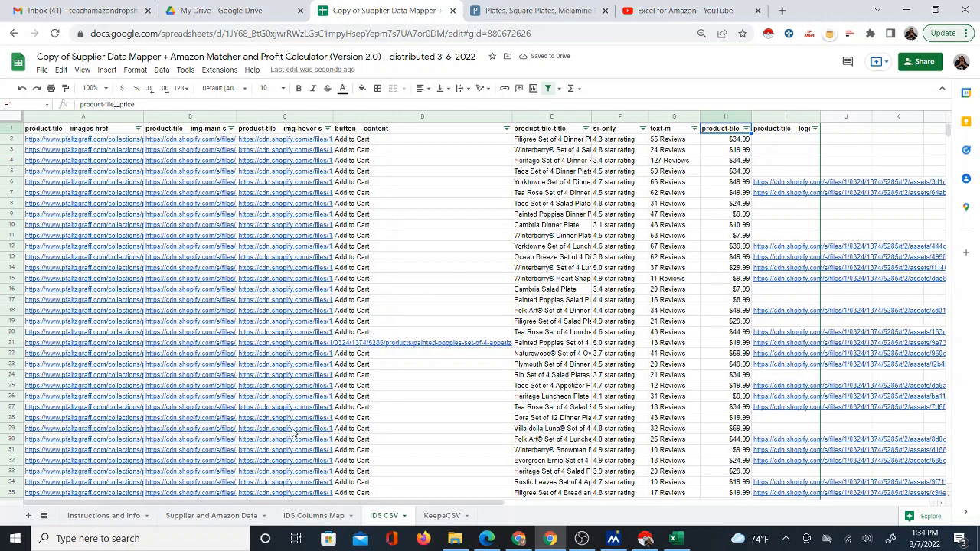
left_click(210, 516)
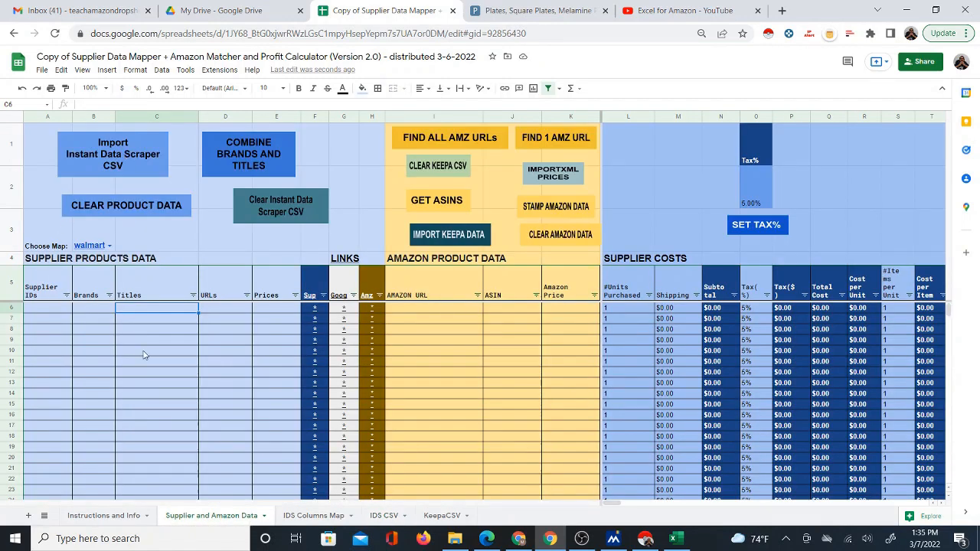
left_click(320, 517)
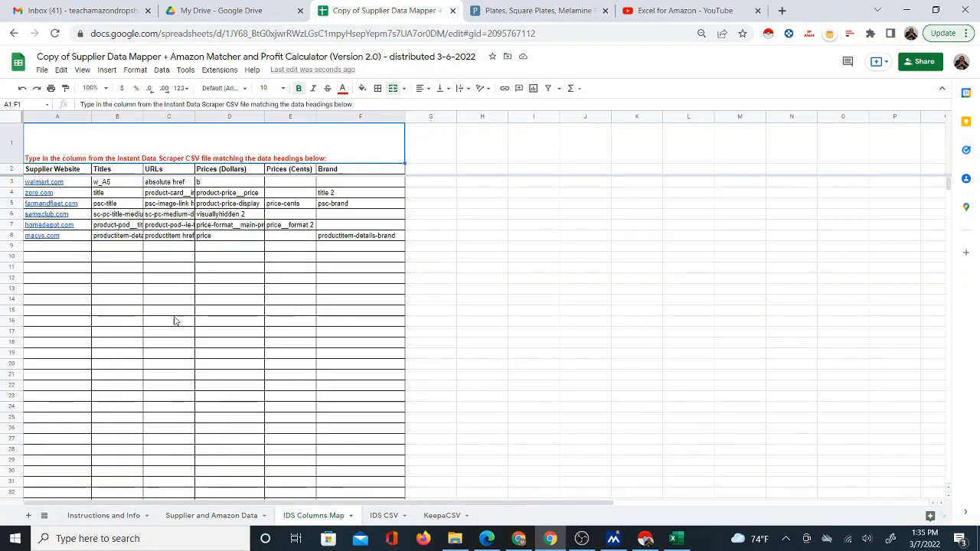
left_click(75, 248)
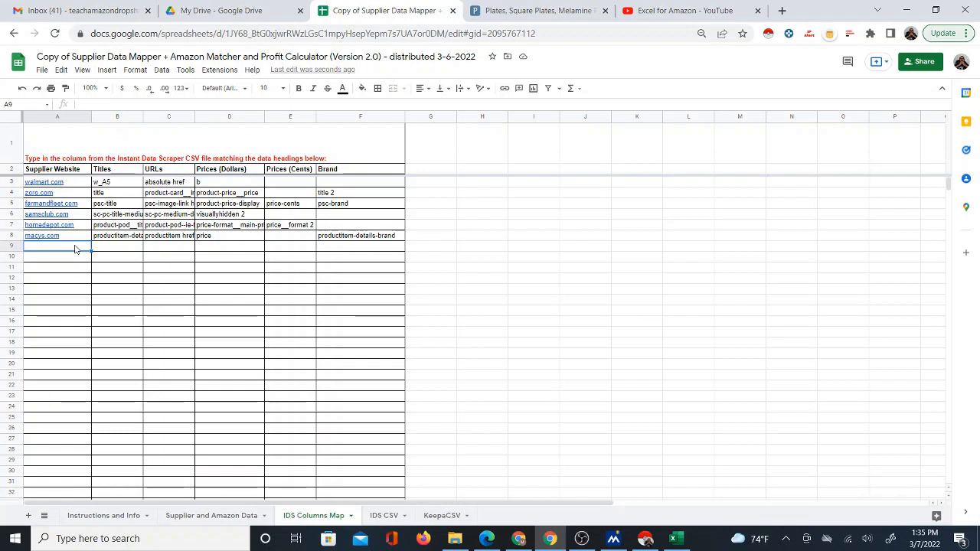
type("pf")
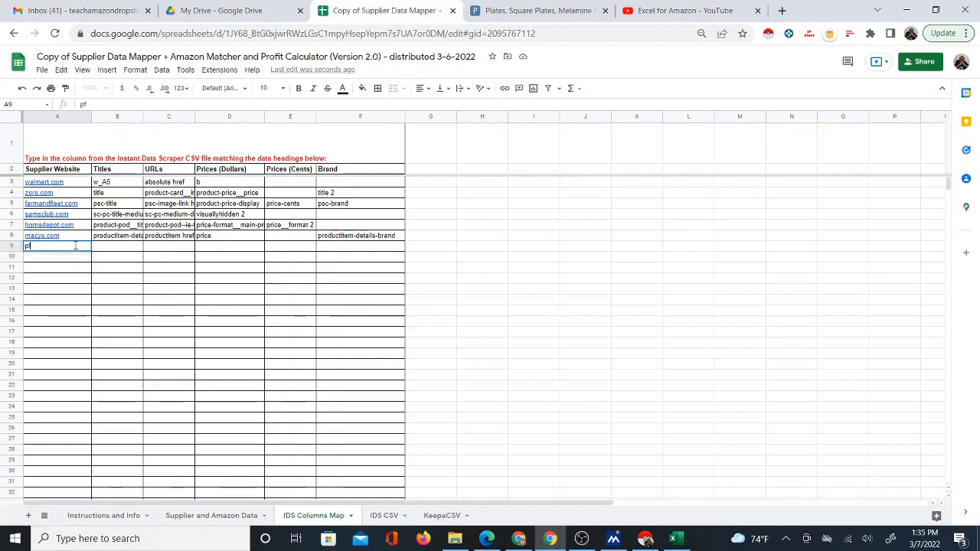
left_click(201, 387)
Step: Examine the product URLs, titles and prices in the IDS CSV sheet against the Supplier and Amazon Data columns
left_click(201, 515)
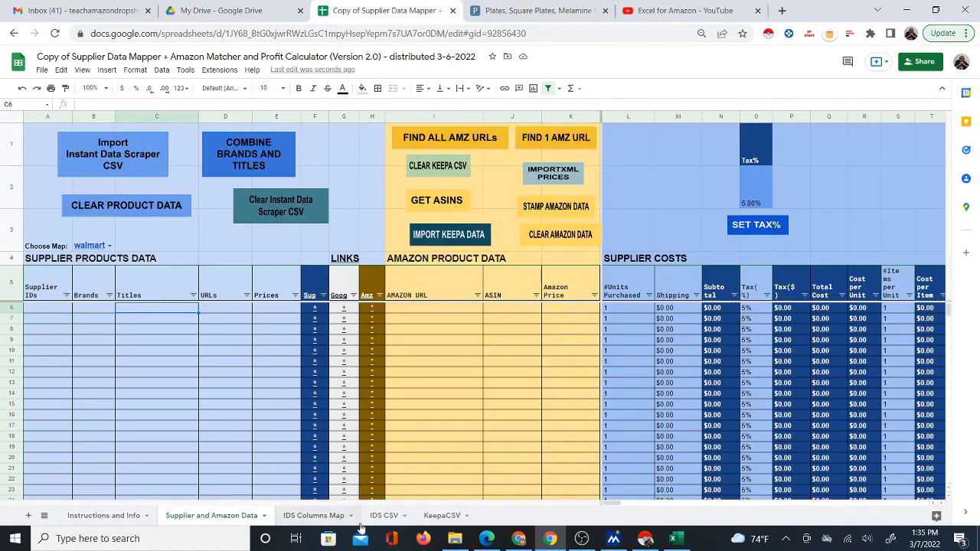
left_click(381, 515)
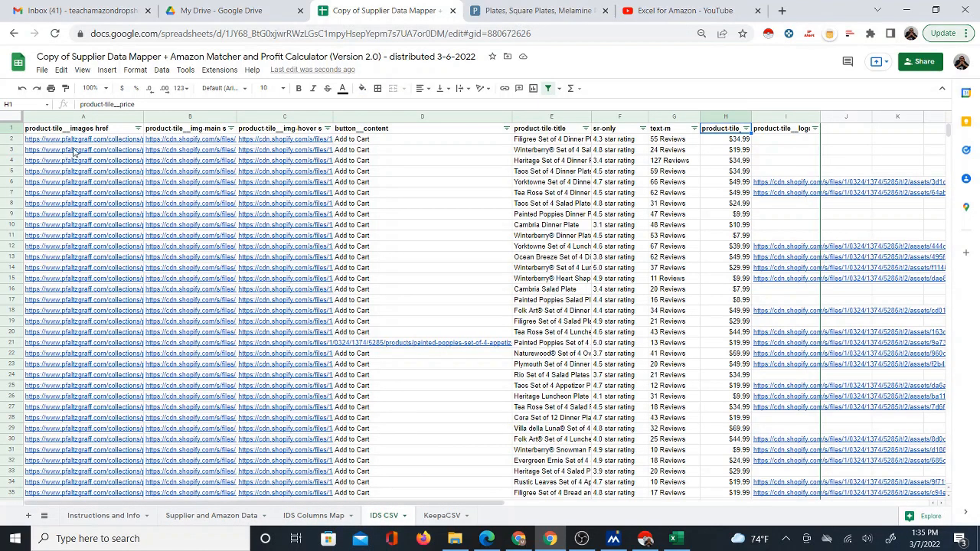
left_click_drag(84, 142, 84, 332)
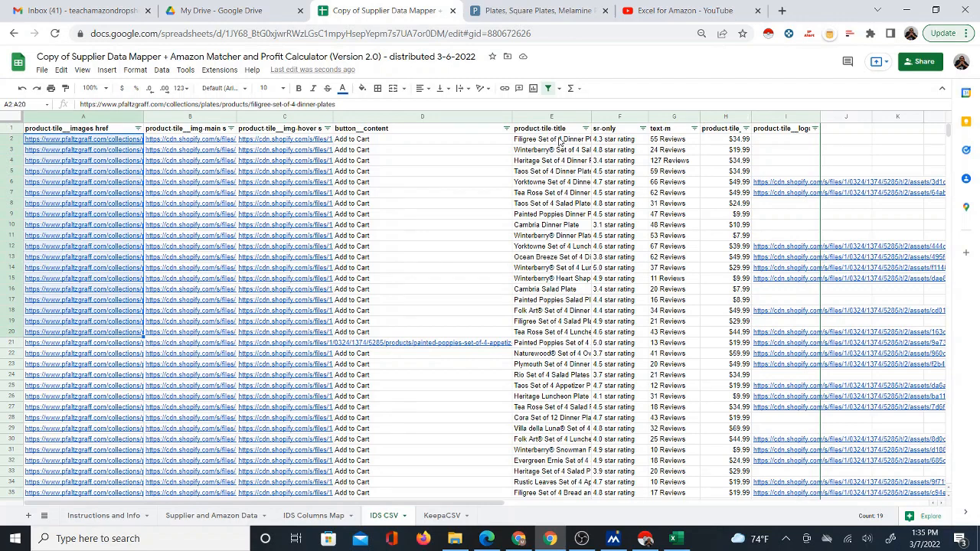
left_click_drag(560, 142, 551, 342)
left_click_drag(729, 140, 726, 300)
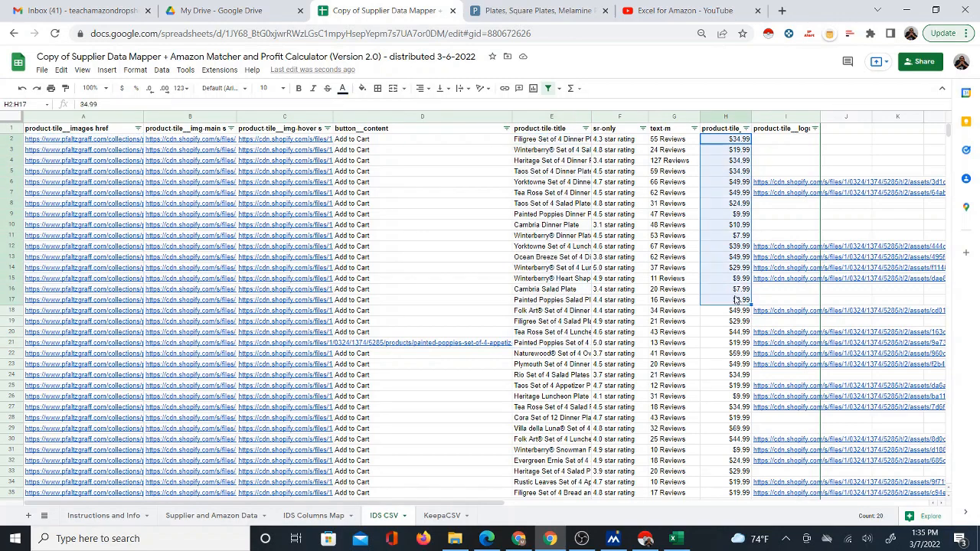
left_click(224, 518)
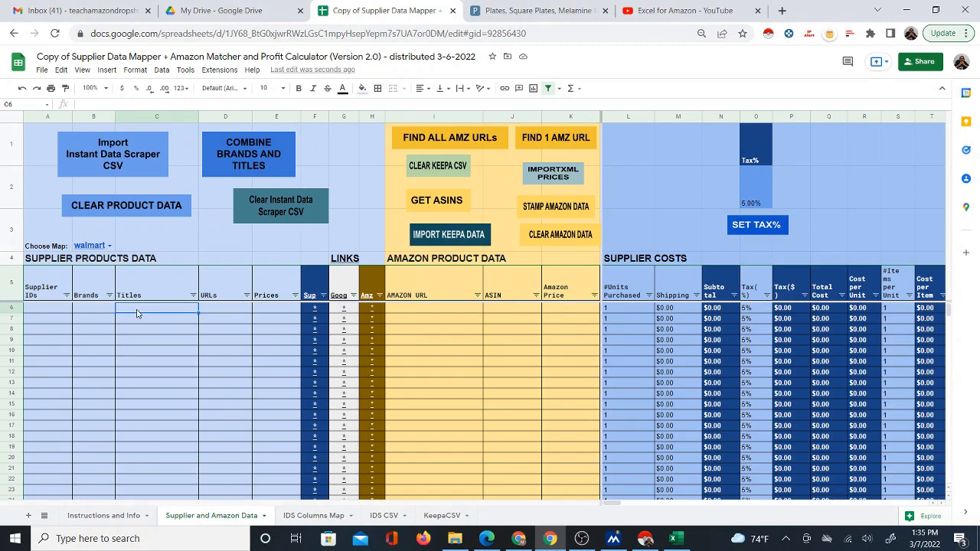
left_click(378, 516)
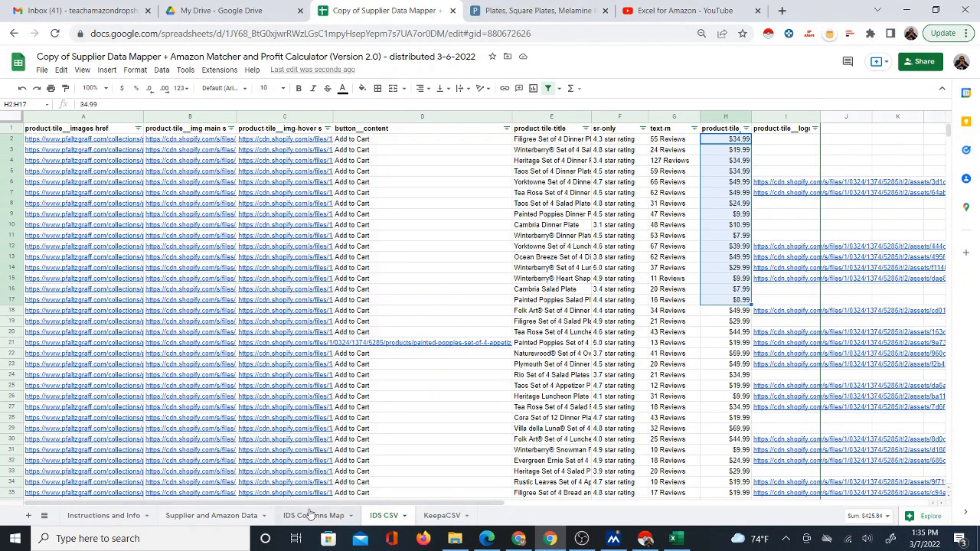
Step: Add pfaltzgraff.com as a supplier website in row 9 of the IDS Columns Map sheet
left_click(310, 515)
left_click(68, 248)
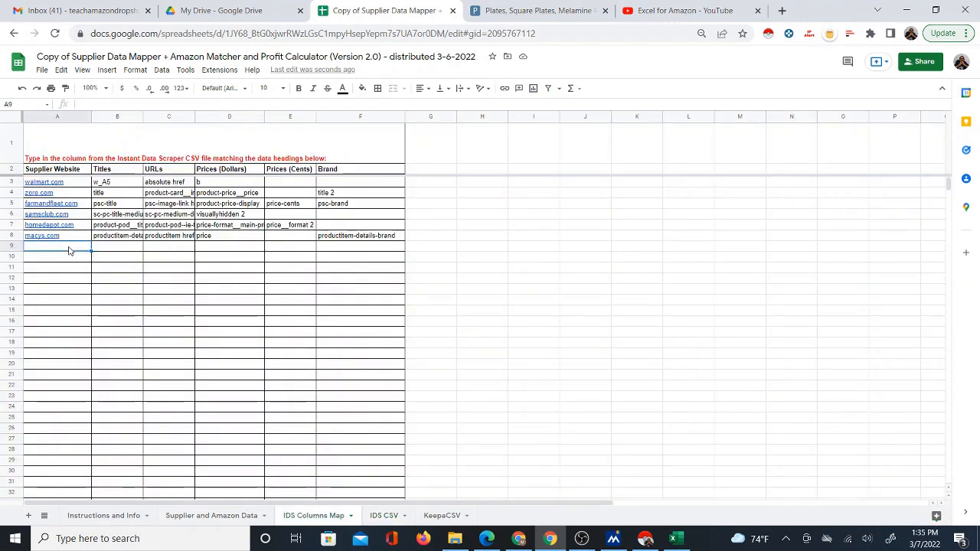
type("pfa")
key("Escape")
key("ctrl+plus")
key("ctrl+plus")
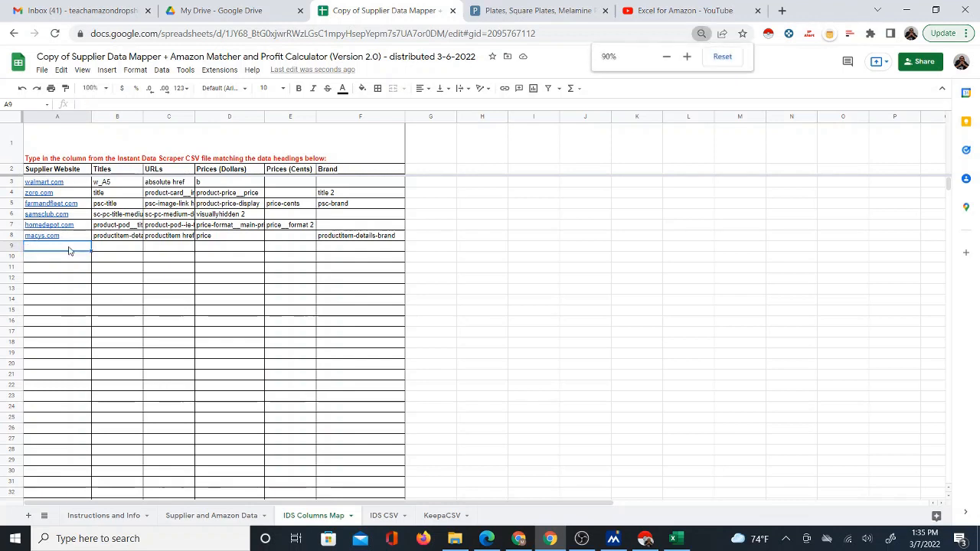
key("ctrl+plus")
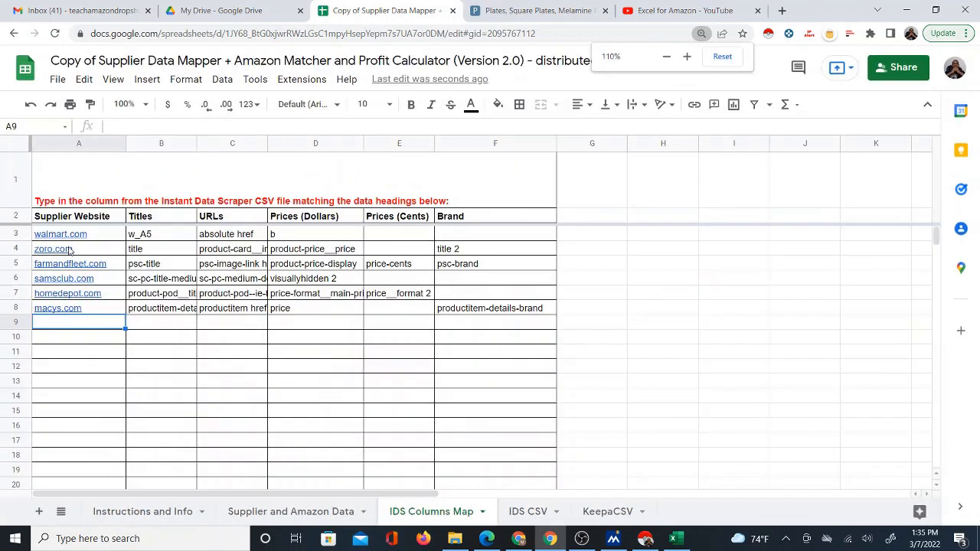
type("pfa")
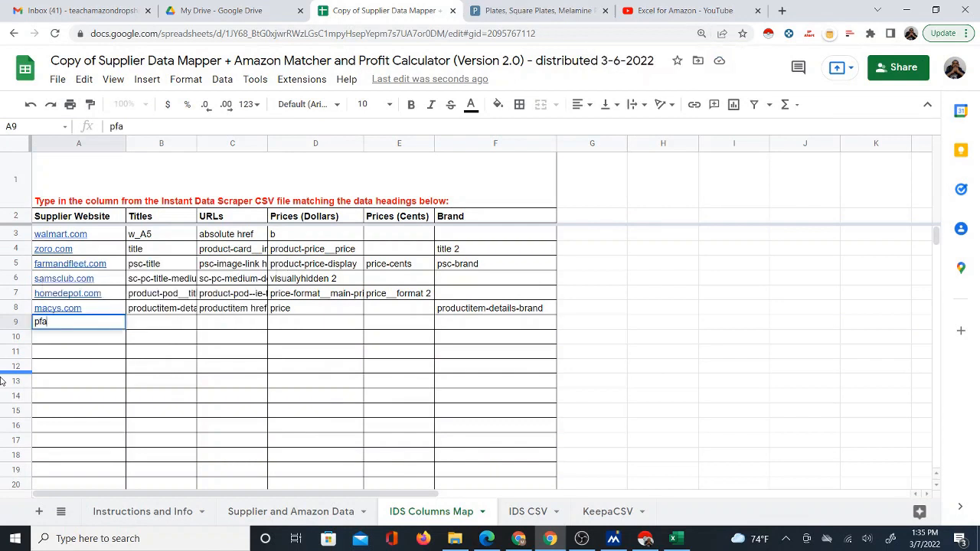
type("ltzgraff.com")
key("Tab")
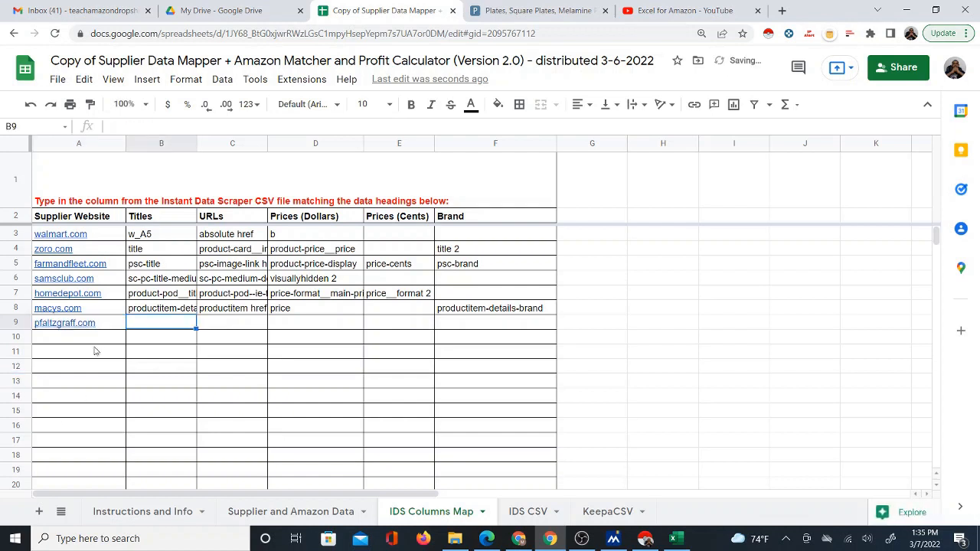
mouse_move(107, 324)
Step: Compare the product-tile-title header in the IDS CSV sheet with the Titles, URLs and Prices headings in Supplier and Amazon Data
left_click(528, 512)
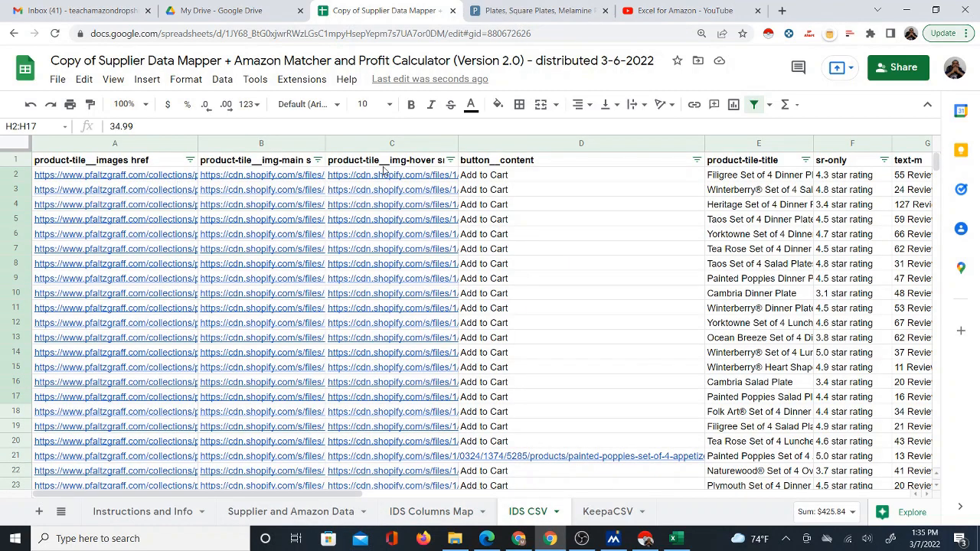
left_click(761, 162)
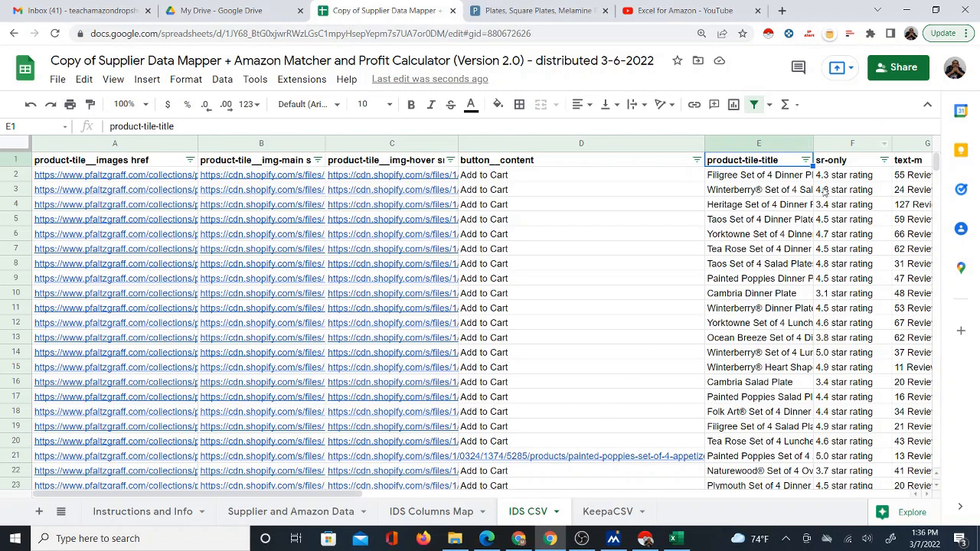
left_click(279, 514)
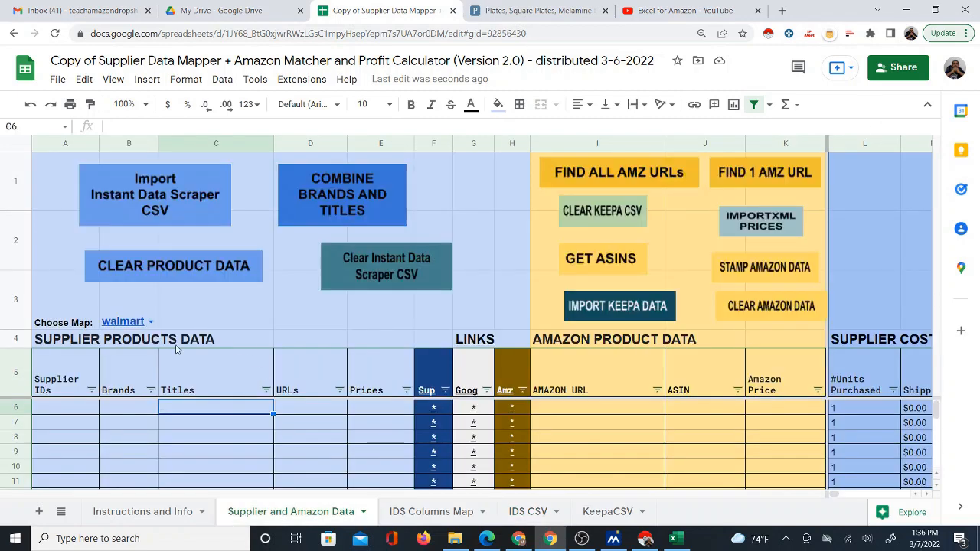
left_click(211, 385)
left_click(315, 386)
left_click(374, 386)
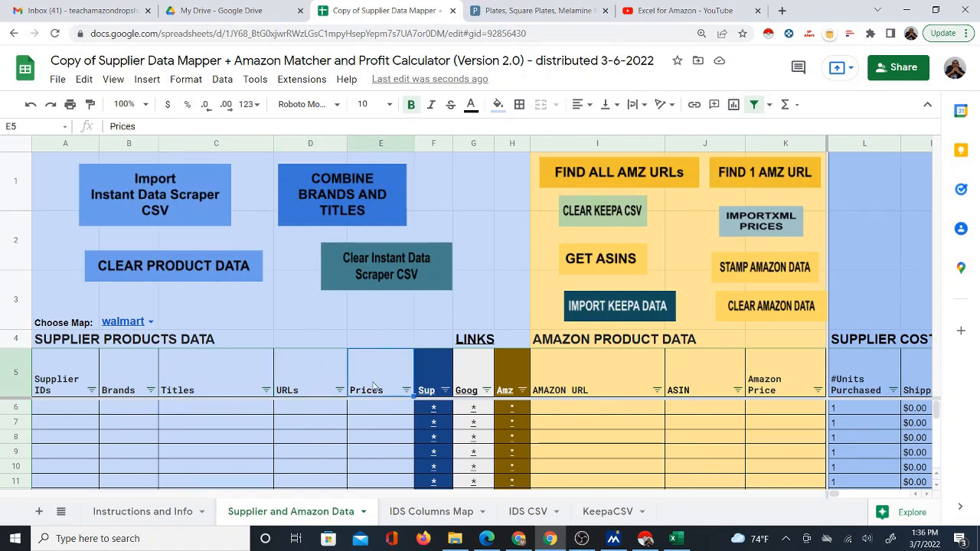
Step: Copy the product-tile-title header from the IDS CSV sheet as values only into the pfaltzgraff.com row's Titles cell in IDS Columns Map
left_click(450, 510)
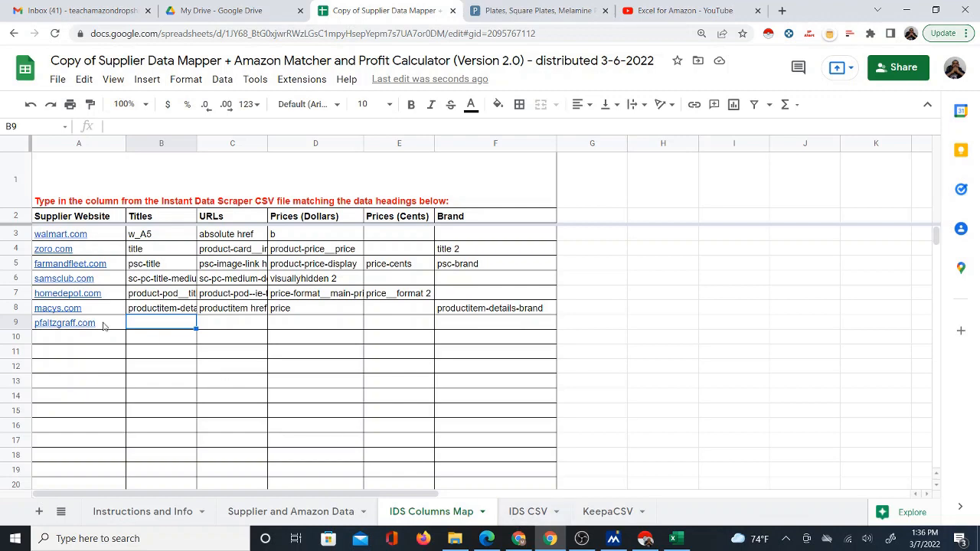
left_click(522, 510)
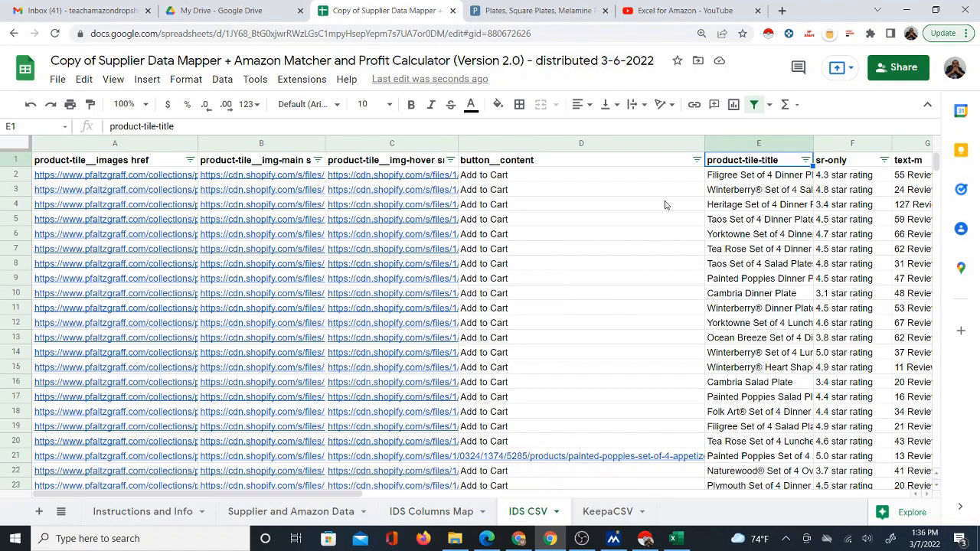
right_click(802, 157)
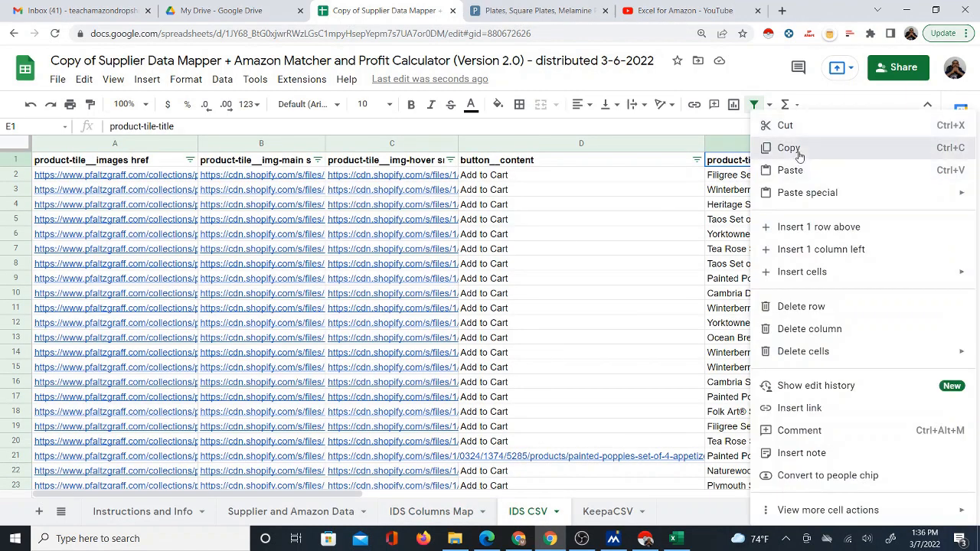
left_click(799, 155)
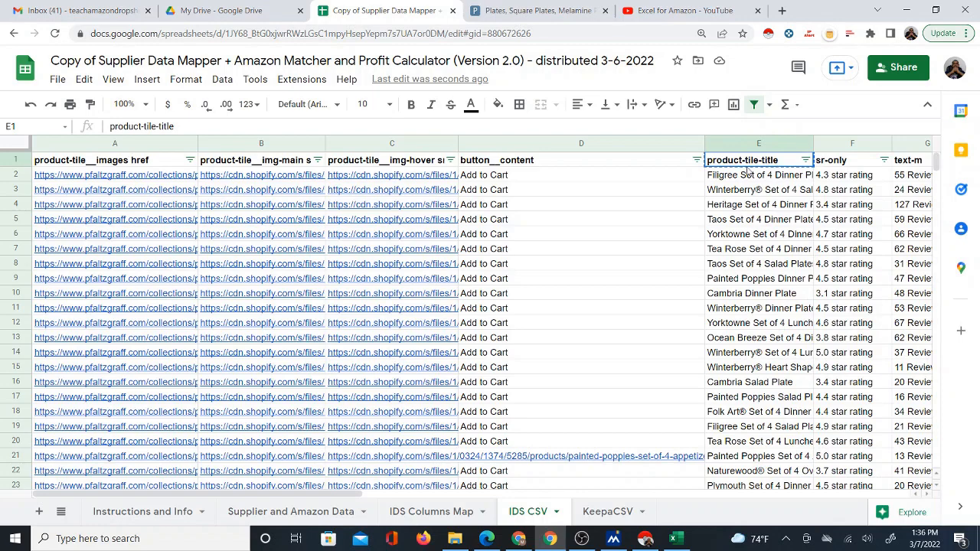
left_click(432, 511)
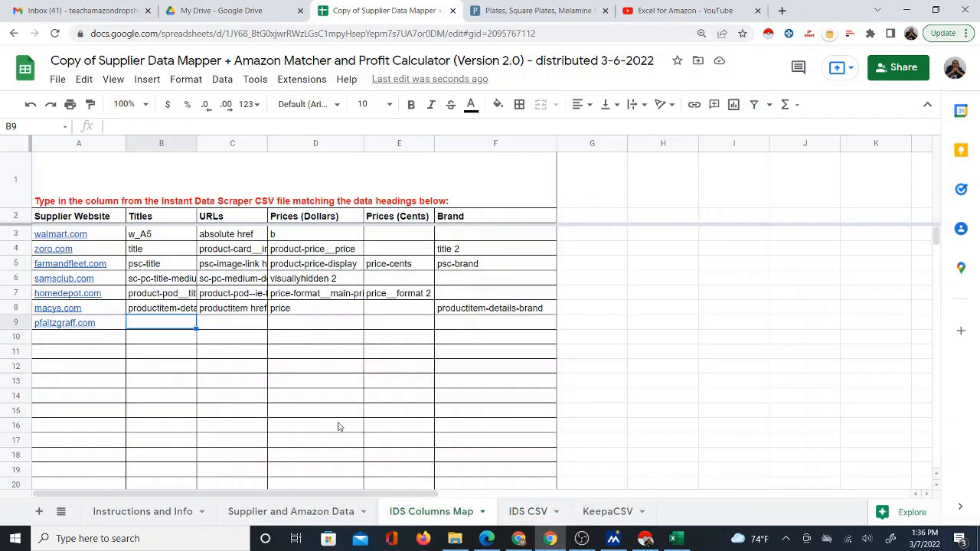
right_click(167, 328)
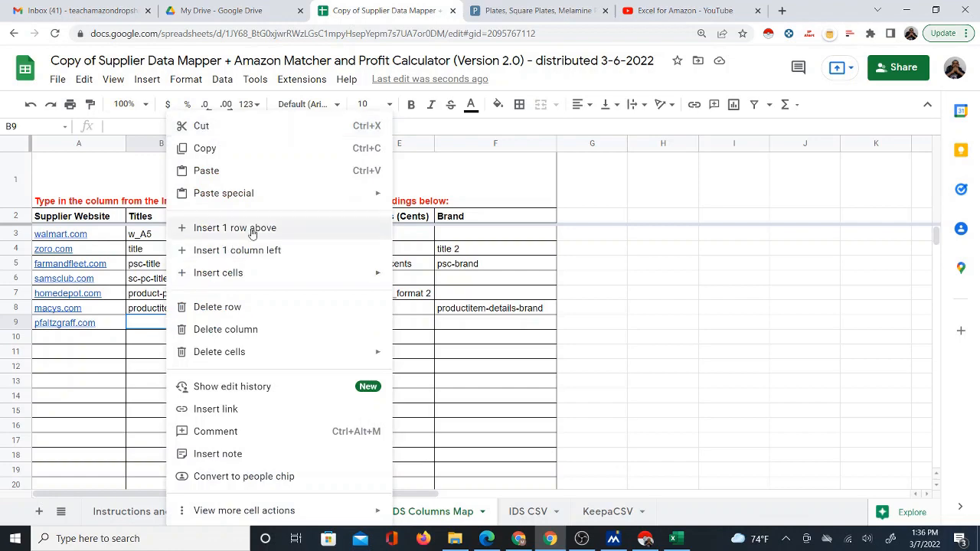
mouse_move(310, 195)
left_click(417, 198)
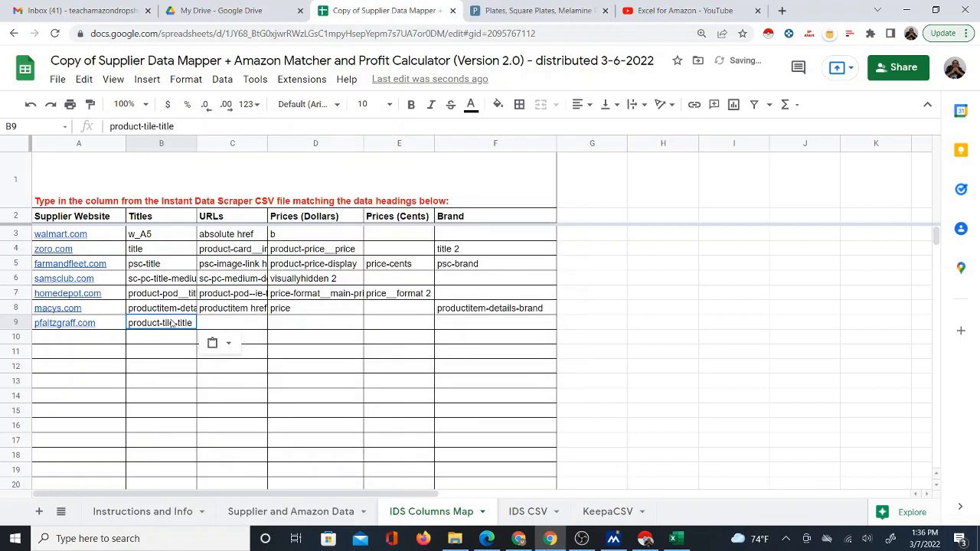
Step: Copy the product-tile__images href header in the IDS CSV sheet and widen its column to show the full product links
left_click(239, 329)
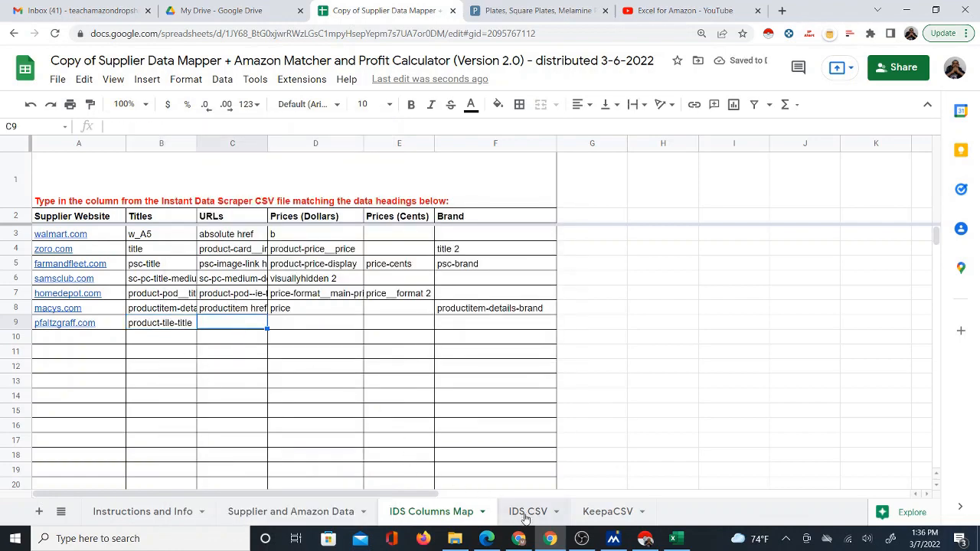
left_click(527, 513)
left_click(150, 164)
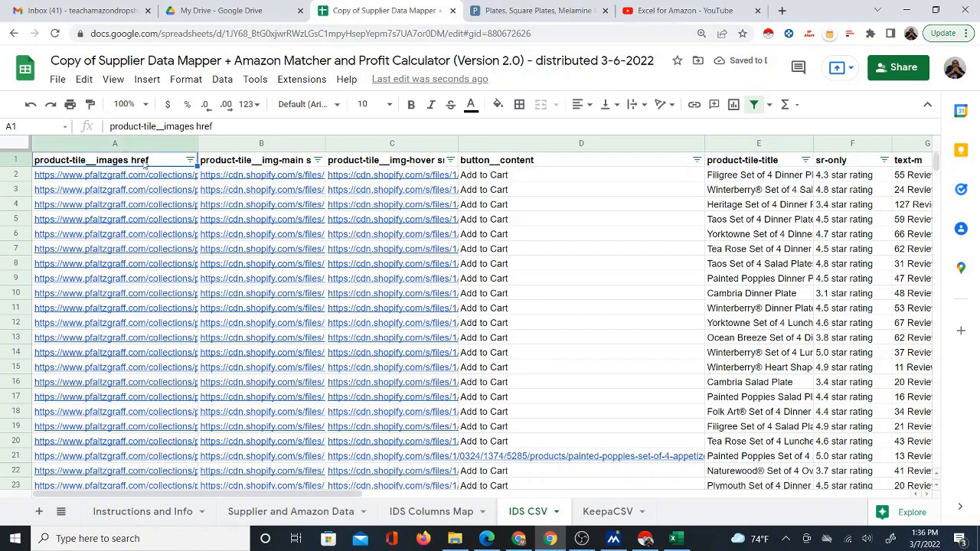
right_click(145, 165)
left_click(169, 150)
left_click(408, 513)
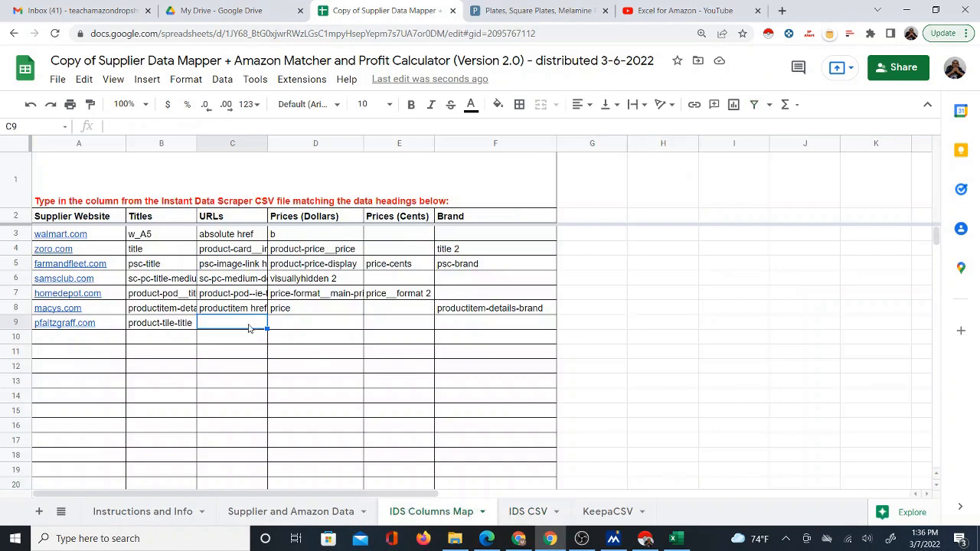
left_click(528, 511)
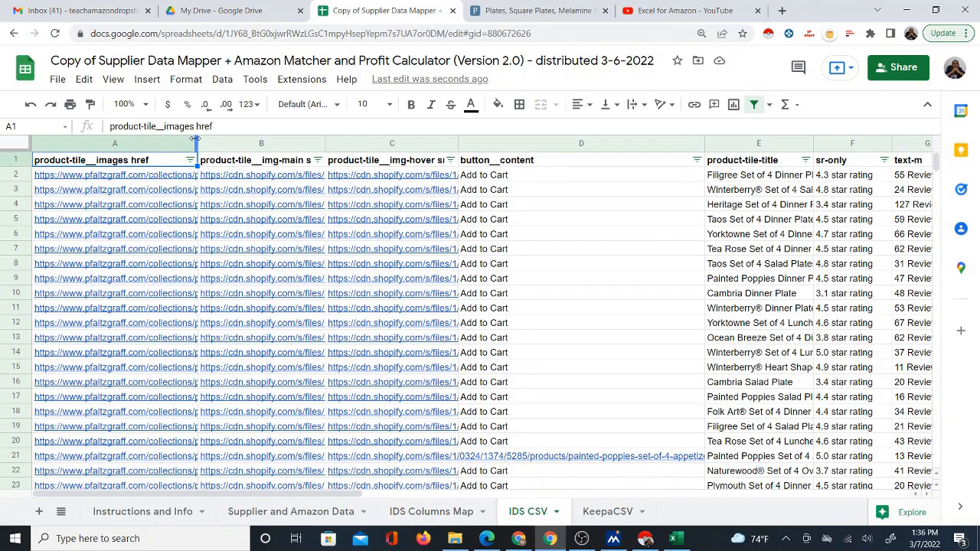
left_click_drag(197, 139, 435, 140)
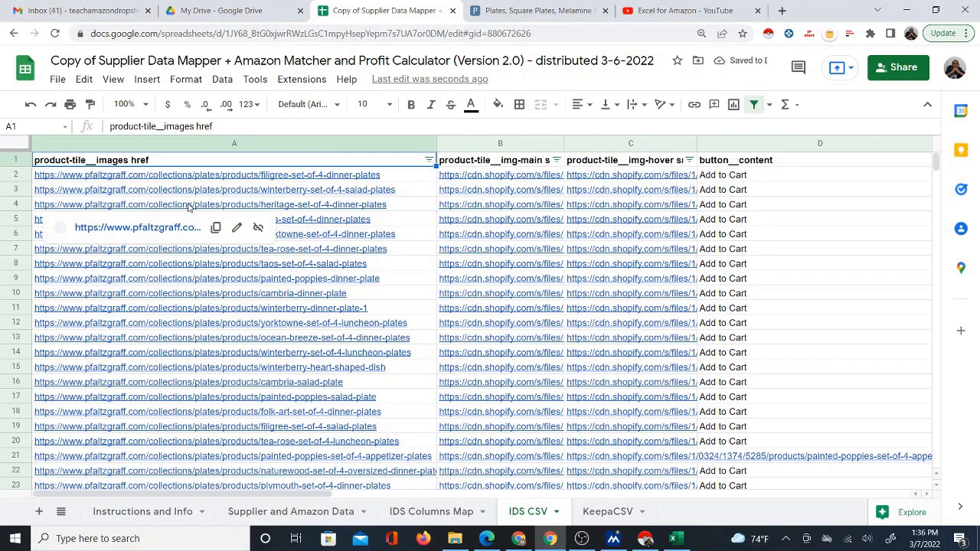
Step: Copy the product-tile__images href header as values only into the pfaltzgraff.com row's URLs cell in IDS Columns Map
right_click(153, 162)
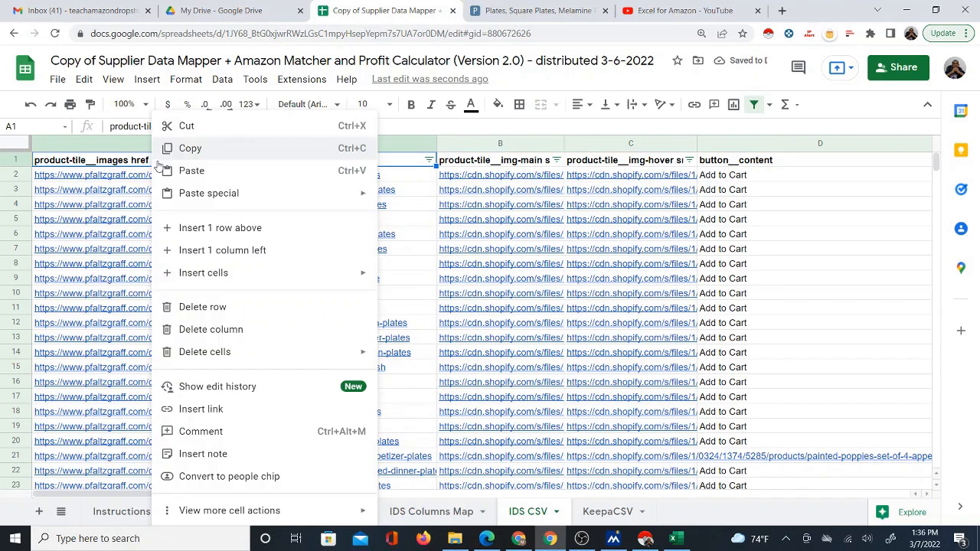
left_click(188, 148)
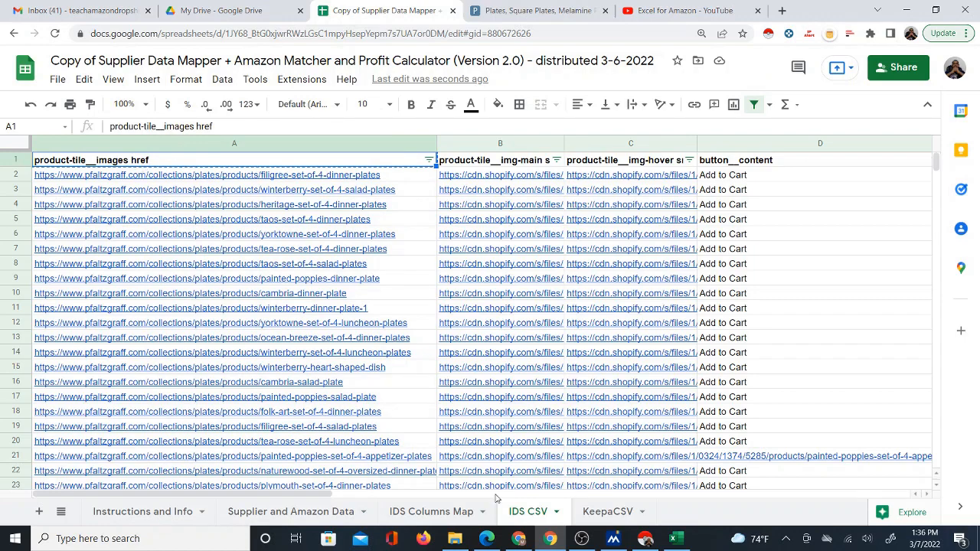
left_click(420, 512)
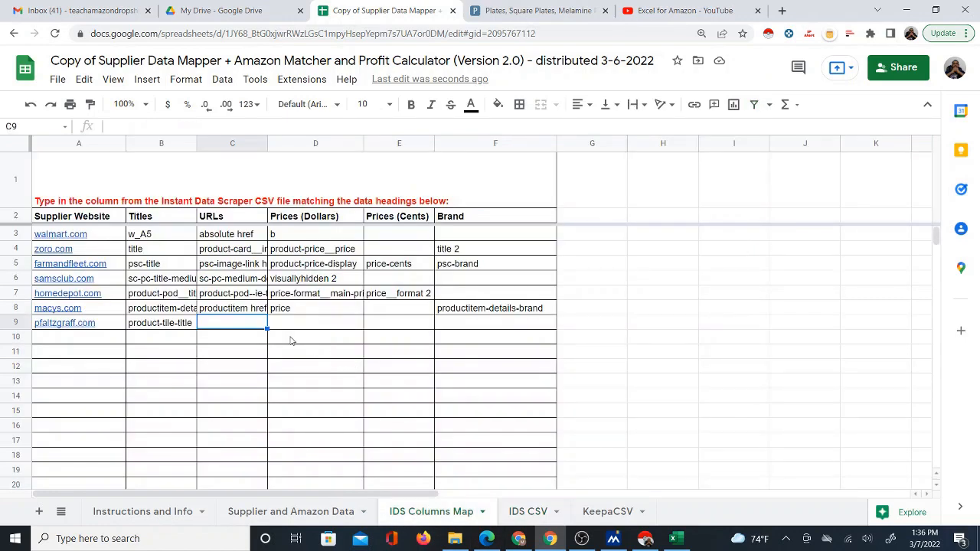
right_click(221, 326)
mouse_move(400, 198)
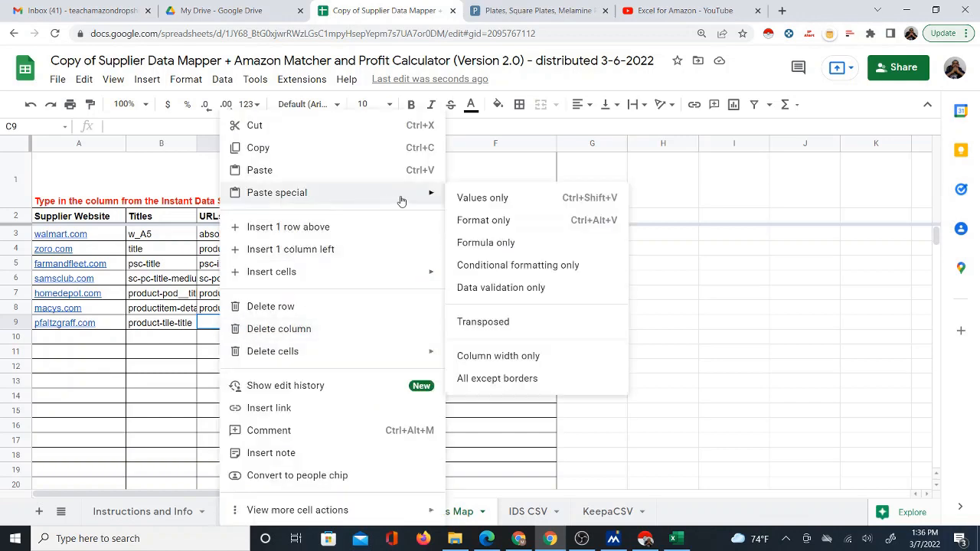
left_click(474, 199)
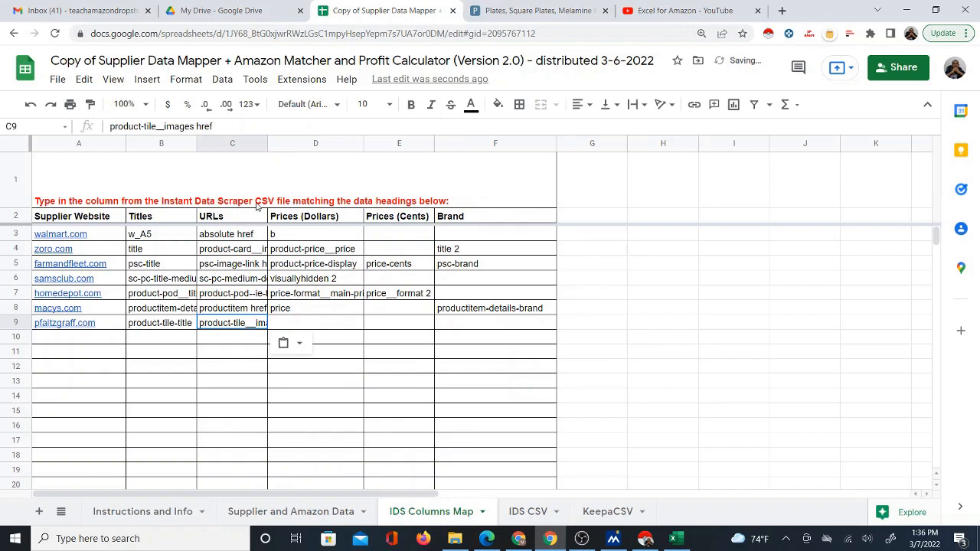
Step: Locate the product-tile__price column in the IDS CSV sheet and widen it to show its full header
left_click(314, 324)
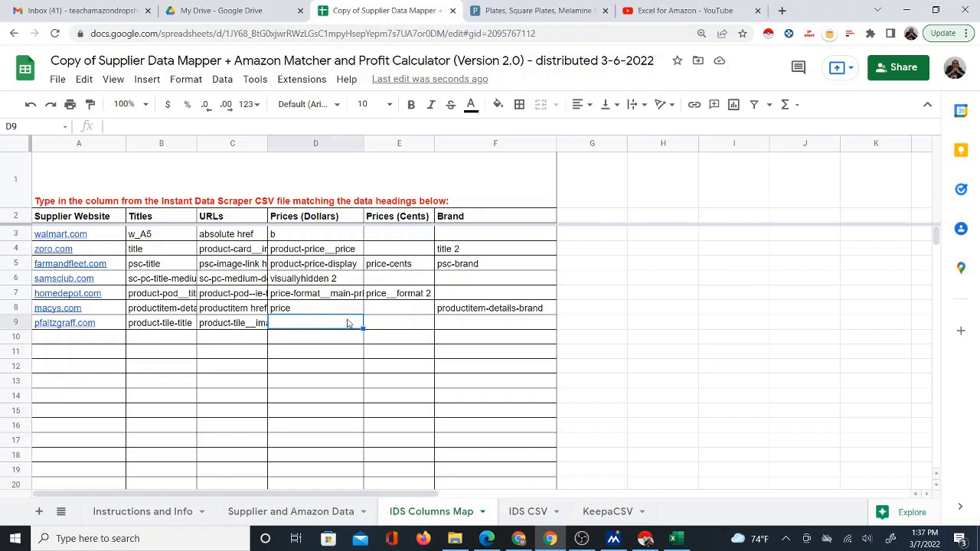
left_click(527, 513)
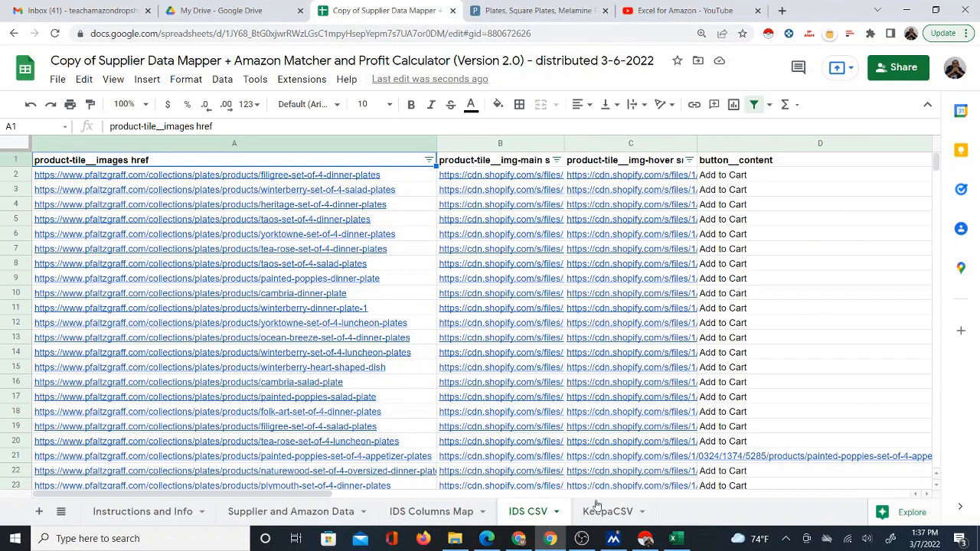
left_click_drag(444, 490, 543, 491)
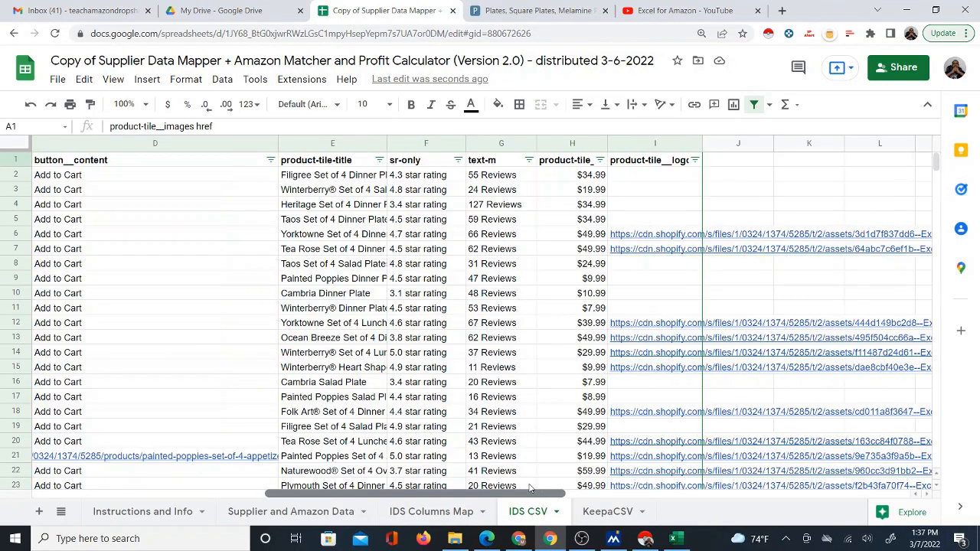
left_click(570, 162)
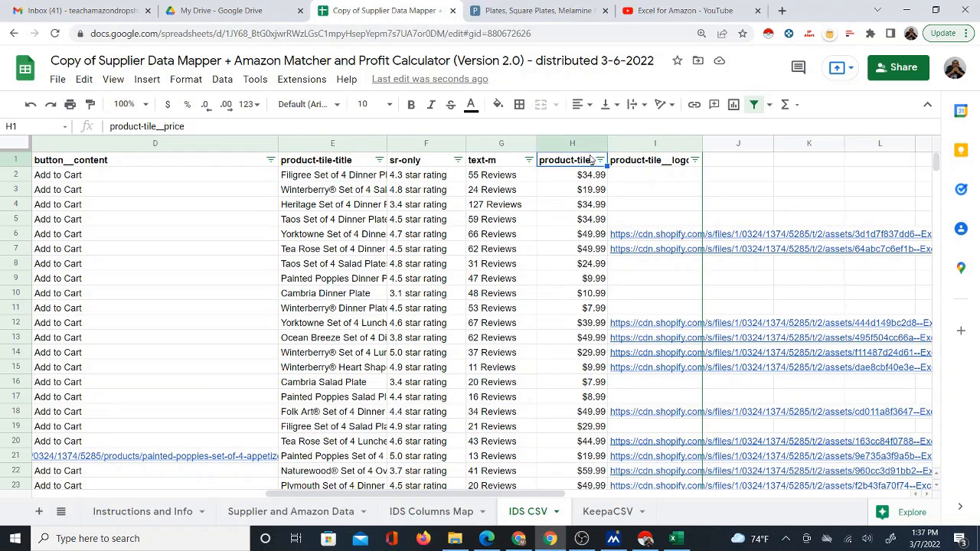
left_click_drag(609, 144, 633, 144)
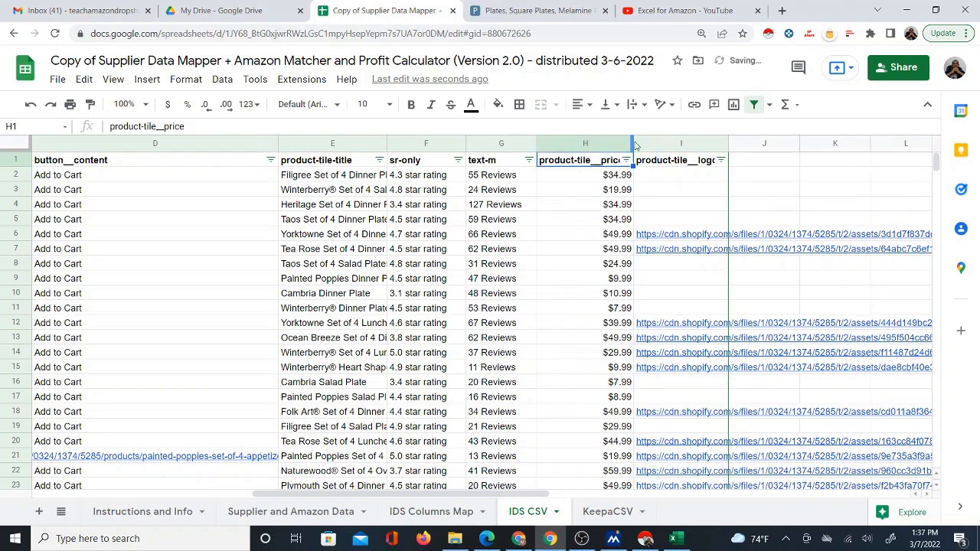
left_click_drag(635, 146, 713, 144)
Step: Copy the product-tile__price header as values only into the pfaltzgraff.com row's Prices (Dollars) cell in IDS Columns Map
right_click(603, 164)
left_click(632, 148)
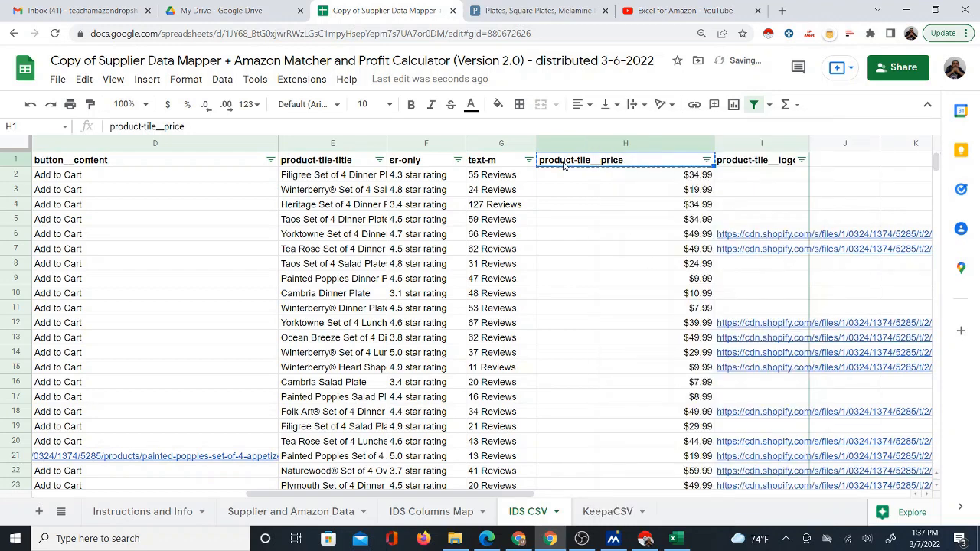
left_click(426, 513)
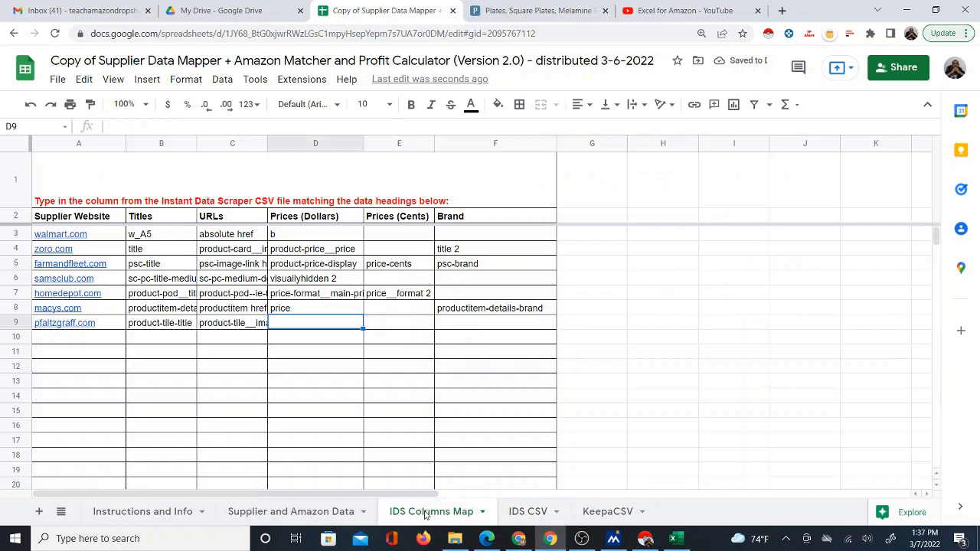
right_click(298, 321)
mouse_move(508, 192)
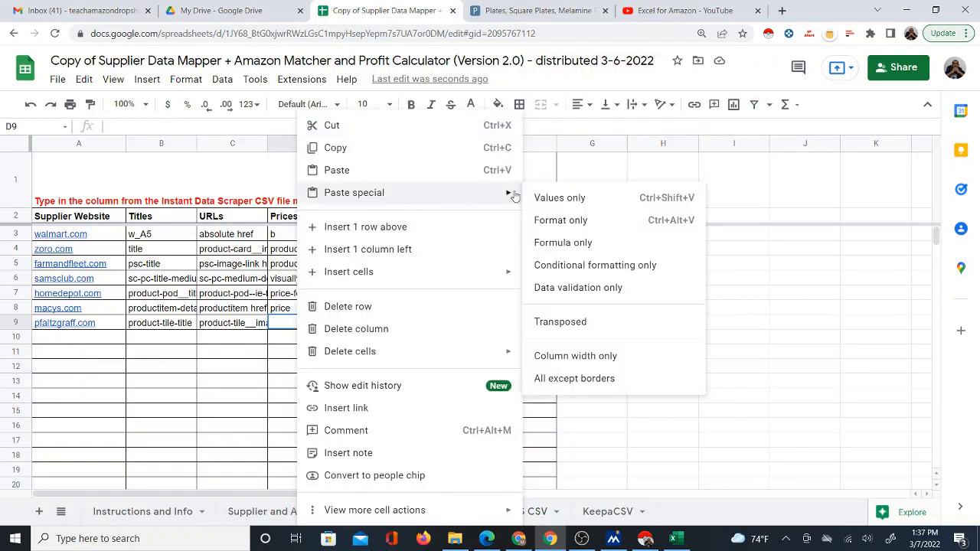
left_click(550, 198)
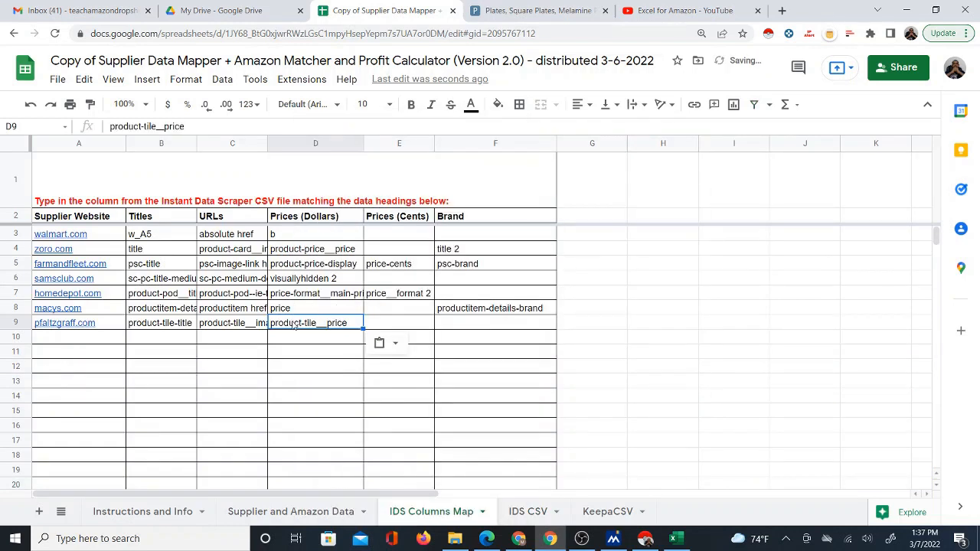
Step: Compare the product-tile__price header in the IDS CSV sheet with the pfaltzgraff.com entries in IDS Columns Map
left_click(523, 513)
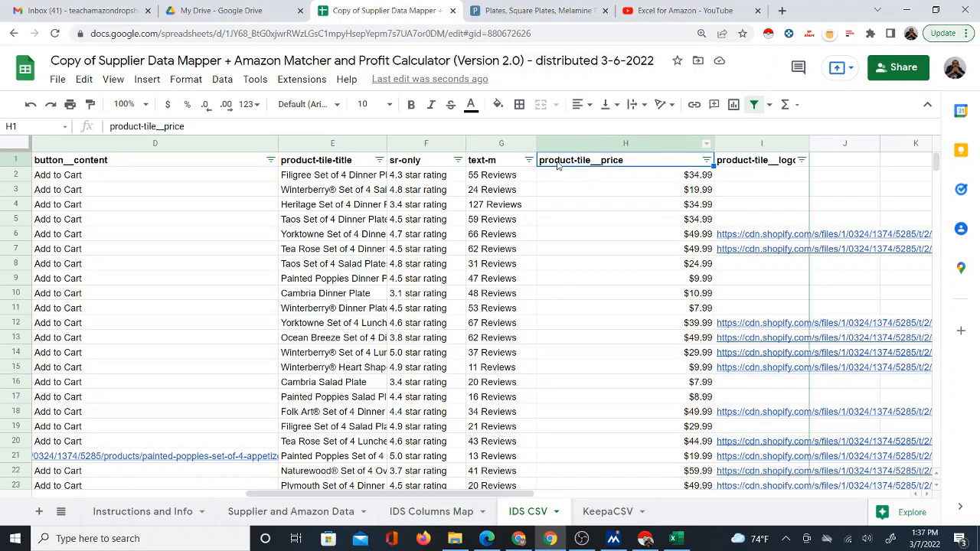
left_click(433, 511)
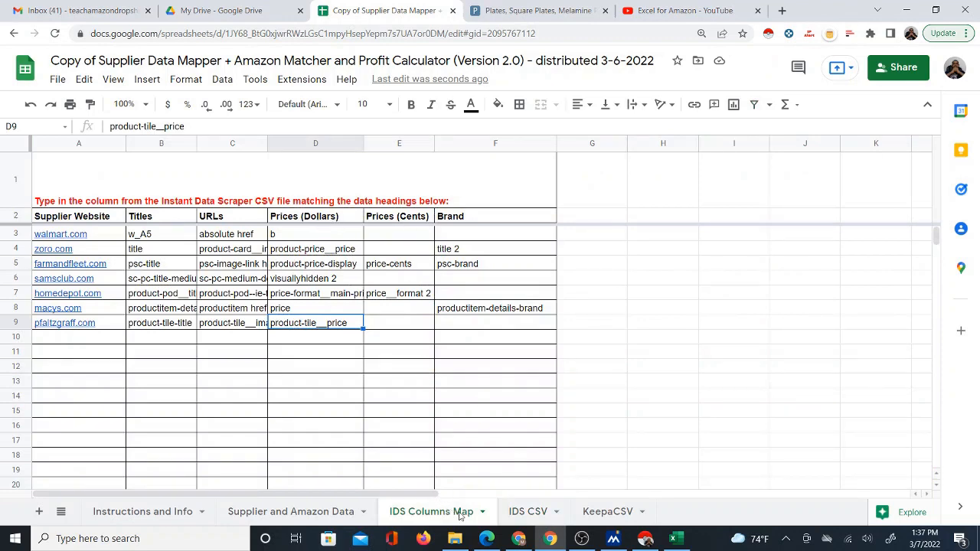
left_click(523, 512)
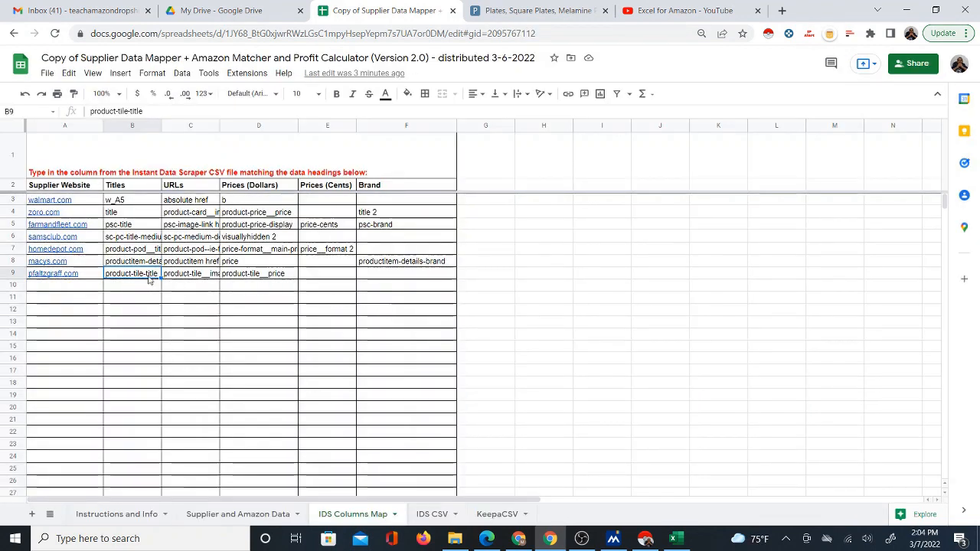
Step: Choose pfaltzgraff.com as the map in Supplier and Amazon Data and check it against the supplier list in IDS Columns Map
left_click(240, 515)
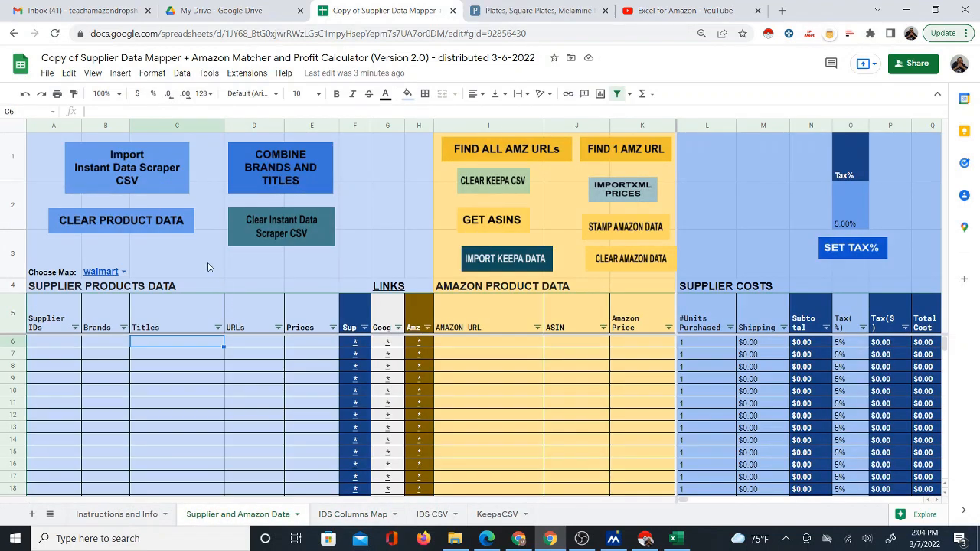
left_click(110, 268)
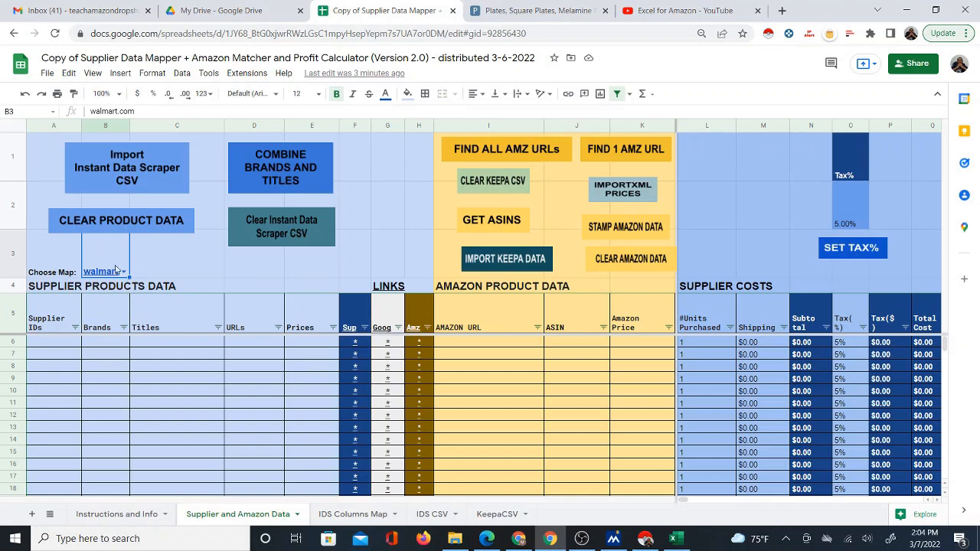
double_click(117, 269)
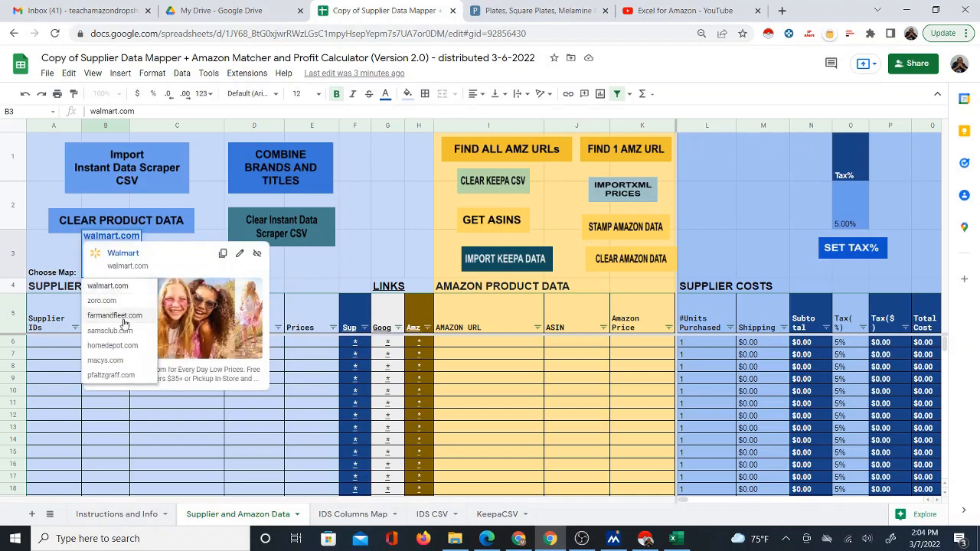
left_click(111, 376)
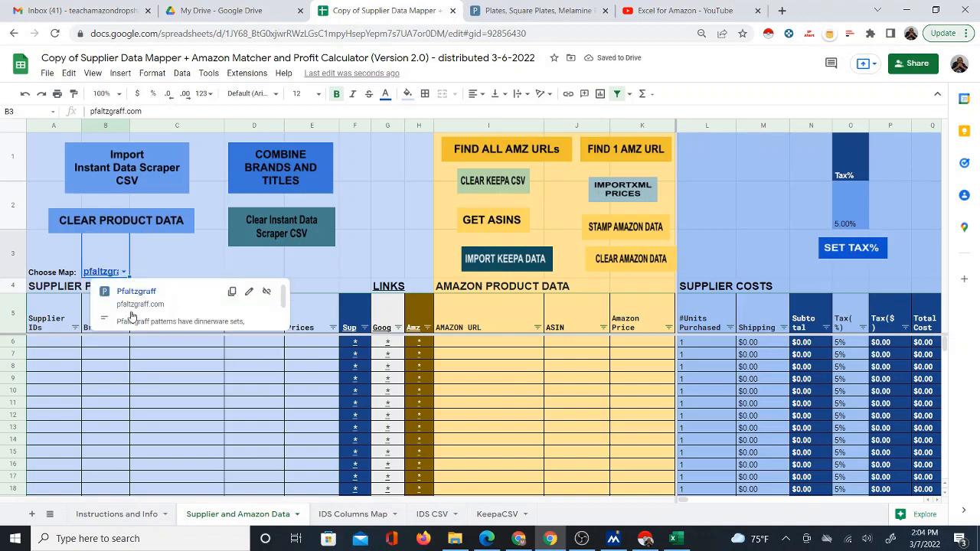
left_click(342, 515)
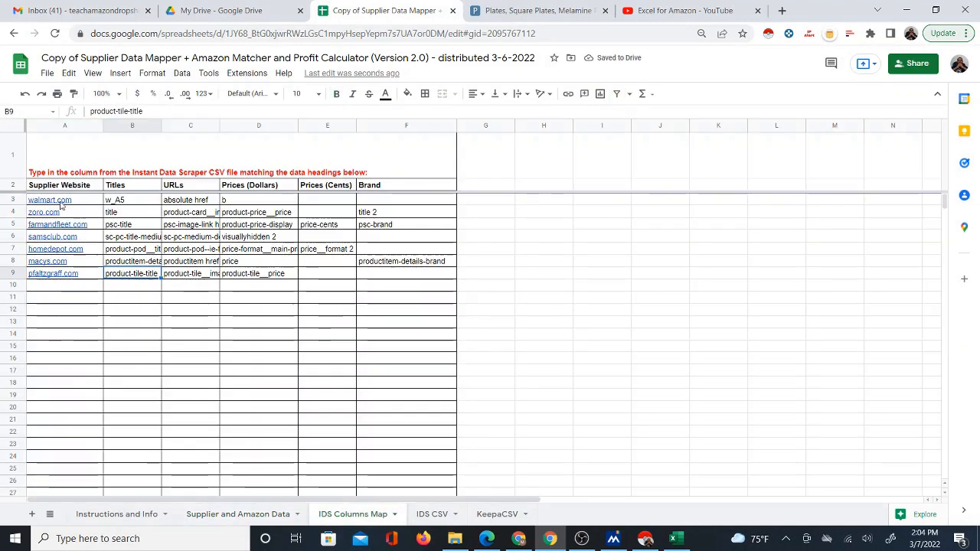
left_click(253, 515)
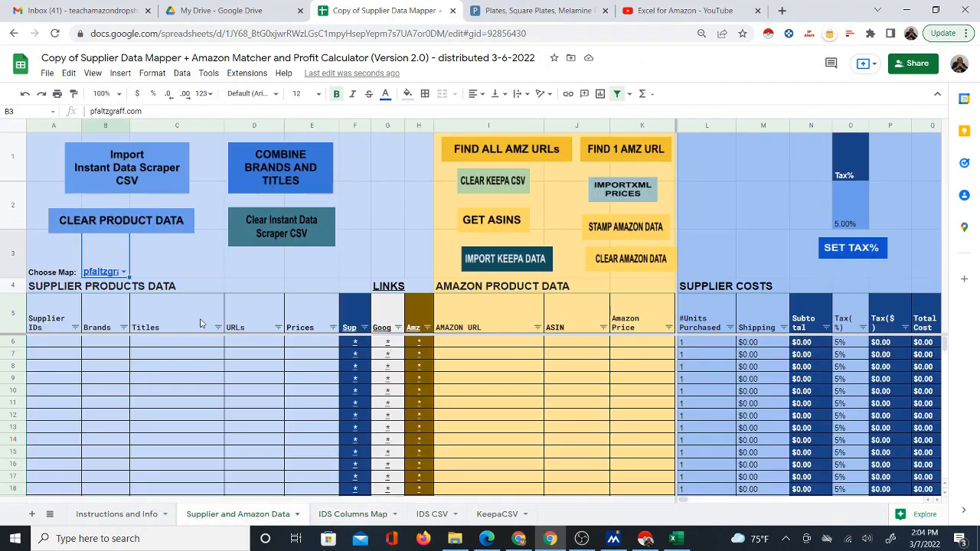
Step: Start the Instant Data Scraper CSV import and authorize the Supplier Data Mapper Amazon Matcher script to access the Google account
left_click(135, 170)
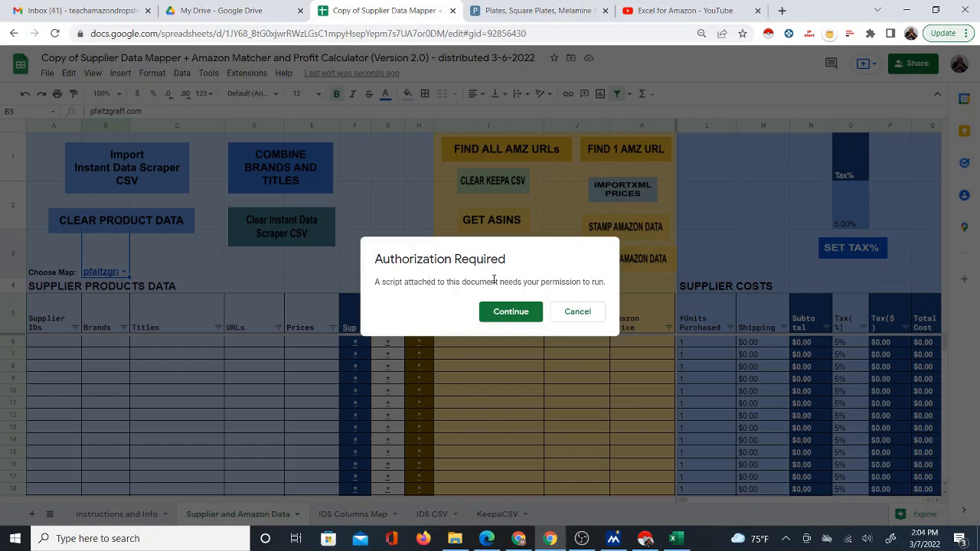
left_click(507, 315)
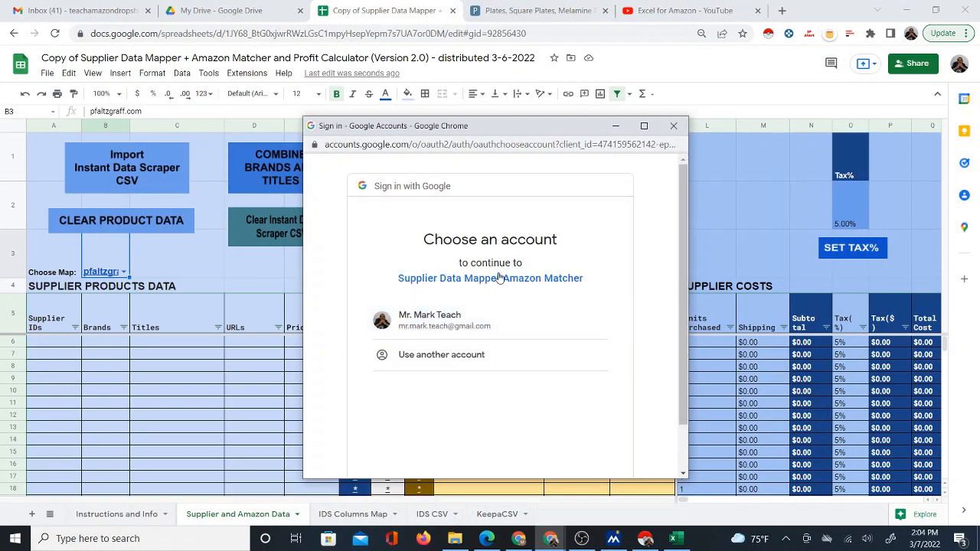
left_click_drag(686, 303, 684, 344)
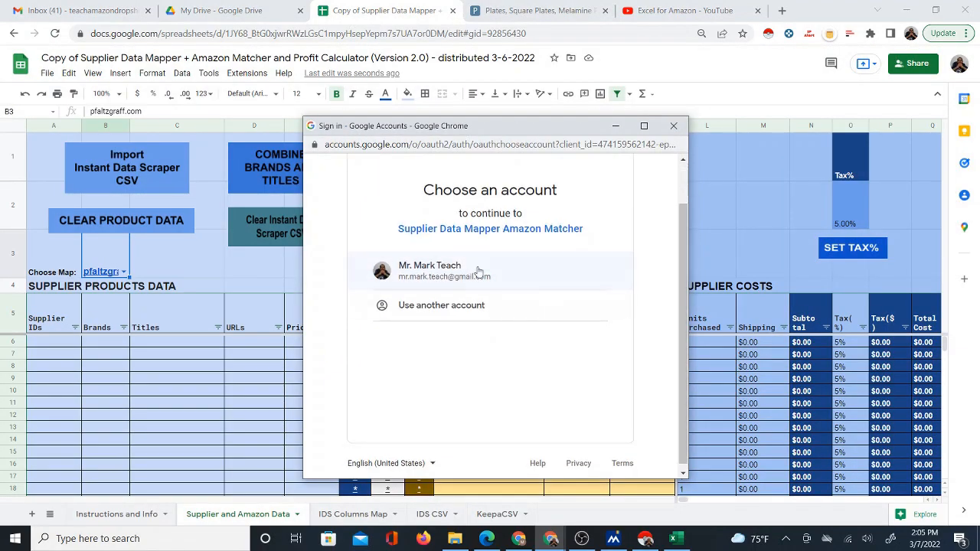
left_click(448, 279)
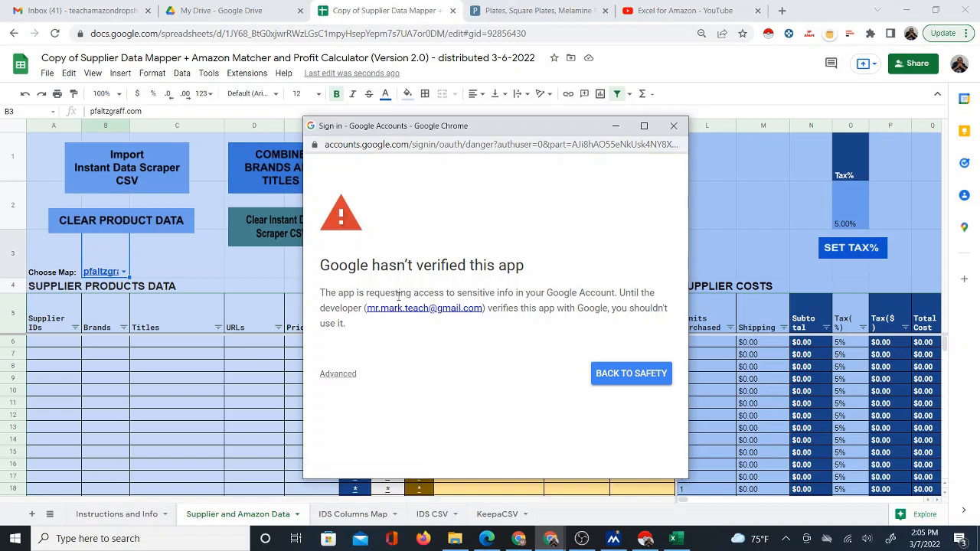
left_click(338, 374)
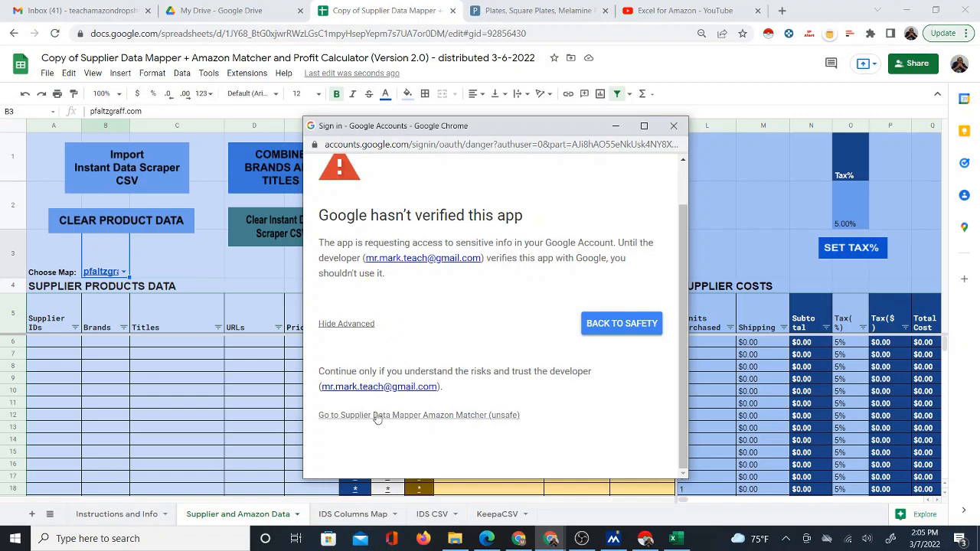
left_click(444, 416)
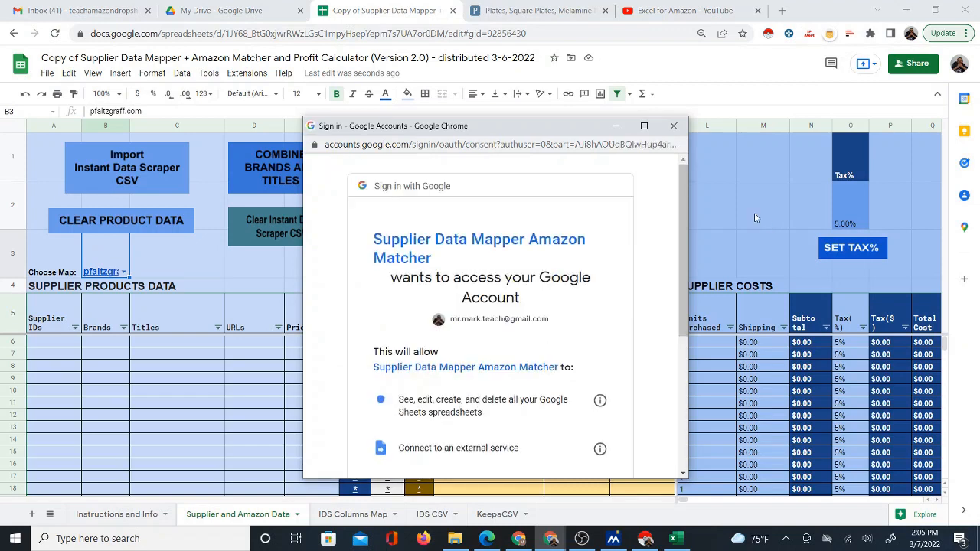
scroll(684, 218, "down", 5)
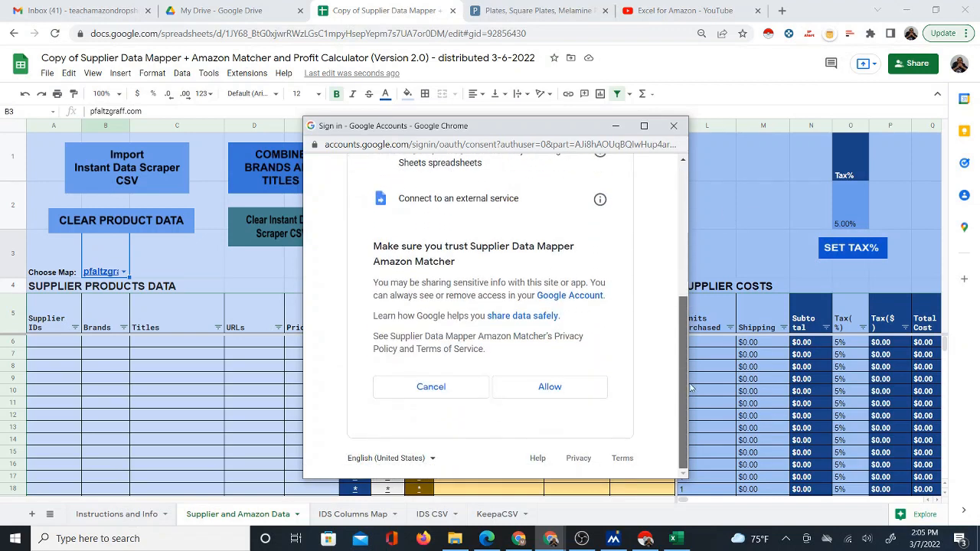
left_click(539, 389)
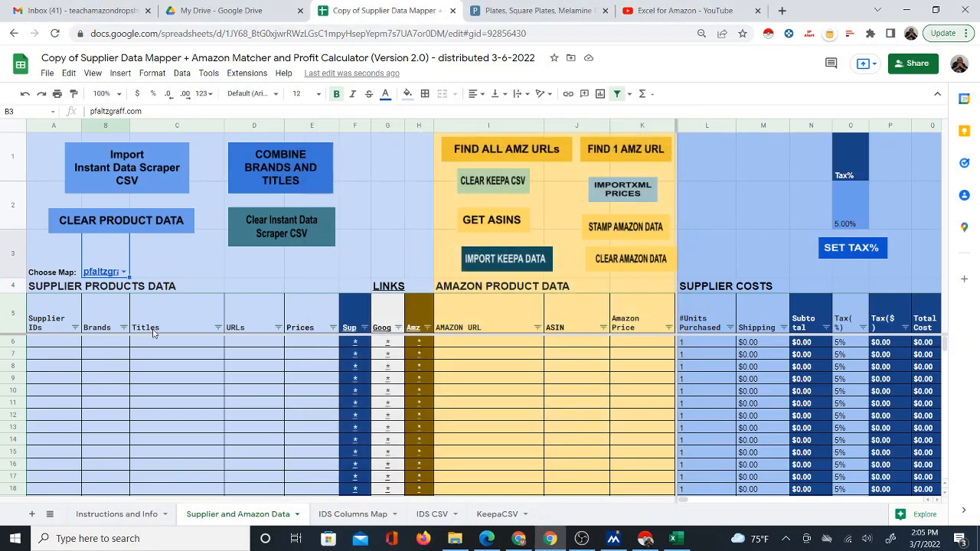
Step: Import the Instant Data Scraper CSV into the supplier product columns with the pfaltzgraff.com map
left_click(68, 344)
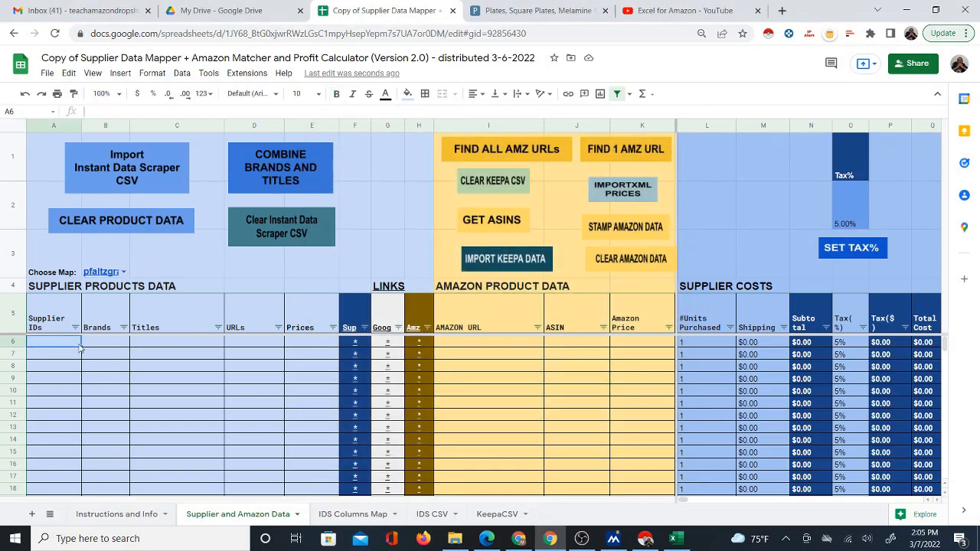
left_click(112, 345)
left_click(187, 345)
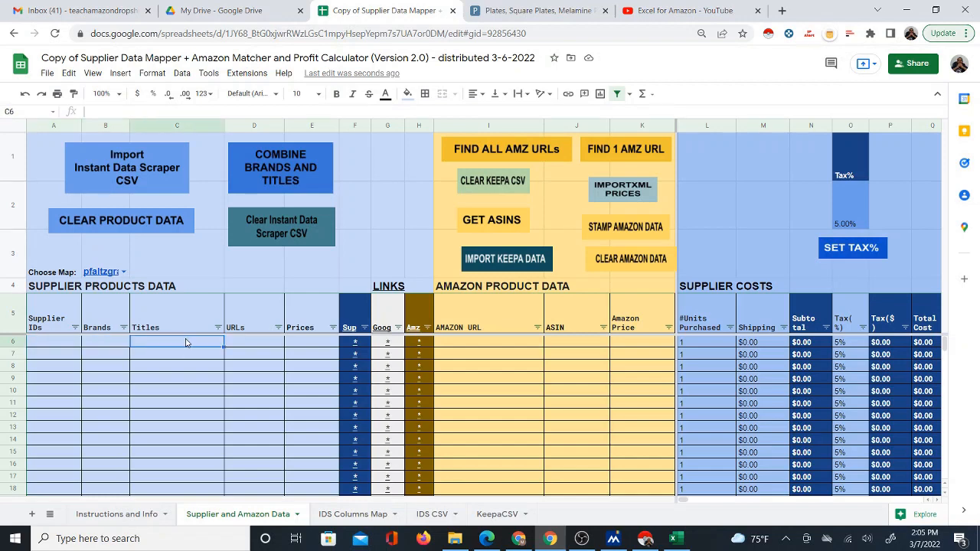
left_click(267, 347)
left_click(322, 347)
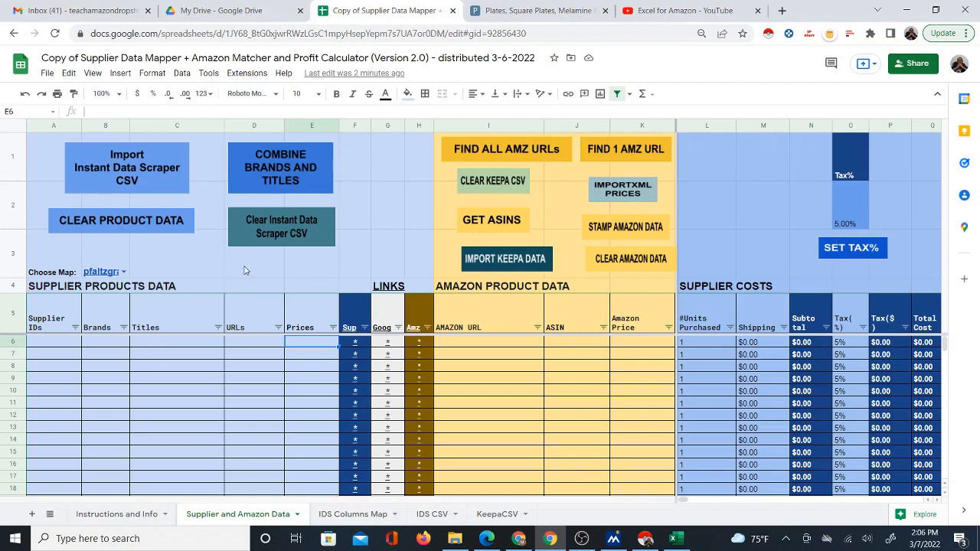
left_click(107, 172)
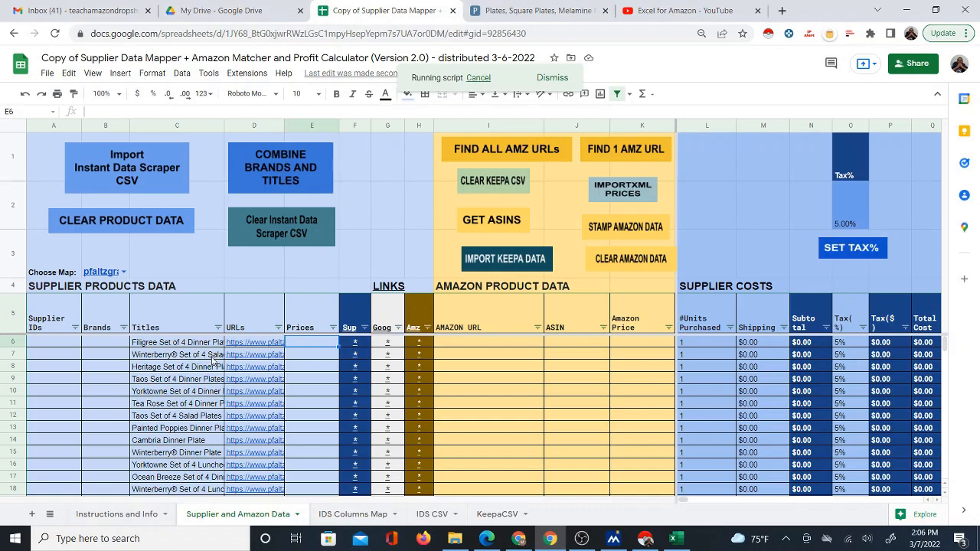
Step: Check the pfaltzgraff.com mapping in IDS Columns Map and the source columns in IDS CSV, returning to Supplier and Amazon Data
left_click(431, 514)
left_click(347, 518)
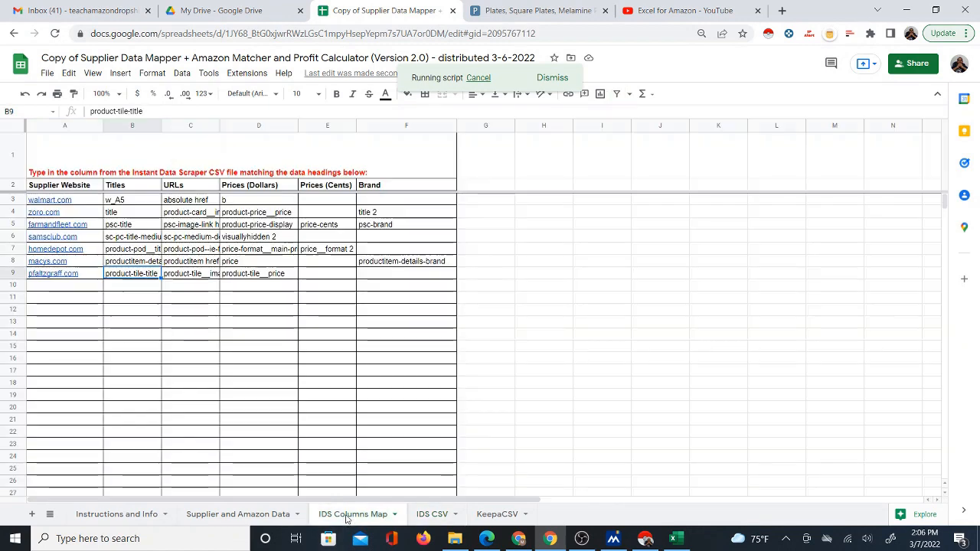
left_click(434, 514)
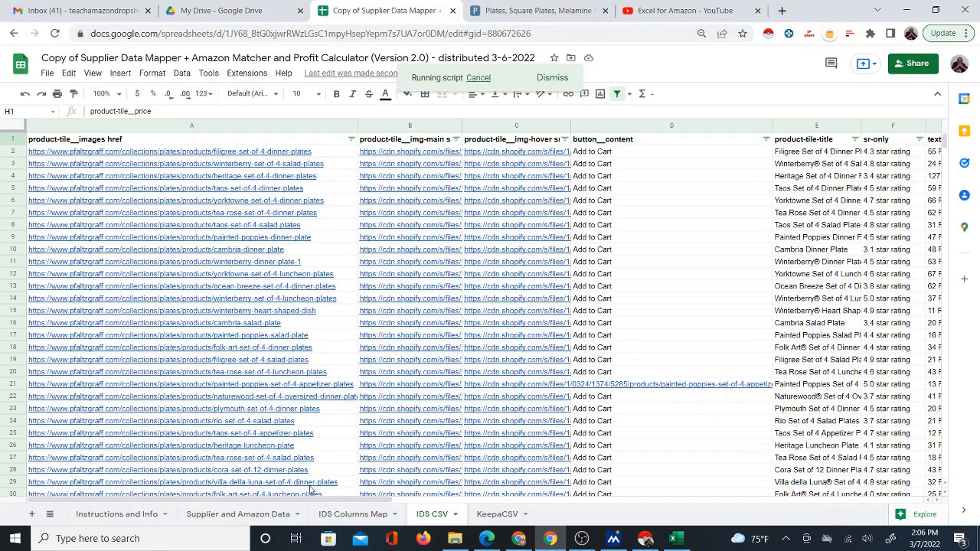
left_click(243, 518)
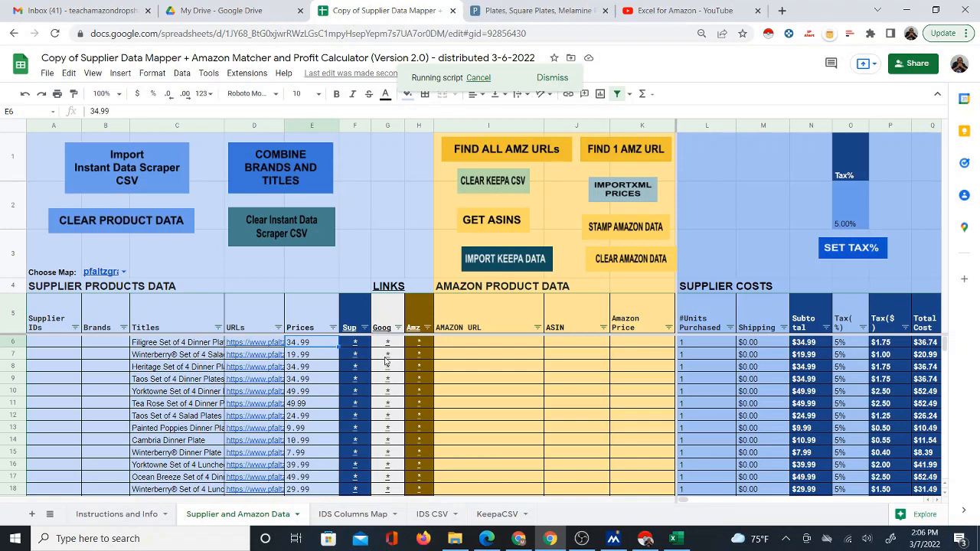
Step: Review the imported titles, URLs and prices in Supplier and Amazon Data through to the last product row
left_click(456, 345)
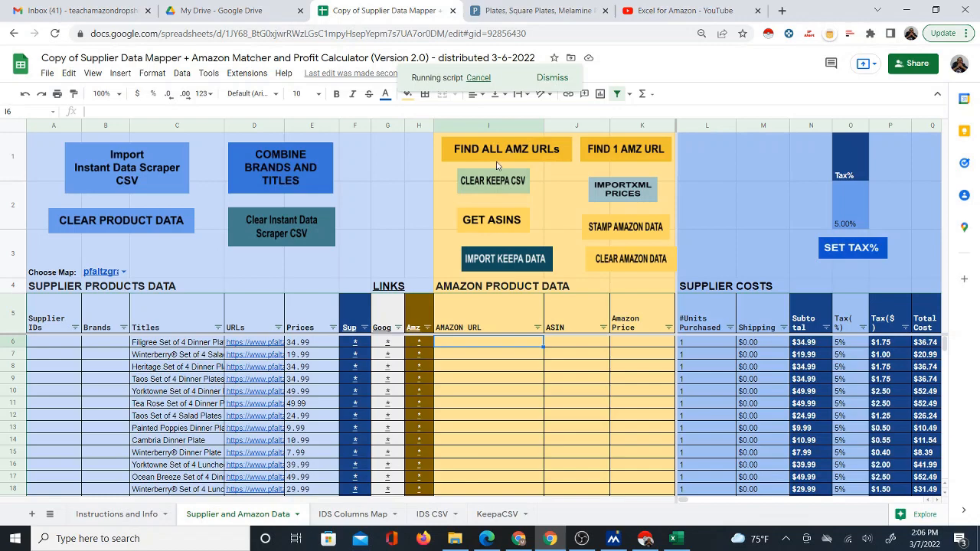
scroll(304, 414, "down", 6)
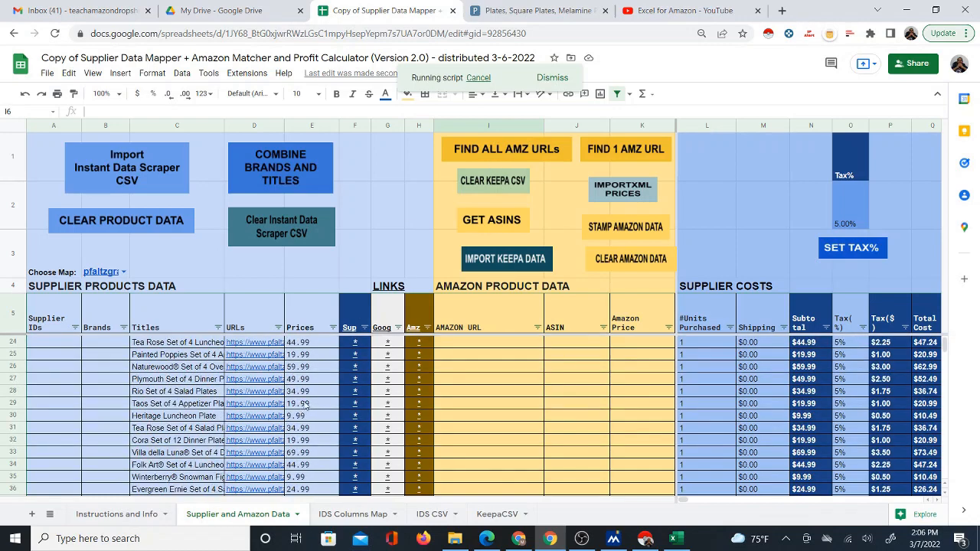
scroll(282, 375, "down", 12)
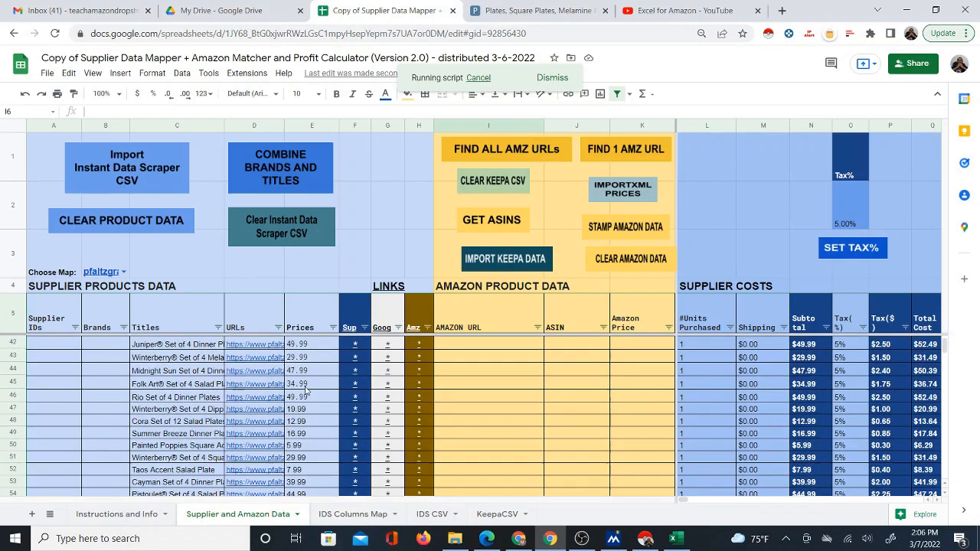
scroll(311, 392, "down", 12)
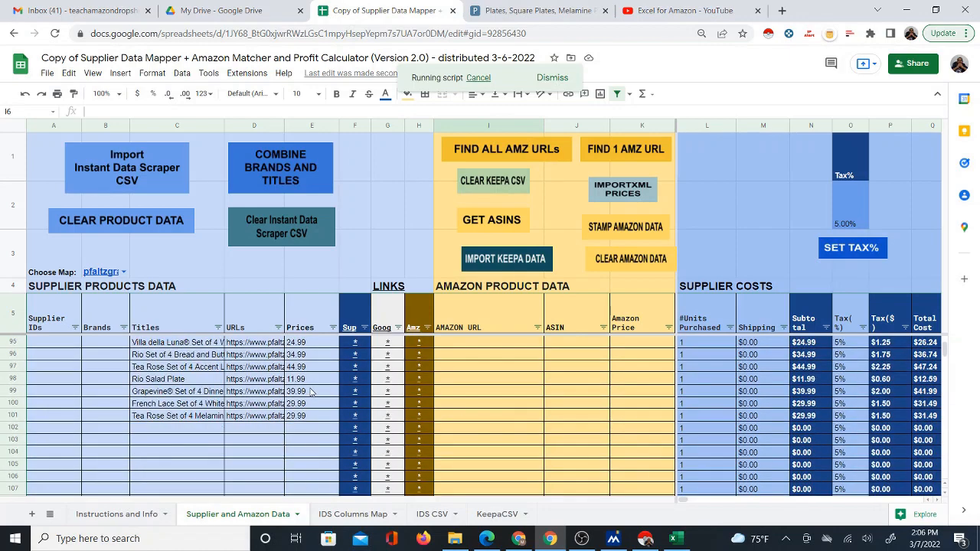
scroll(264, 376, "up", 15)
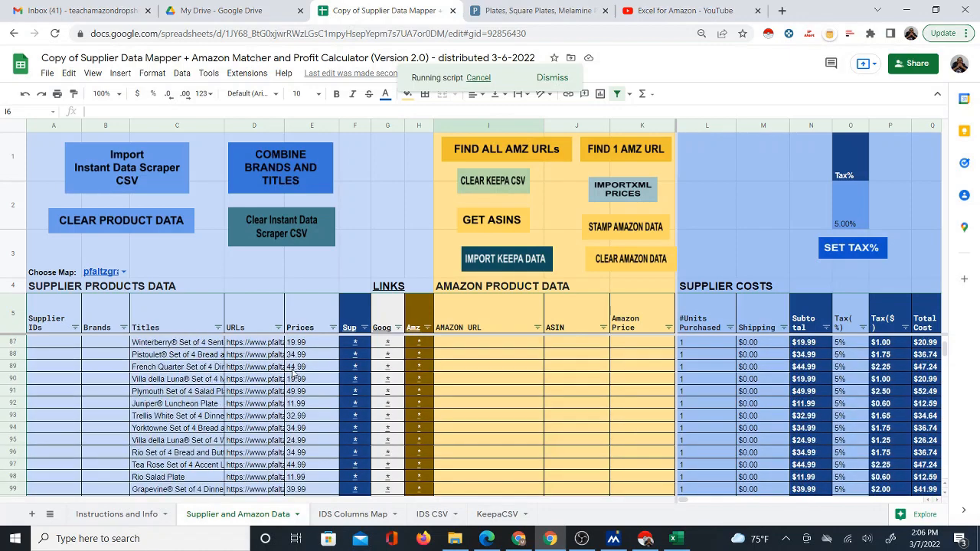
scroll(280, 357, "up", 15)
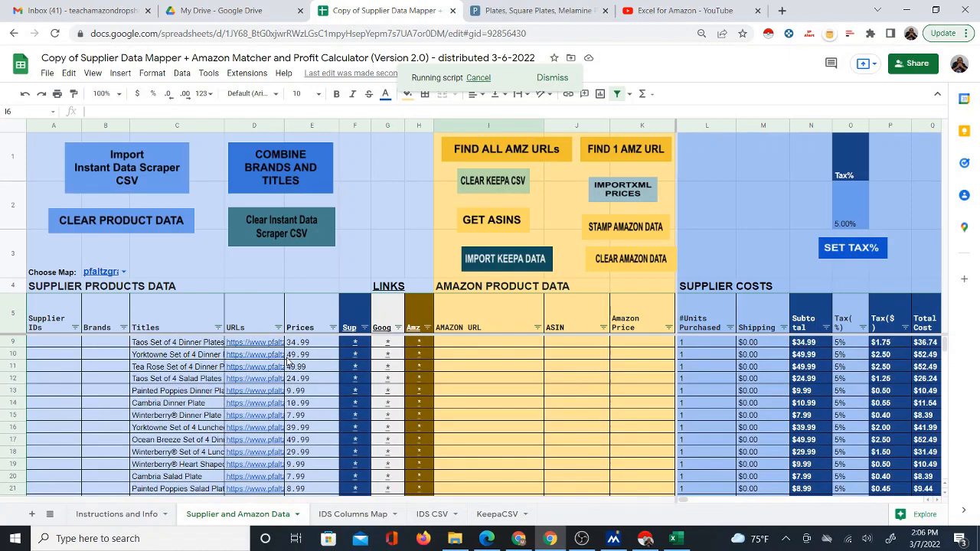
Step: Check where the scraped product rows end in the IDS CSV sheet and return to Supplier and Amazon Data
left_click(432, 514)
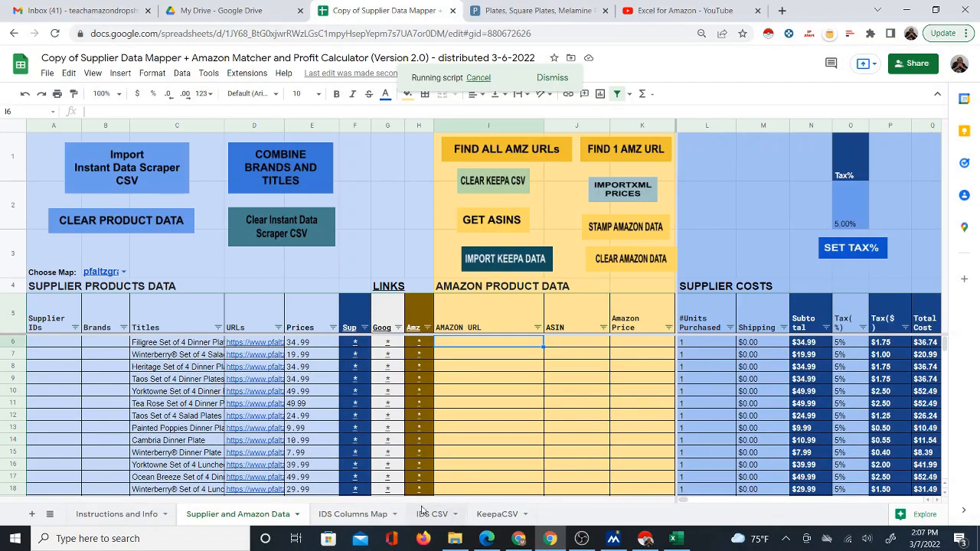
scroll(414, 390, "down", 15)
scroll(412, 390, "down", 17)
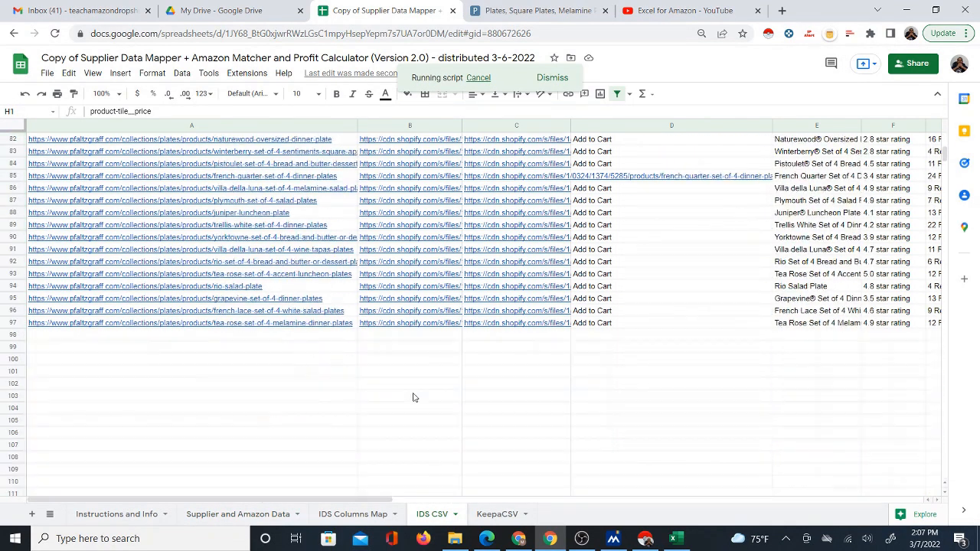
left_click(265, 516)
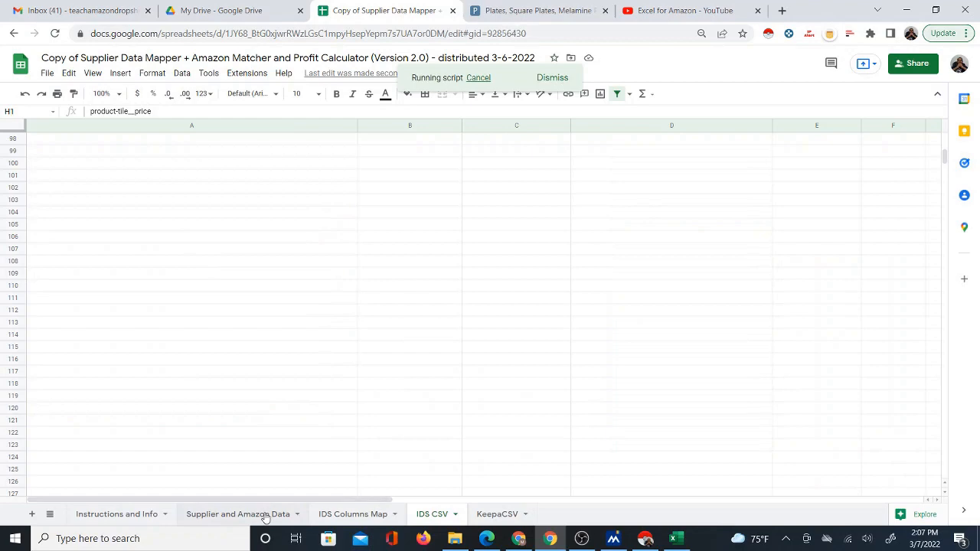
Step: Cancel the running import script and start finding the Amazon URLs for all imported products
left_click(479, 79)
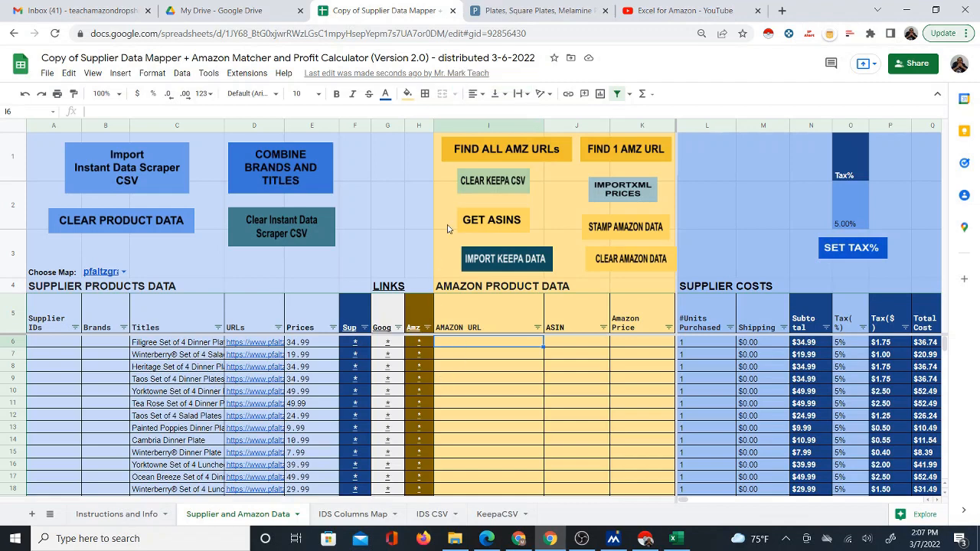
left_click(491, 155)
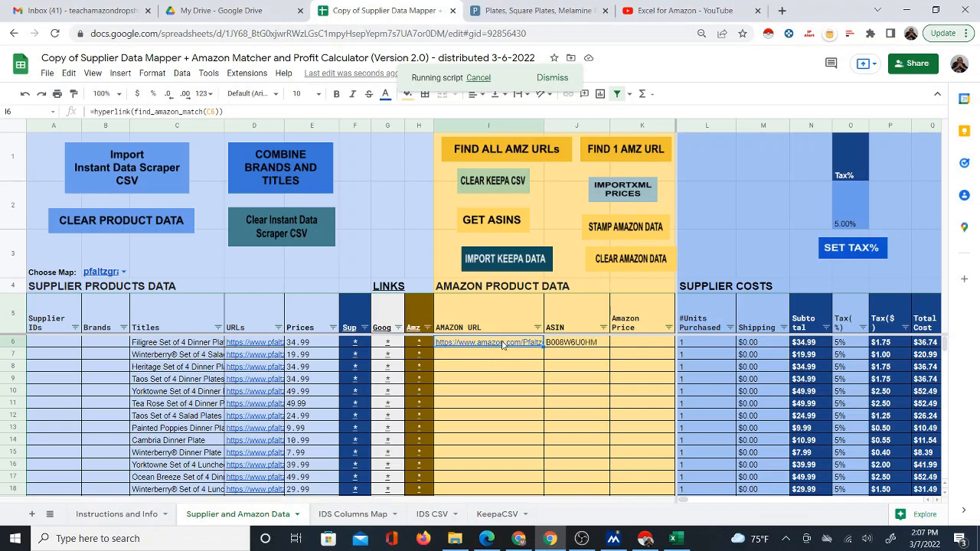
mouse_move(502, 345)
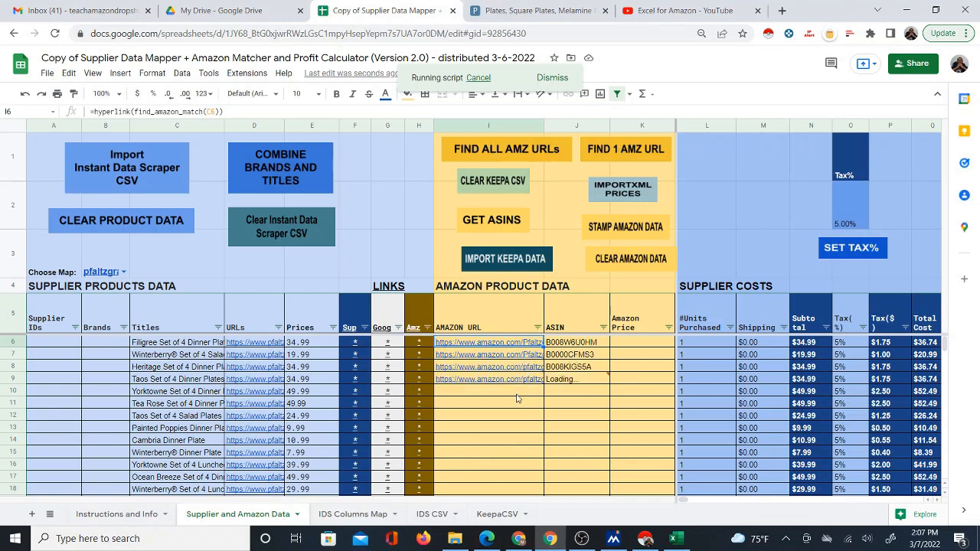
Step: Open the supplier and Amazon pages linked in row 6 and compare the Filigree Set of 4 Dinner Plates listings
left_click(362, 344)
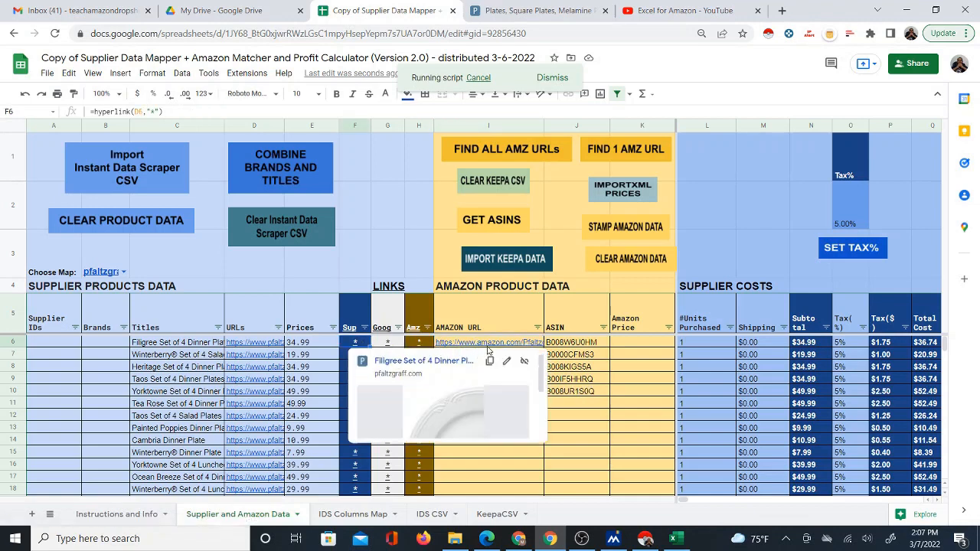
left_click(392, 361)
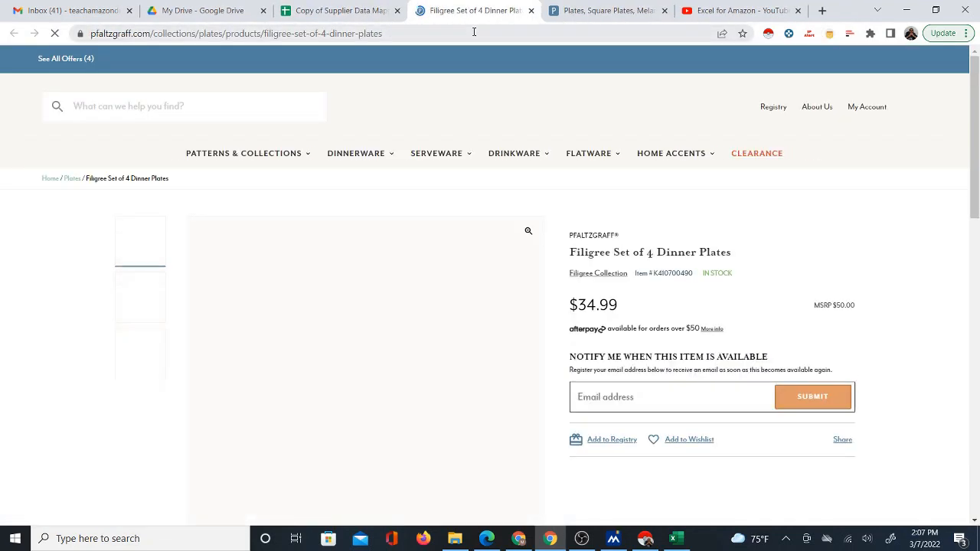
left_click(343, 11)
left_click(423, 342)
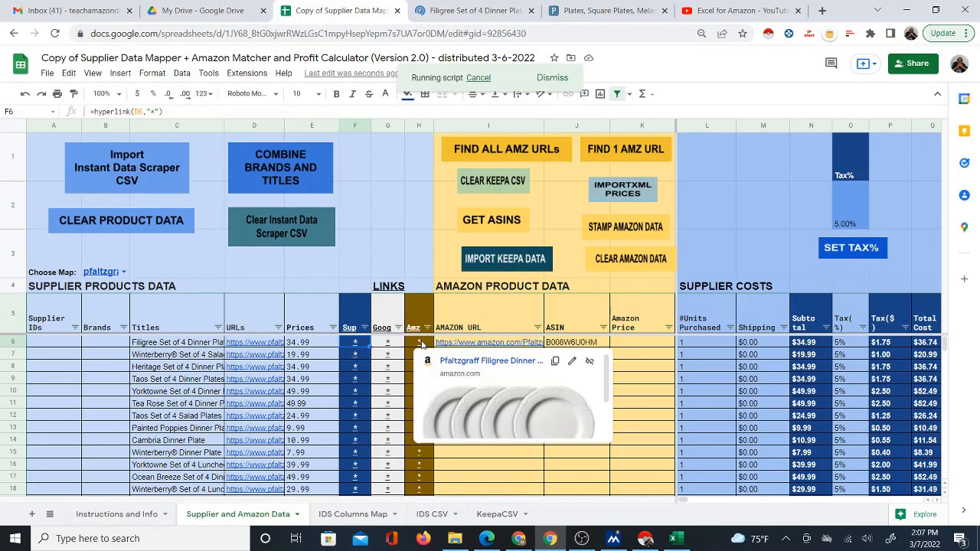
left_click(448, 360)
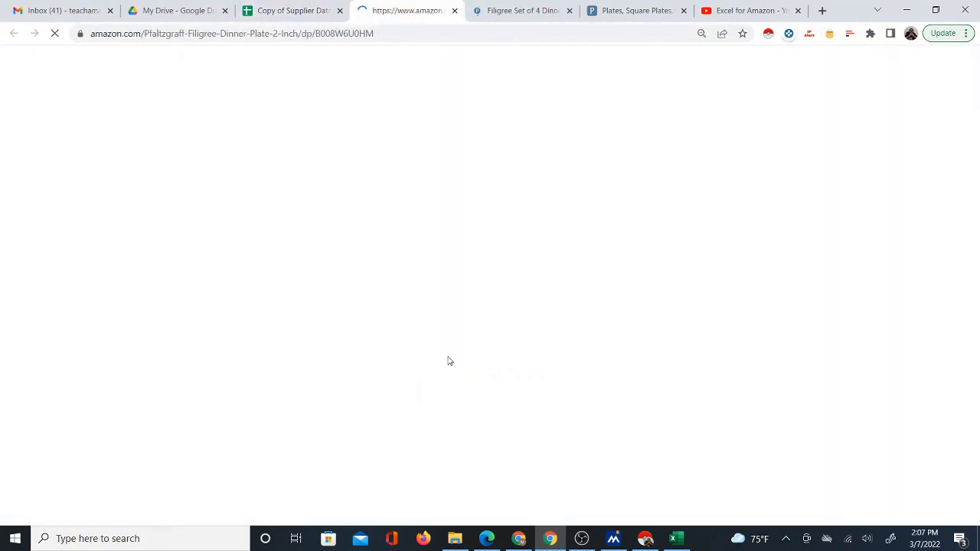
scroll(459, 337, "down", 1)
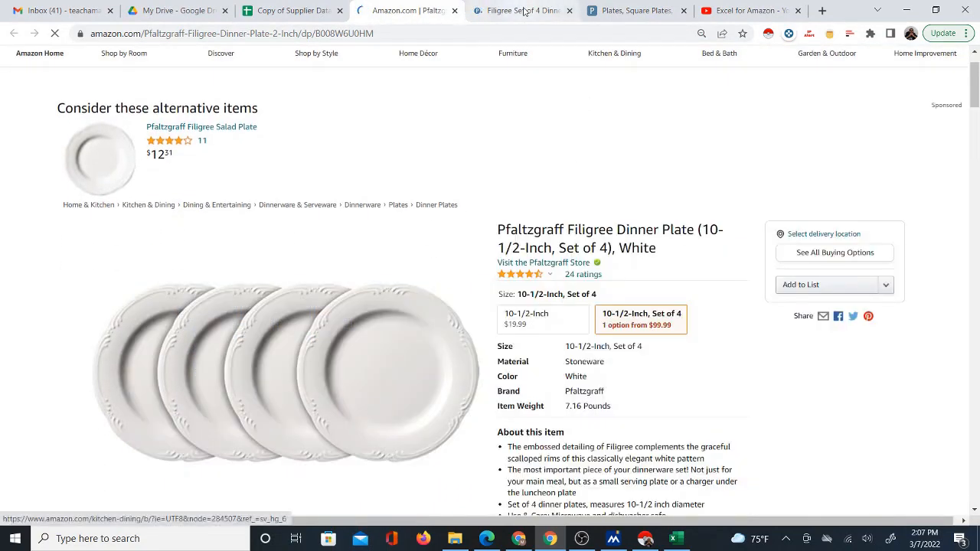
left_click(535, 13)
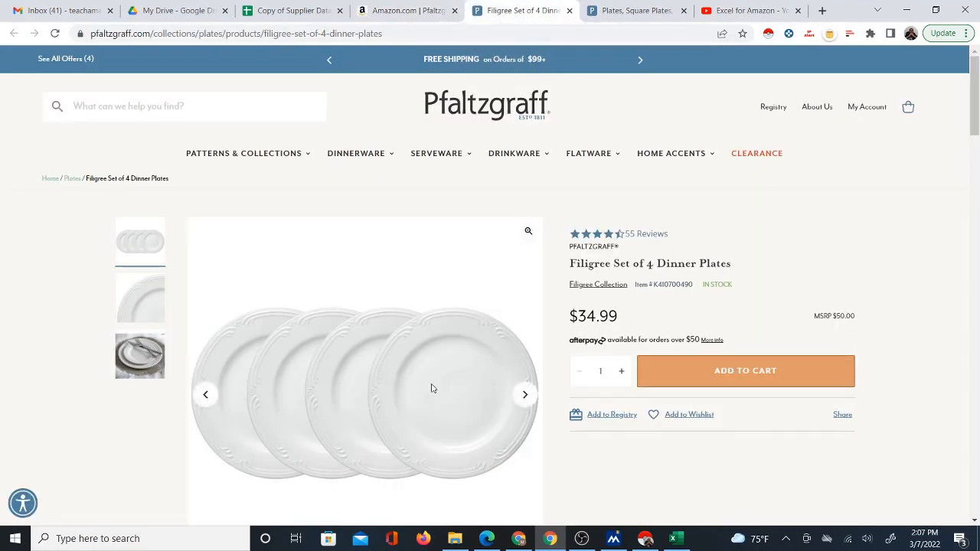
left_click(409, 10)
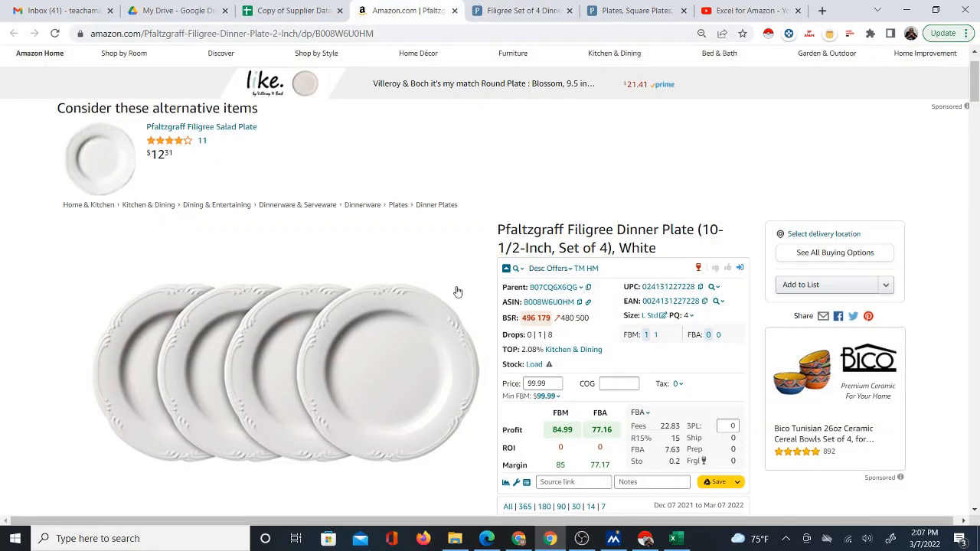
Step: Open the supplier and Amazon pages linked in row 7 for the Winterberry Set of 4 Salad Plates
left_click(312, 11)
left_click(354, 354)
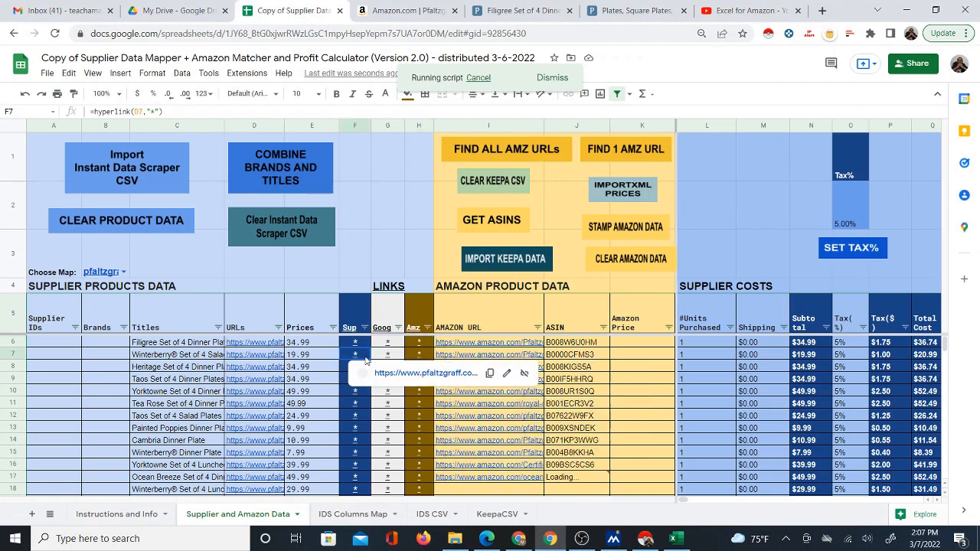
left_click(379, 376)
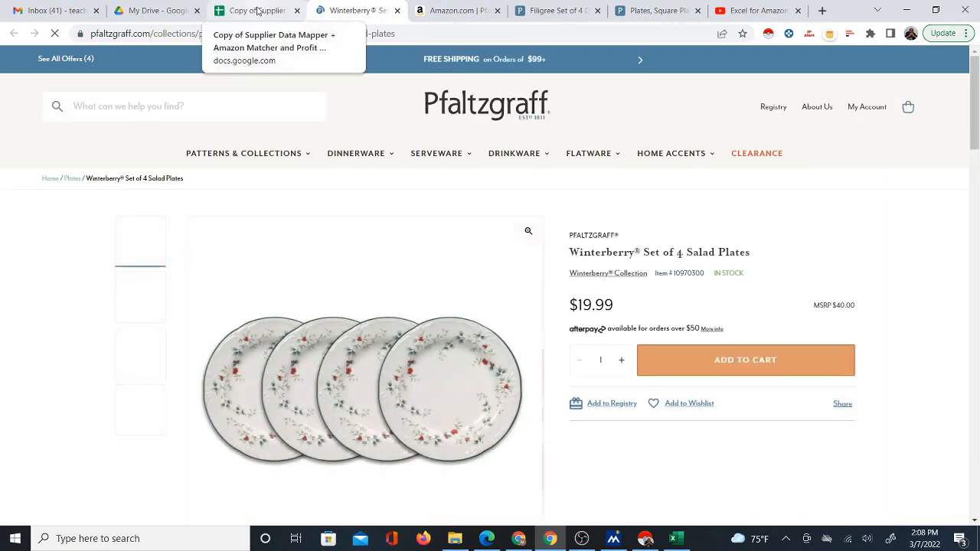
left_click(258, 10)
left_click(421, 357)
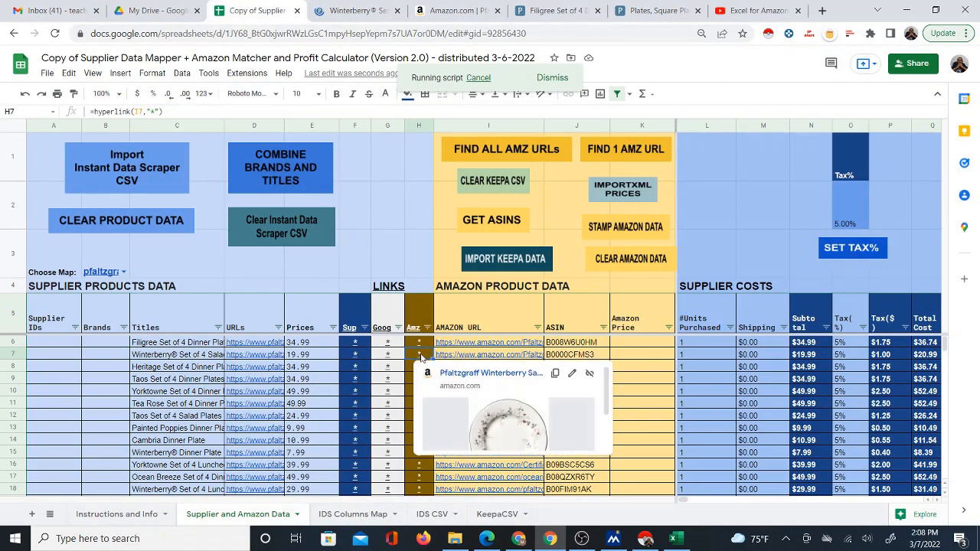
left_click(459, 373)
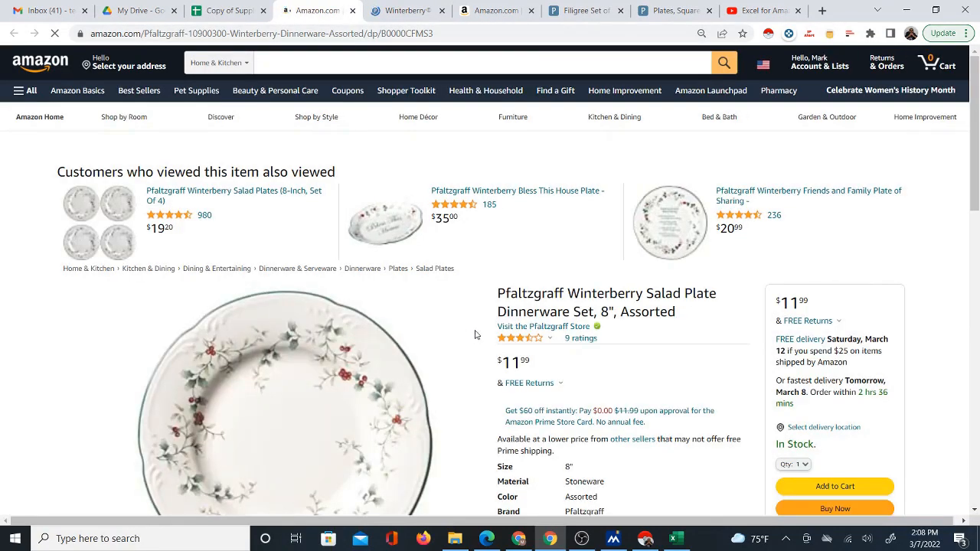
Step: Compare the Winterberry salad plate listings on the supplier and Amazon pages, including pack quantity, price and seller data
scroll(697, 337, "down", 1)
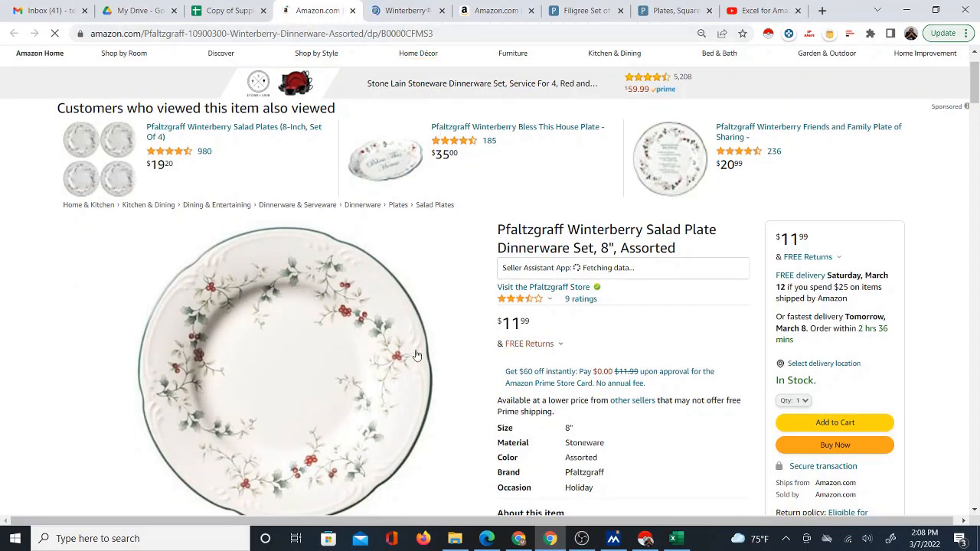
left_click(418, 11)
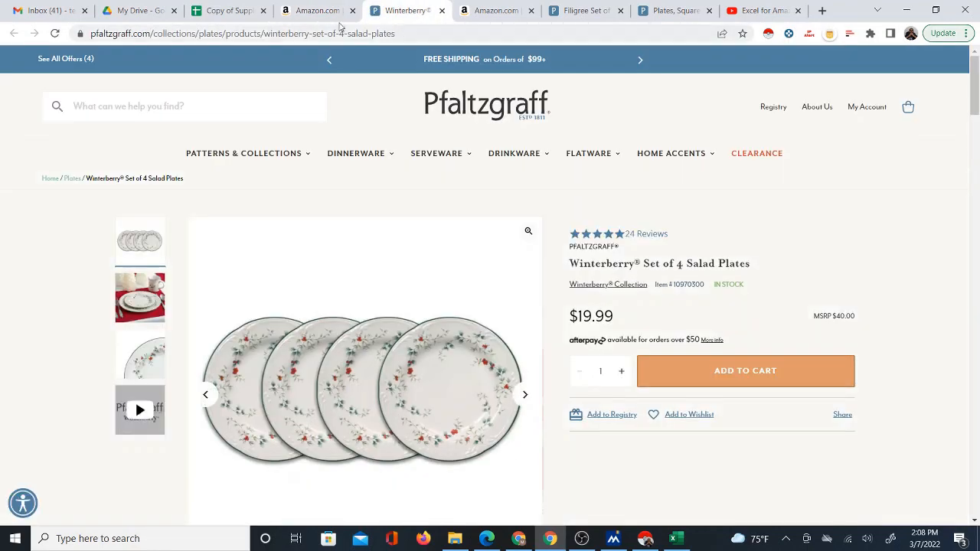
left_click(327, 11)
scroll(624, 275, "down", 2)
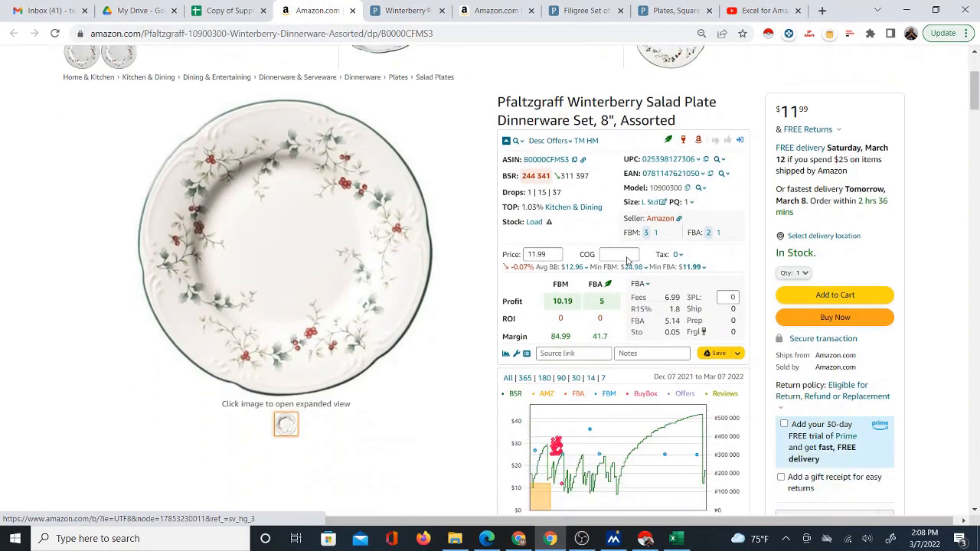
scroll(628, 254, "up", 2)
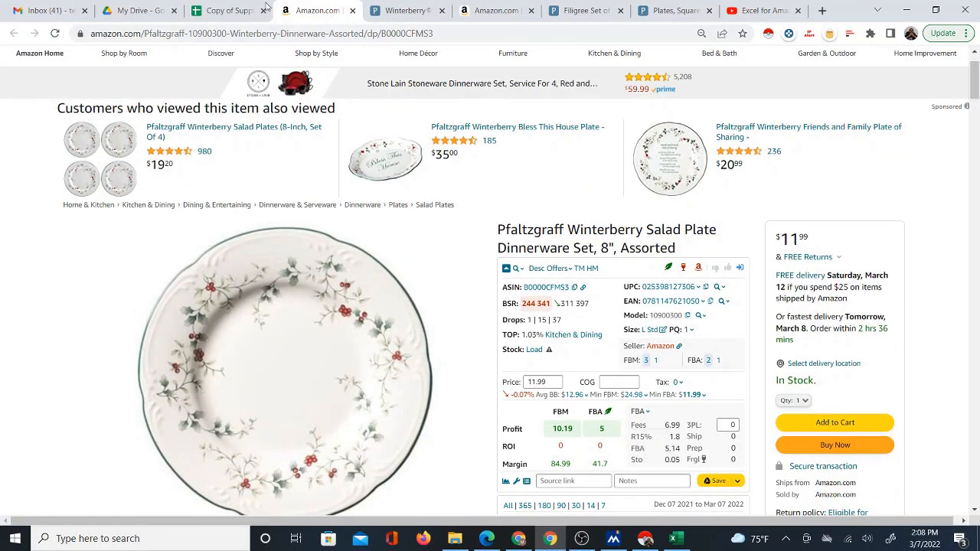
Step: Return to Supplier and Amazon Data and check how far the Amazon URL matching has progressed
left_click(229, 10)
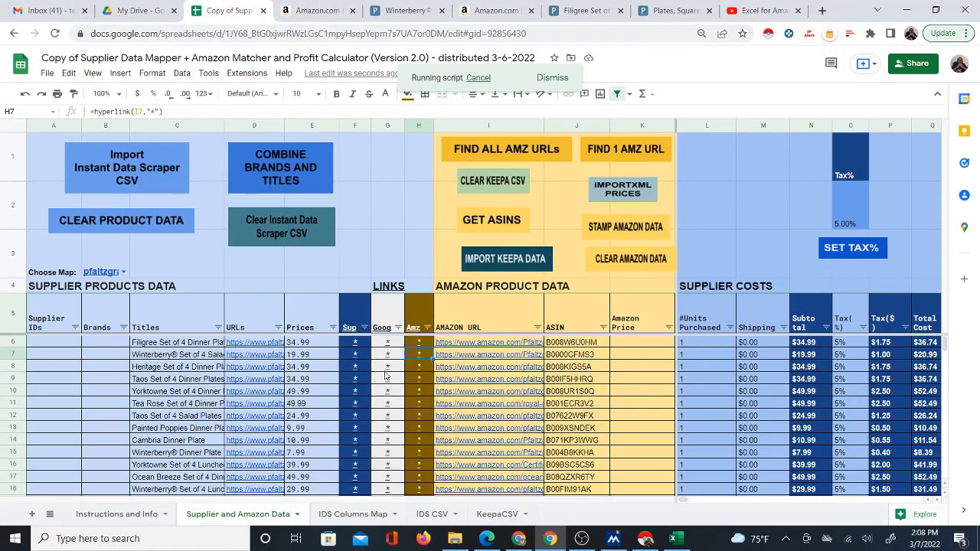
mouse_move(359, 366)
scroll(359, 365, "down", 1)
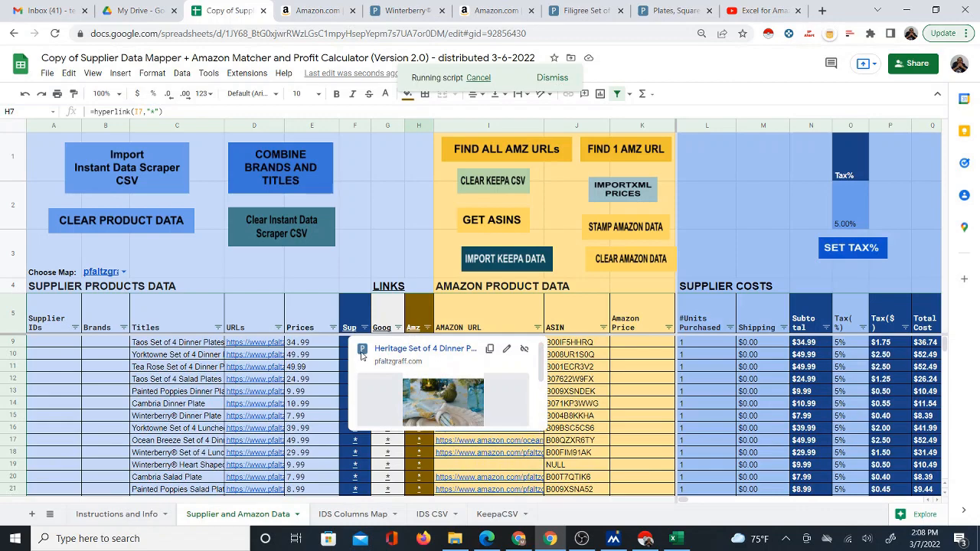
scroll(612, 393, "down", 4)
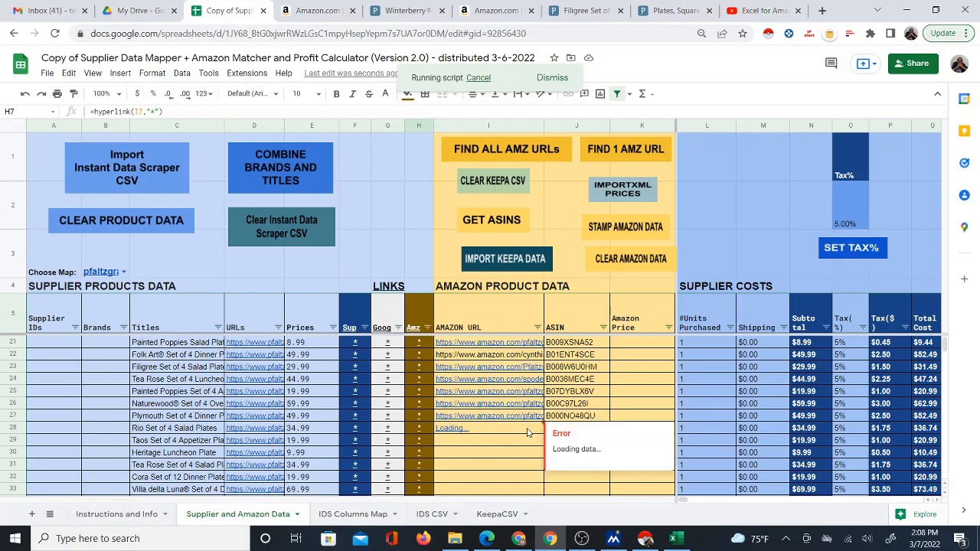
scroll(497, 431, "up", 3)
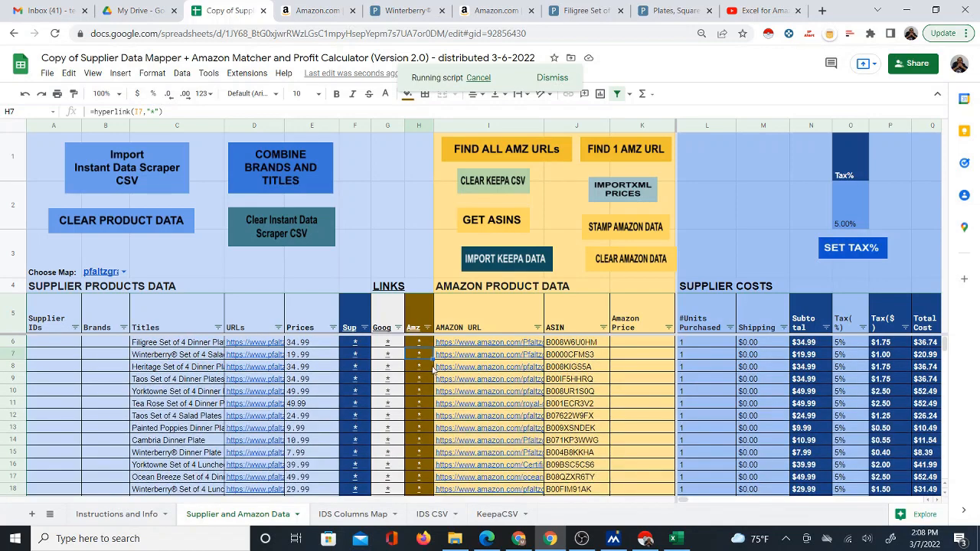
Step: Open the supplier and Amazon pages linked in row 8 for the Heritage Set of 4 Dinner Plates and return to the spreadsheet
left_click(356, 369)
left_click(408, 385)
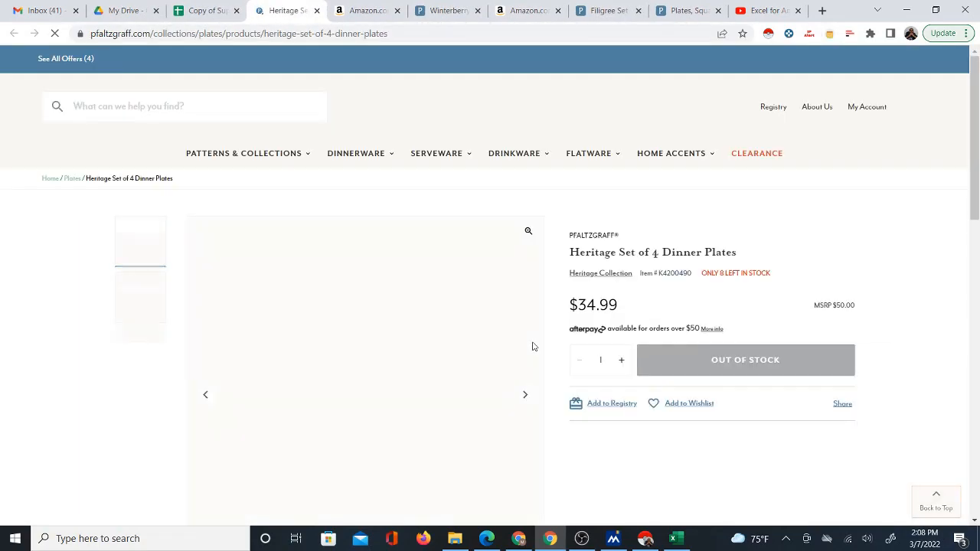
left_click(201, 9)
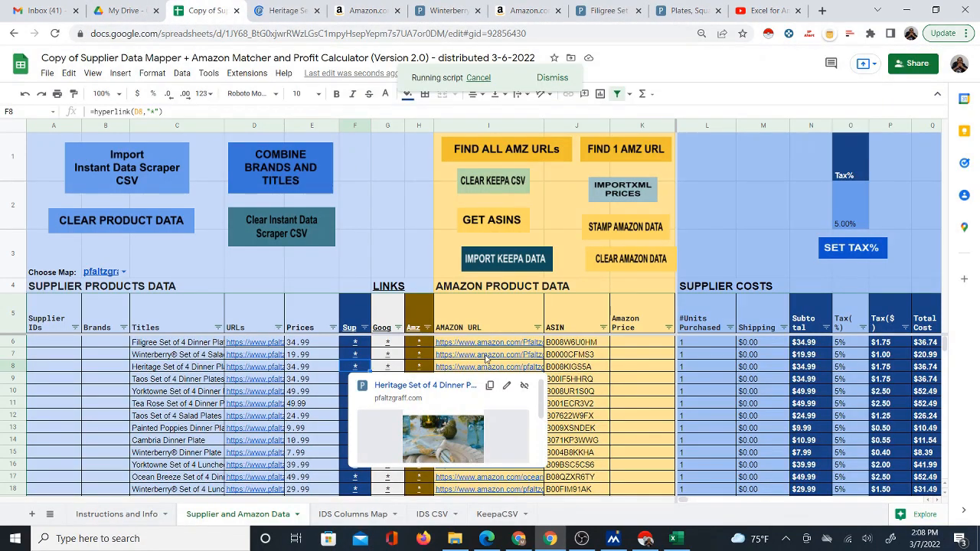
left_click(419, 368)
left_click(445, 387)
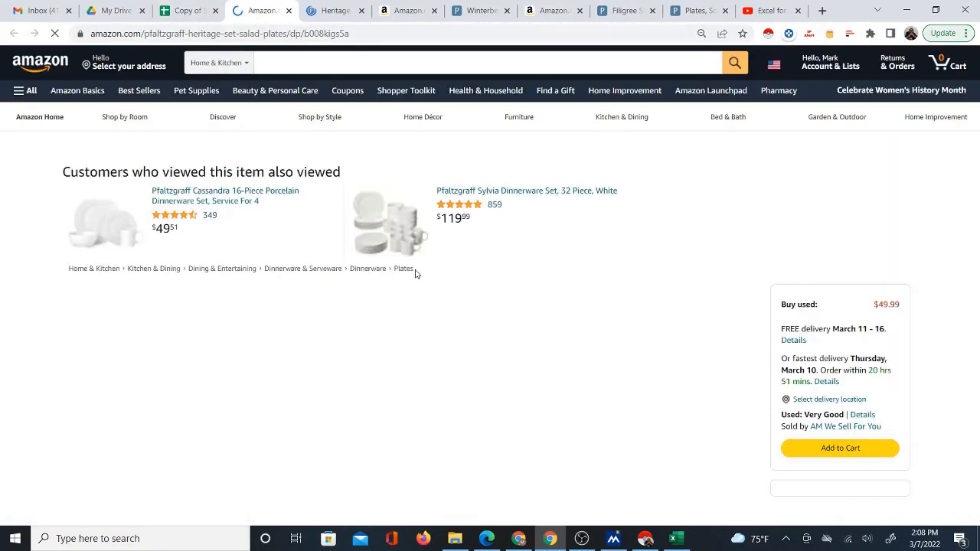
left_click(190, 11)
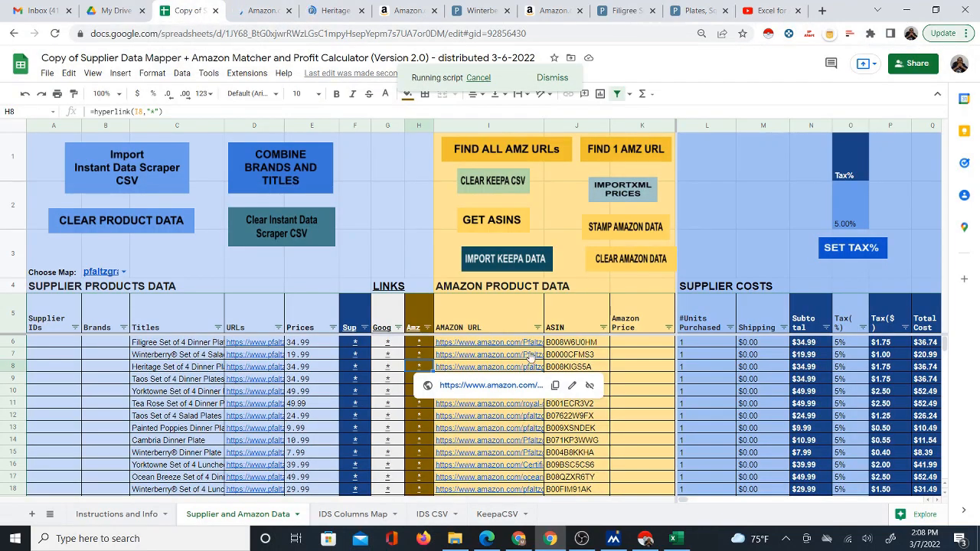
Step: Review the Amazon URLs and ASINs filled in from row 6 down to the row still being matched
left_click(187, 342)
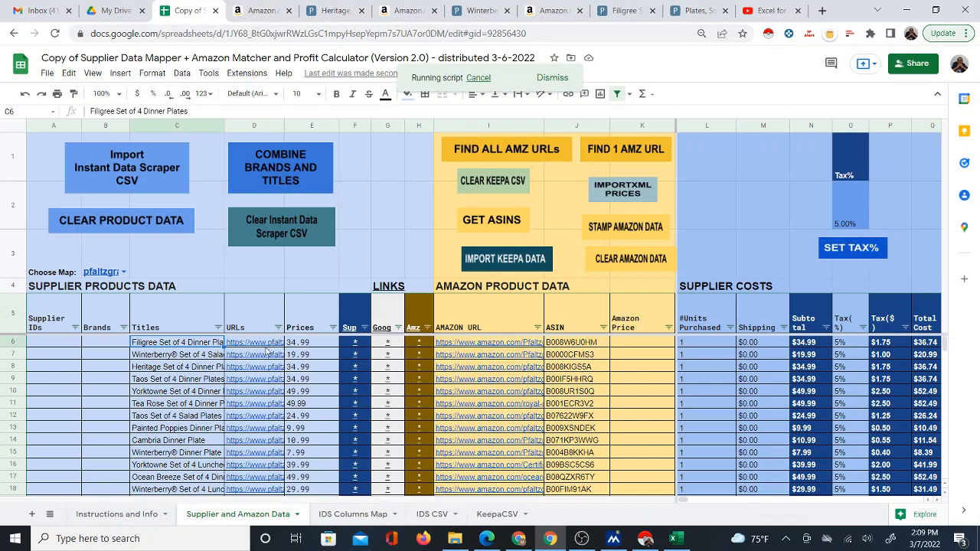
mouse_move(527, 344)
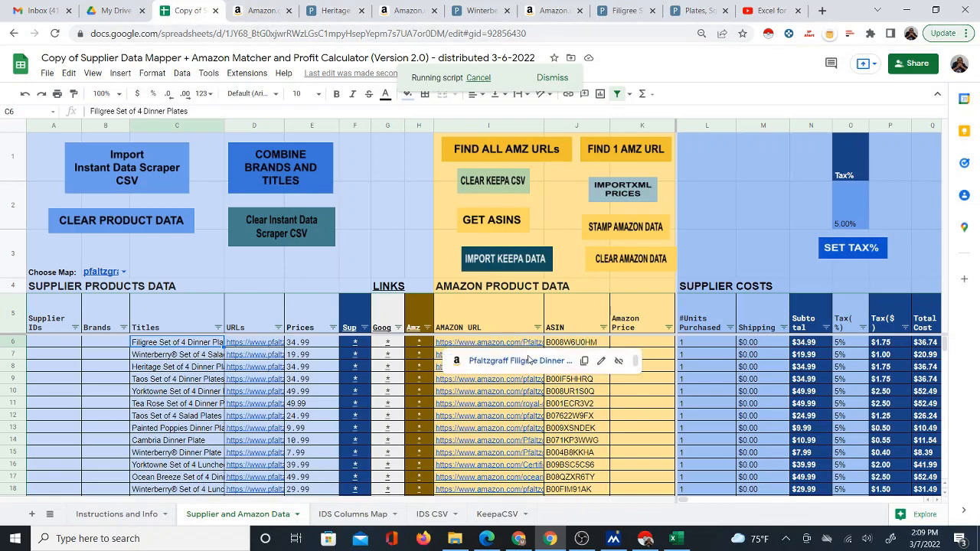
scroll(539, 452, "down", 4)
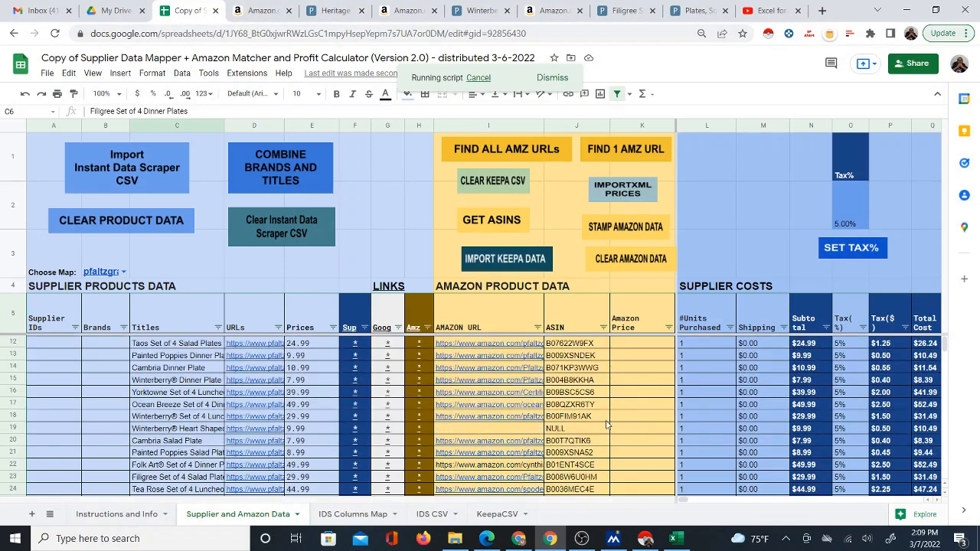
scroll(539, 416, "down", 4)
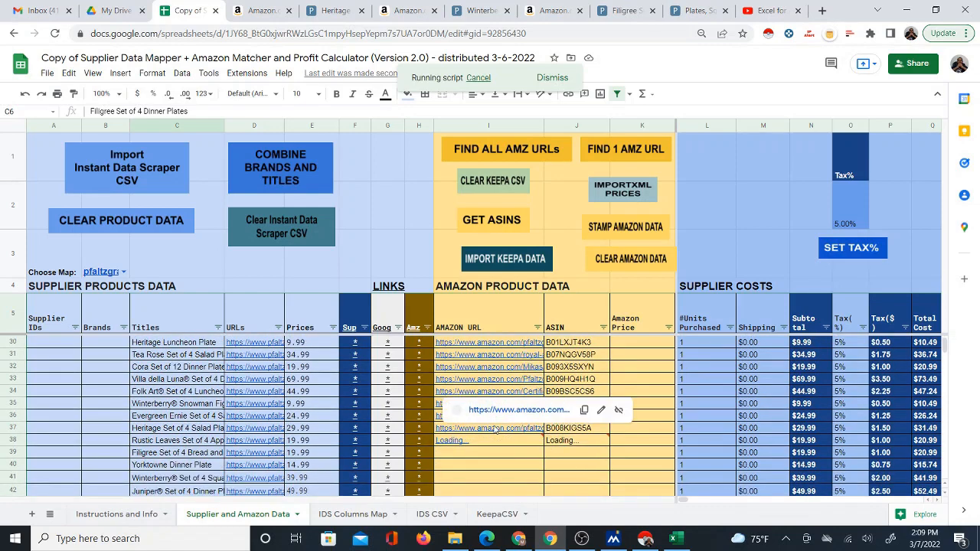
left_click(646, 385)
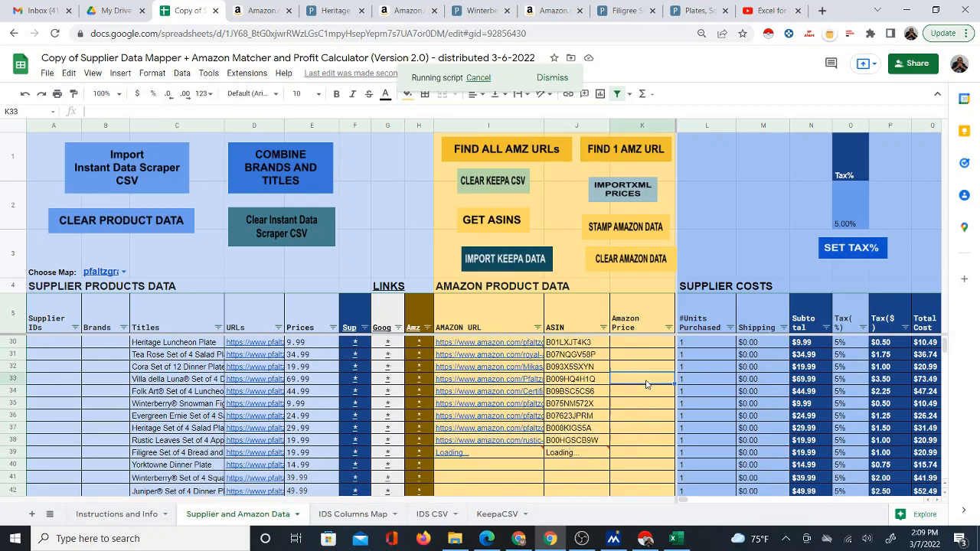
scroll(600, 464, "up", 8)
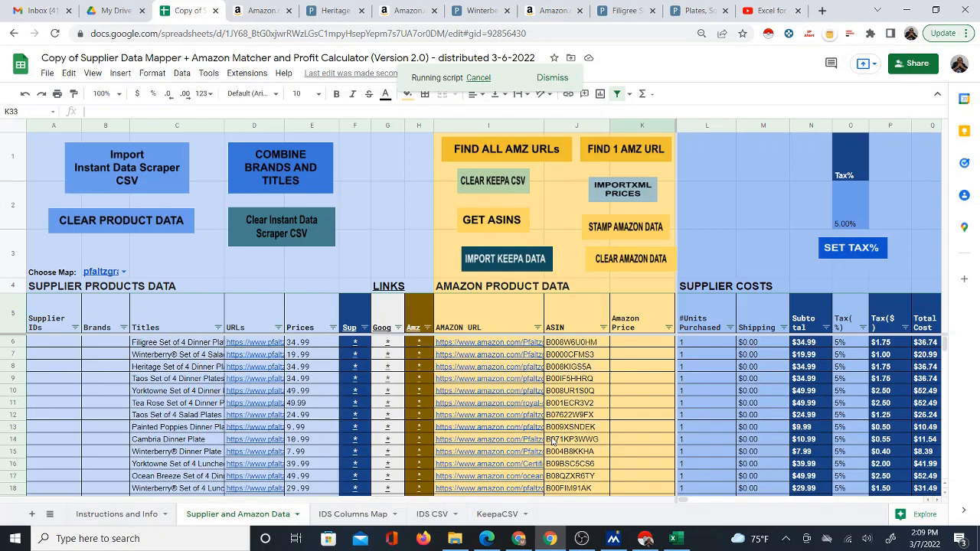
Step: Compare the opened Amazon and supplier listings for the Heritage plates and return to the spreadsheet
left_click(260, 9)
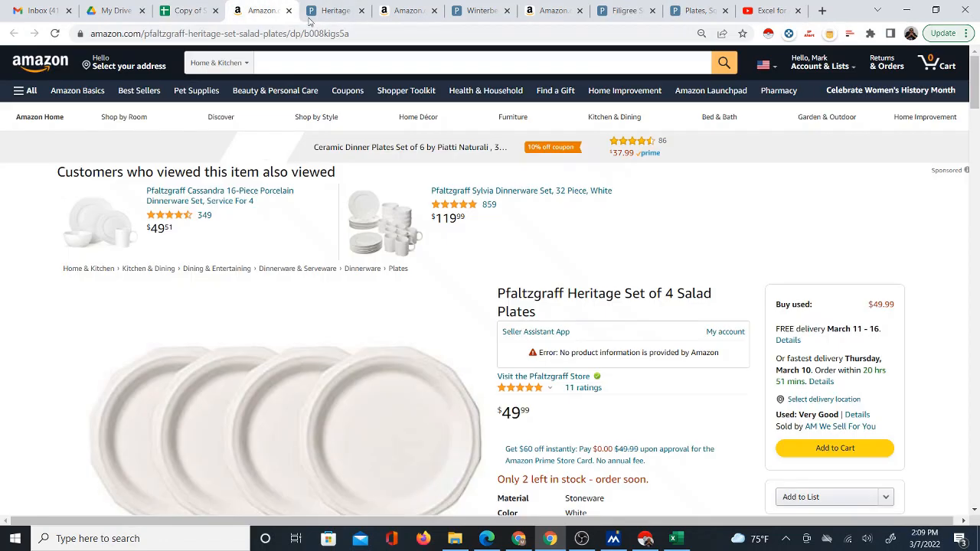
left_click(336, 10)
left_click(188, 10)
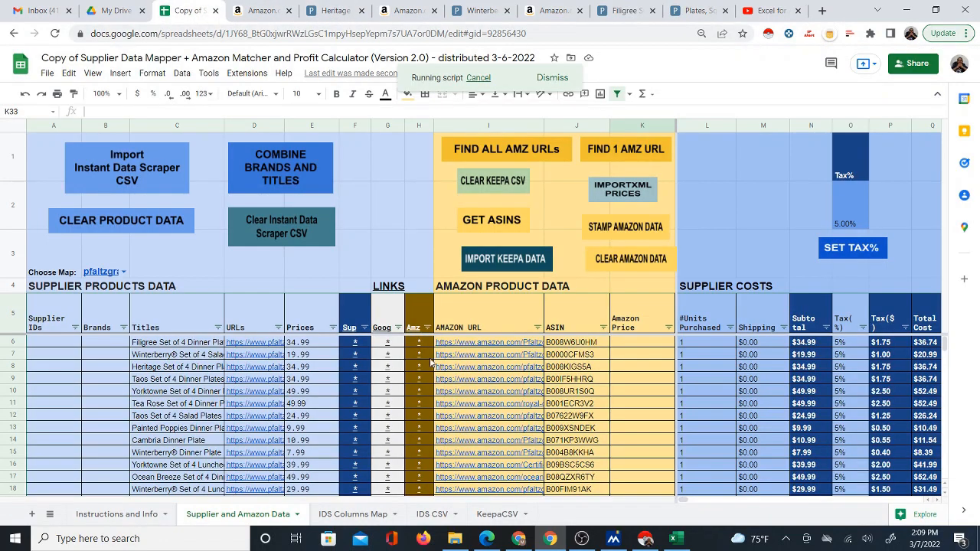
Step: Open the supplier and Amazon pages linked in row 9 to check the Taos Set of 4 Dinner Plates match
left_click(354, 379)
left_click(383, 396)
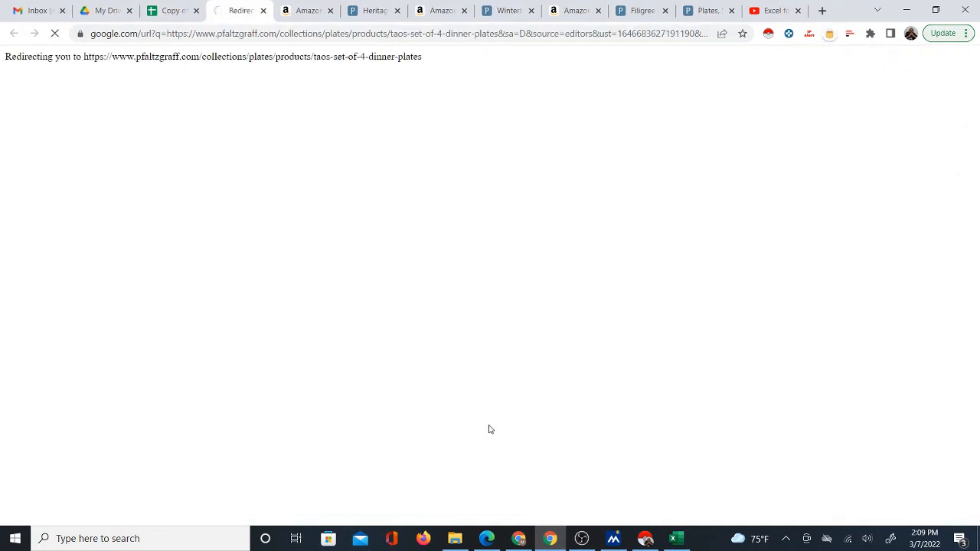
left_click(174, 10)
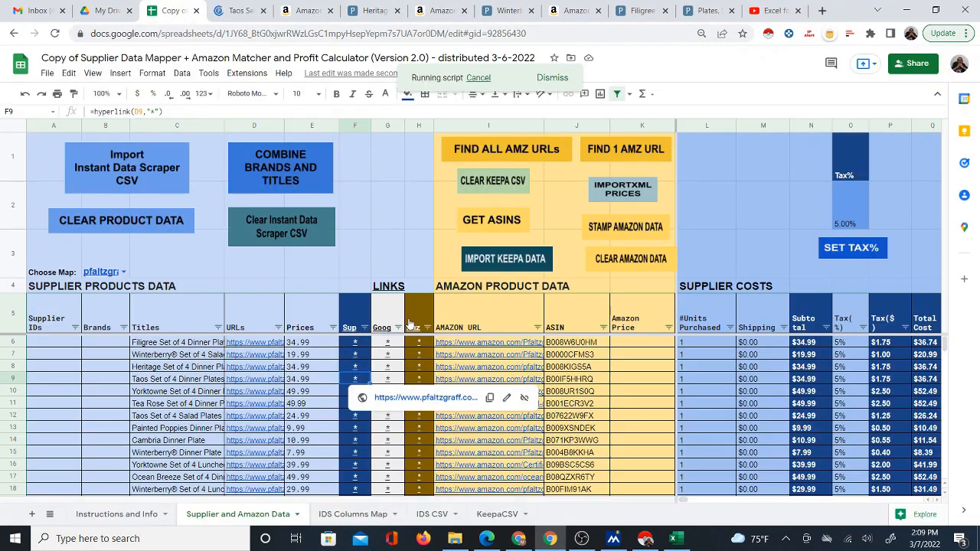
left_click(419, 379)
left_click(466, 400)
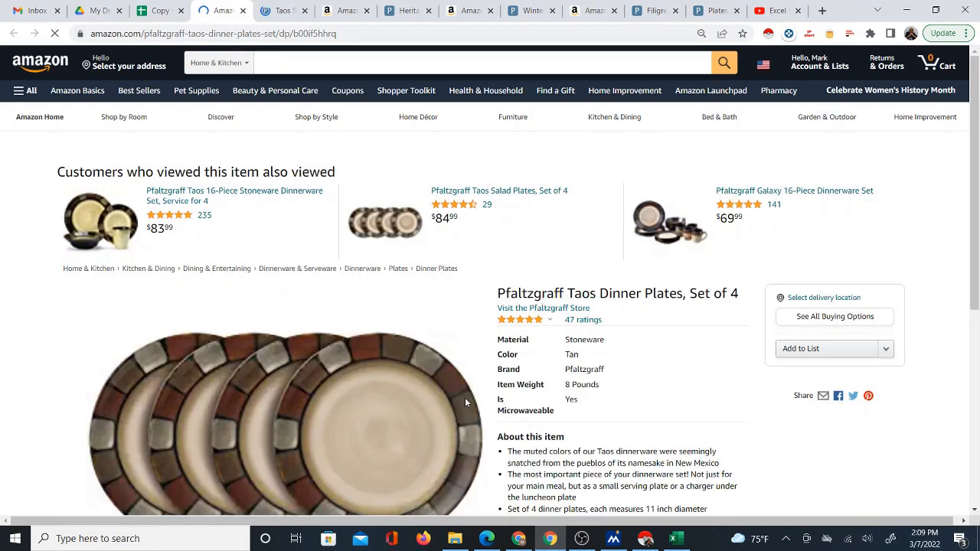
key("ctrl+shift+Tab")
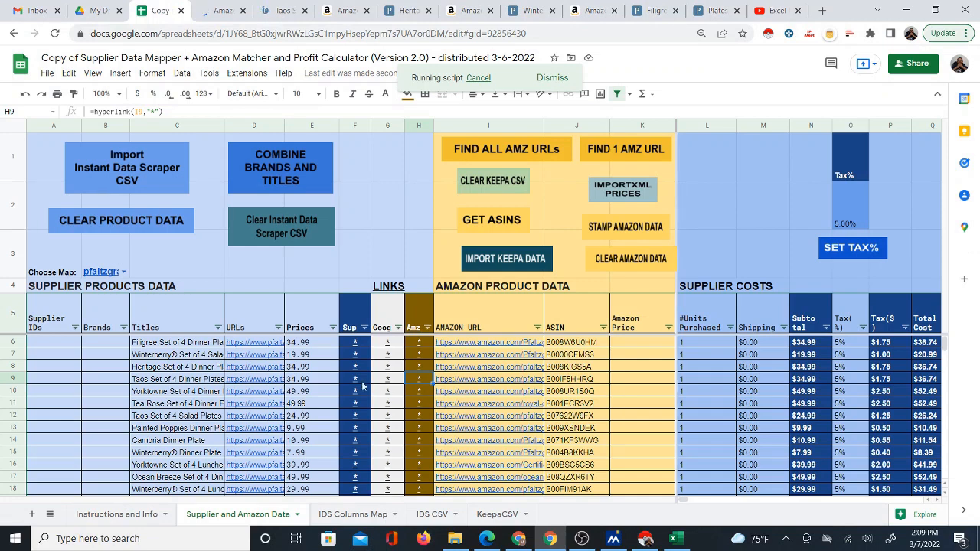
Step: Open the supplier and Amazon pages linked in row 10 to check the Yorktowne Set of 4 Dinner Plates match
left_click(354, 392)
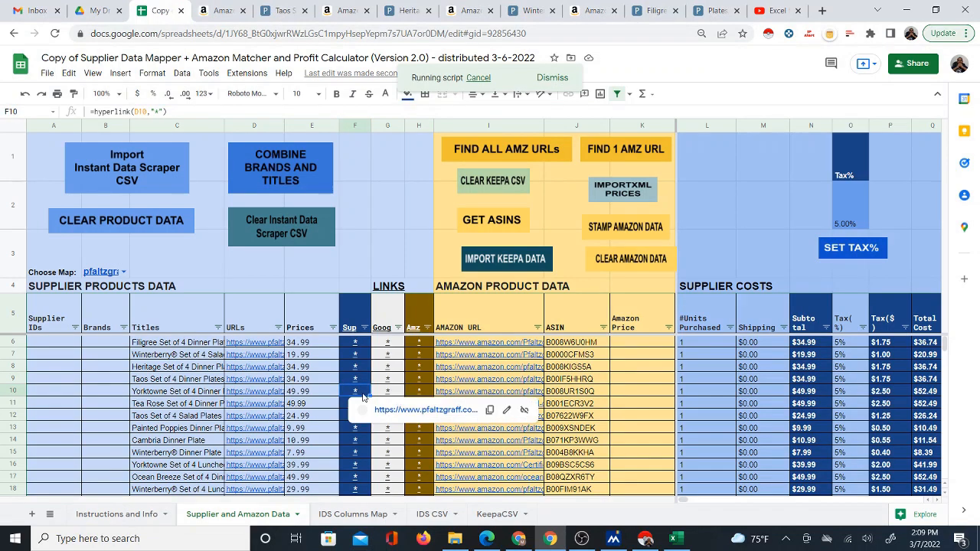
left_click(390, 414)
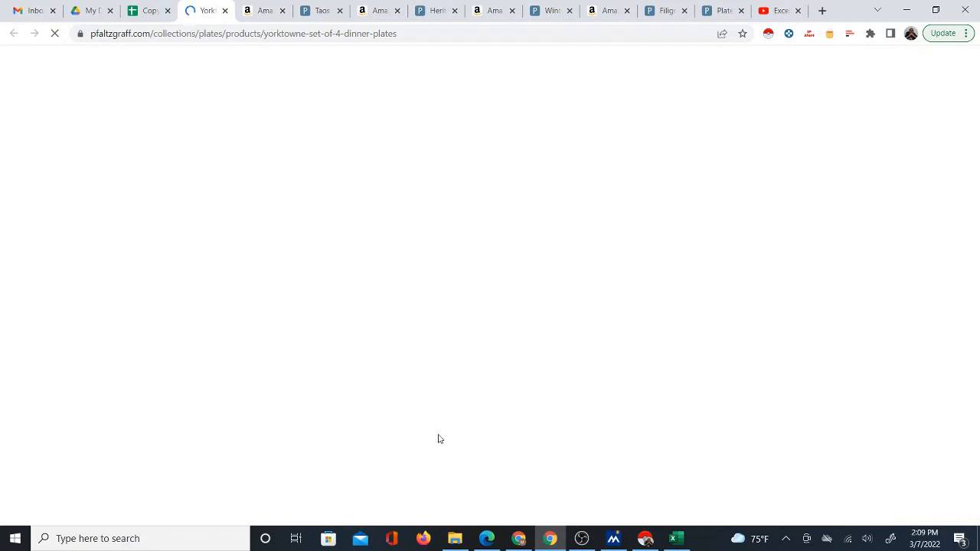
left_click(148, 12)
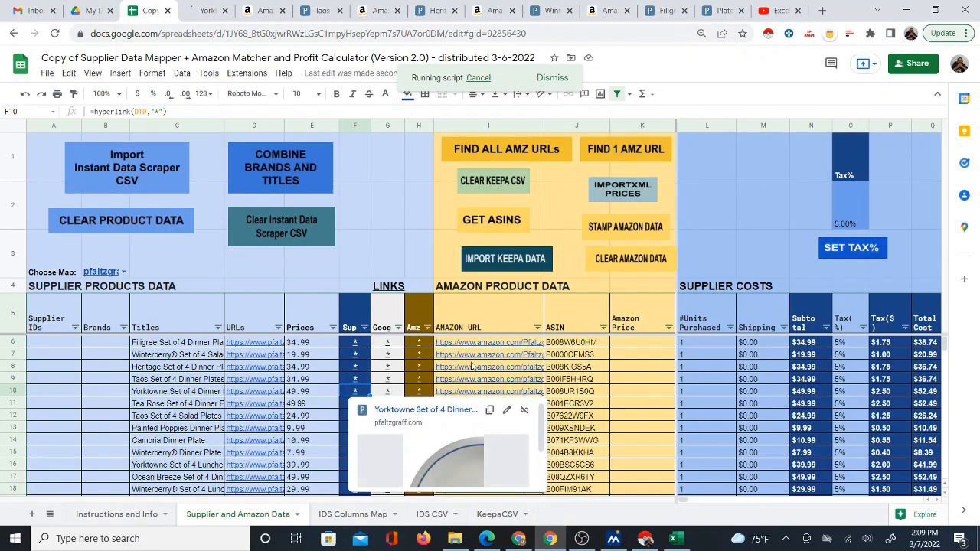
left_click(419, 391)
left_click(457, 412)
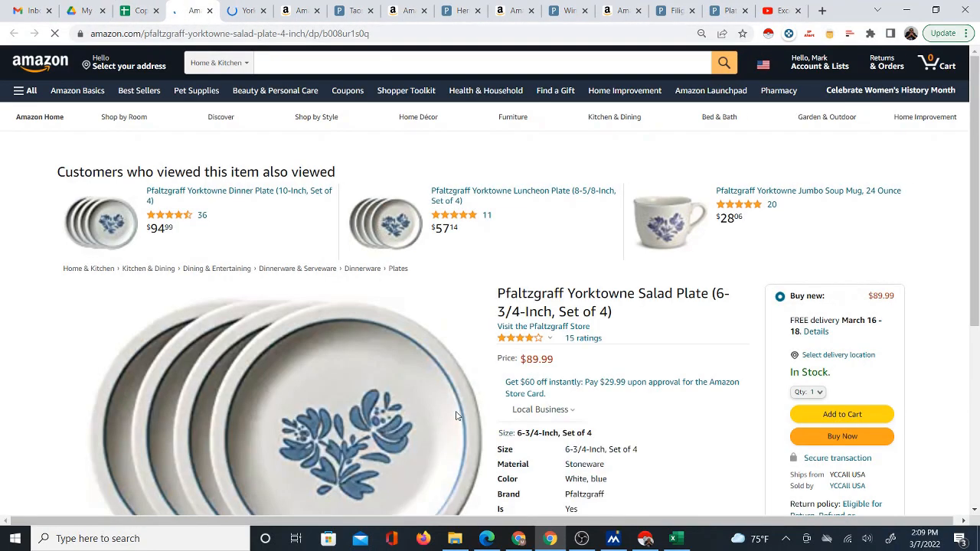
Step: Return to Supplier and Amazon Data and look over the matched Amazon URLs and ASINs in rows 9 to 30
left_click(141, 10)
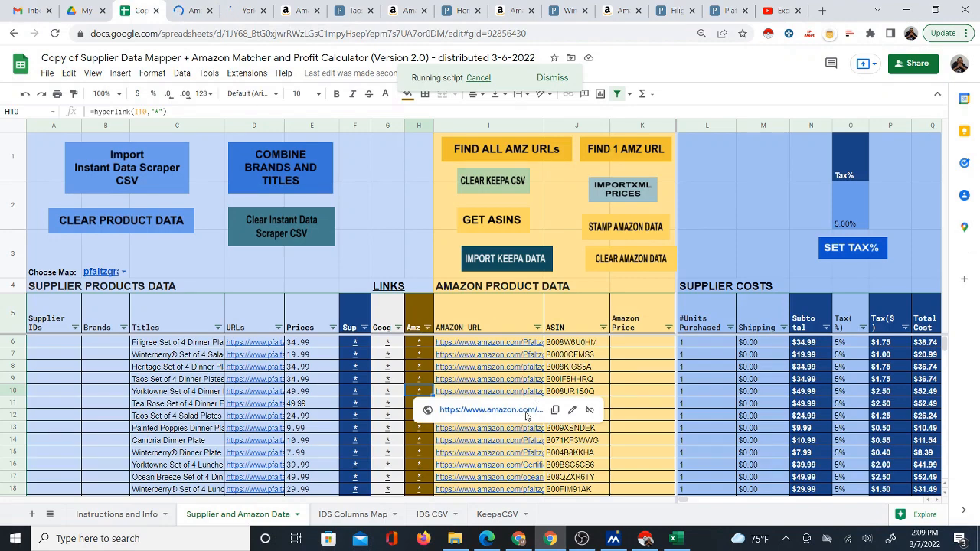
scroll(526, 416, "down", 3)
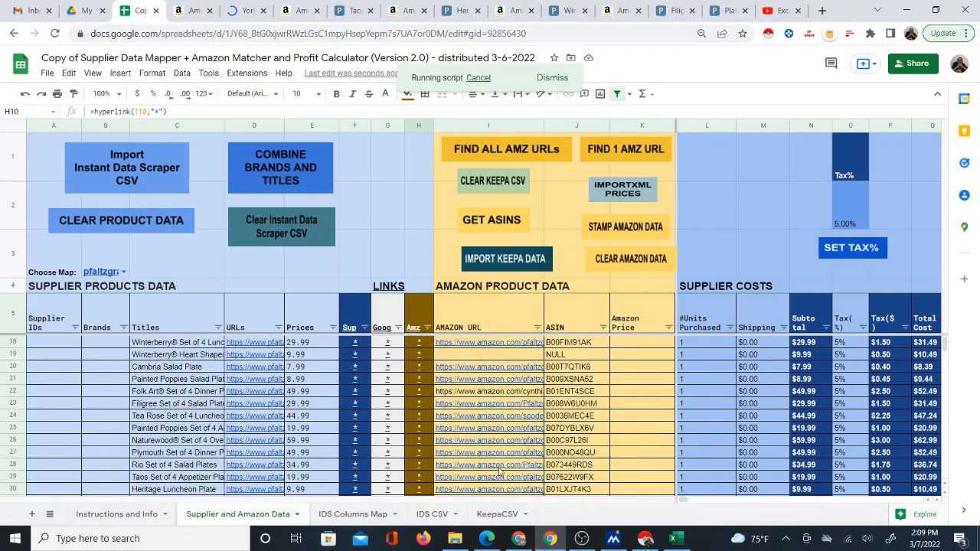
scroll(423, 396, "up", 2)
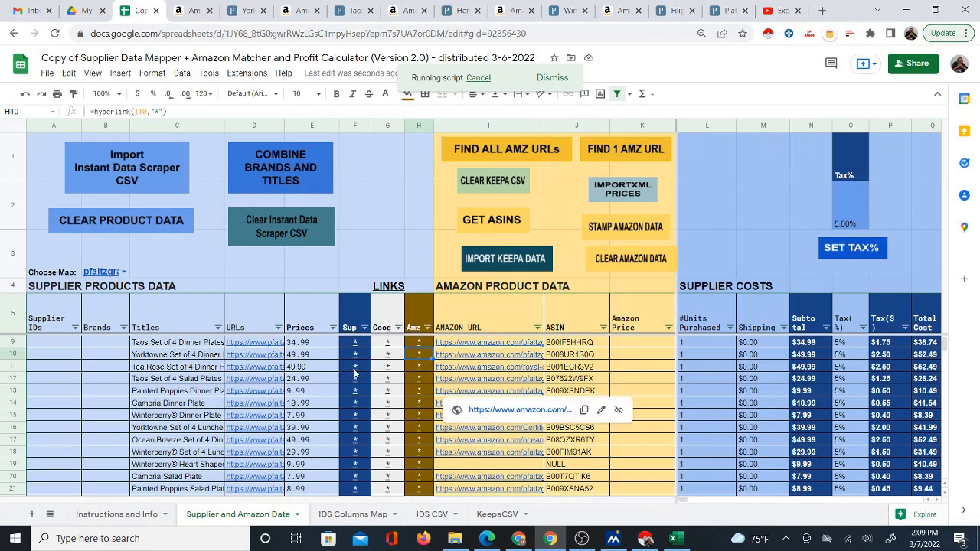
Step: Open the supplier and Amazon pages linked in row 11 and compare them for the Tea Rose Set of 4 Dinner Plates
left_click(357, 368)
left_click(401, 389)
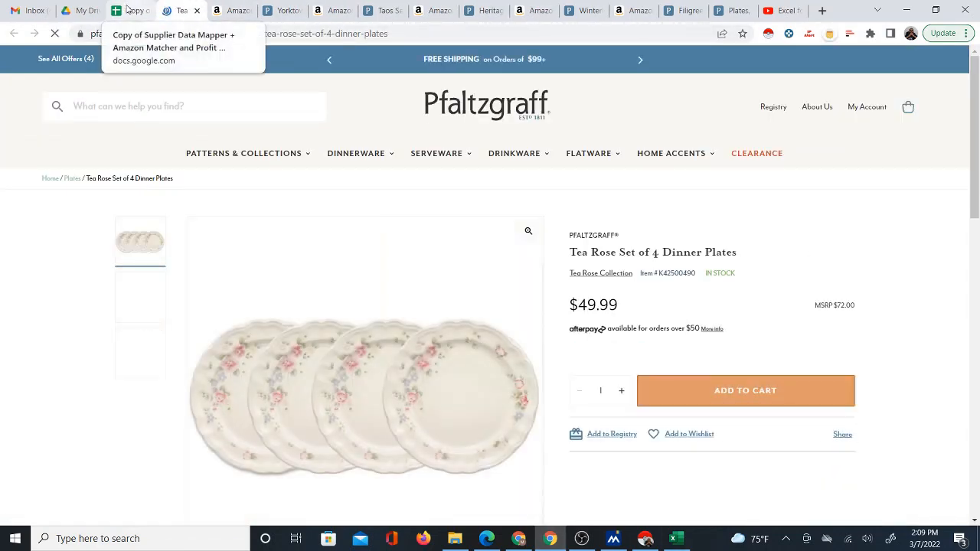
left_click(128, 9)
left_click(424, 367)
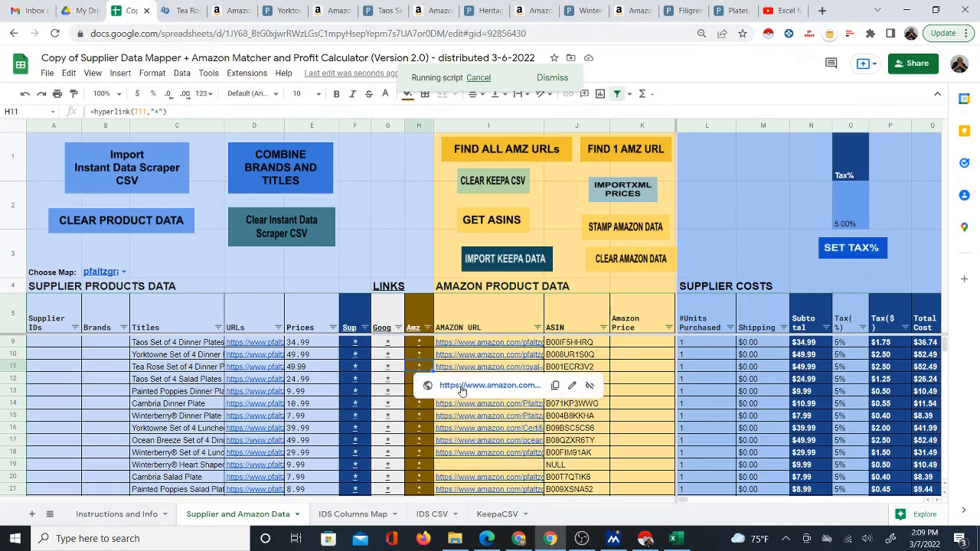
left_click(463, 392)
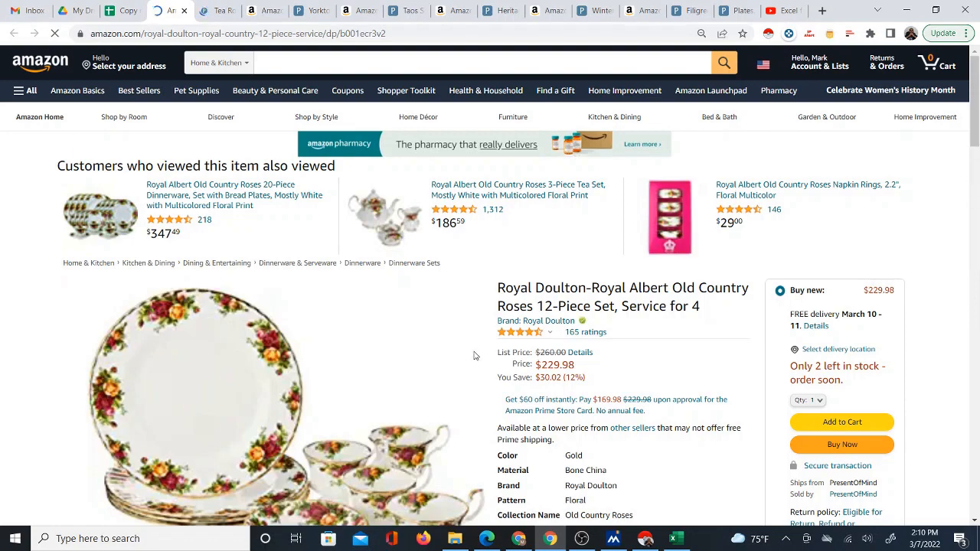
scroll(652, 321, "down", 1)
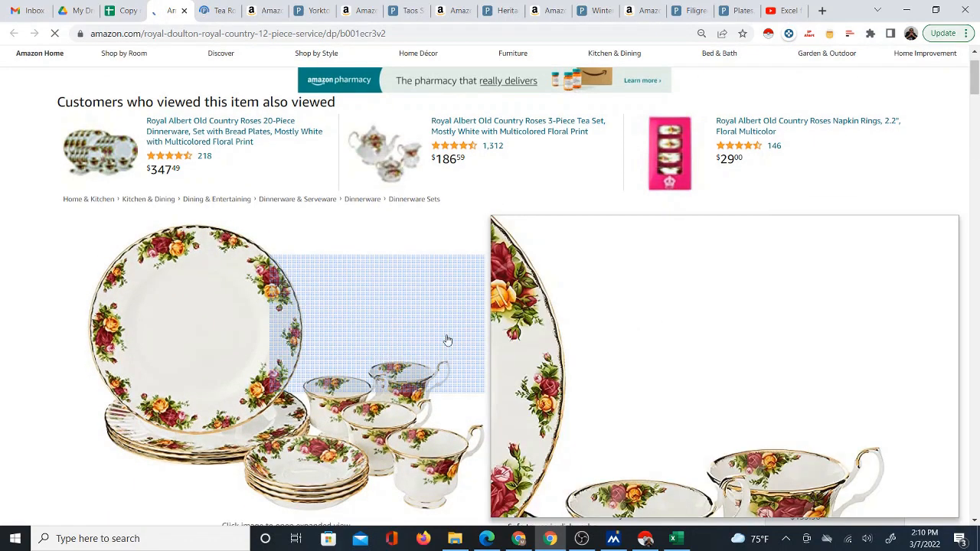
left_click(217, 10)
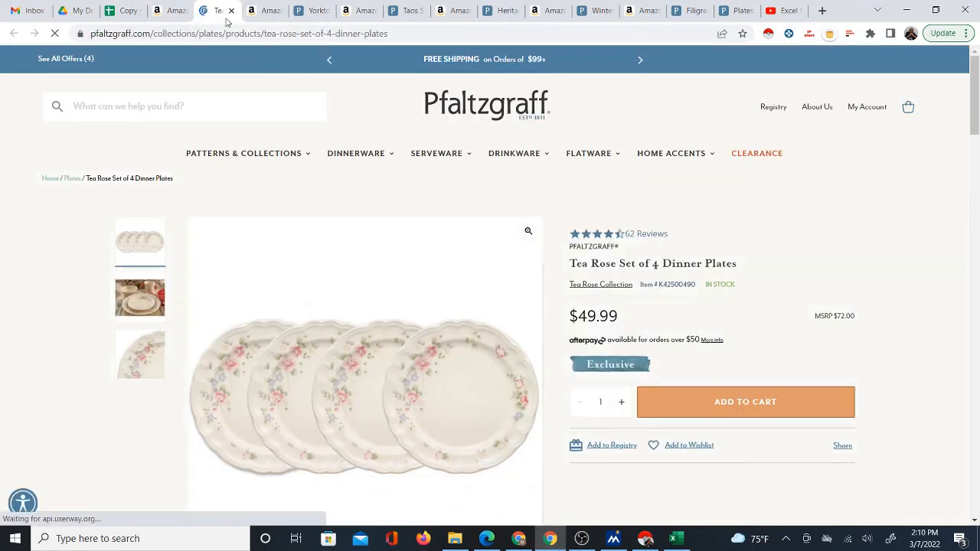
left_click(176, 11)
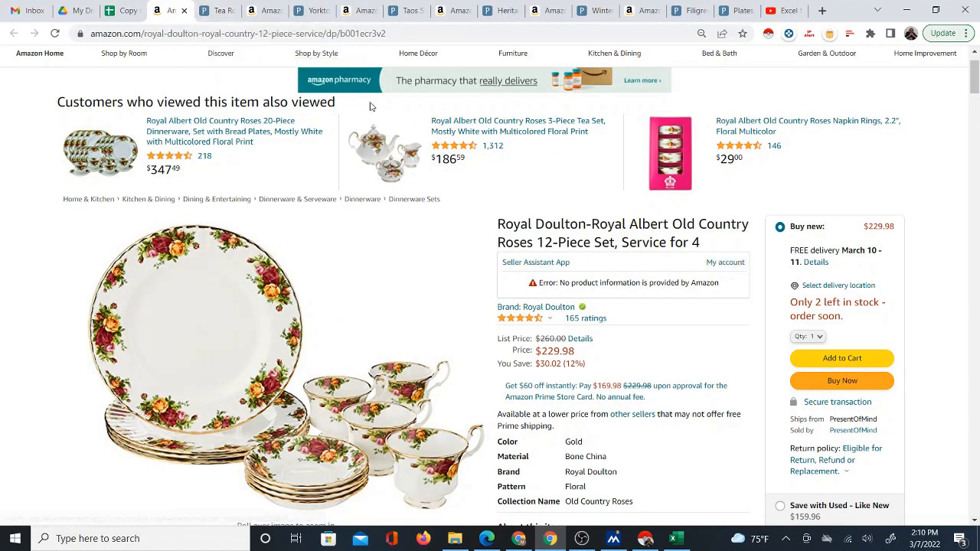
Step: Recheck the row 11 title in the spreadsheet against the open Tea Rose supplier page and Royal Doulton Amazon listing
left_click(123, 11)
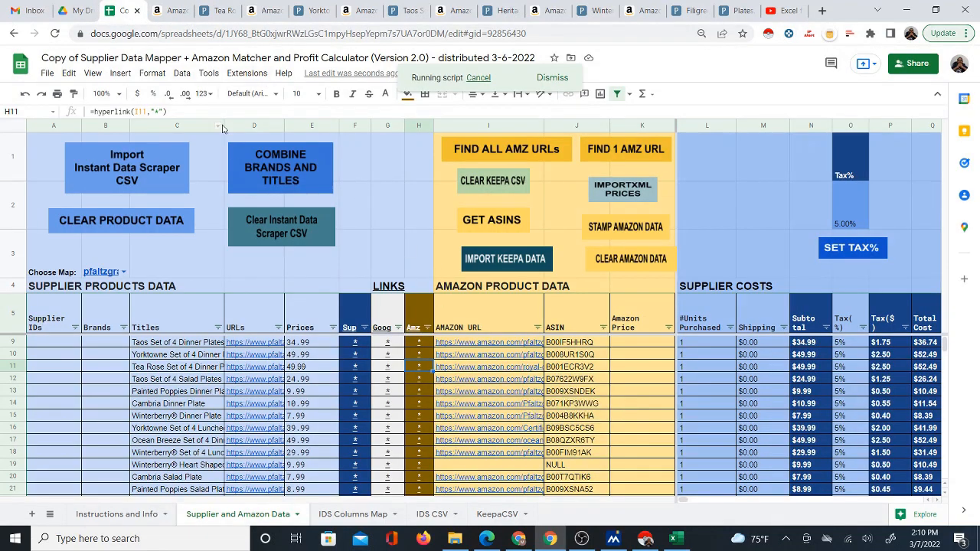
left_click(196, 368)
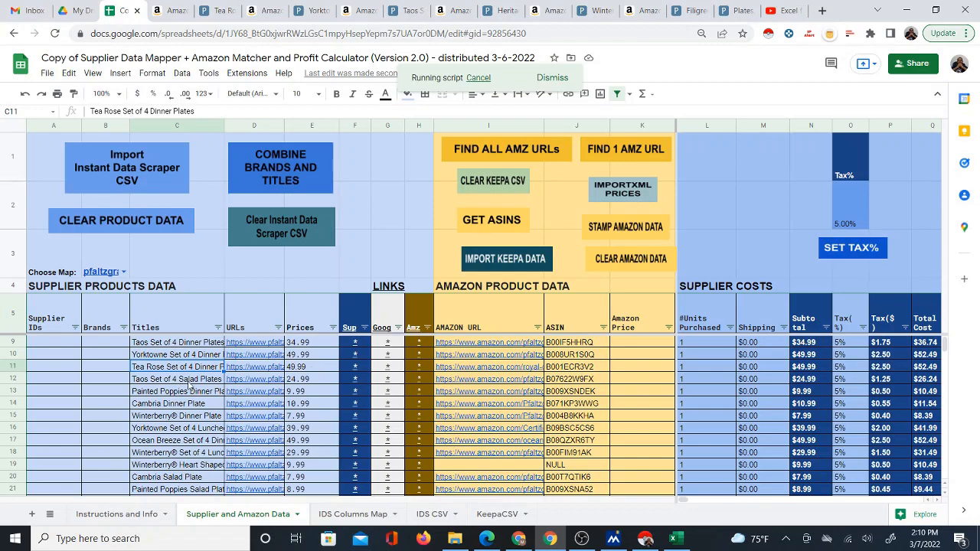
left_click(222, 11)
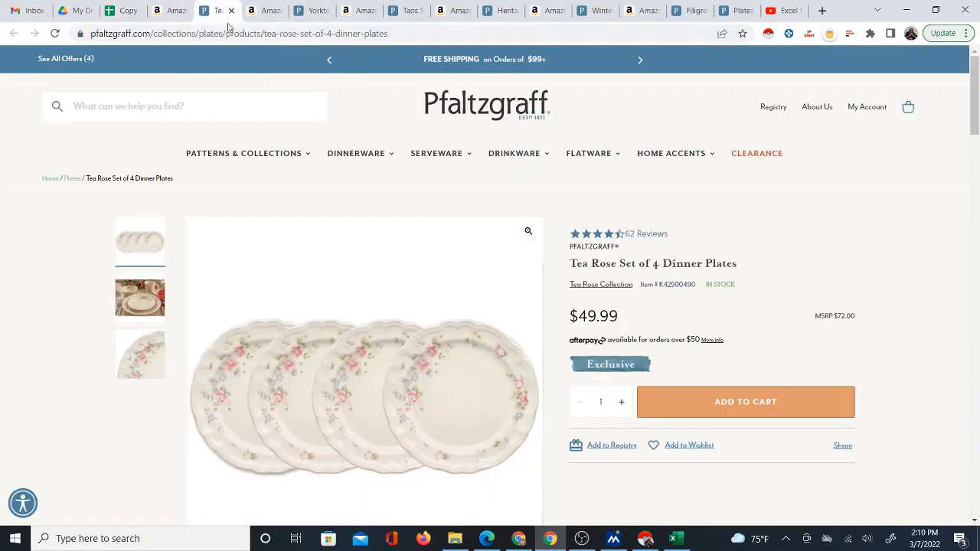
left_click(169, 10)
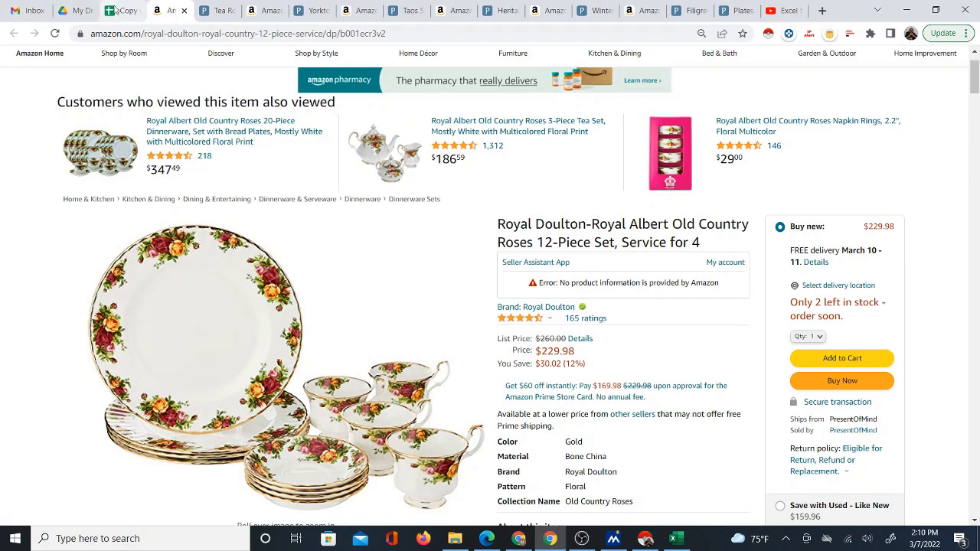
left_click(117, 10)
Step: Open the supplier page linked in row 12 for the Taos Set of 4 Salad Plates and return to the spreadsheet
left_click(212, 382)
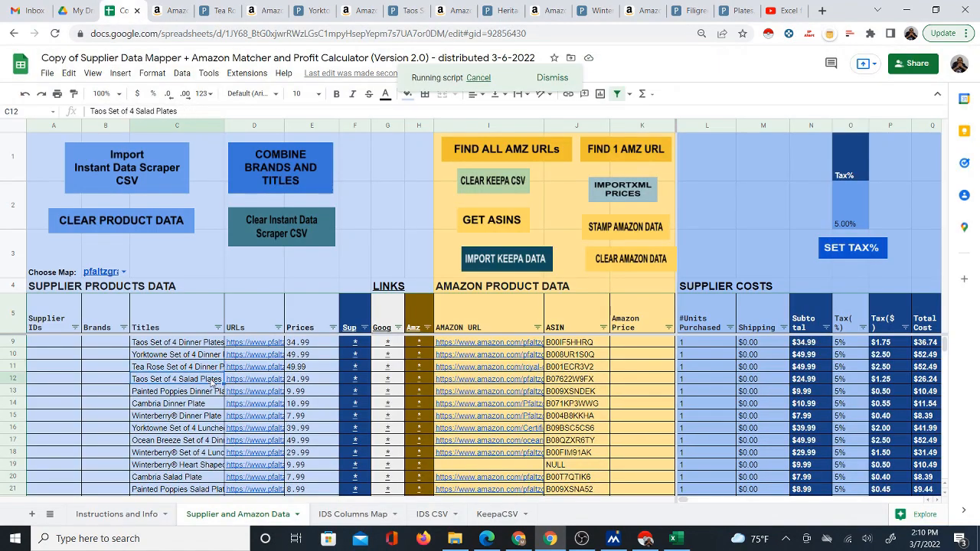
left_click(354, 380)
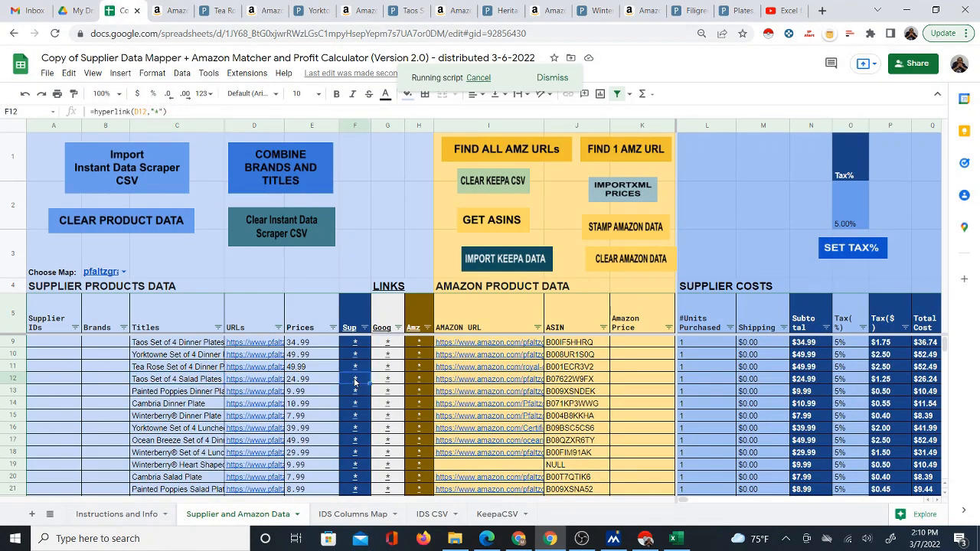
left_click(391, 405)
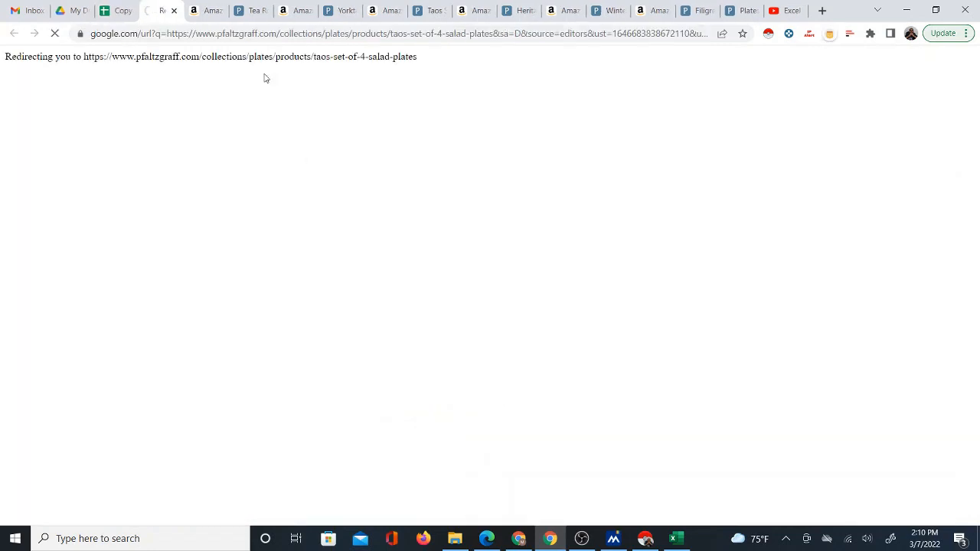
left_click(116, 11)
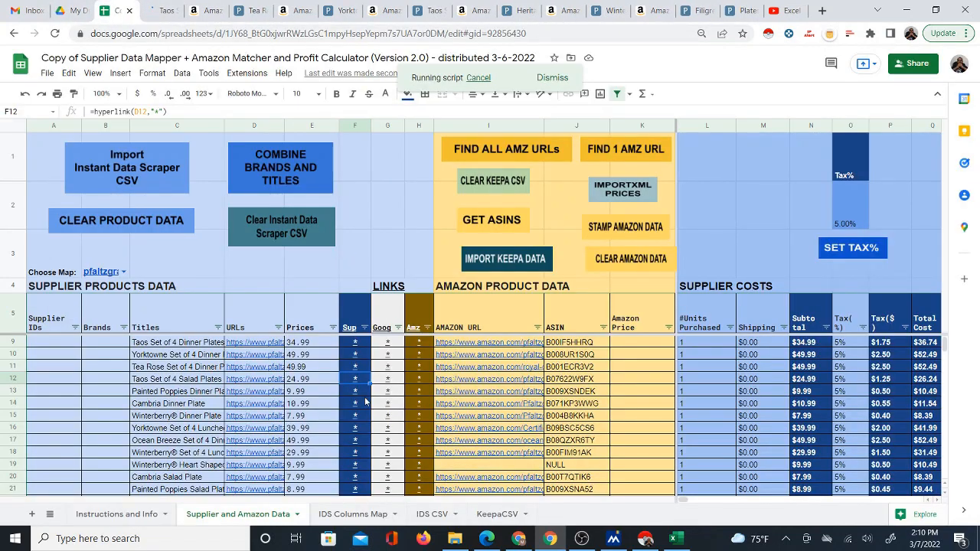
Step: Open the Painted Poppies Dinner Plate supplier page from row 13 and close the Taos salad plates, Royal Doulton and Tea Rose pages
left_click(358, 392)
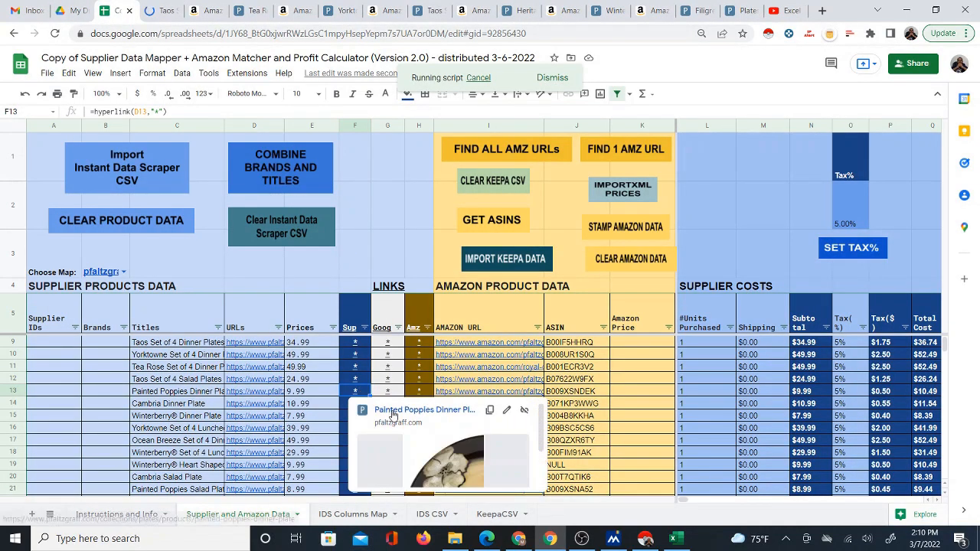
left_click(391, 412)
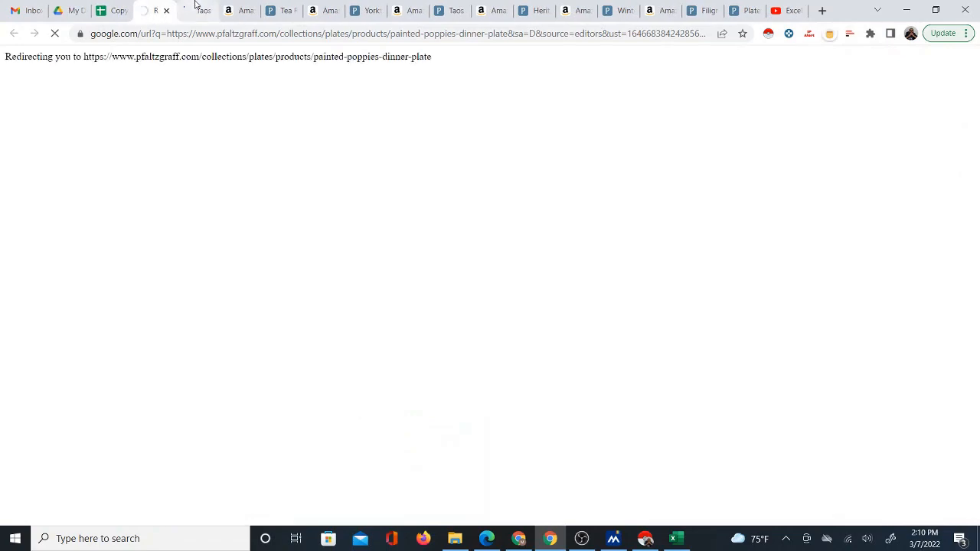
left_click(200, 11)
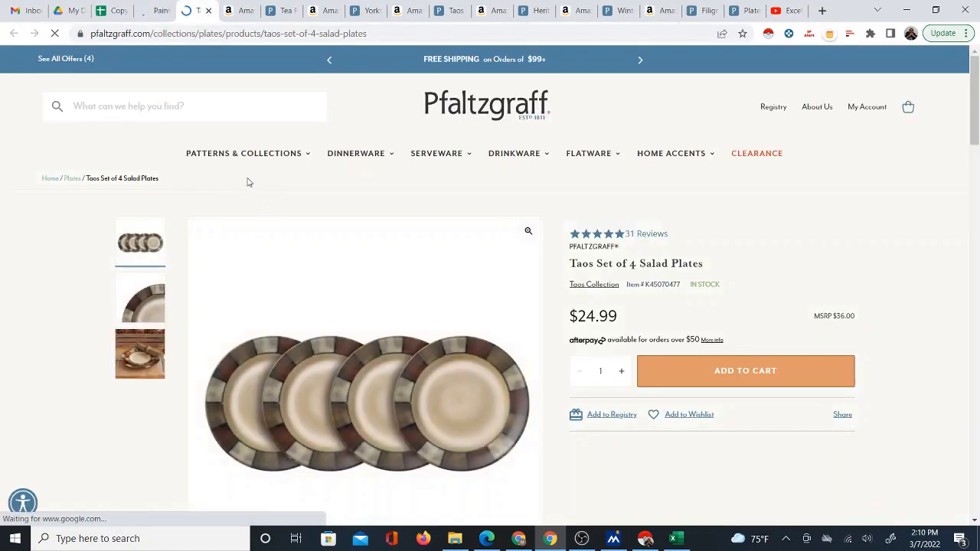
key("ctrl+w")
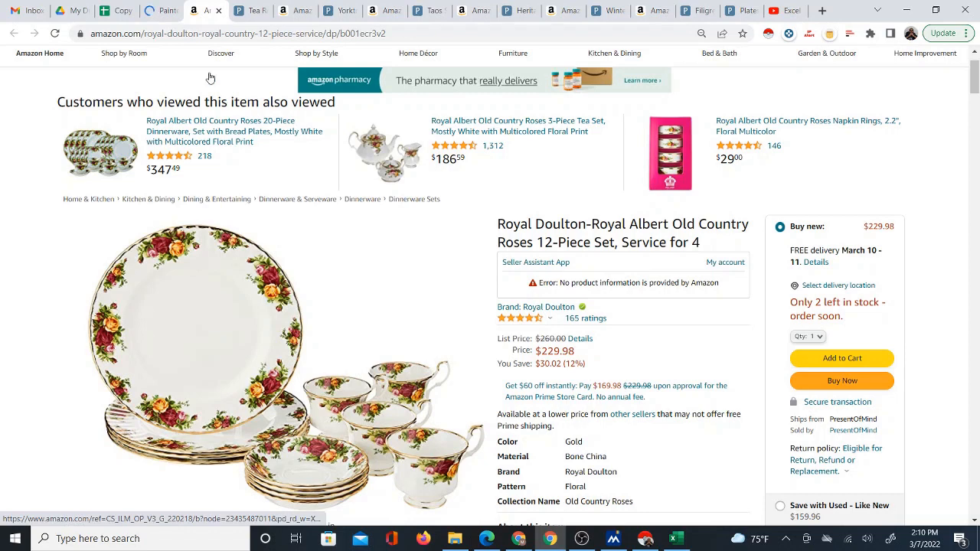
left_click(218, 11)
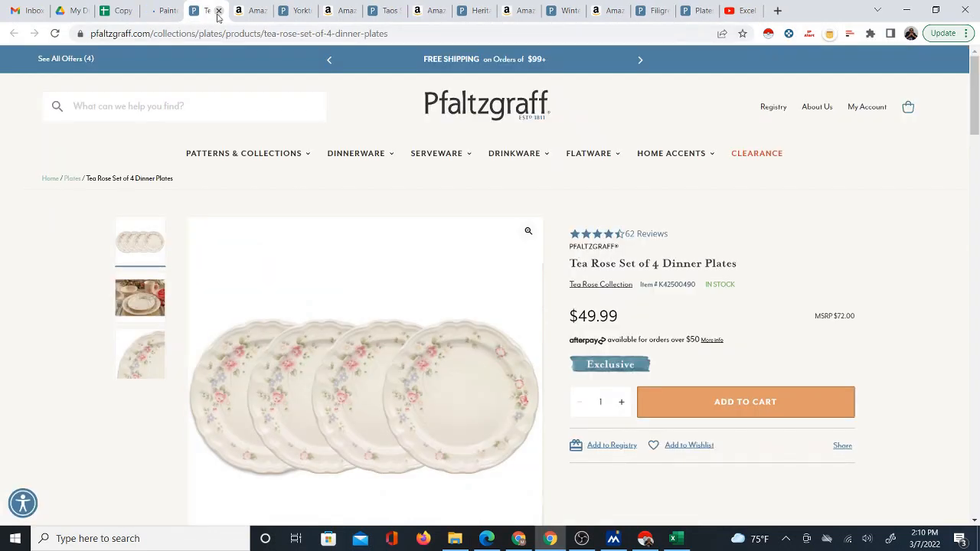
left_click(218, 12)
left_click(168, 11)
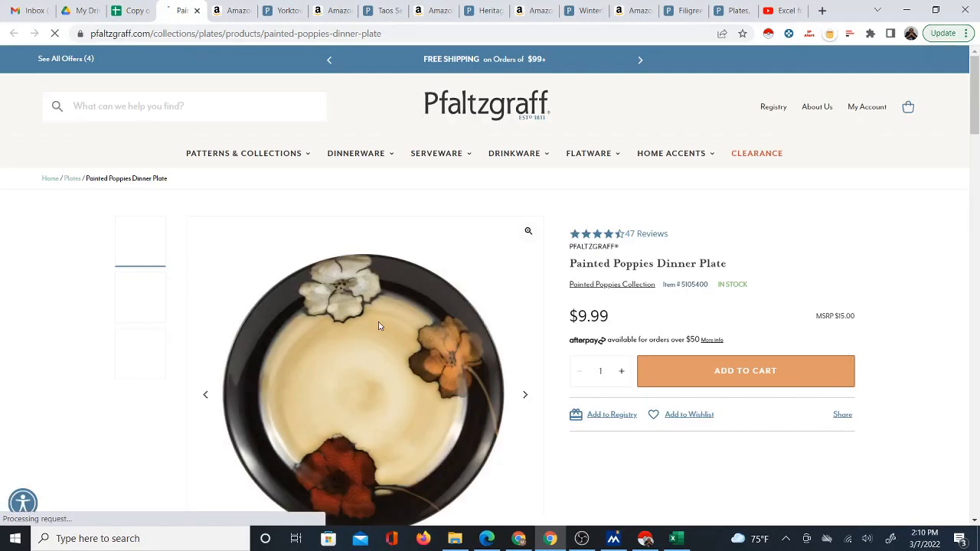
Step: Open the Amazon page linked in row 13 and compare it with the Painted Poppies Dinner Plate supplier listing
left_click(132, 10)
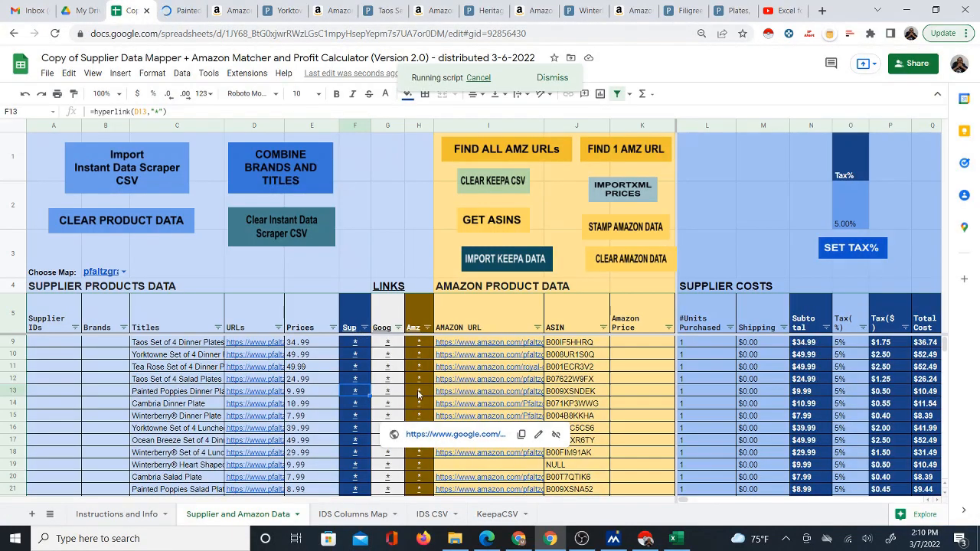
left_click(419, 394)
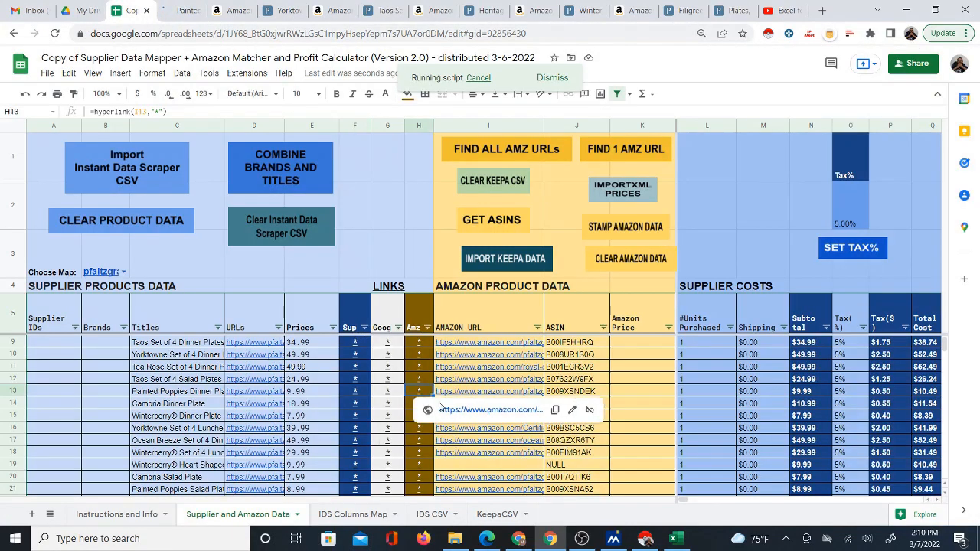
left_click(451, 411)
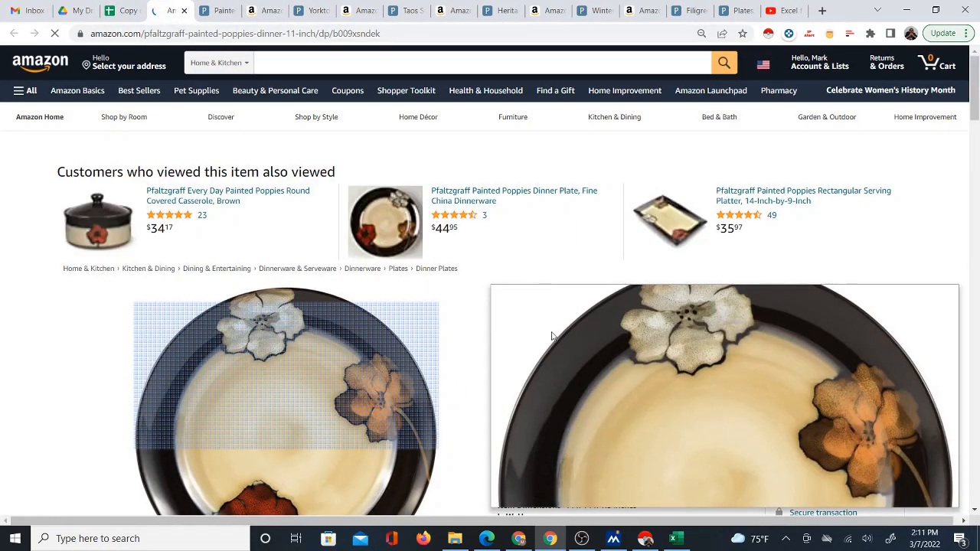
left_click(218, 11)
left_click(170, 12)
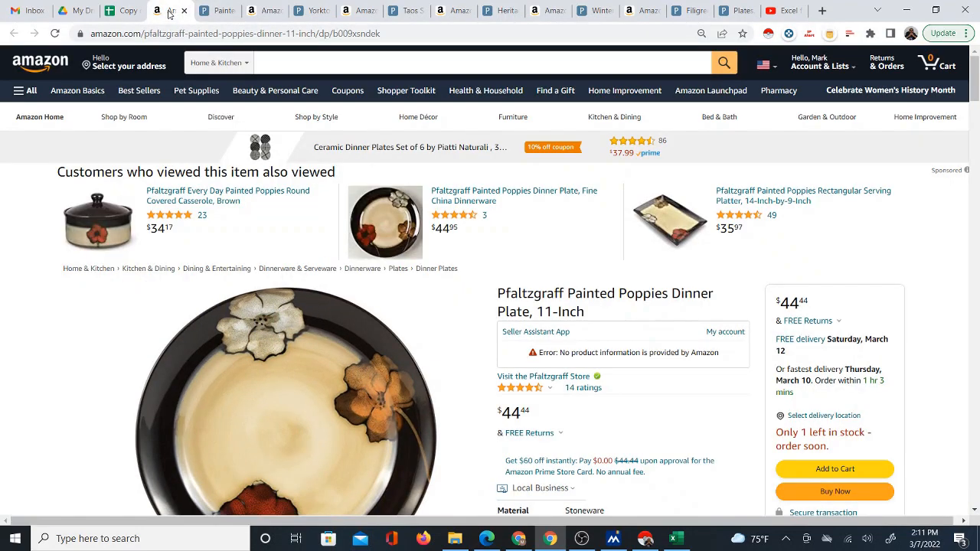
left_click(214, 12)
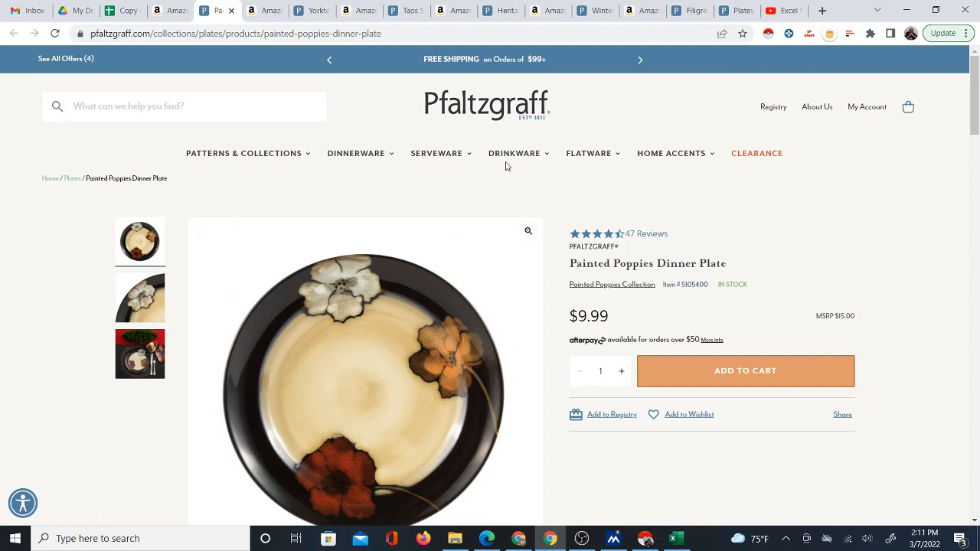
left_click(170, 11)
scroll(534, 414, "down", 2)
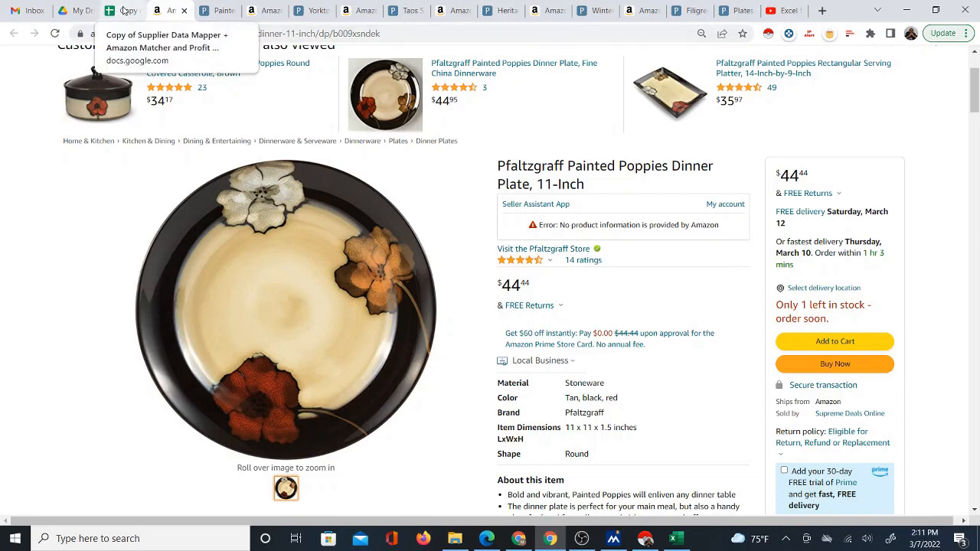
Step: Return to Supplier and Amazon Data and preview the supplier and Amazon links for the Cambria Dinner Plate in row 14
left_click(124, 11)
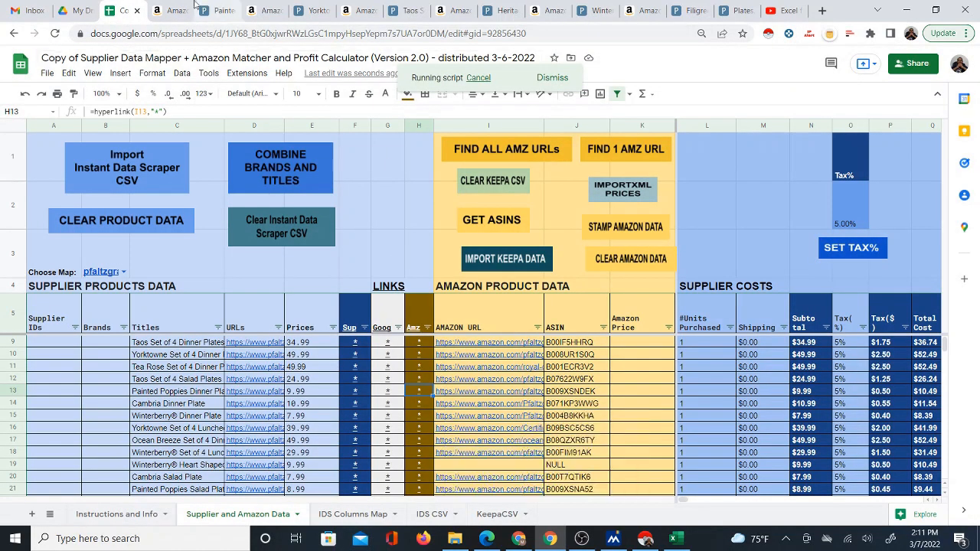
left_click(168, 10)
left_click(143, 14)
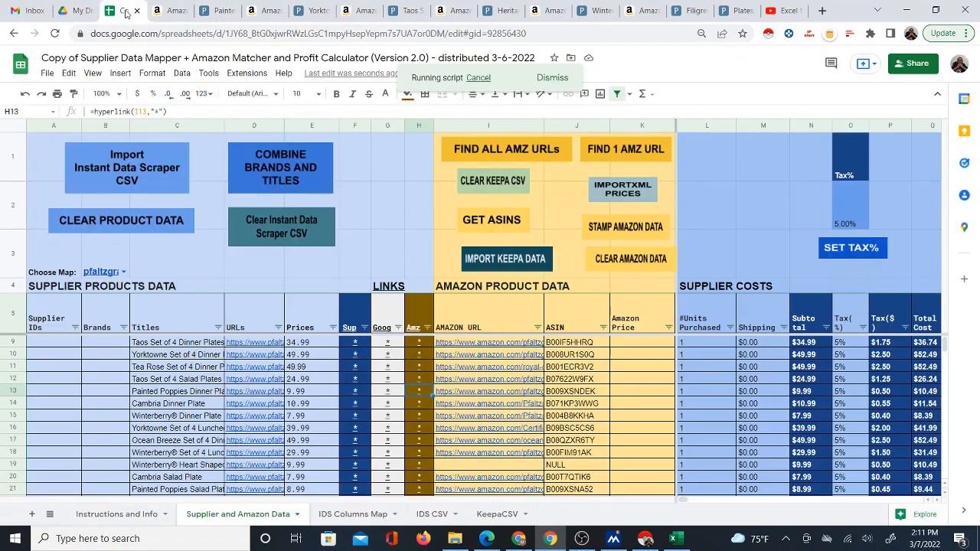
left_click(354, 404)
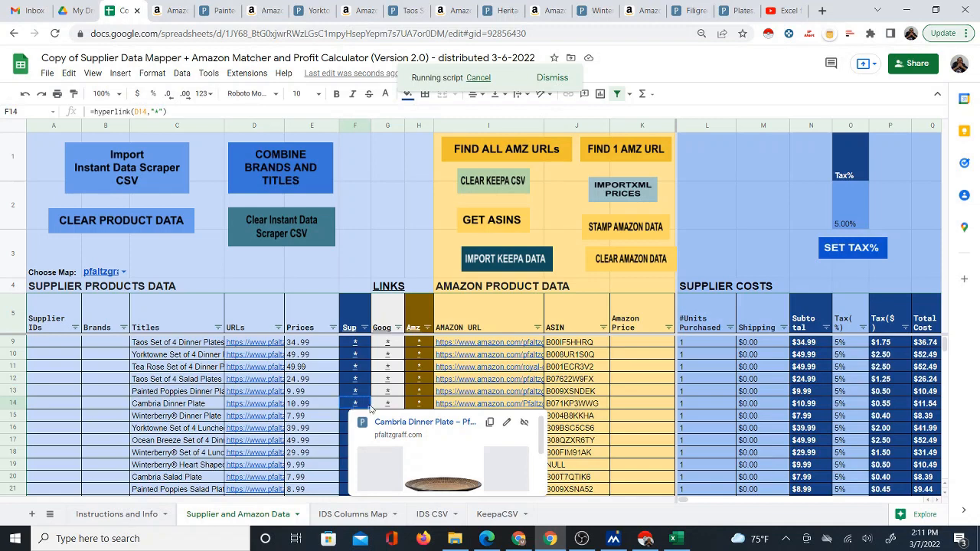
left_click(414, 407)
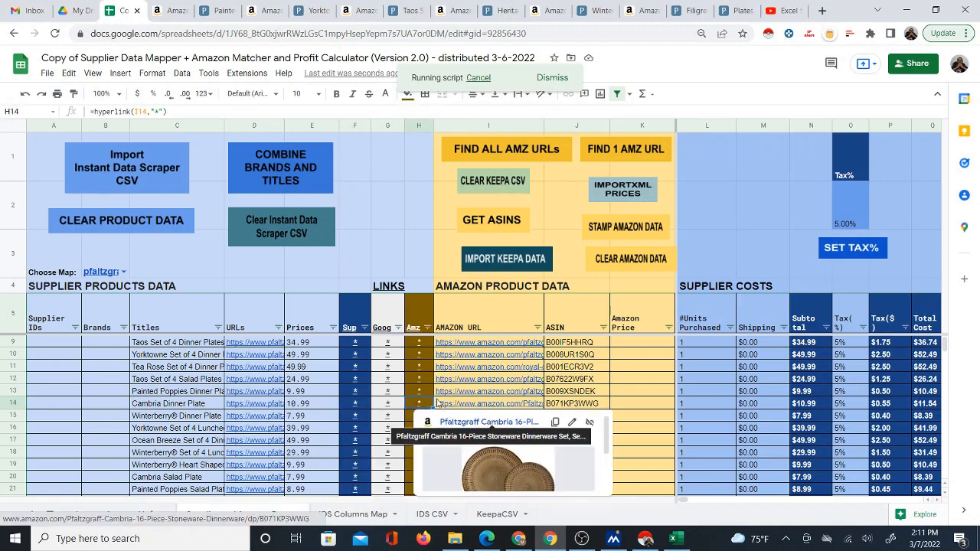
Step: Open the supplier and Amazon pages linked in row 15 to check the Winterberry Dinner Plate match
left_click(355, 417)
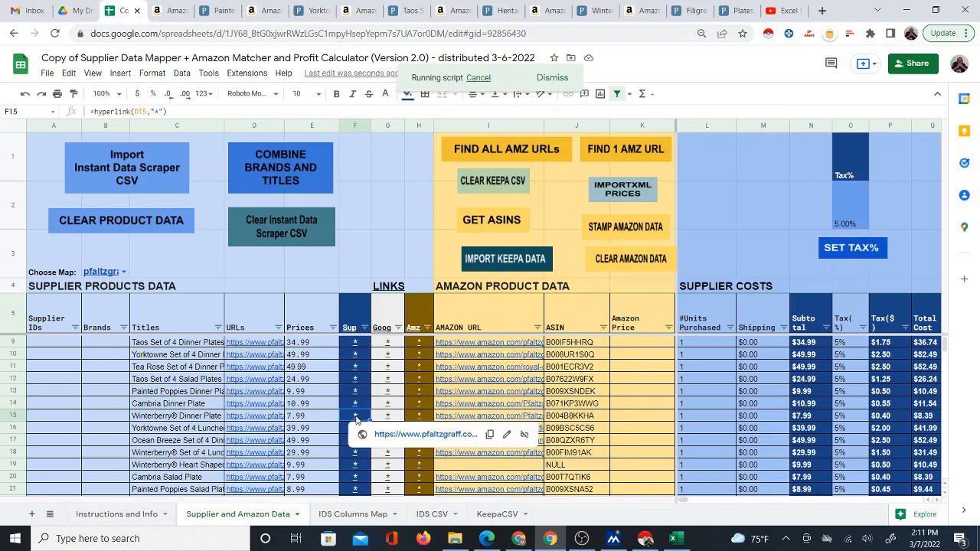
left_click(384, 436)
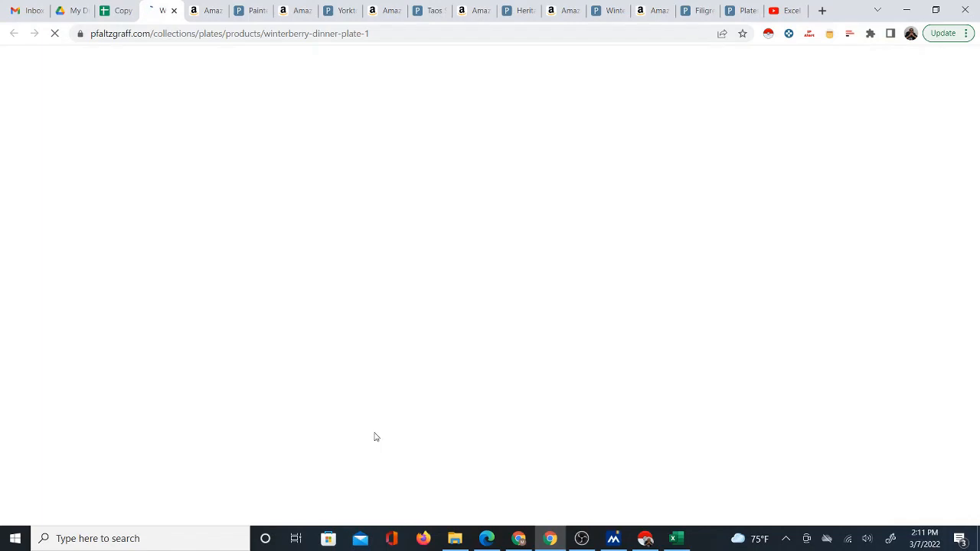
left_click(121, 11)
left_click(425, 418)
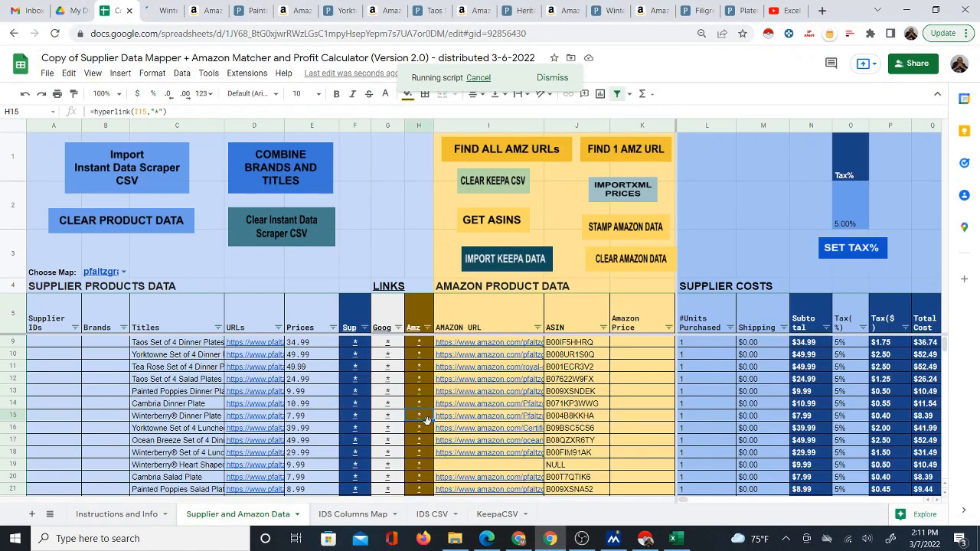
left_click(446, 438)
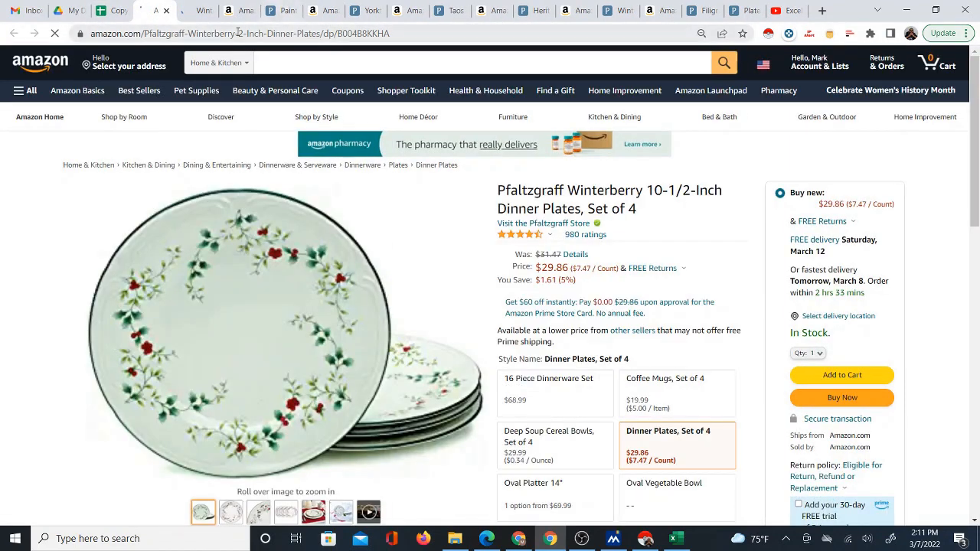
left_click(195, 11)
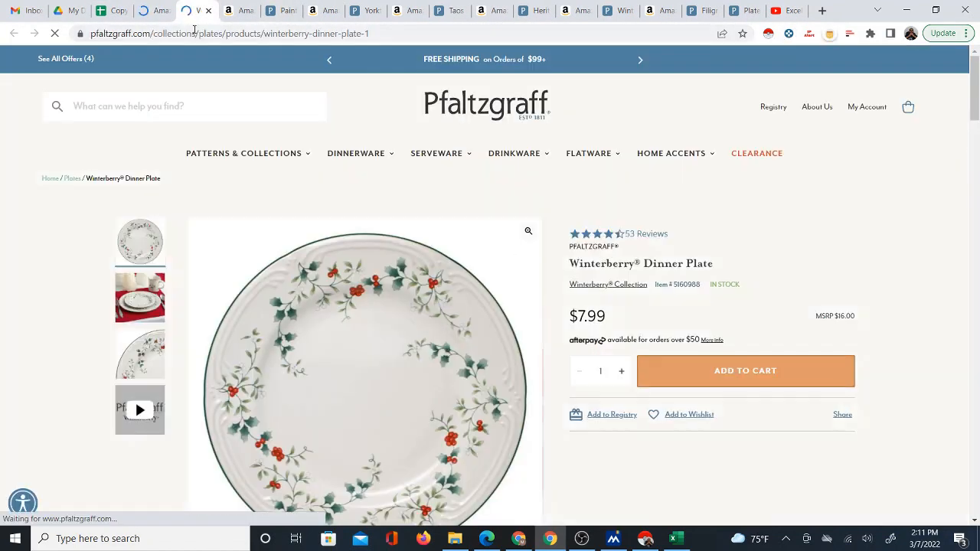
Step: Compare the Amazon Winterberry dinner plates listing with the supplier's Winterberry Dinner Plate page
left_click(236, 16)
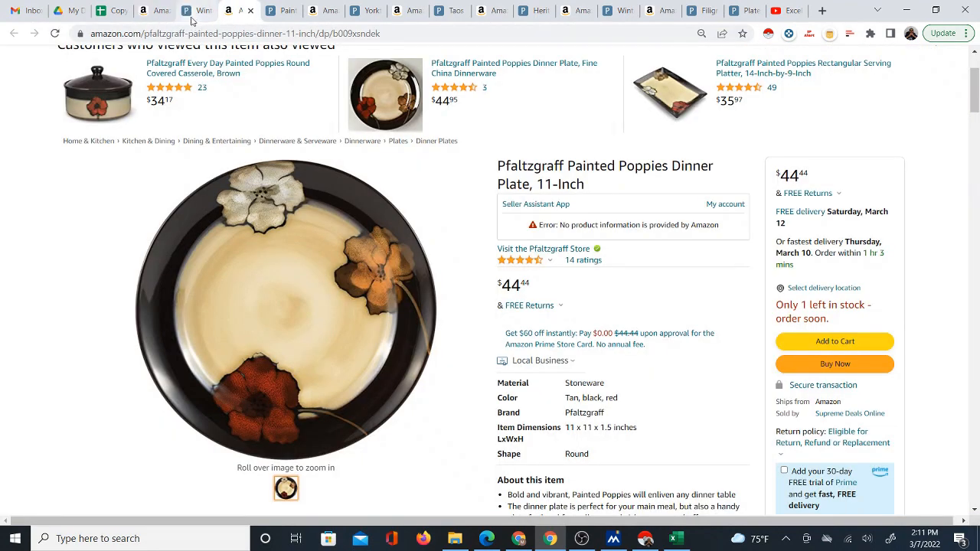
left_click(201, 15)
left_click(158, 15)
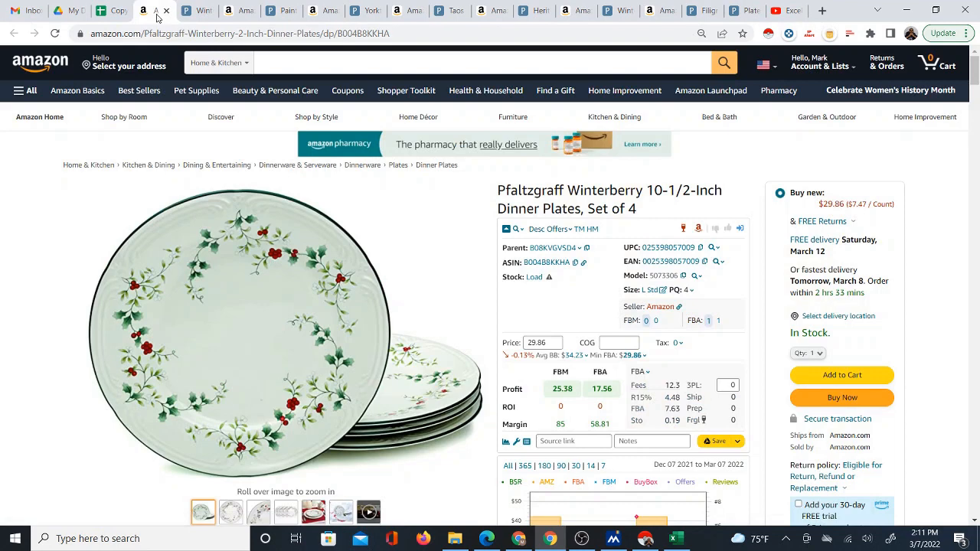
left_click(193, 16)
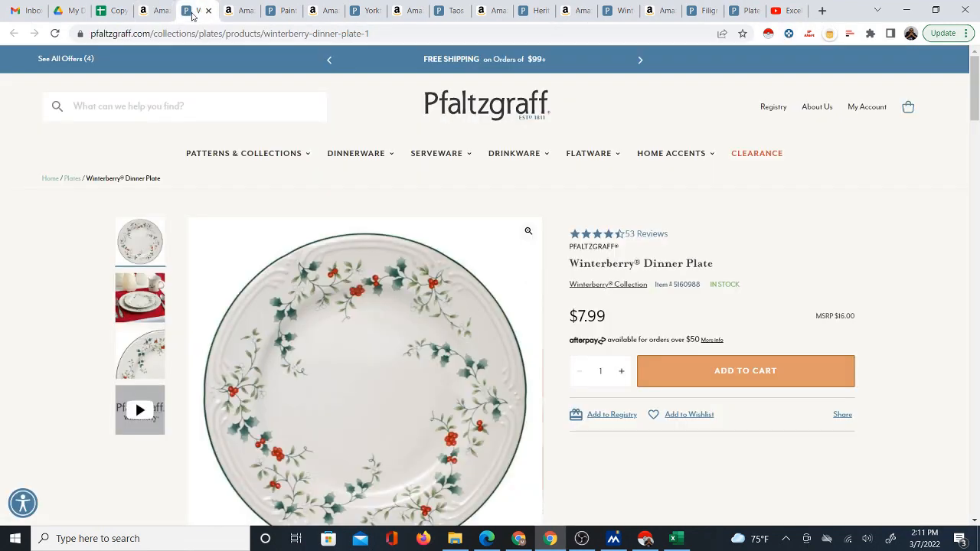
left_click(159, 14)
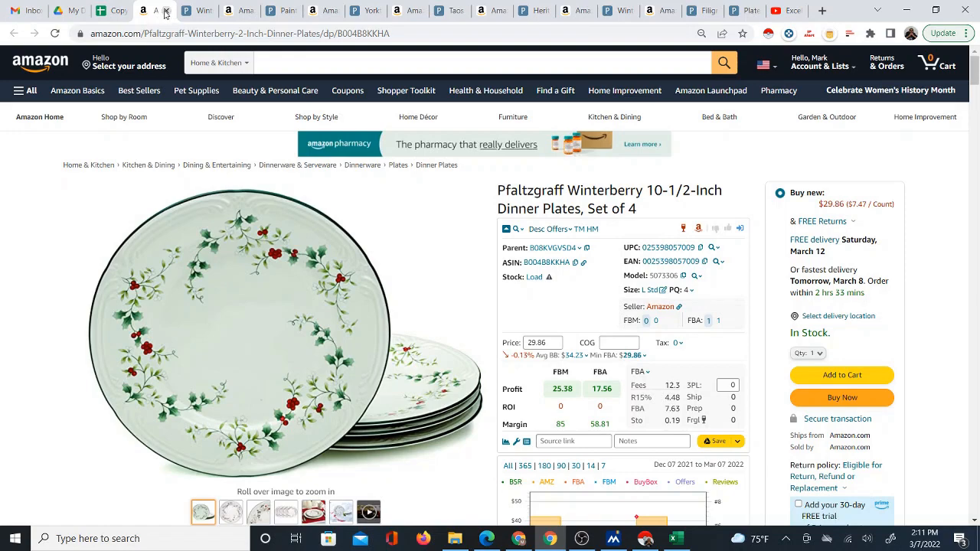
Step: Close all the opened Amazon and Pfaltzgraff product pages, keeping the Pfaltzgraff plates collection page open
left_click(165, 11)
left_click(165, 10)
left_click(165, 11)
left_click(165, 11)
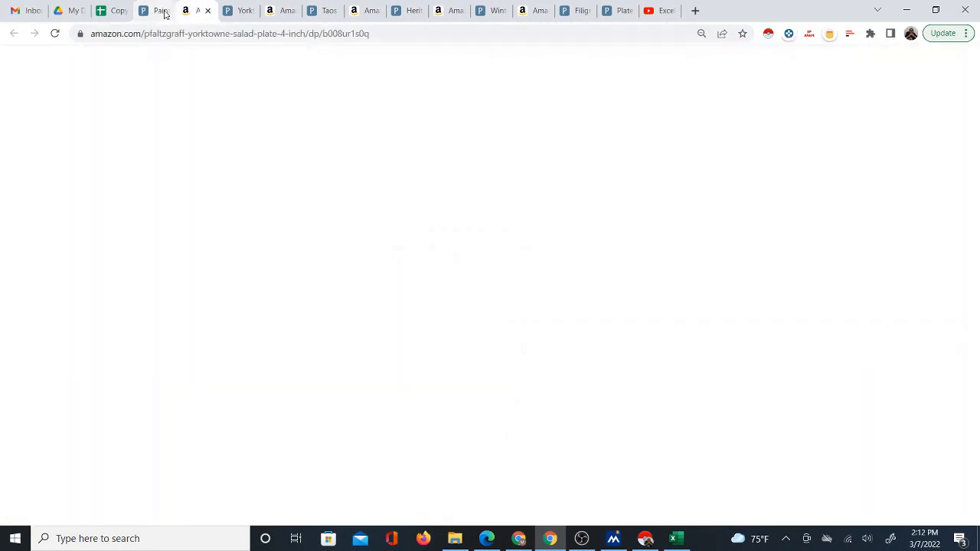
left_click(165, 11)
left_click(166, 11)
left_click(165, 11)
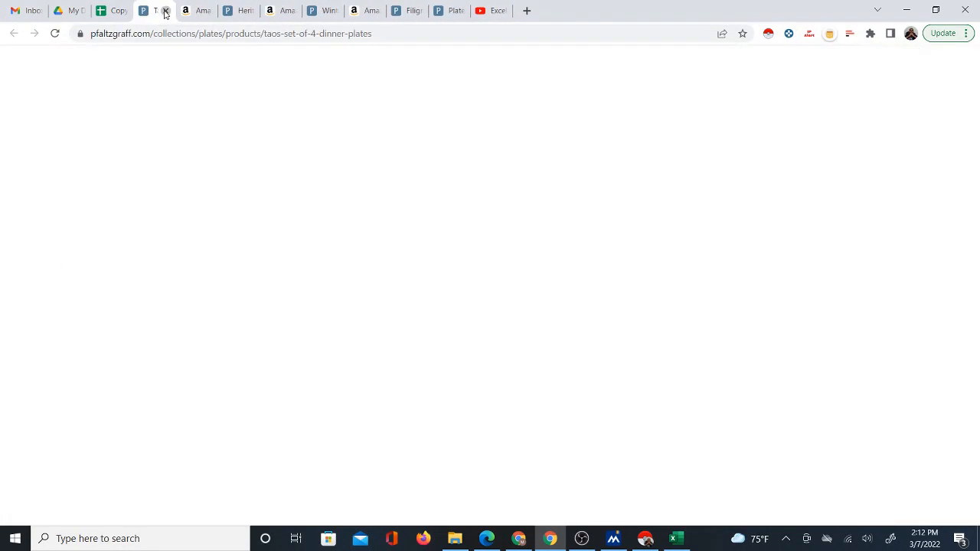
left_click(166, 11)
left_click(166, 11)
left_click(166, 11)
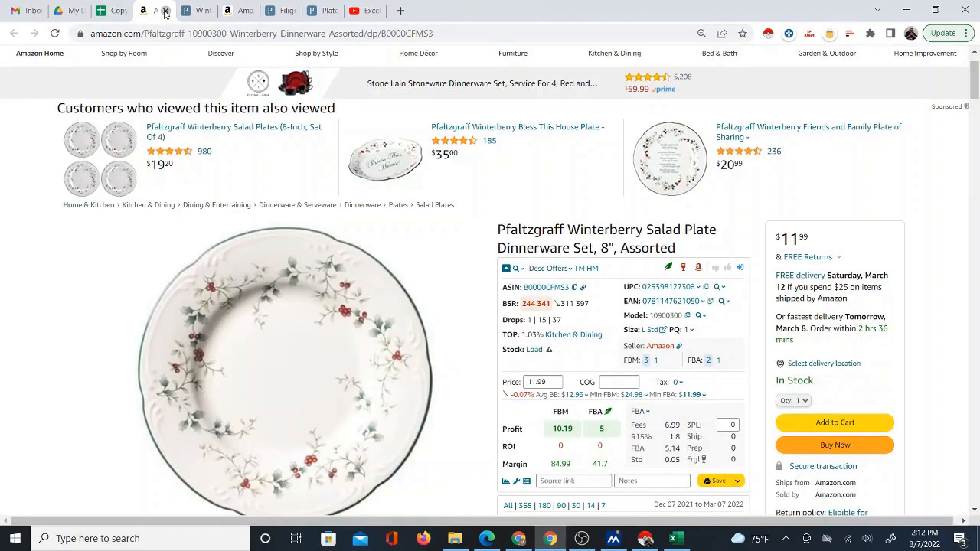
left_click(165, 11)
left_click(165, 10)
left_click(165, 11)
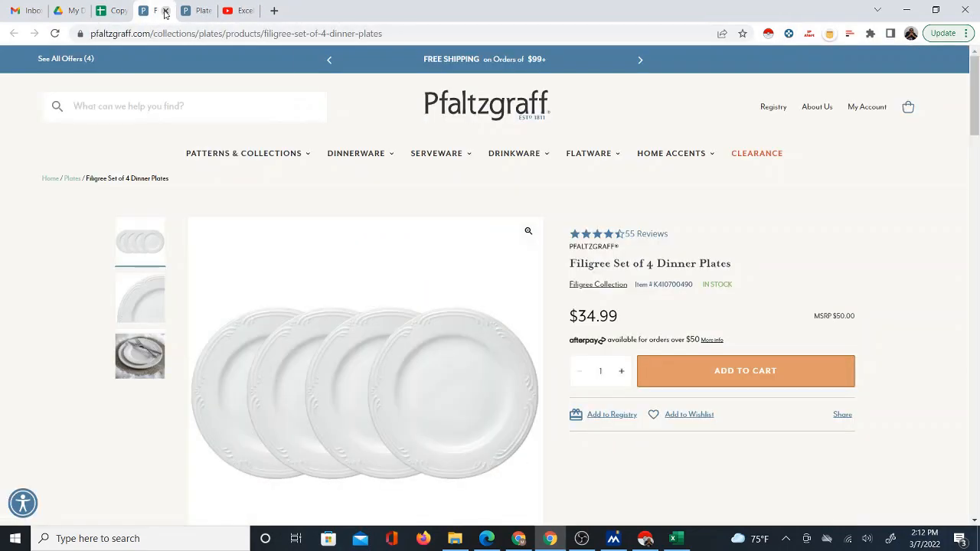
left_click(165, 11)
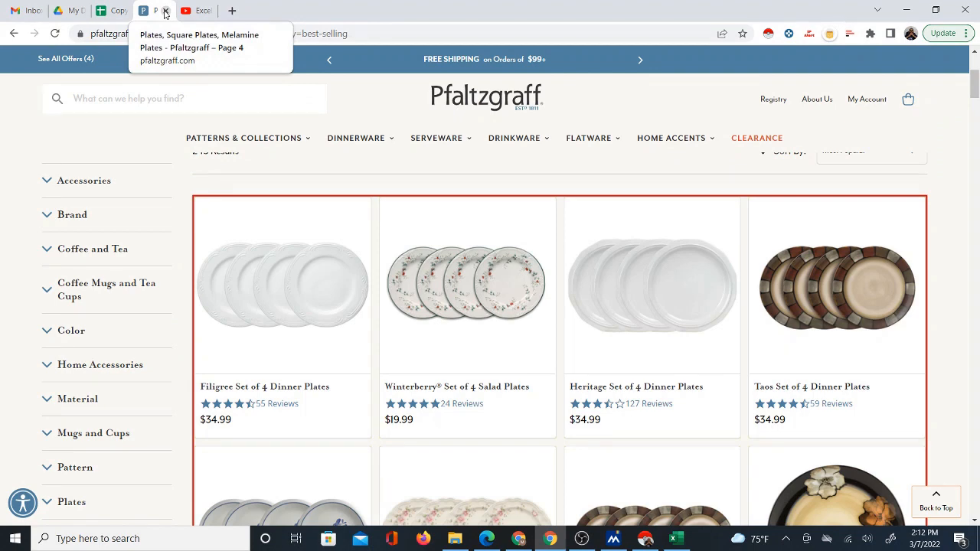
Step: Return to Supplier and Amazon Data and review the matched Amazon URLs and ASINs from row 9 down to the last product rows
left_click(115, 11)
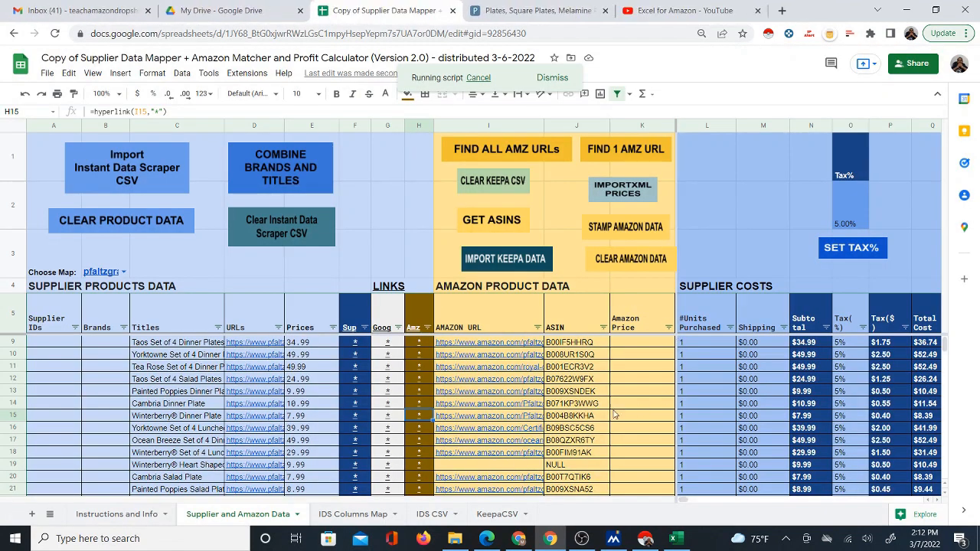
left_click(641, 343)
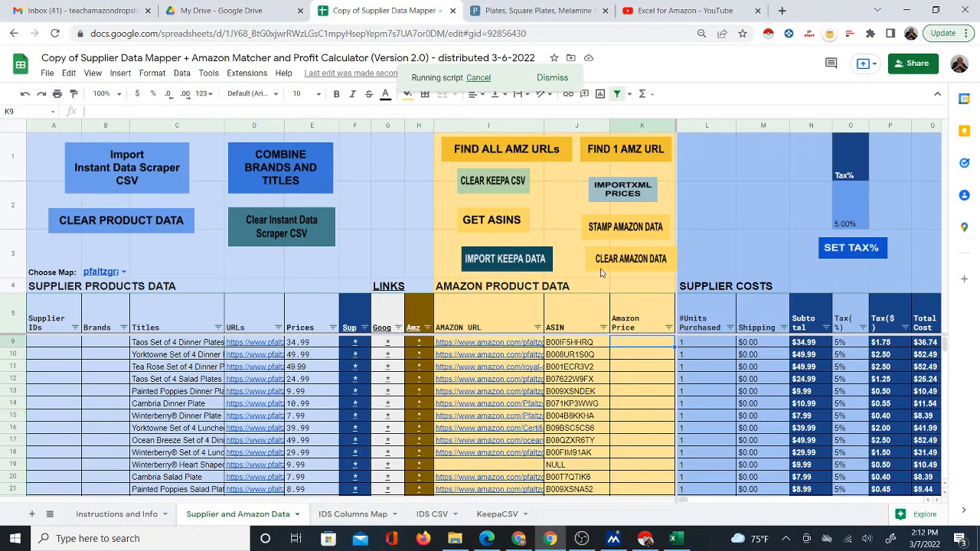
scroll(539, 447, "down", 9)
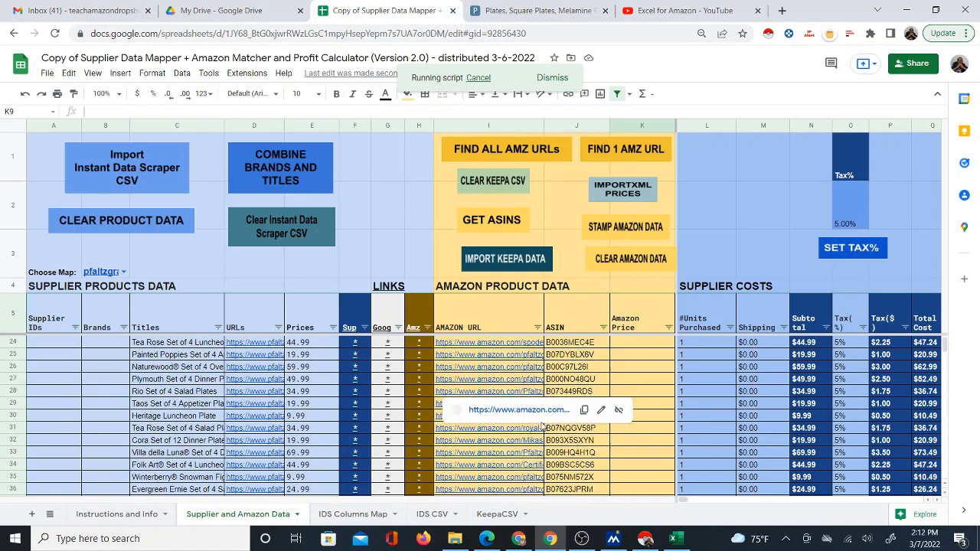
scroll(609, 391, "down", 15)
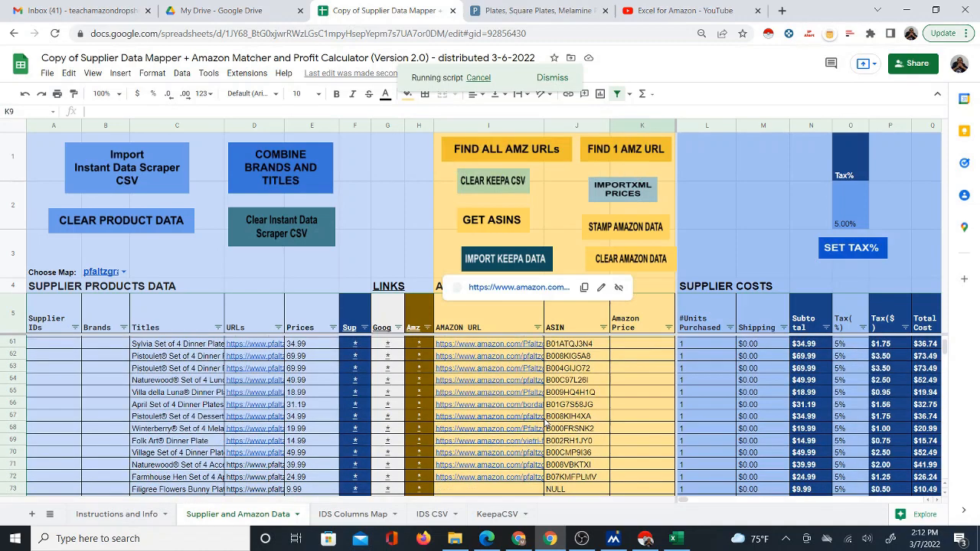
scroll(546, 417, "down", 3)
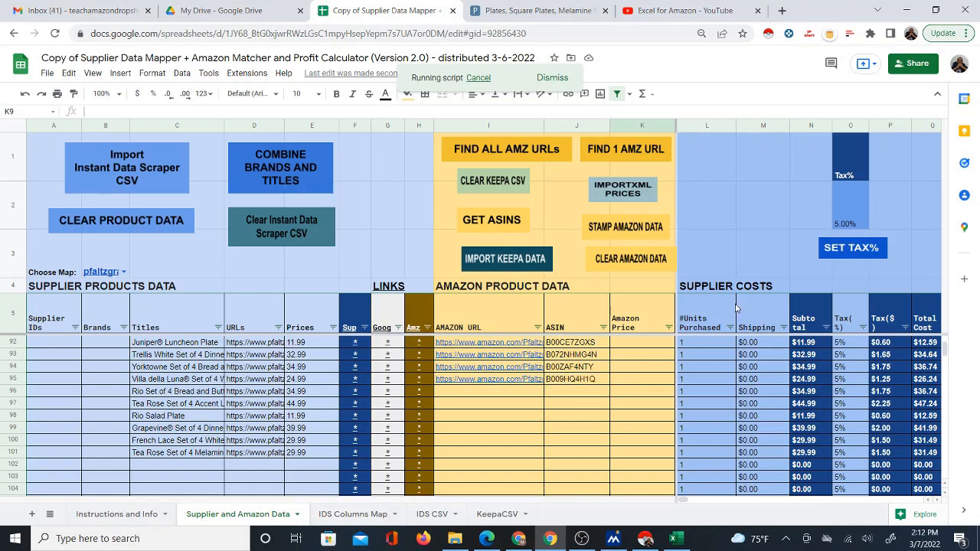
Step: Open the supplier page linked in row 95 for the Villa della Luna Set of 4 Wine Tapas Plates
left_click(359, 379)
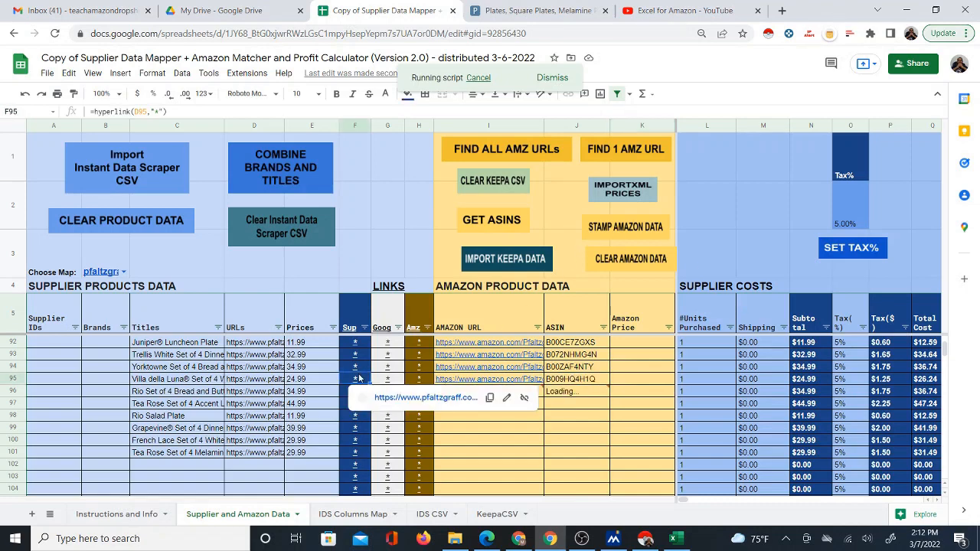
left_click(381, 400)
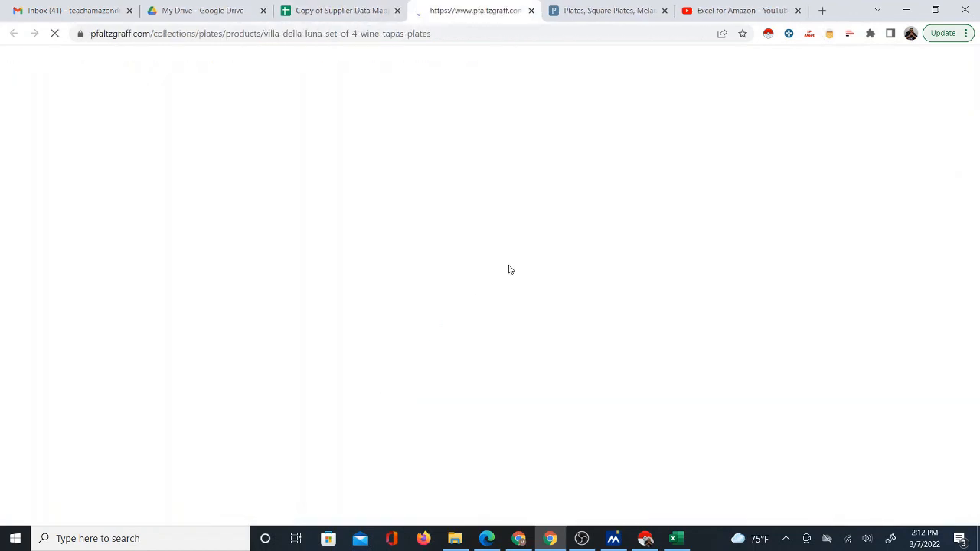
left_click(321, 11)
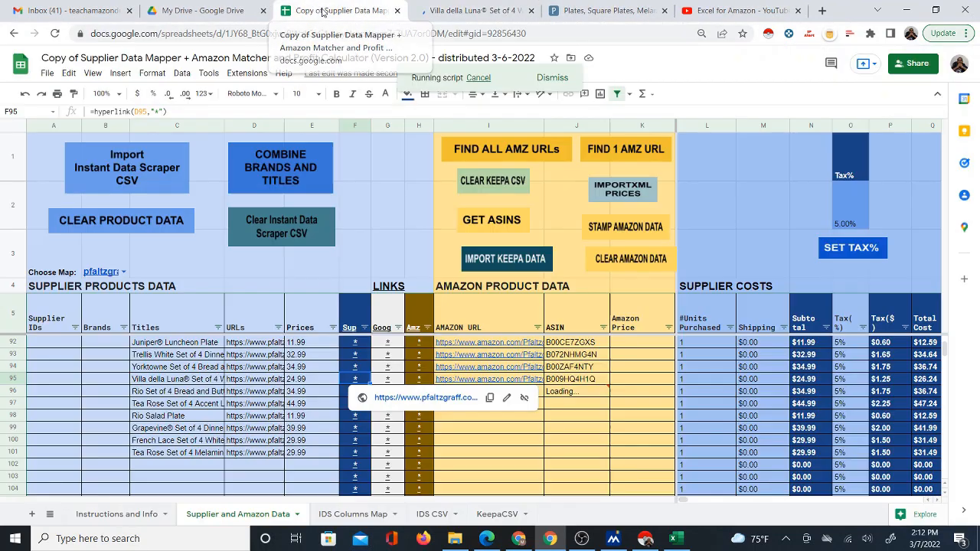
key("ctrl+Tab")
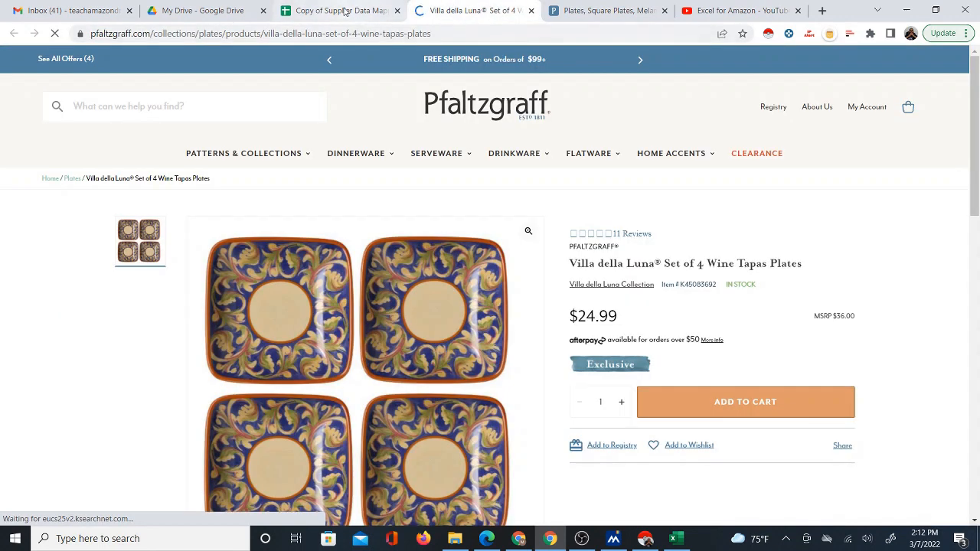
Step: Open the Amazon page linked in row 95 and compare it with the Villa della Luna Wine Tapas Plates supplier listing
left_click(383, 12)
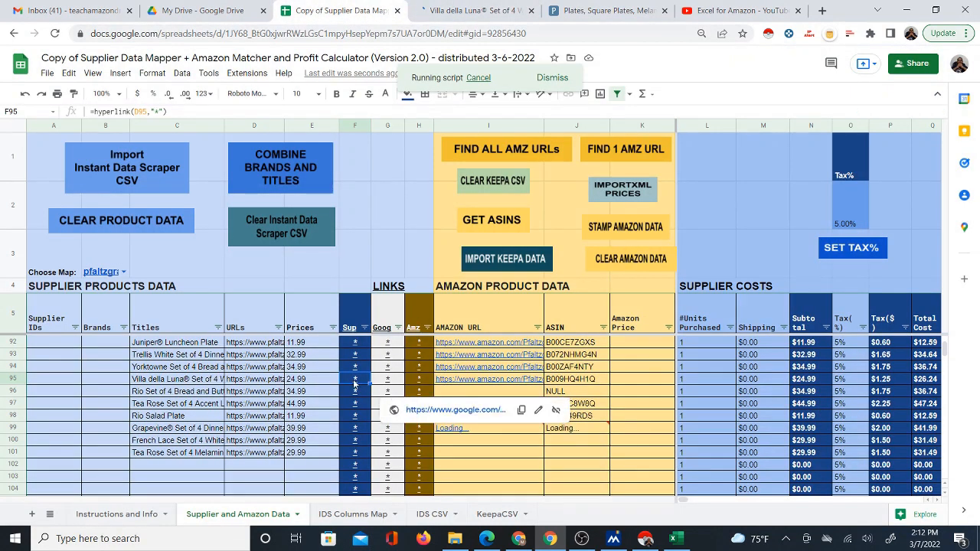
left_click(418, 381)
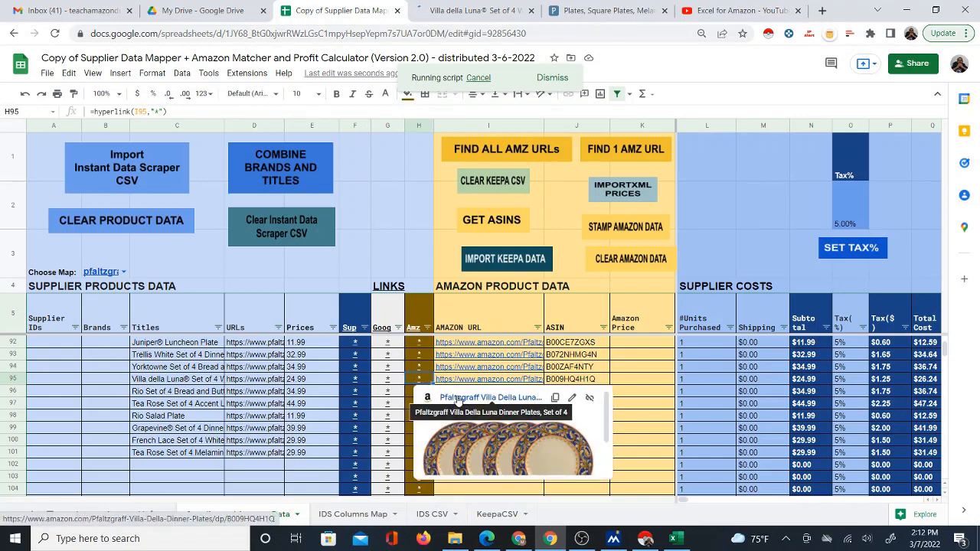
left_click(458, 399)
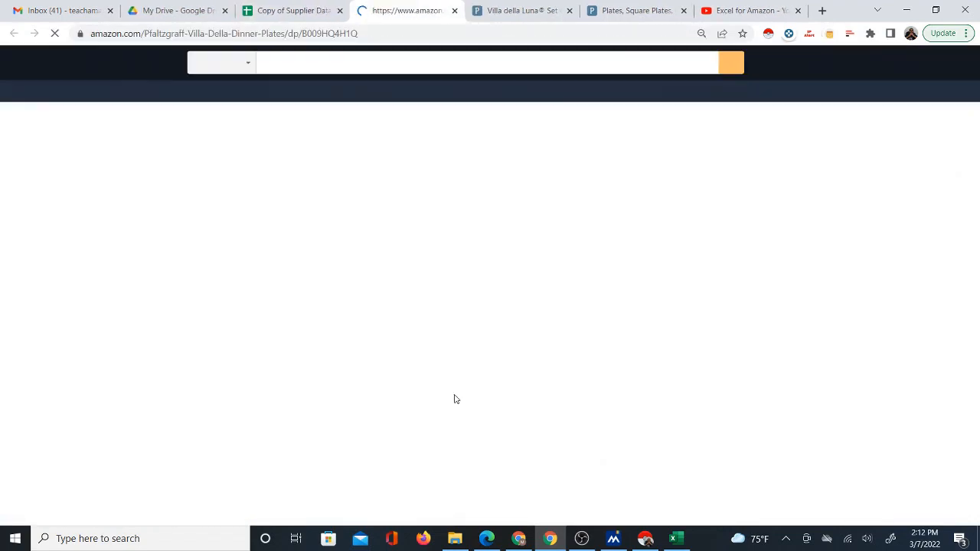
left_click(513, 11)
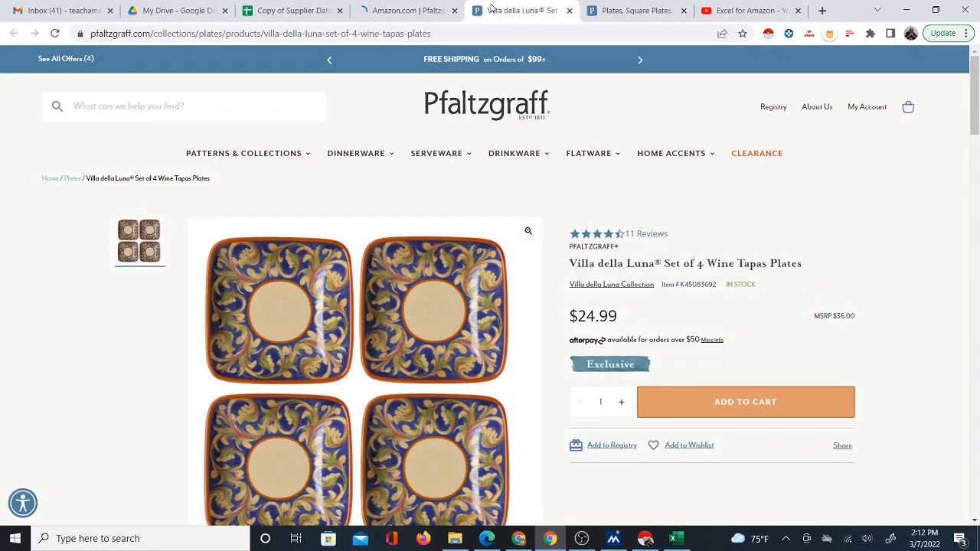
left_click(432, 14)
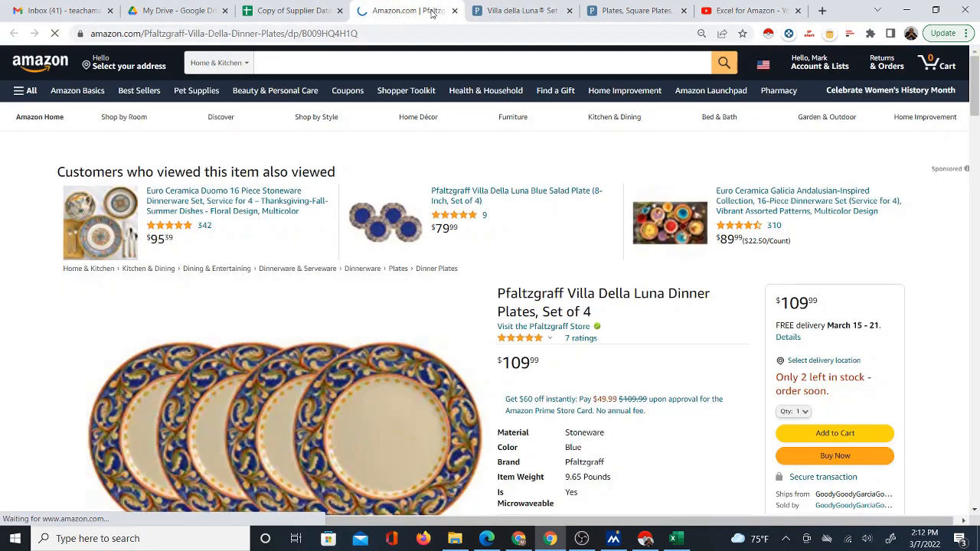
left_click(513, 13)
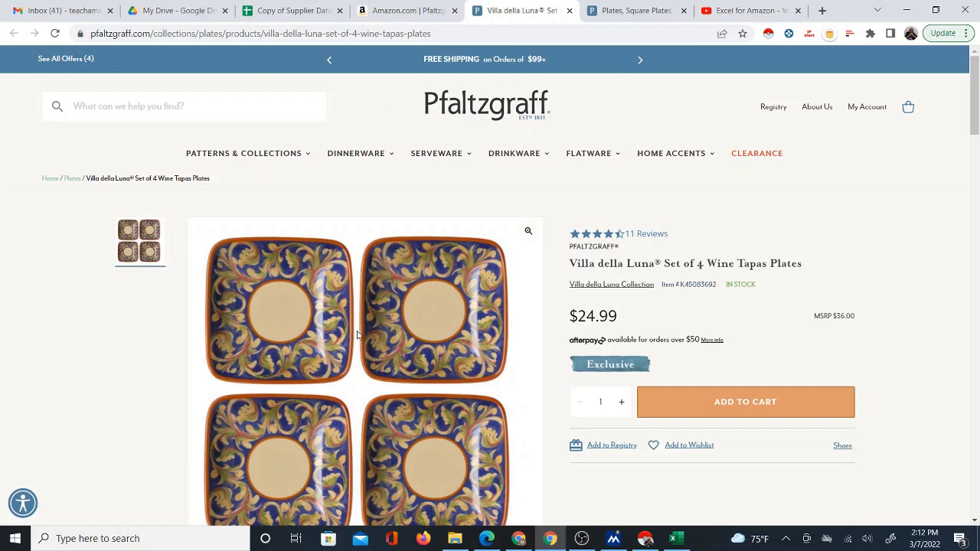
left_click(398, 10)
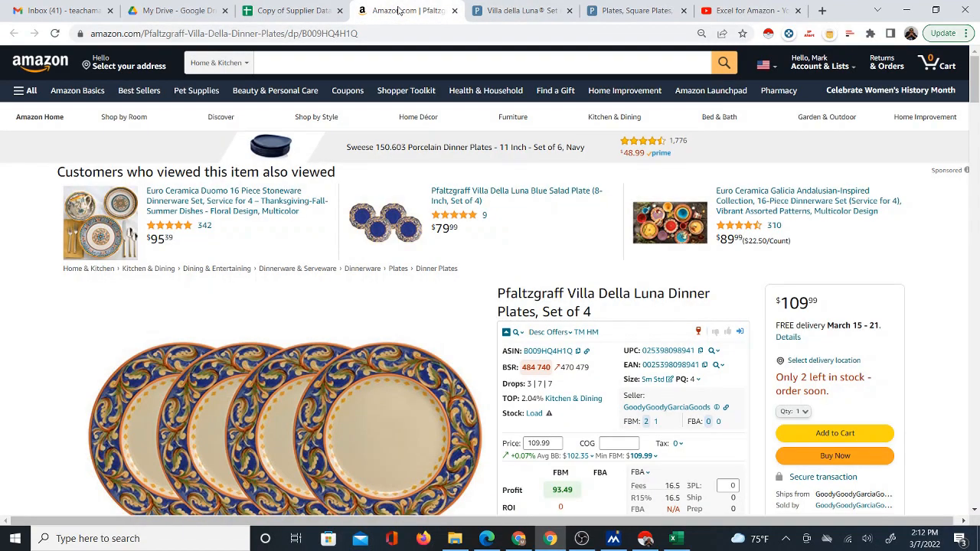
Step: Check the Tea Rose Set of 4 Accent Luncheon Plates match through row 97's supplier and Amazon links, closing the Amazon page after viewing
left_click(287, 10)
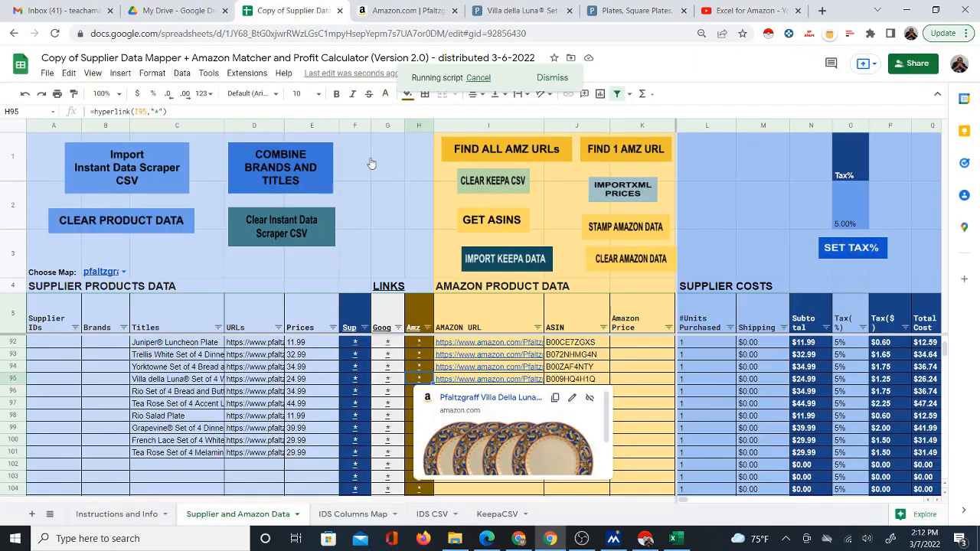
left_click(344, 408)
left_click(376, 422)
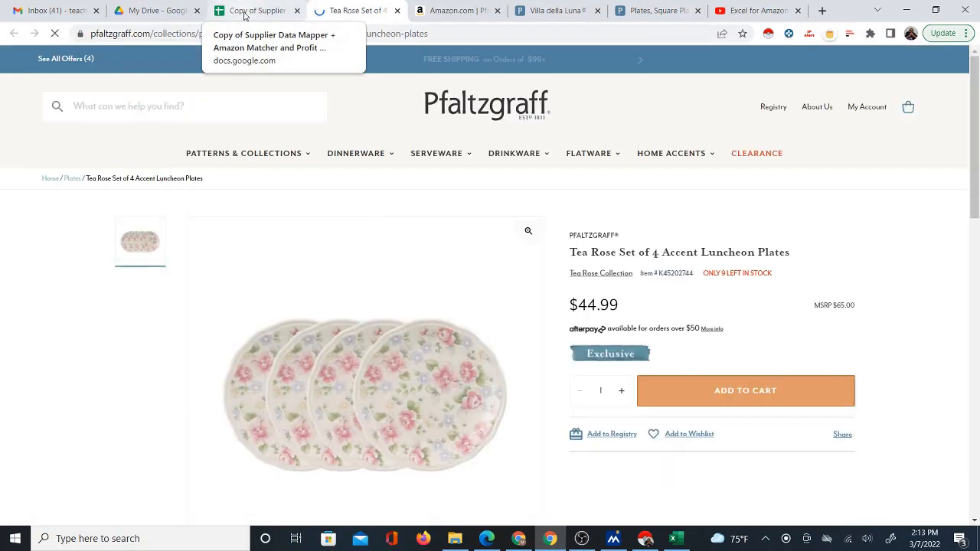
left_click(244, 15)
left_click(419, 403)
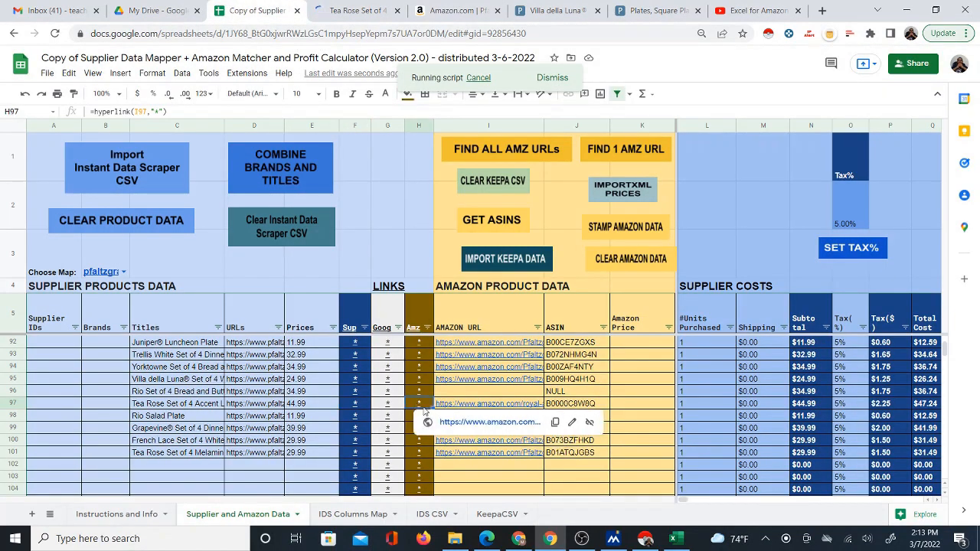
left_click(452, 423)
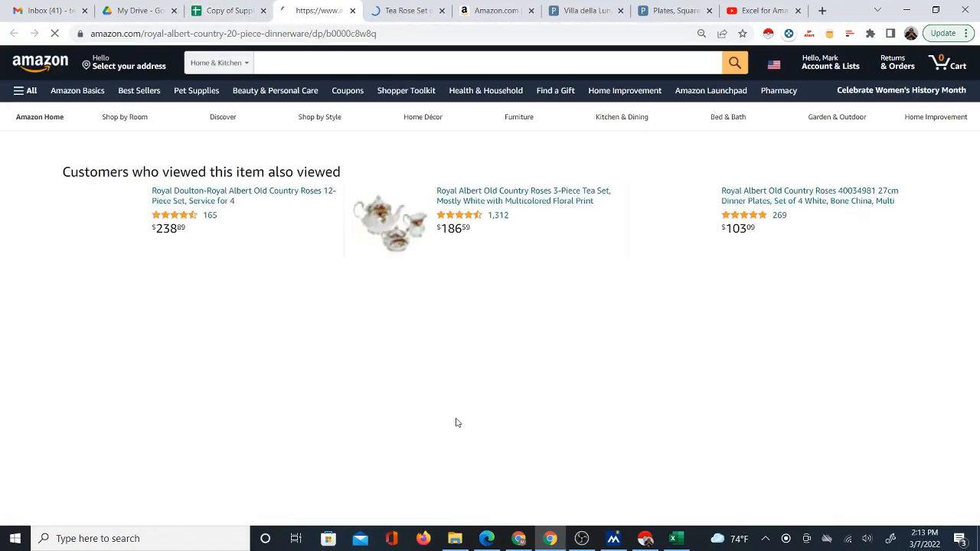
left_click(352, 11)
left_click(358, 10)
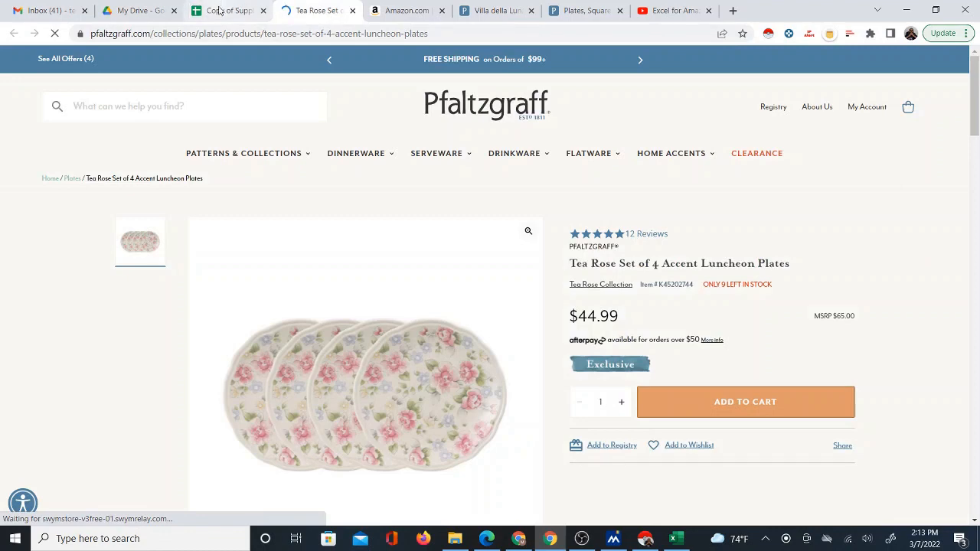
Step: Open the supplier and Amazon pages linked in row 98 to check the Rio Salad Plate match
left_click(223, 11)
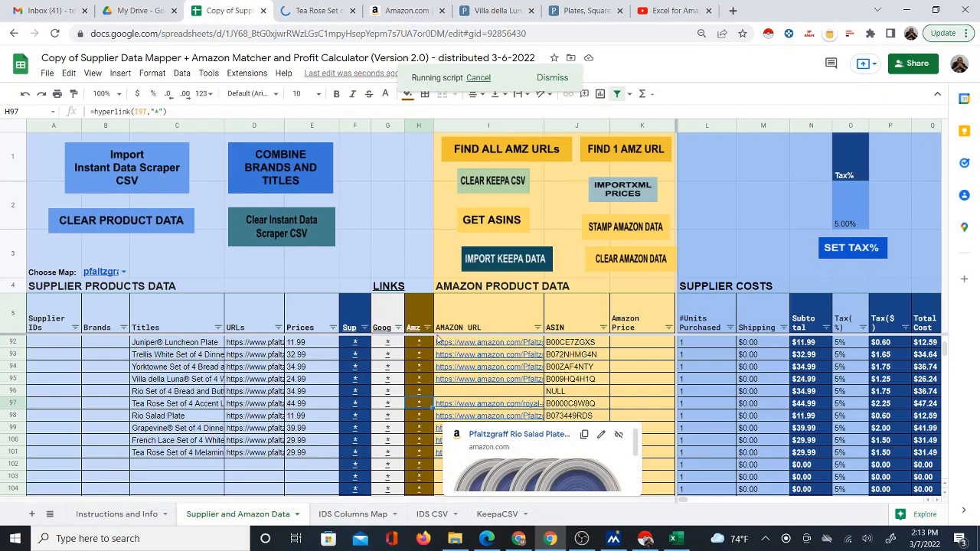
left_click(359, 421)
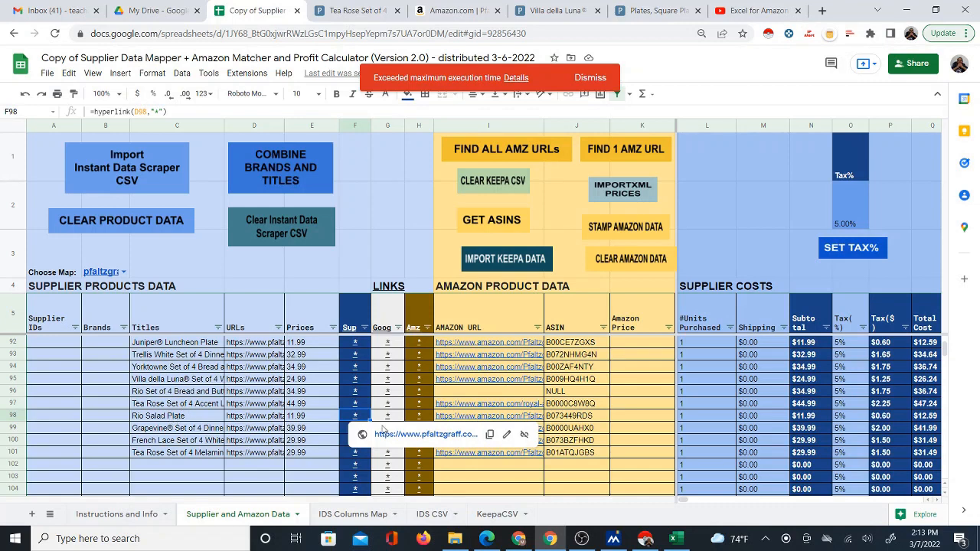
left_click(375, 437)
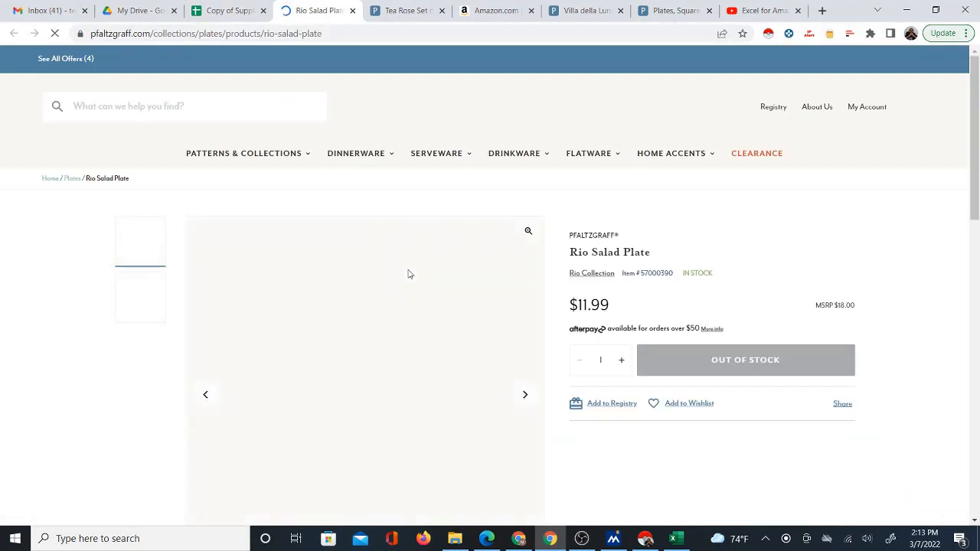
left_click(228, 11)
left_click(414, 425)
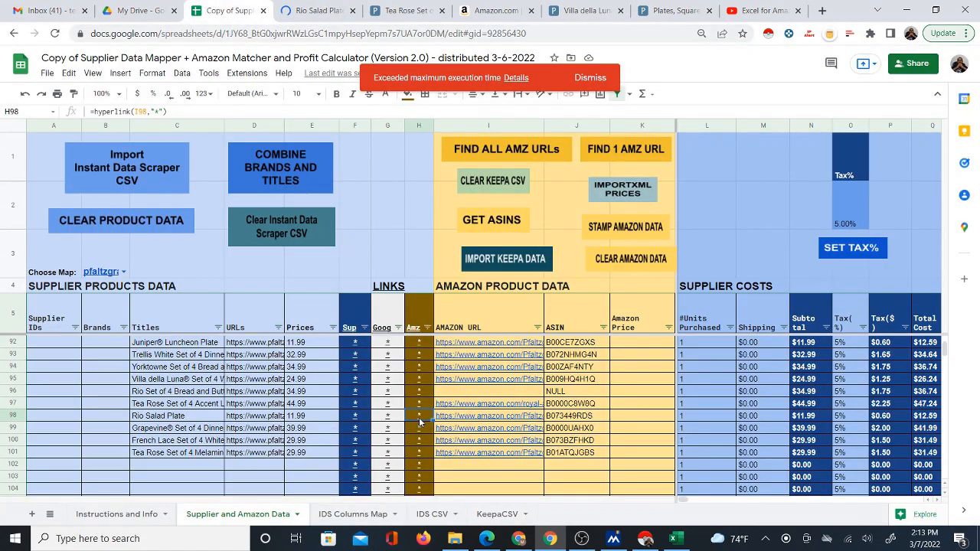
left_click(459, 435)
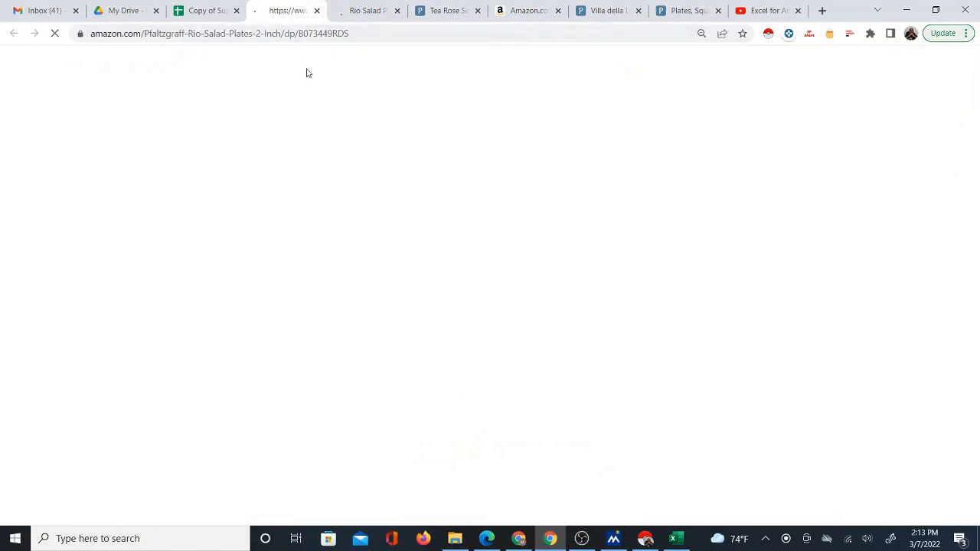
Step: Compare the Amazon Rio Salad Plates listing with the supplier's Rio Salad Plate page for set size and price
left_click(370, 10)
left_click(282, 12)
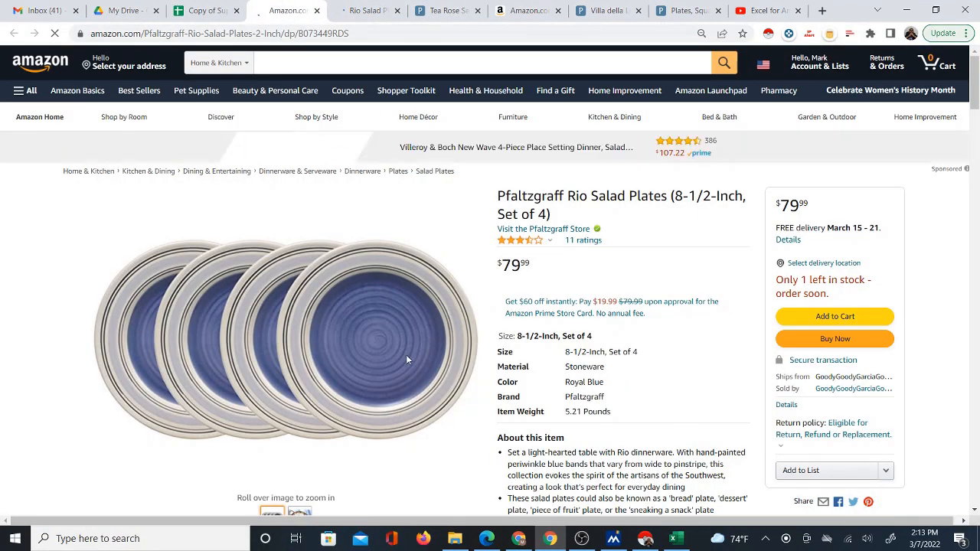
left_click(364, 8)
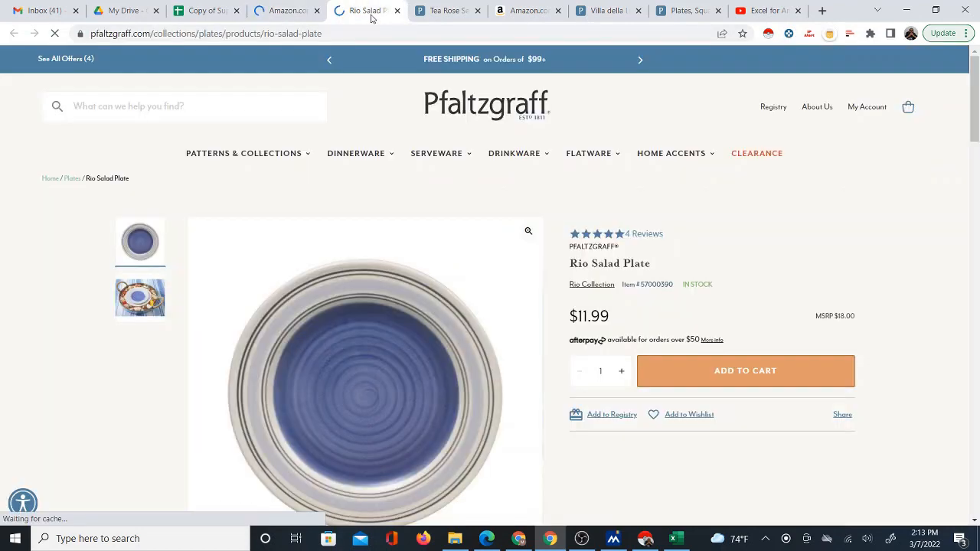
left_click(291, 17)
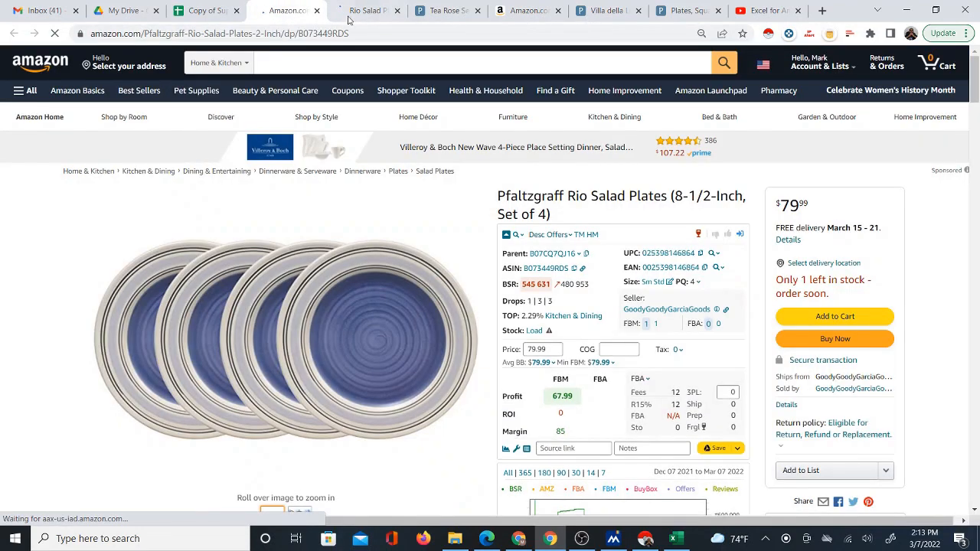
left_click(350, 17)
left_click(287, 16)
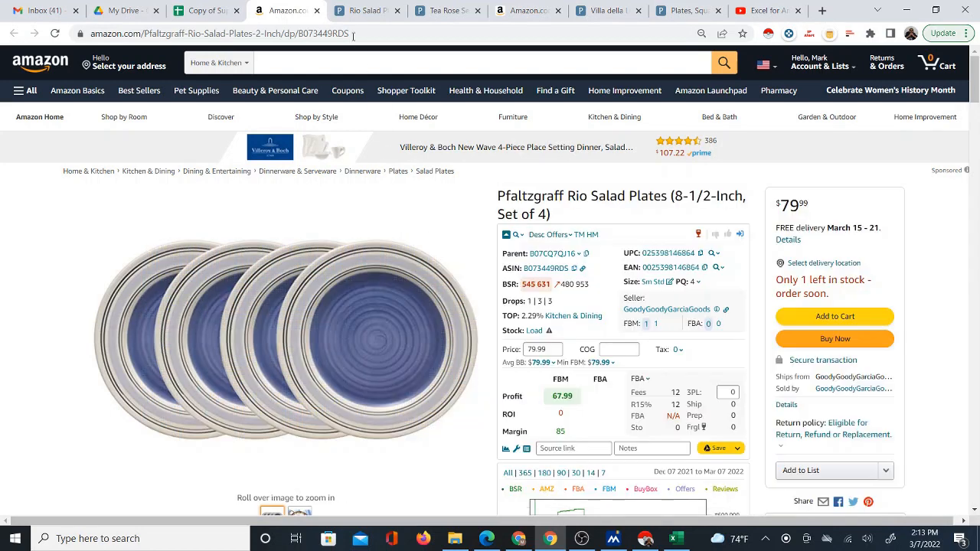
left_click(352, 6)
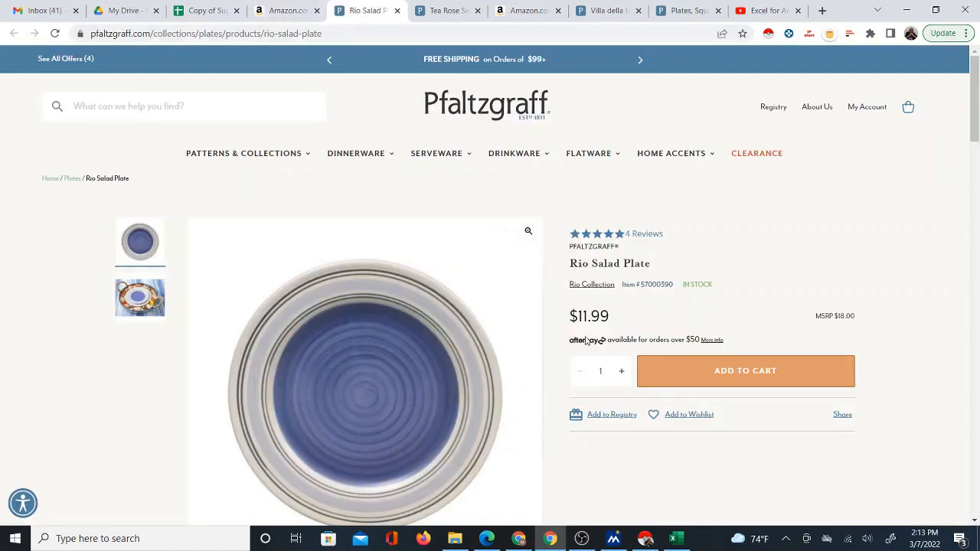
left_click(299, 11)
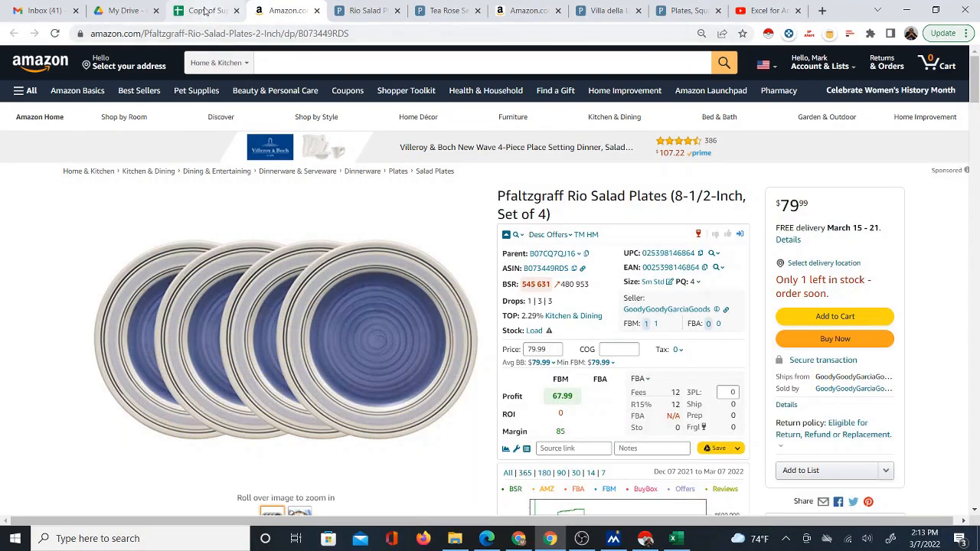
Step: Return to the supplier spreadsheet, select the Amazon link cell in row 99, and dismiss the script error notification
left_click(205, 12)
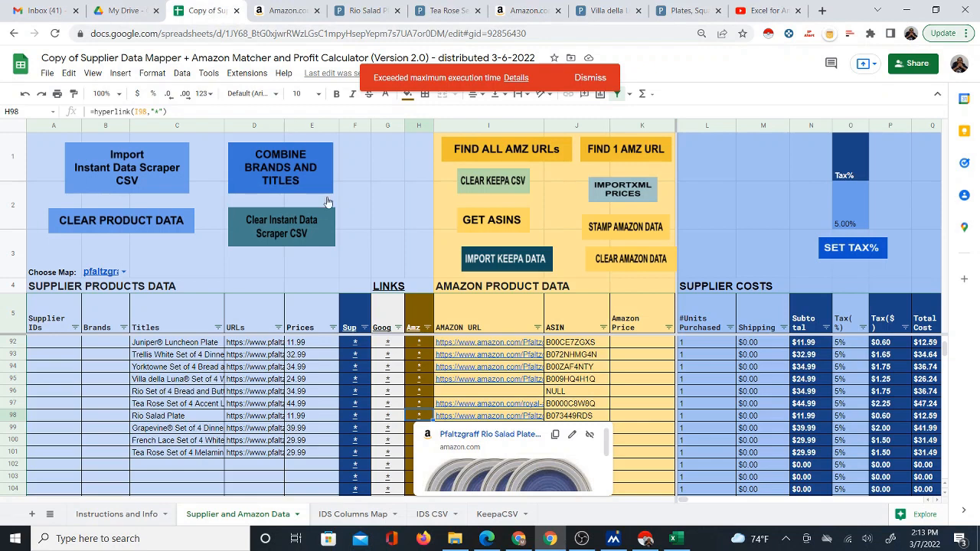
left_click(364, 431)
left_click(424, 429)
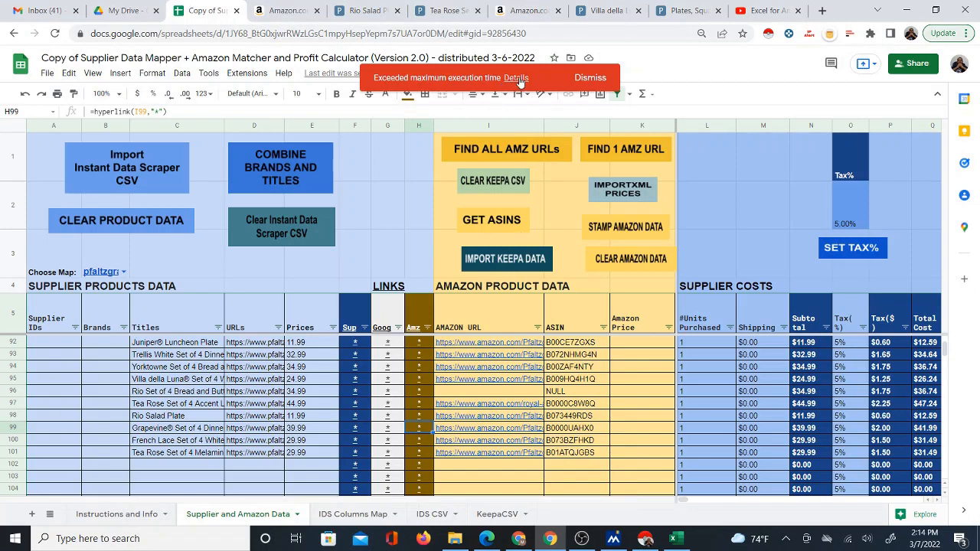
left_click(587, 79)
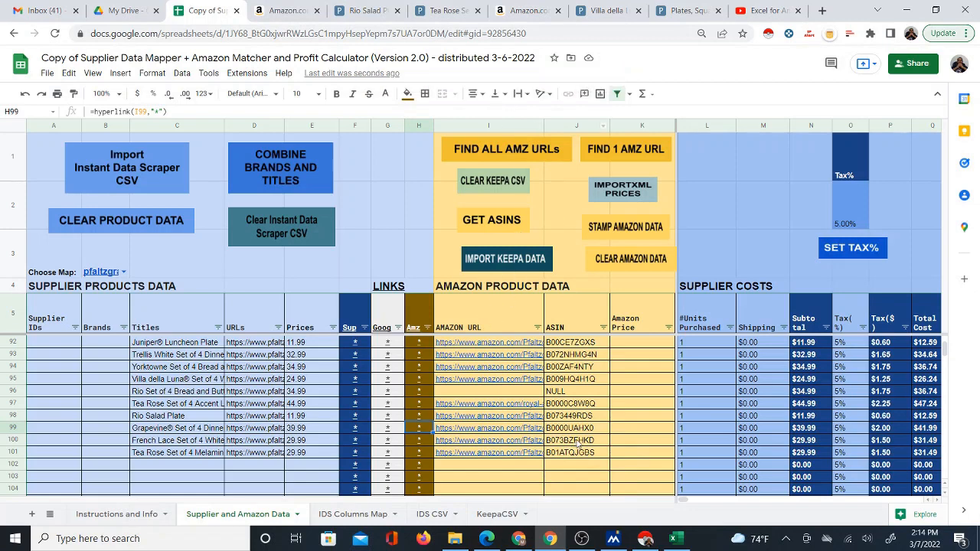
Step: Stamp the Amazon data for the matched product rows
scroll(596, 435, "up", 8)
scroll(596, 434, "up", 20)
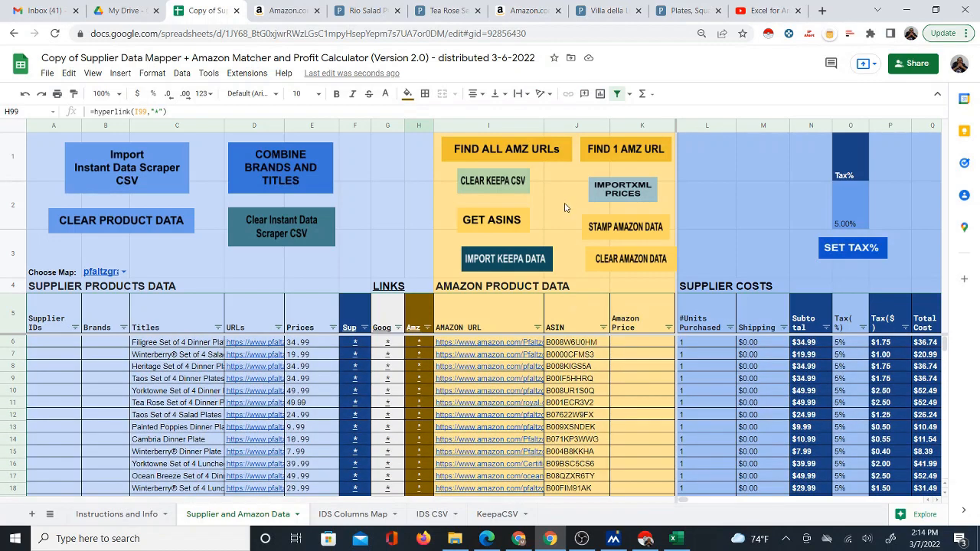
left_click(620, 231)
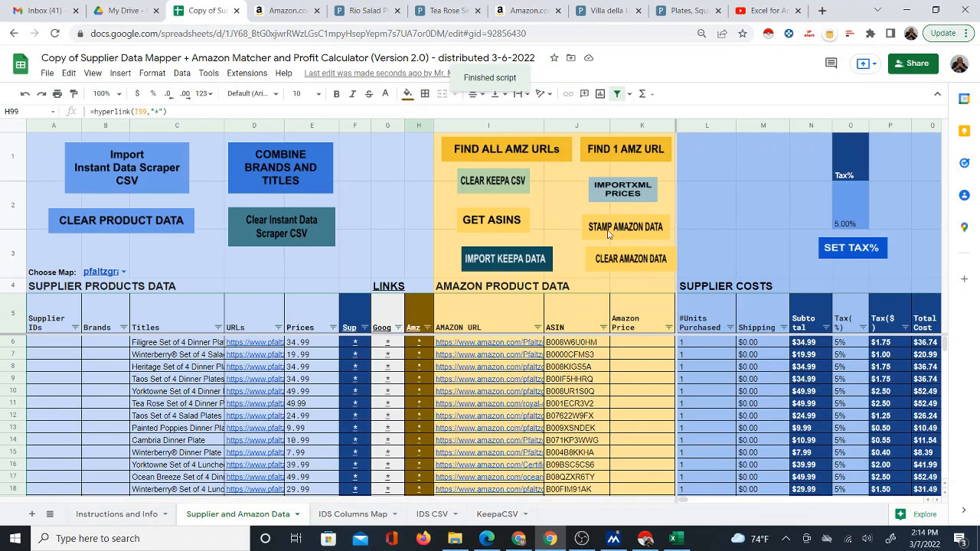
Step: Examine the Amazon URL and ASIN cells from row 6 through row 47 to check that they hold stamped values
left_click(521, 350)
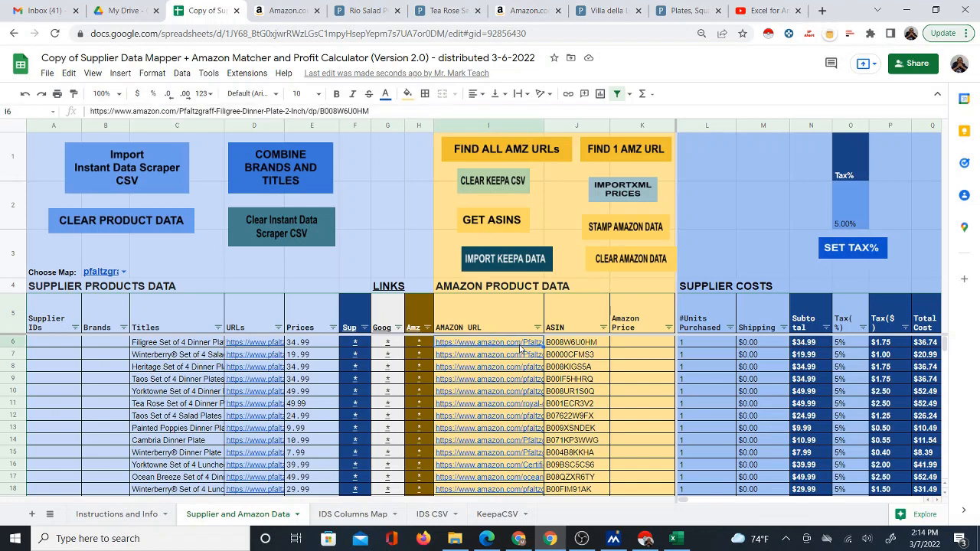
left_click(523, 355)
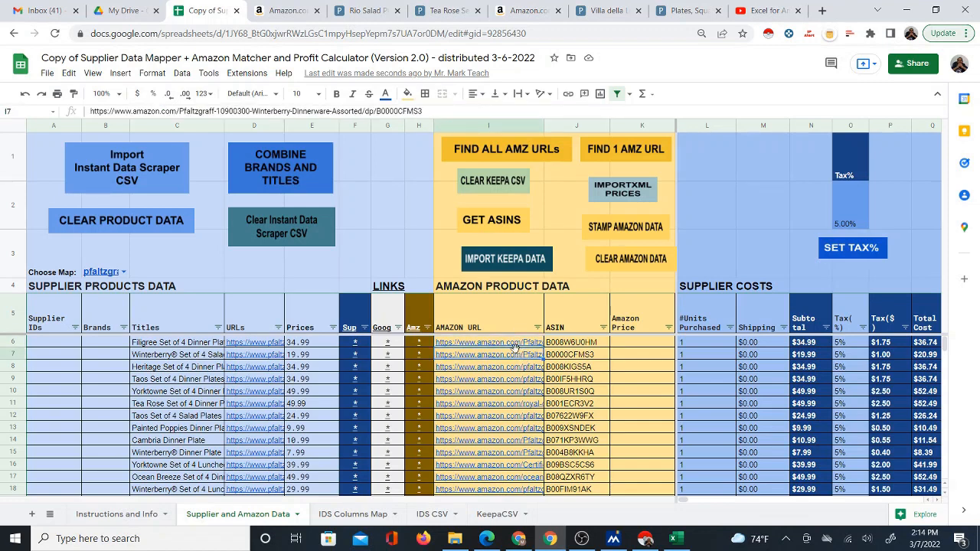
left_click(516, 348)
left_click(515, 392)
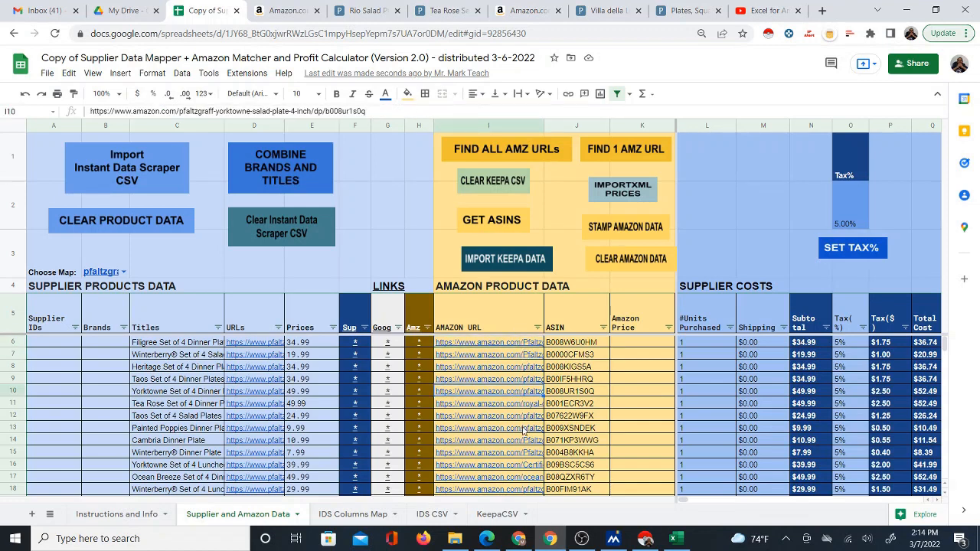
scroll(524, 431, "down", 2)
left_click(490, 392)
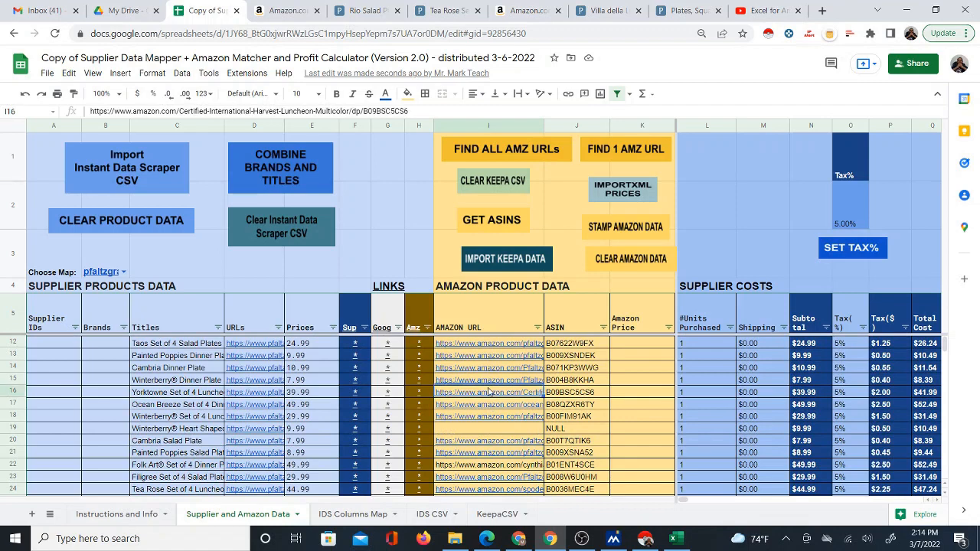
scroll(493, 397, "down", 2)
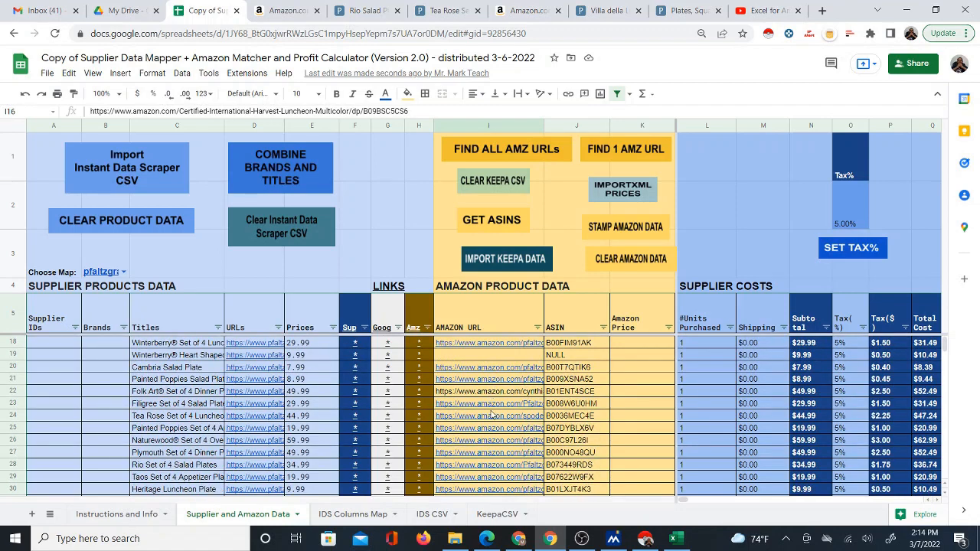
left_click(493, 414)
scroll(498, 410, "down", 2)
left_click(503, 405)
scroll(513, 402, "down", 2)
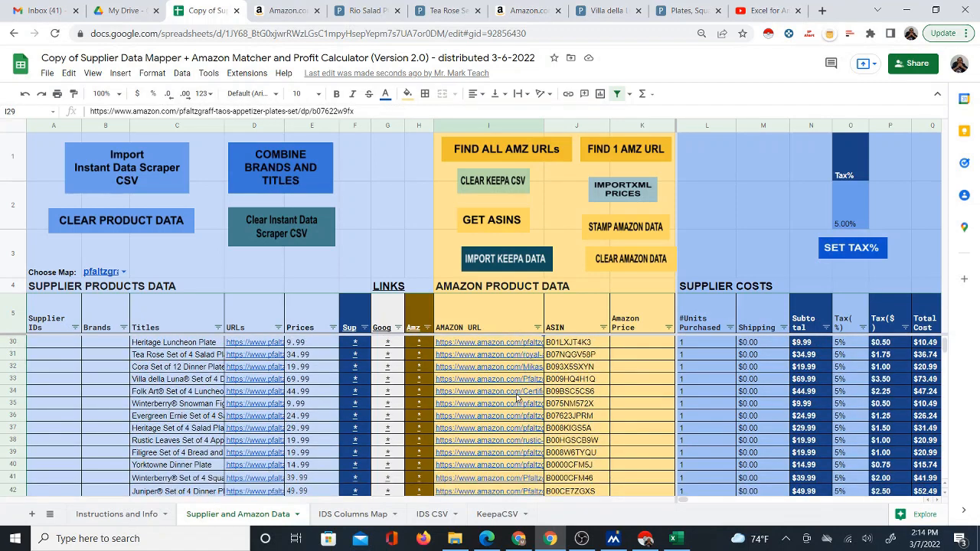
scroll(467, 442, "down", 3)
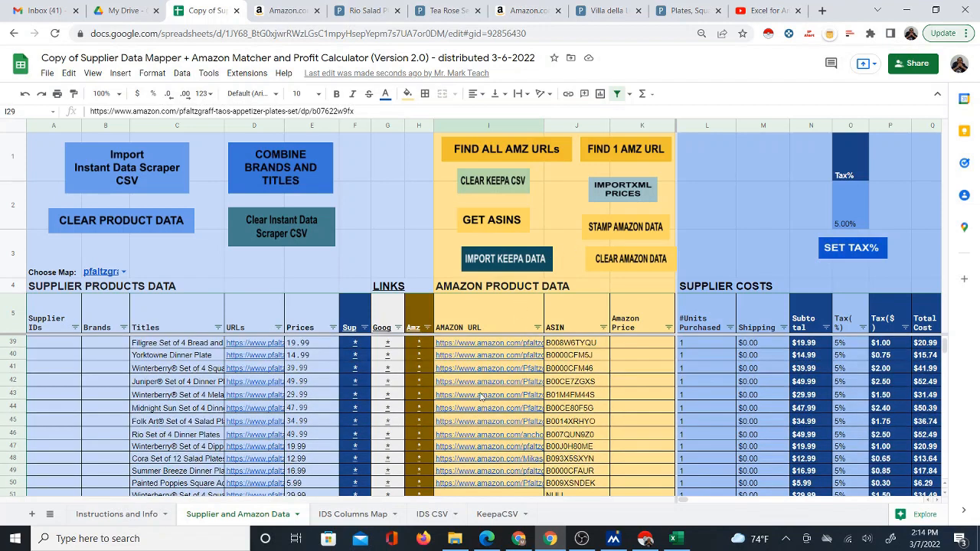
left_click(495, 394)
left_click(493, 447)
left_click(563, 450)
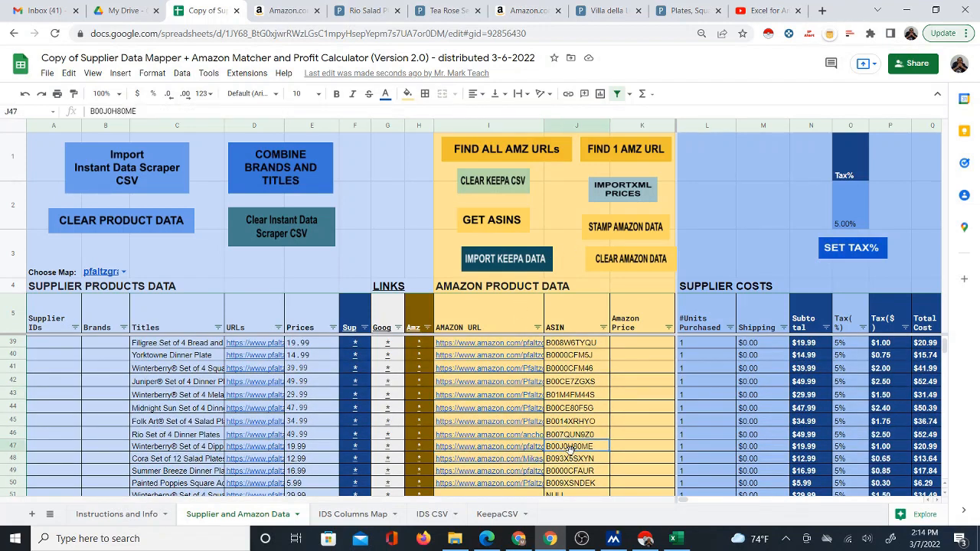
scroll(586, 447, "up", 11)
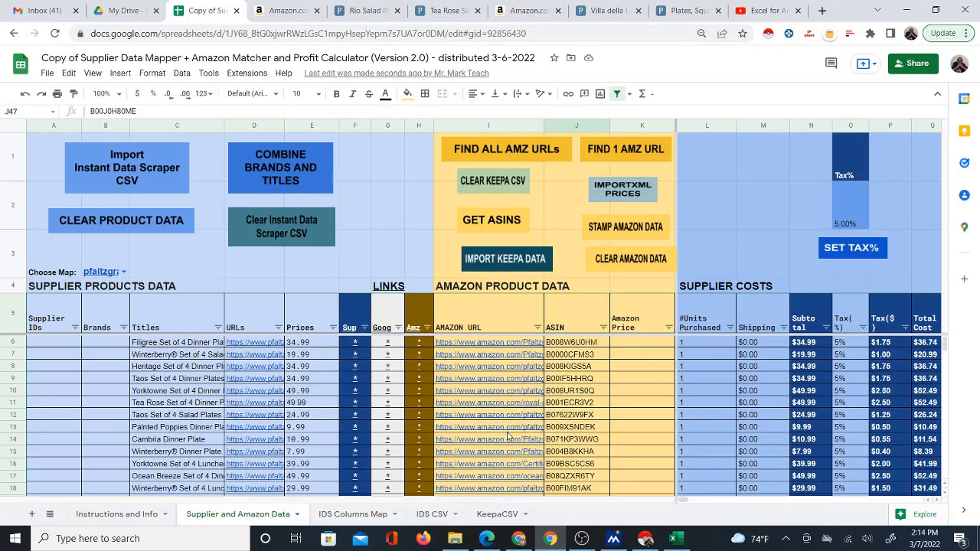
Step: Open Keepa's Product Viewer in a new tab and place that tab beside the supplier spreadsheet
left_click(633, 347)
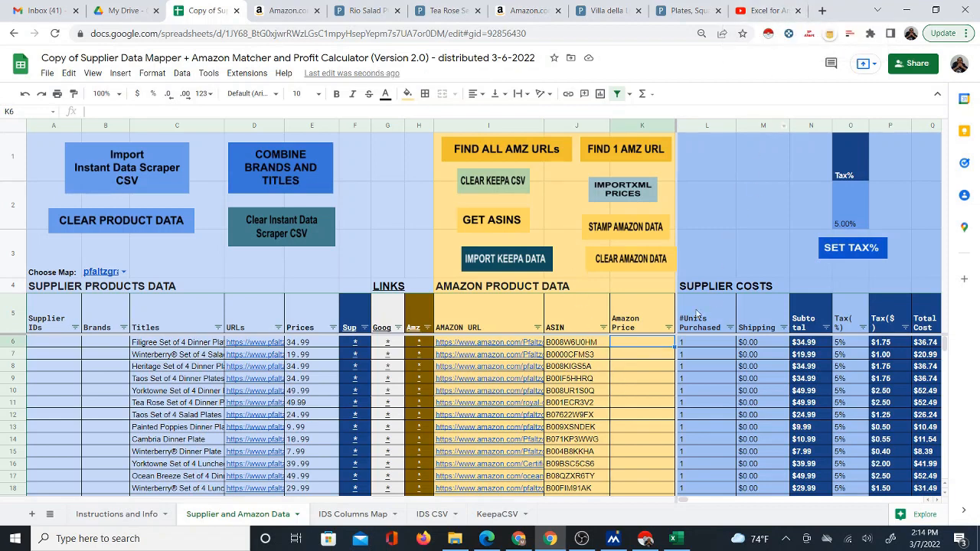
left_click(822, 11)
type("k")
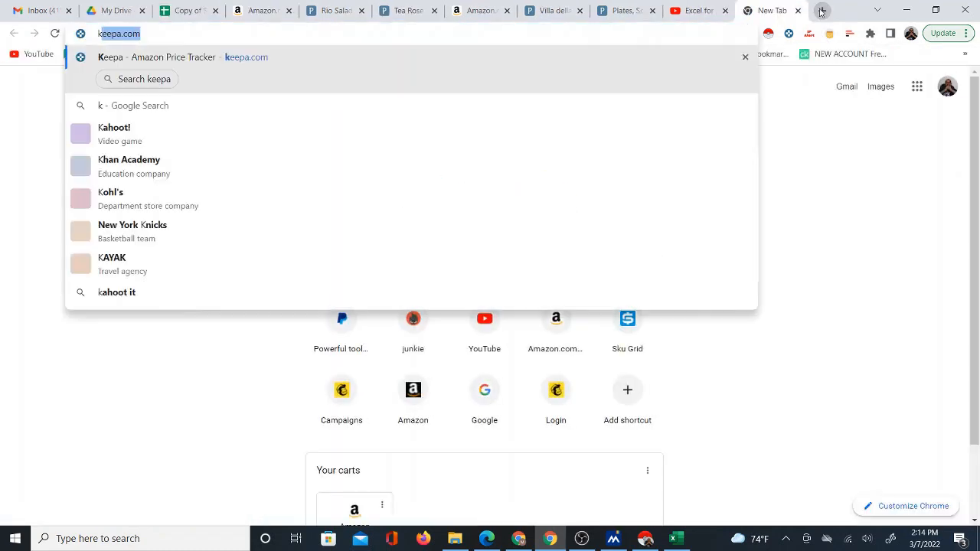
key("Return")
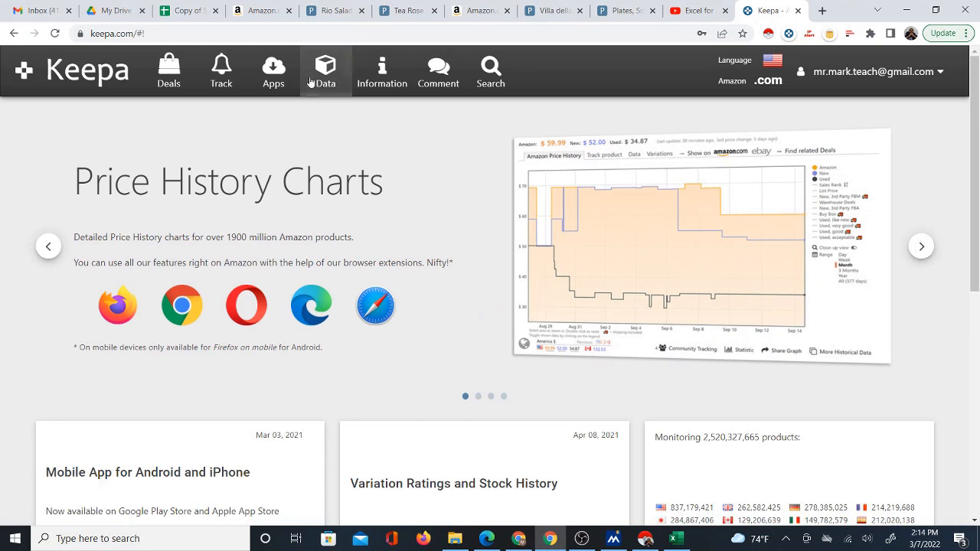
left_click(326, 79)
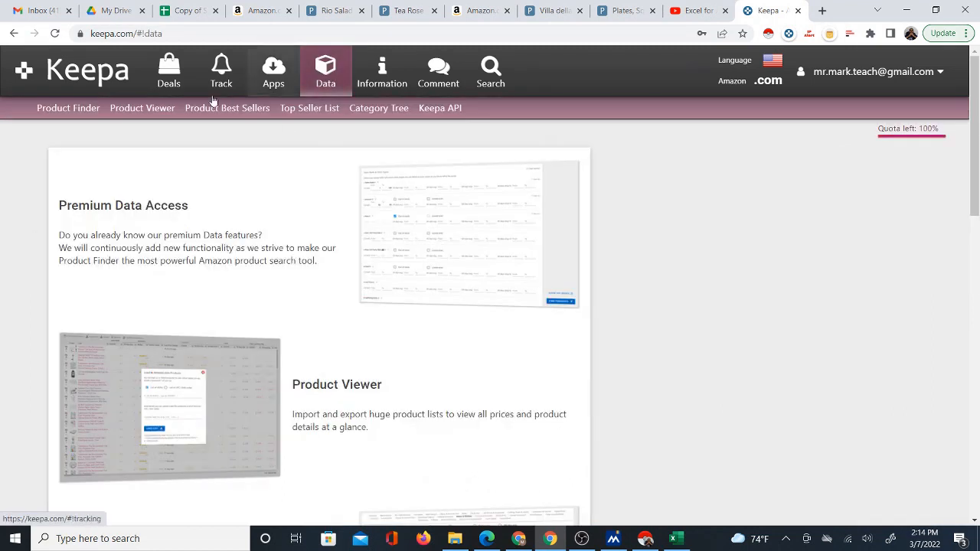
left_click(153, 109)
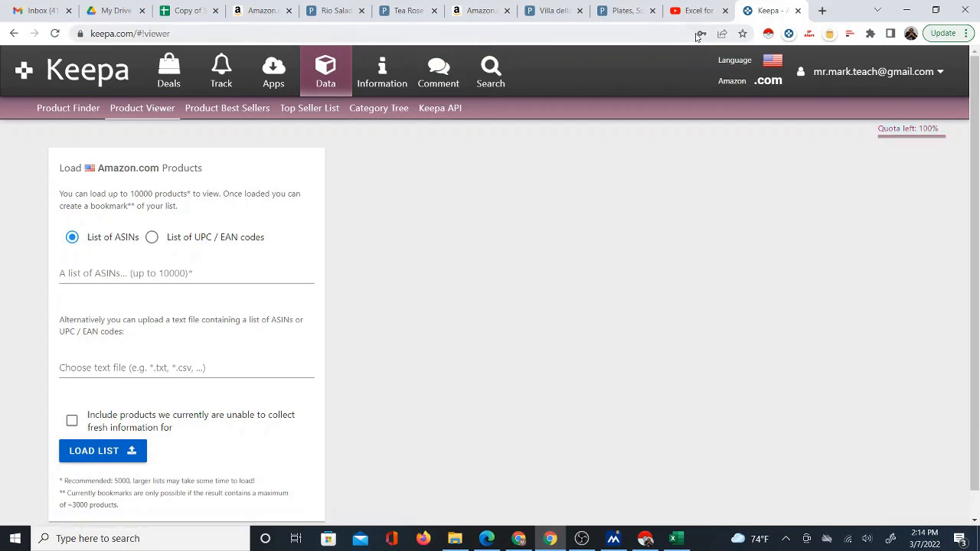
left_click_drag(749, 14, 244, 17)
Step: Review the spreadsheet's ASIN column alongside Keepa's ASIN list entry form, and return to the spreadsheet
left_click(184, 11)
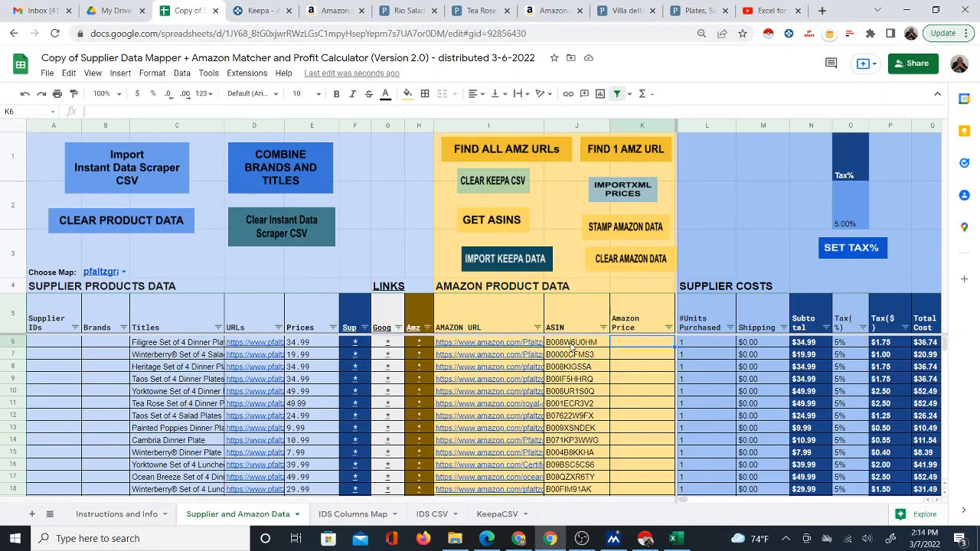
left_click(260, 11)
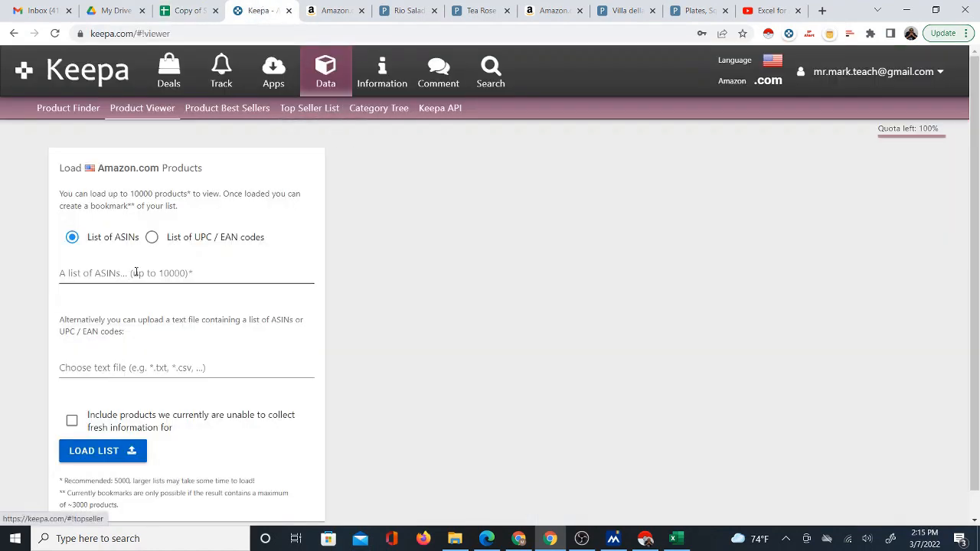
left_click(184, 10)
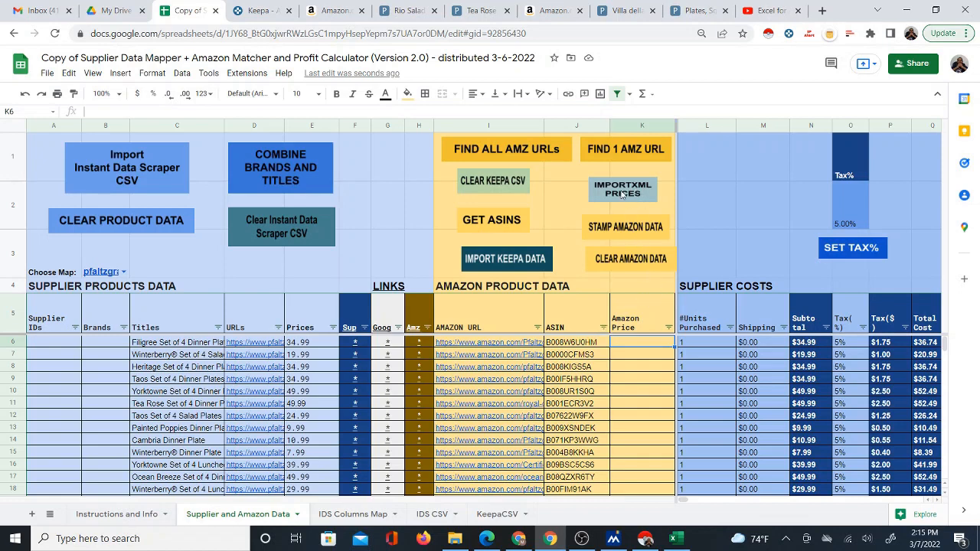
Step: Try to fill the Amazon Price column with the IMPORTXML prices script, checking cells K7 to K9
left_click(623, 195)
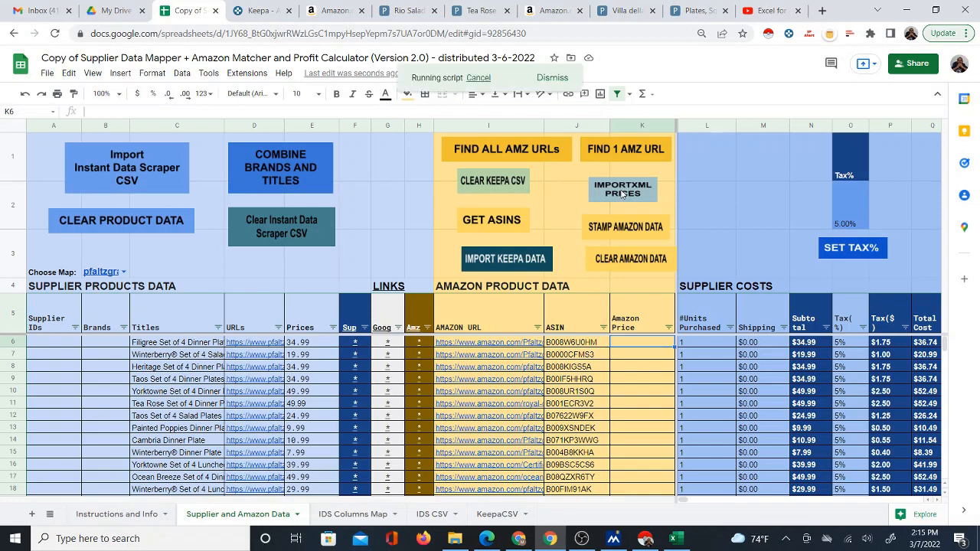
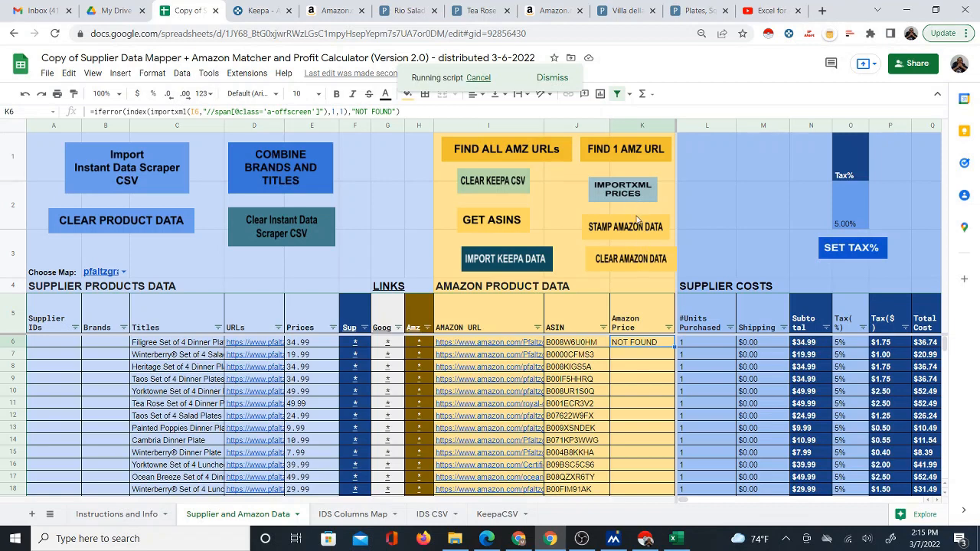
left_click(651, 356)
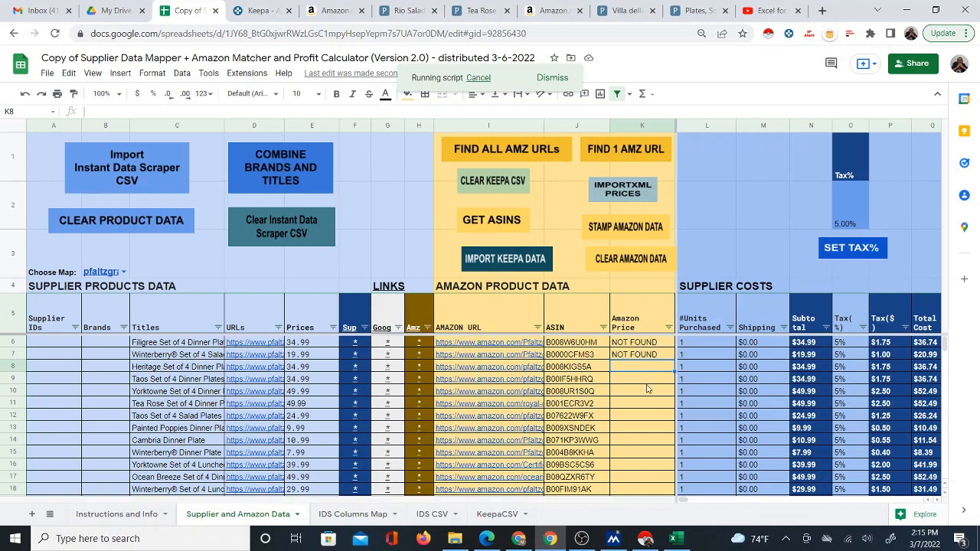
left_click(638, 367)
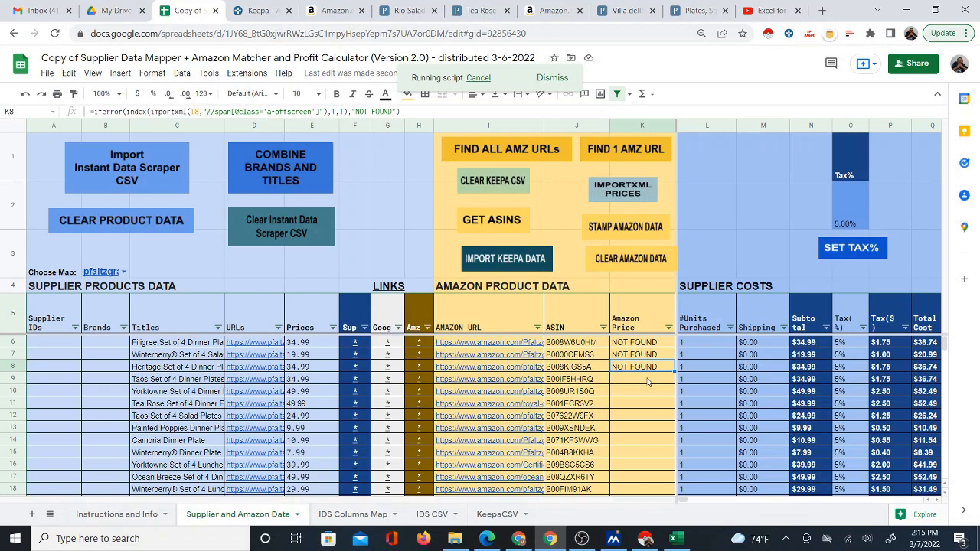
left_click(648, 381)
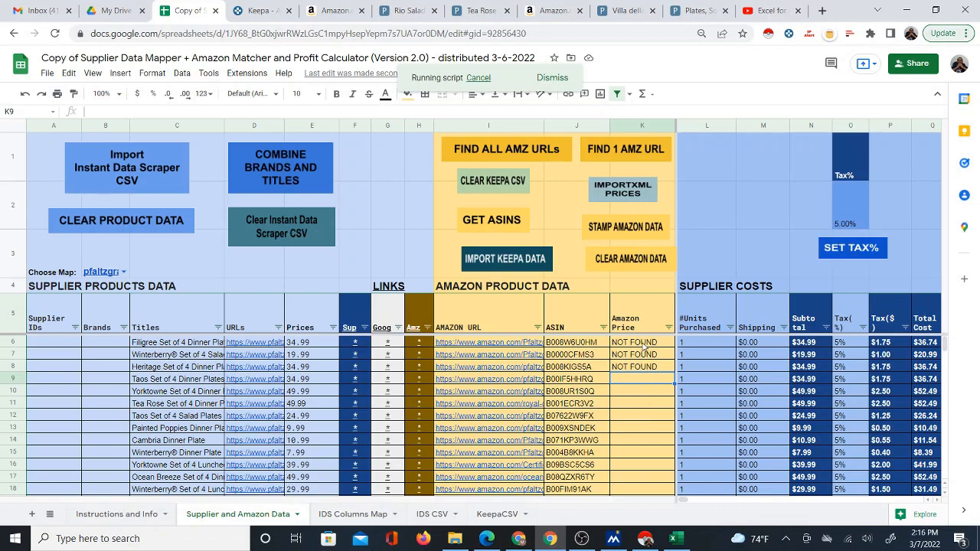
Step: Cancel the running price import script and clear the Amazon Price cells K6:K10
left_click(478, 78)
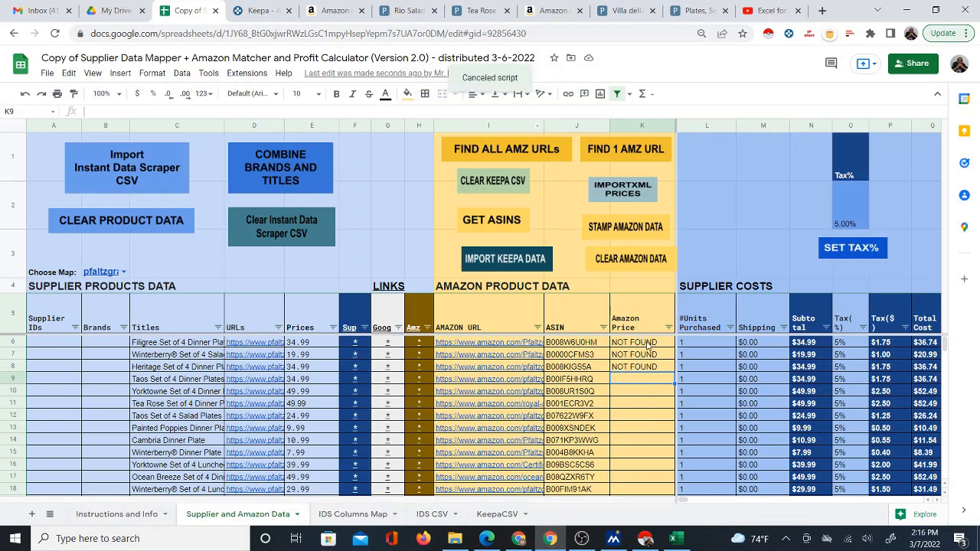
left_click_drag(648, 347, 641, 392)
key("Delete")
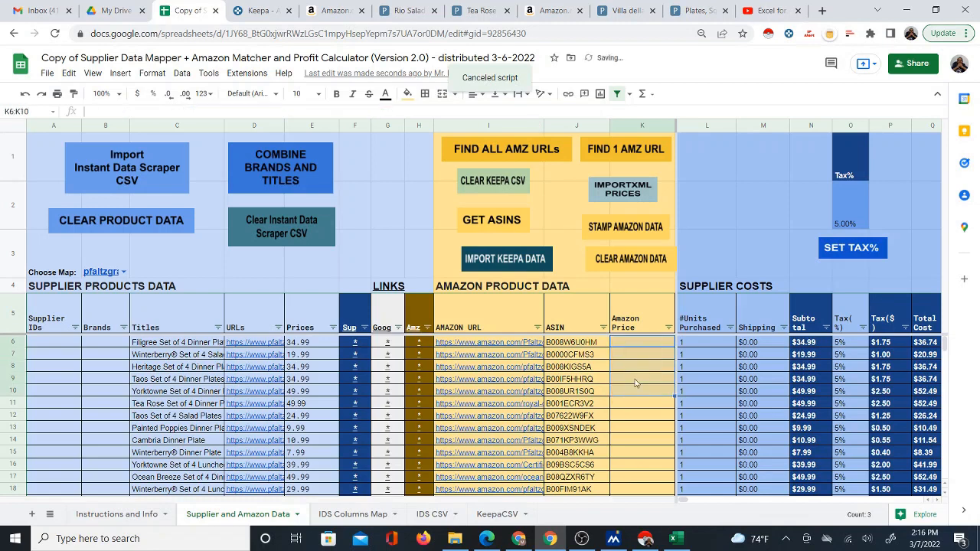
Step: Copy all the ASINs in cells J6:J101 of the supplier spreadsheet
left_click(638, 347)
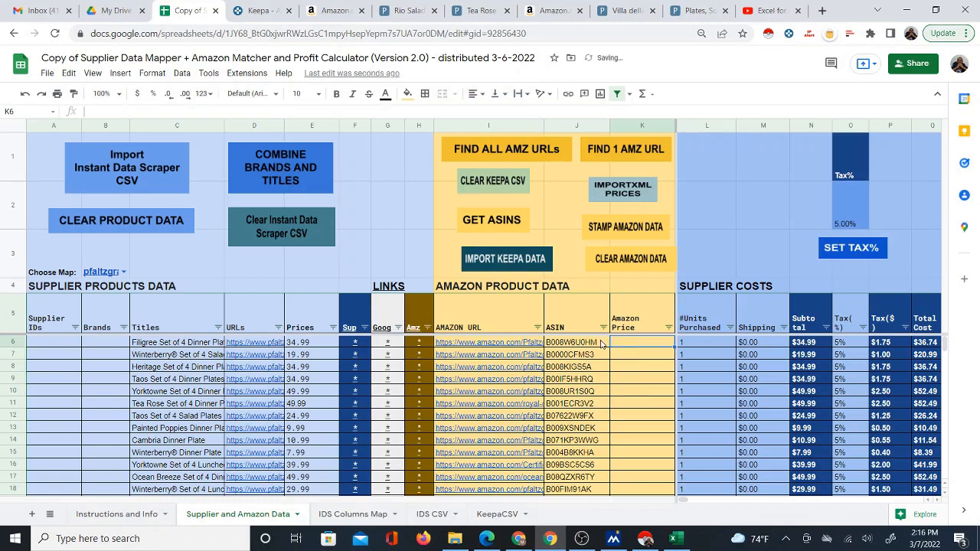
left_click_drag(589, 346, 583, 378)
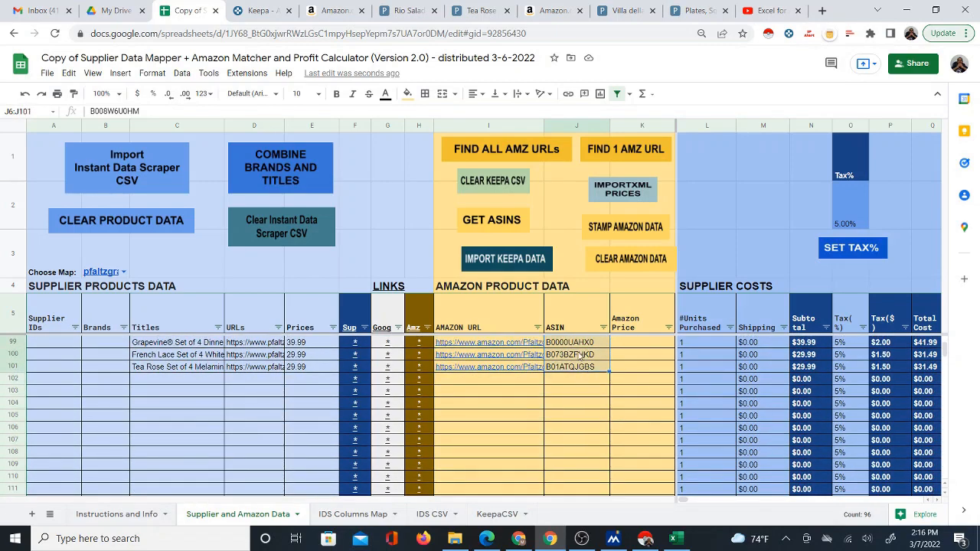
right_click(580, 354)
left_click(628, 239)
scroll(517, 421, "up", 3)
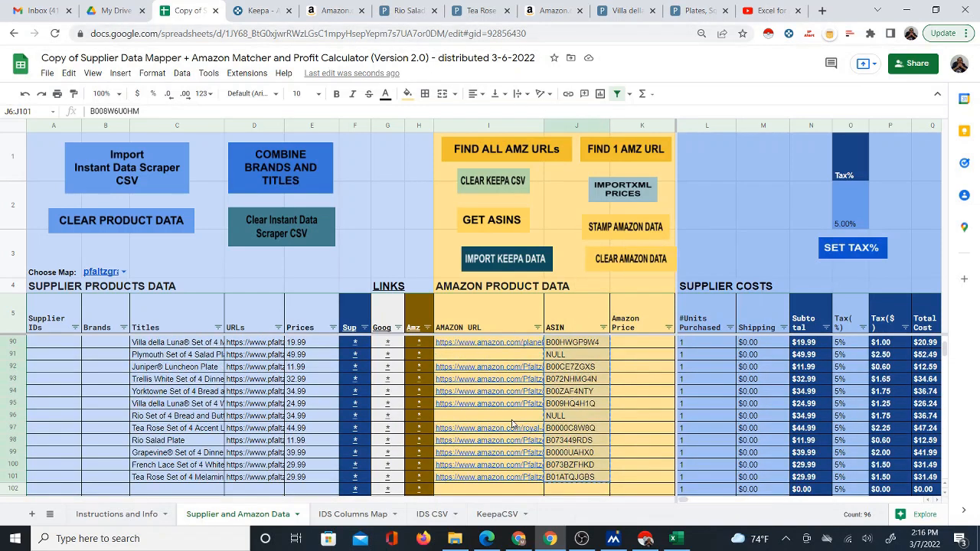
Step: Switch to Keepa's Product Viewer and paste the copied ASINs into the list of ASINs
left_click(258, 10)
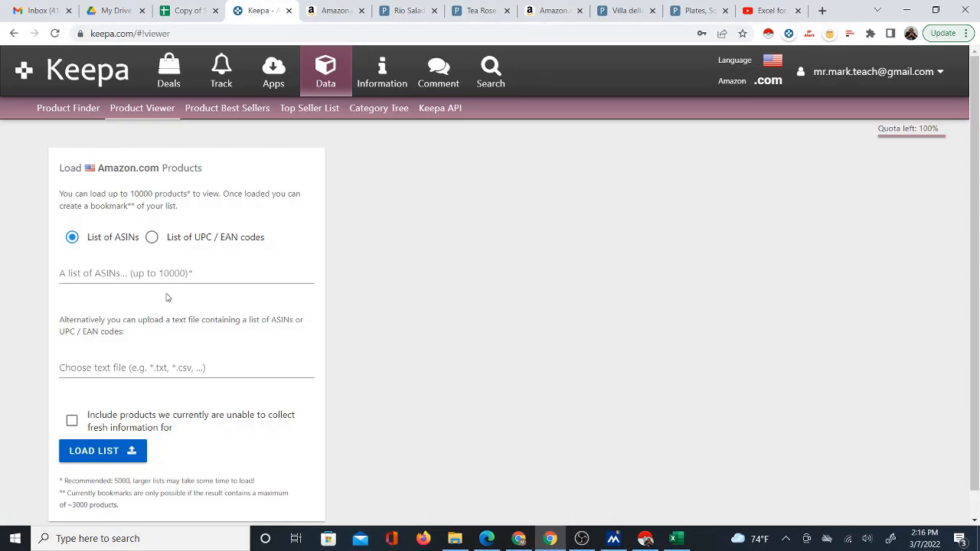
right_click(109, 270)
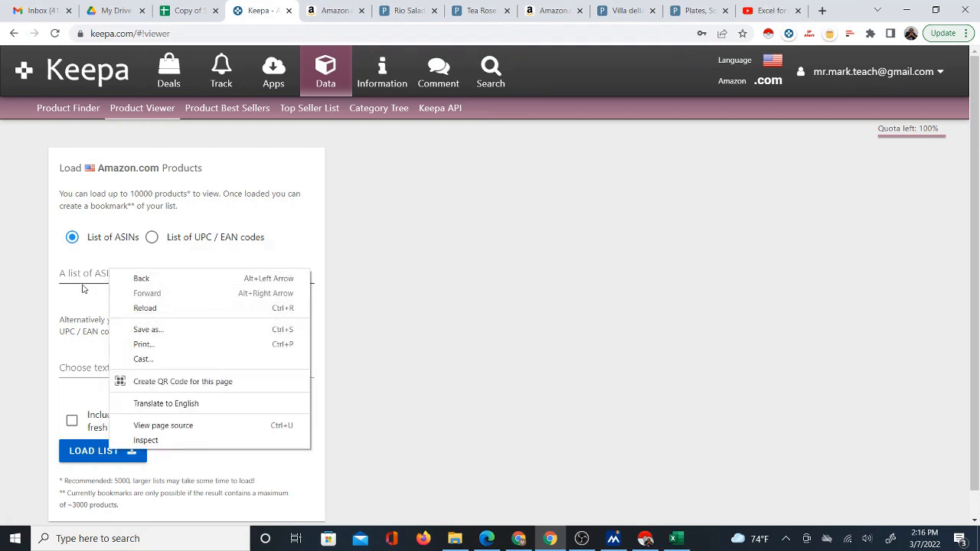
left_click(84, 280)
right_click(82, 275)
left_click(163, 369)
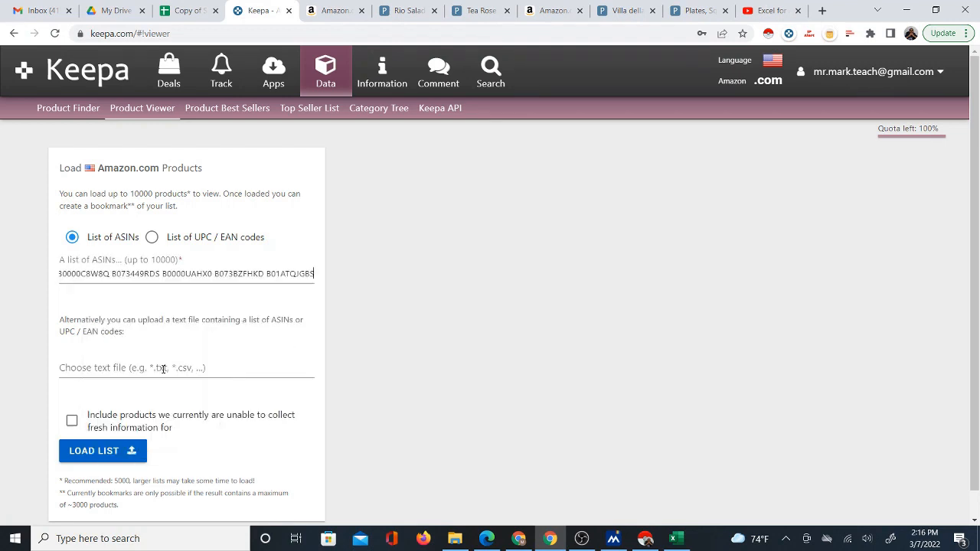
Step: Include products Keepa is currently unable to collect fresh information for, and load the ASIN list
left_click(72, 422)
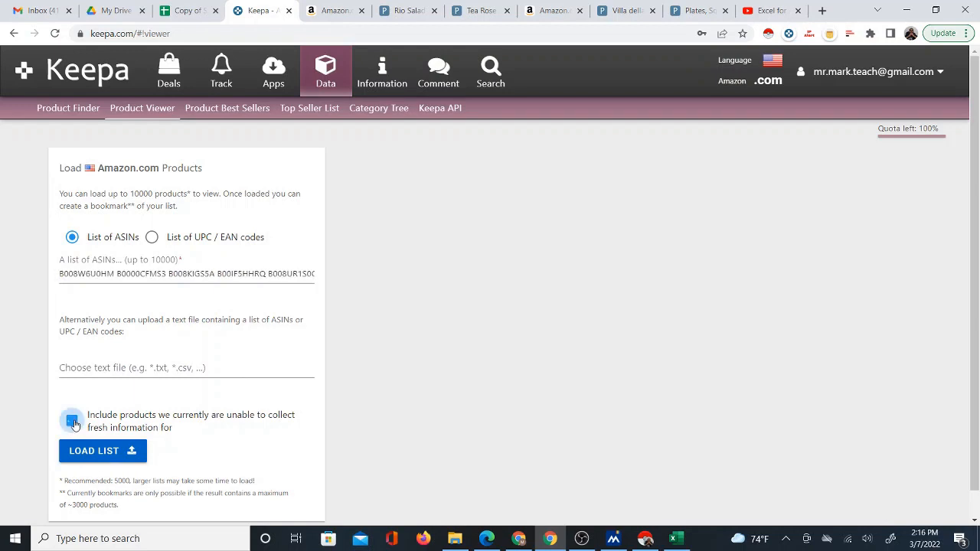
left_click(102, 452)
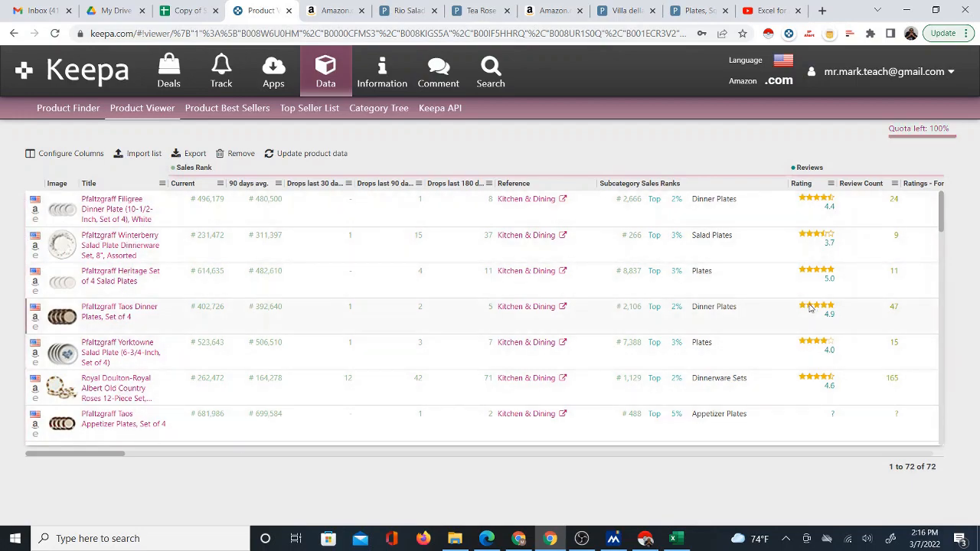
left_click_drag(942, 213, 978, 170)
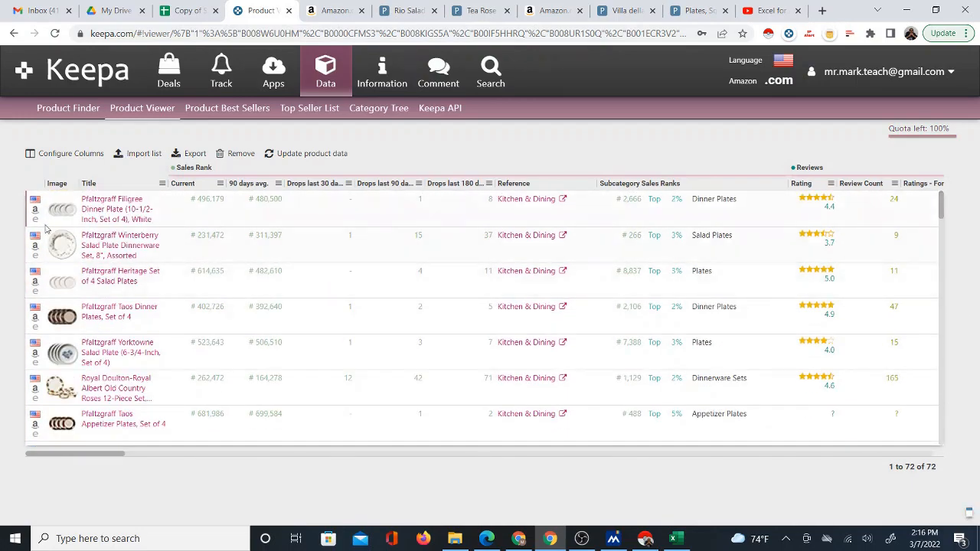
Step: Export all active columns of the product list as CSV and open the downloaded file in Excel
left_click(193, 153)
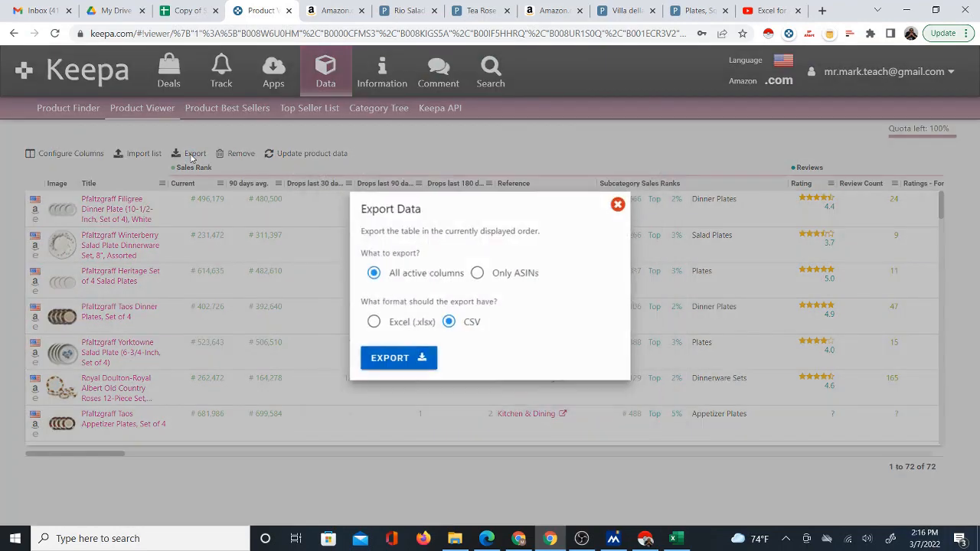
left_click(398, 356)
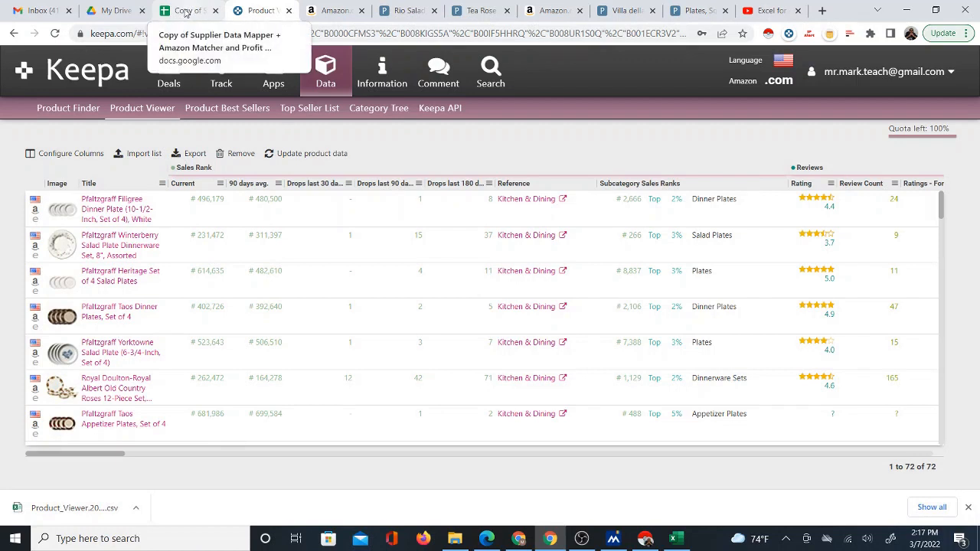
left_click(82, 511)
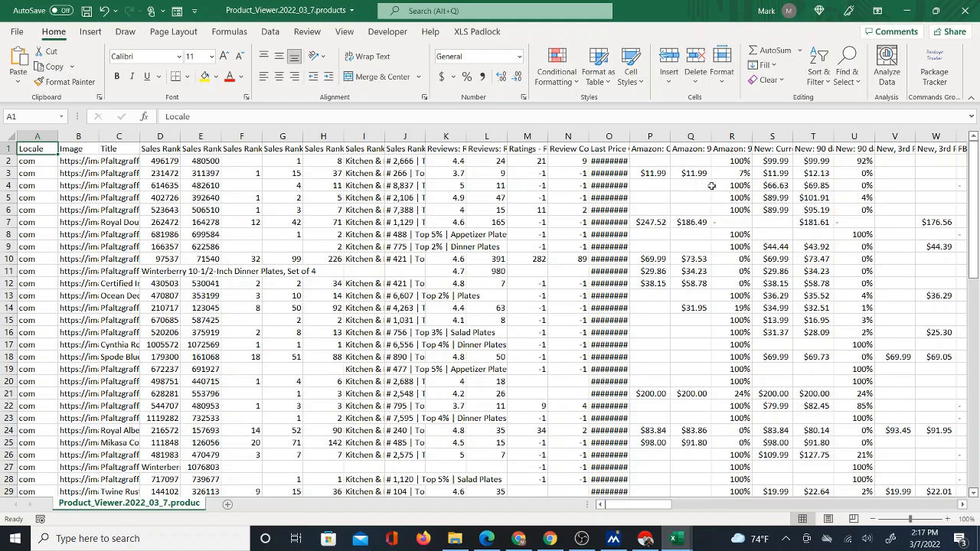
Step: Switch to the Supplier Data Mapper spreadsheet in Chrome and upload Product_Viewer.2022_03_7.products.csv for import on the KeepaCSV sheet
left_click(556, 542)
left_click(188, 10)
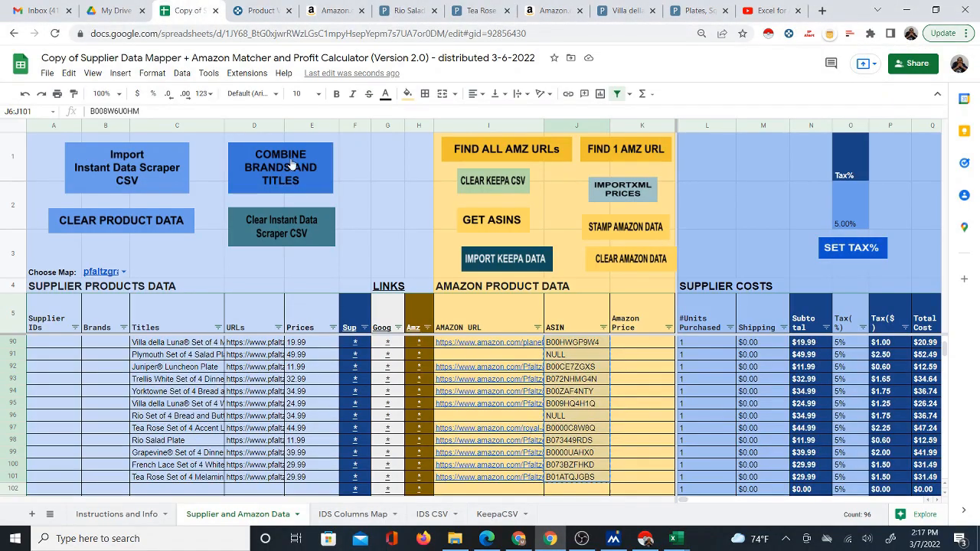
left_click(494, 517)
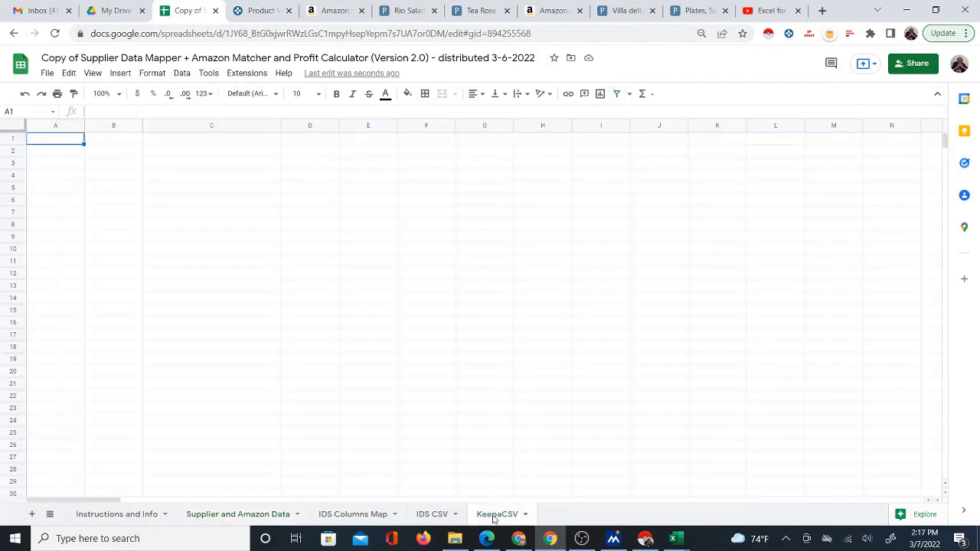
left_click(46, 74)
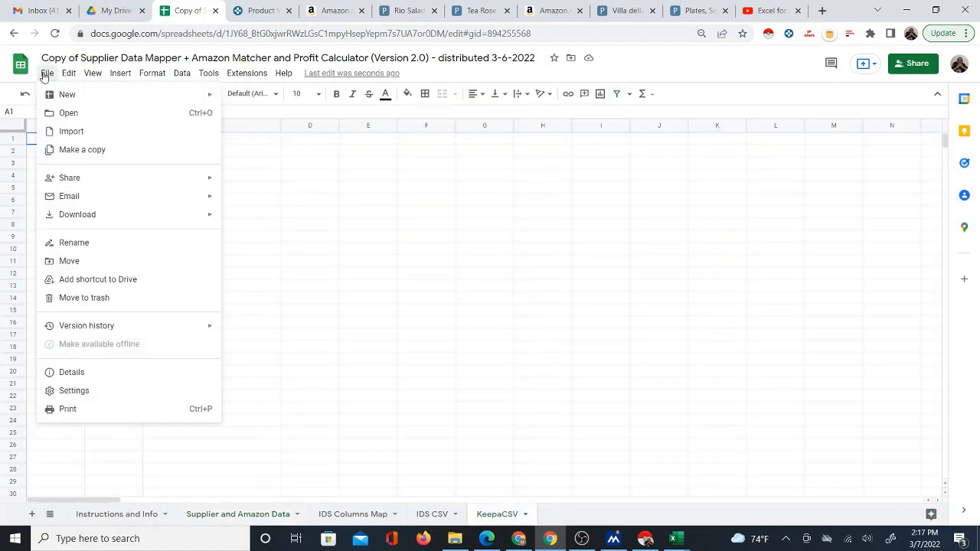
left_click(66, 131)
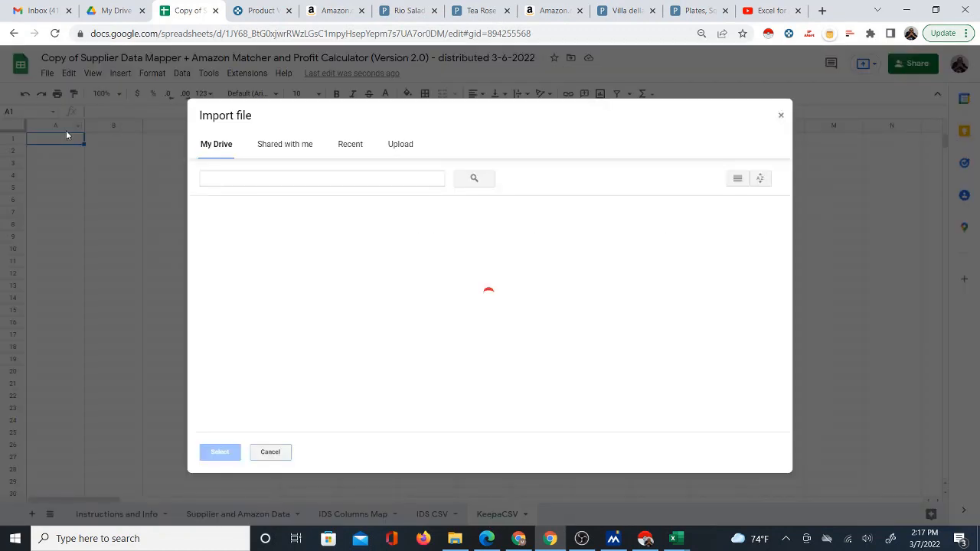
left_click(398, 146)
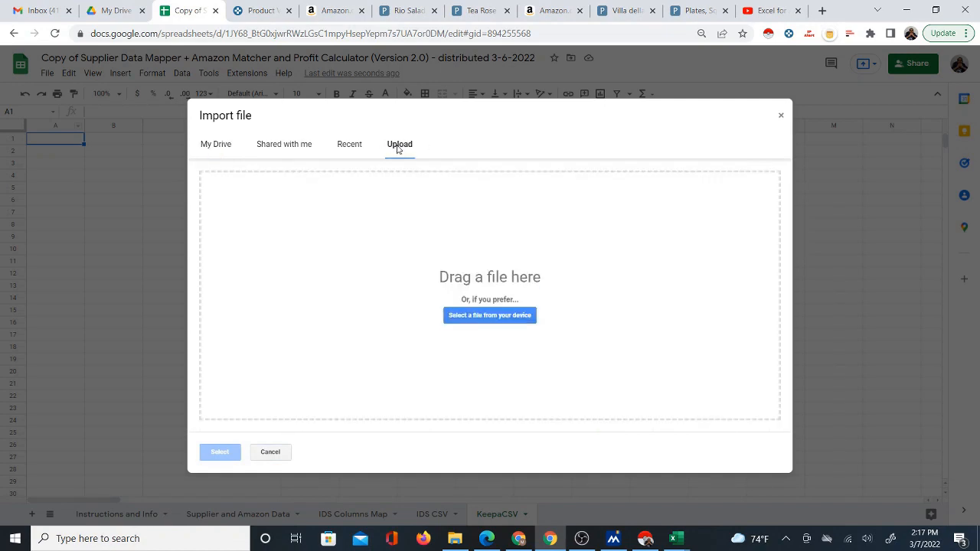
left_click(500, 315)
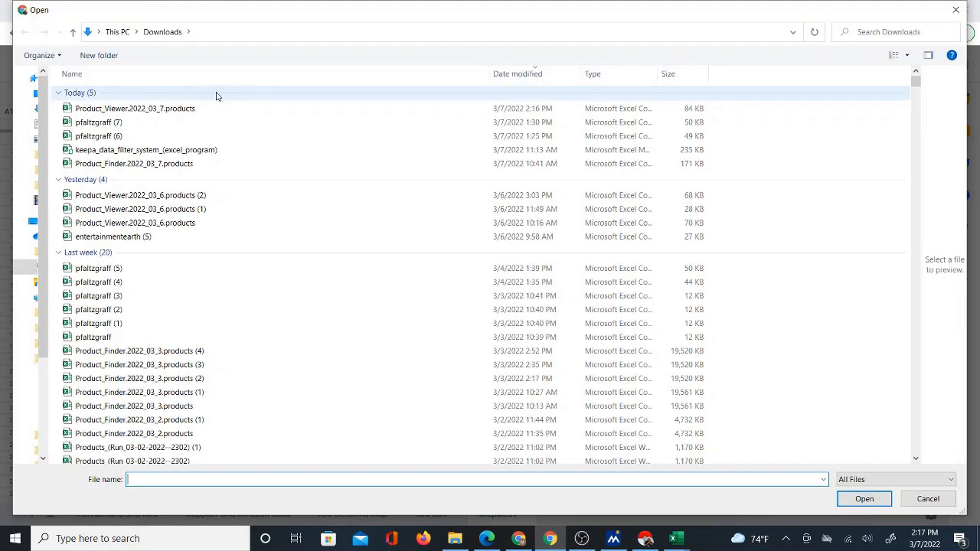
left_click(127, 112)
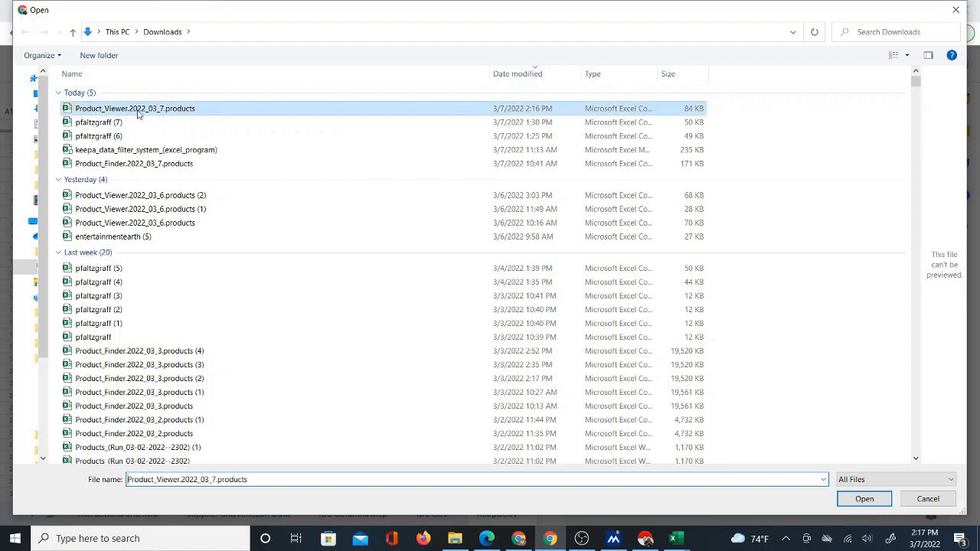
left_click(865, 499)
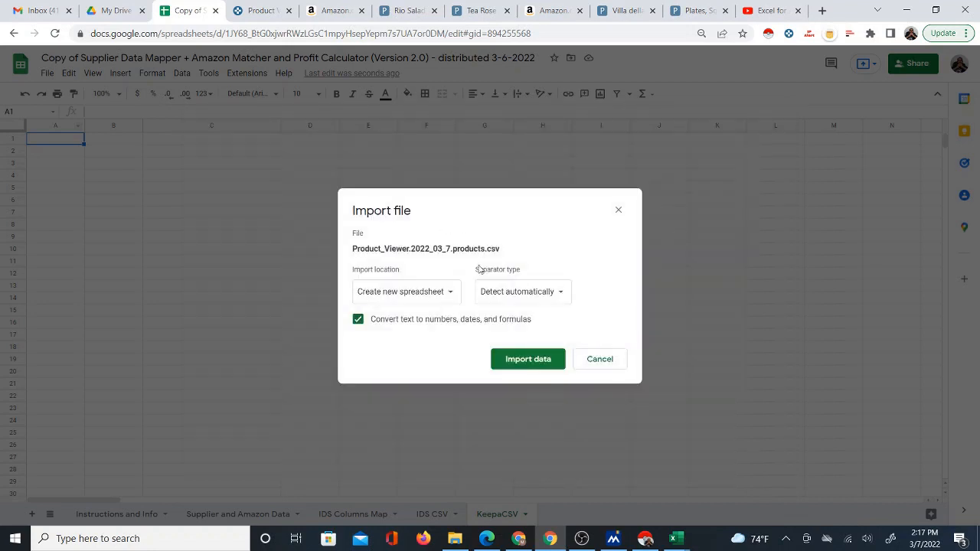
Step: Import the CSV data with the import location set to replace the current sheet
left_click(454, 286)
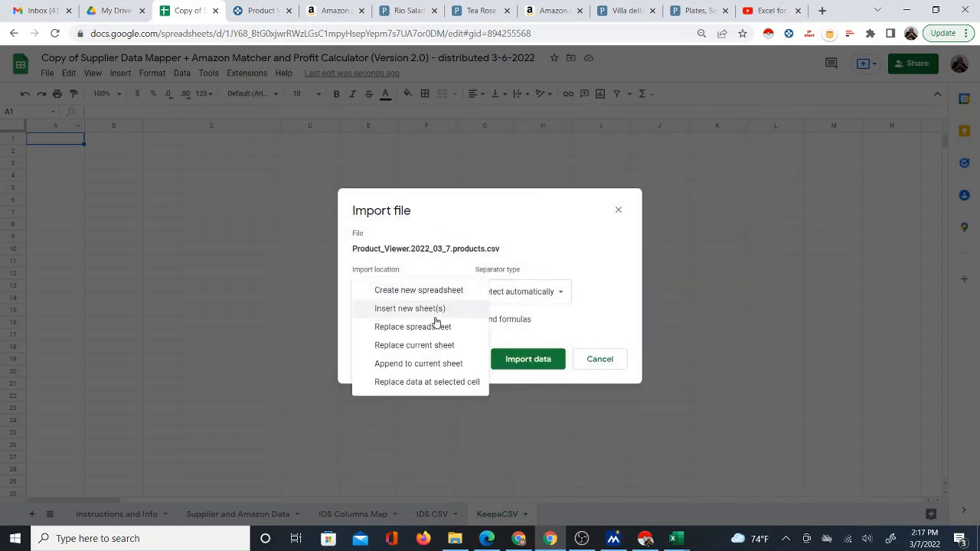
left_click(433, 346)
left_click(514, 354)
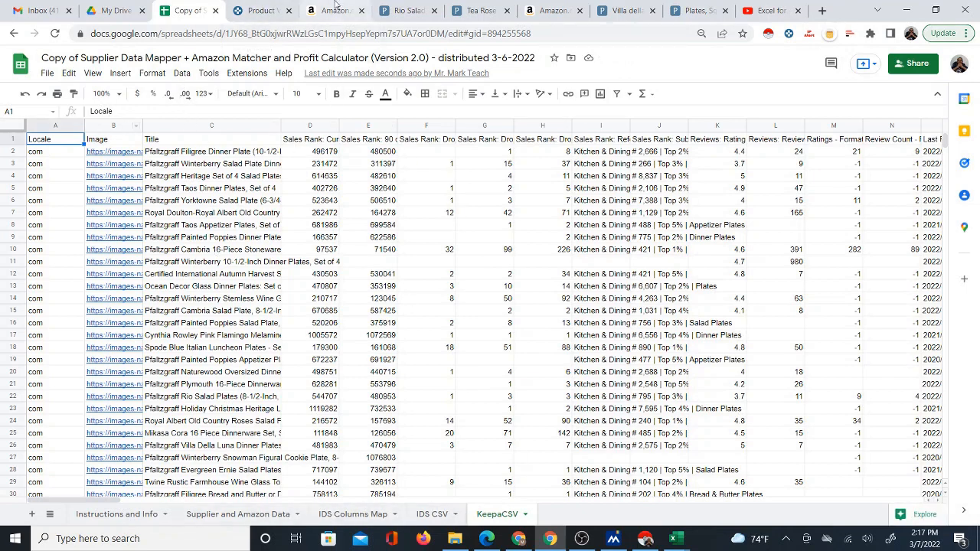
Step: Run the Keepa data import script on the Supplier and Amazon Data sheet
left_click(262, 11)
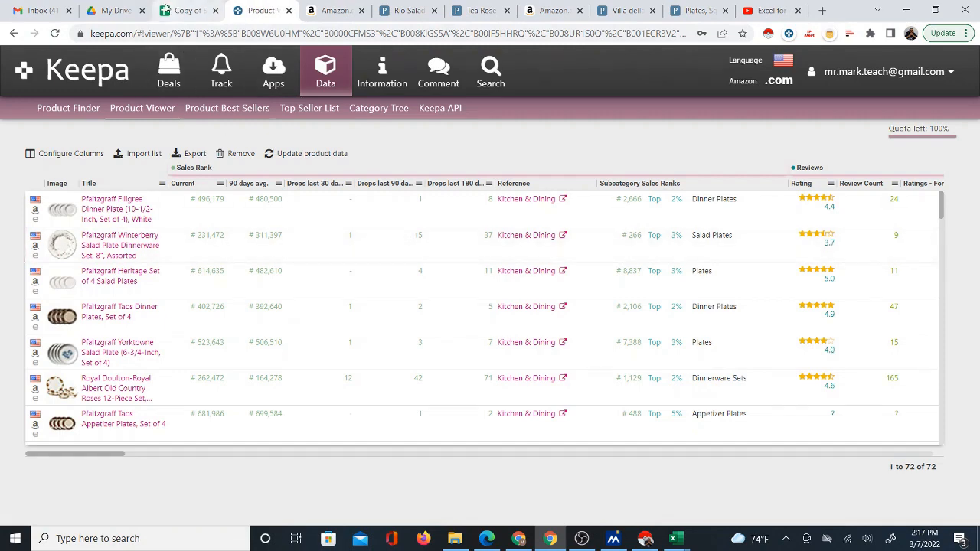
left_click(184, 11)
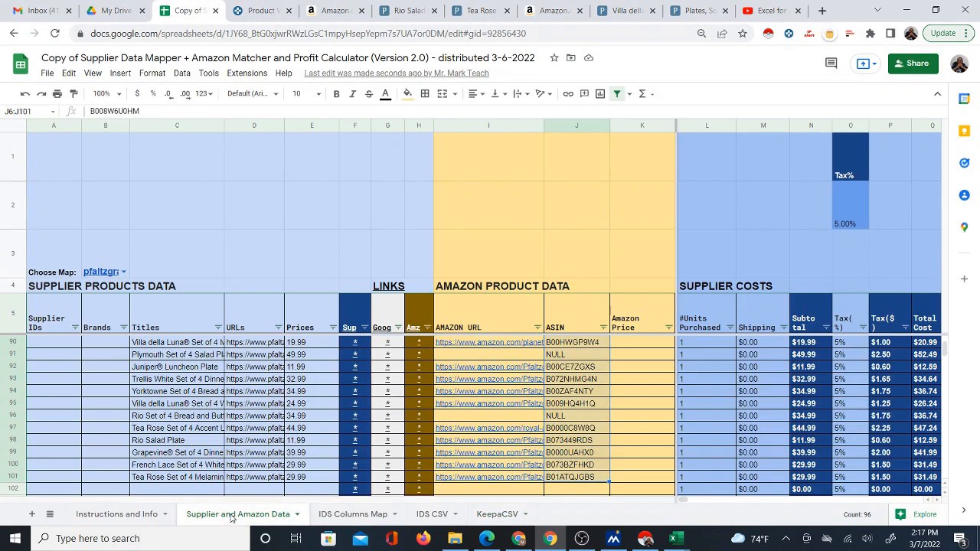
left_click(231, 518)
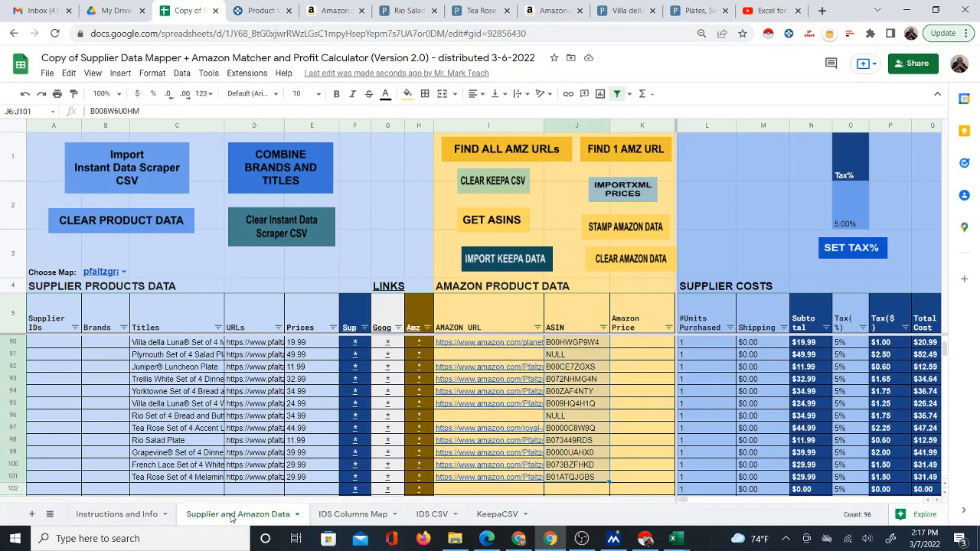
left_click(638, 347)
scroll(635, 349, "up", 12)
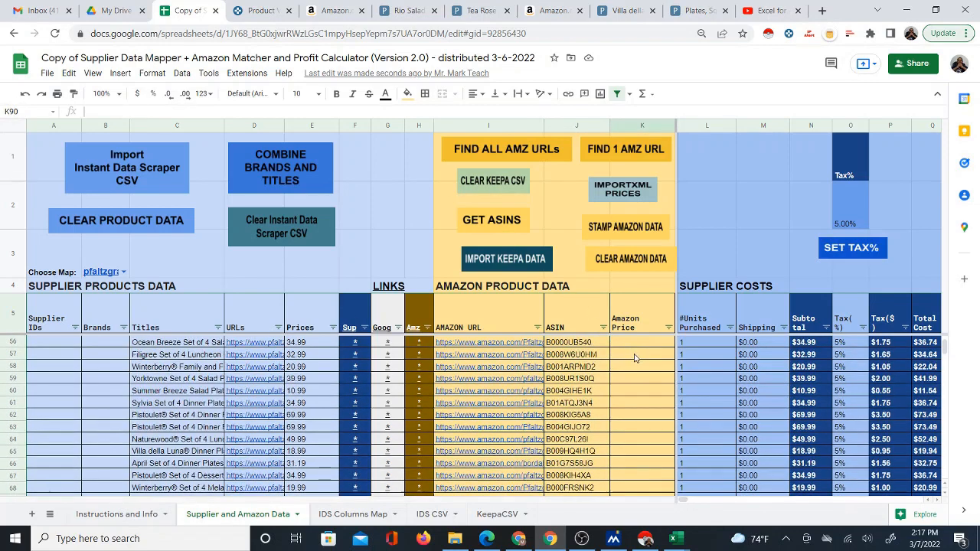
left_click(635, 345)
scroll(634, 349, "up", 15)
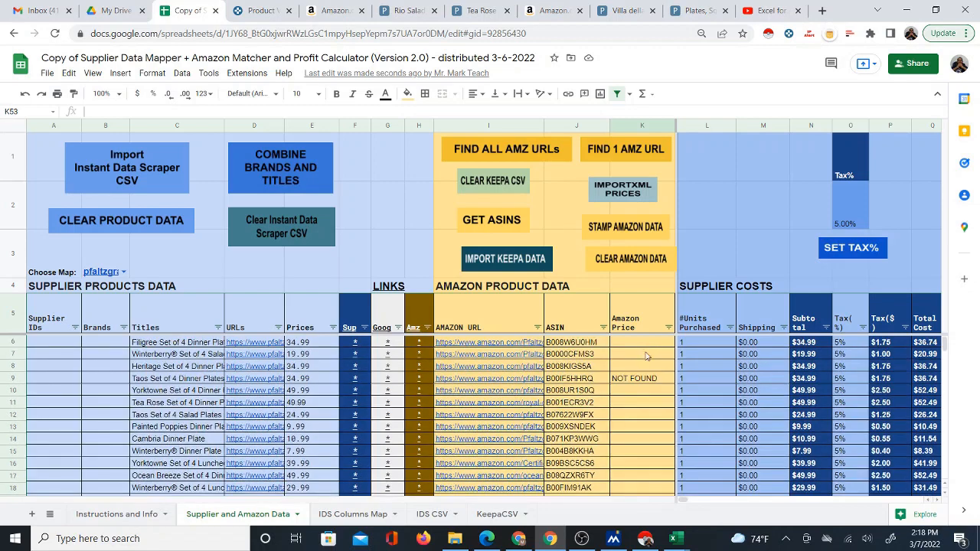
left_click(494, 264)
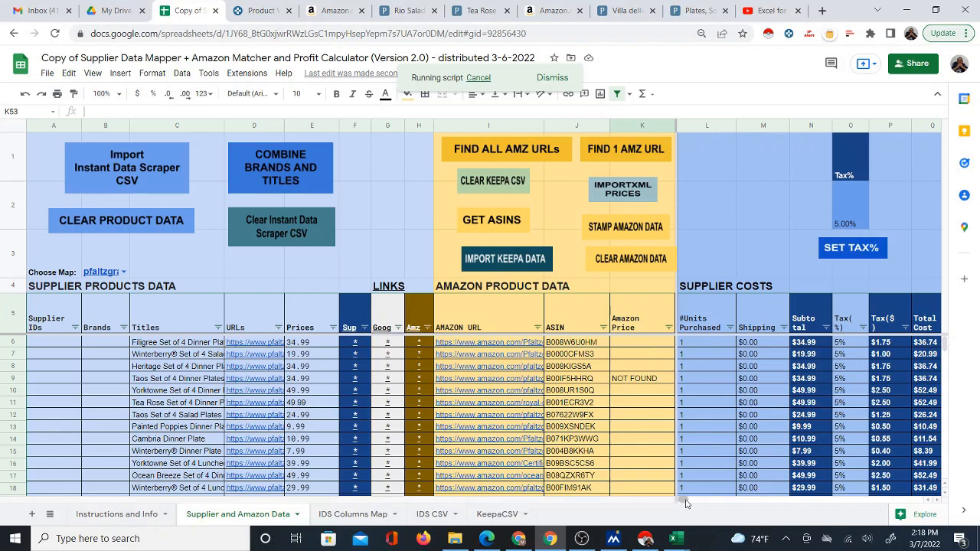
Step: Examine the Amazon prices, FBA fees, estimated profit and ROI filled in for the product rows
left_click_drag(686, 501, 701, 505)
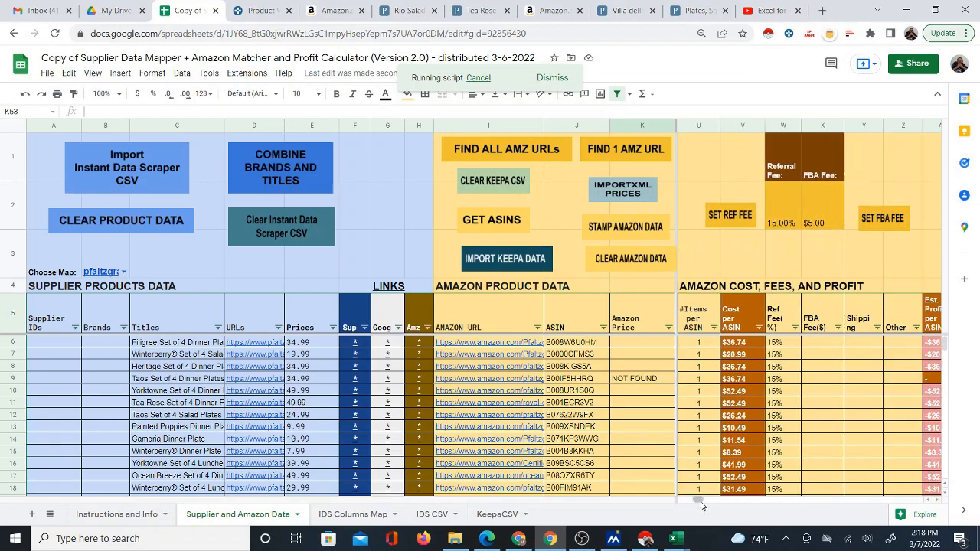
key("ctrl+minus")
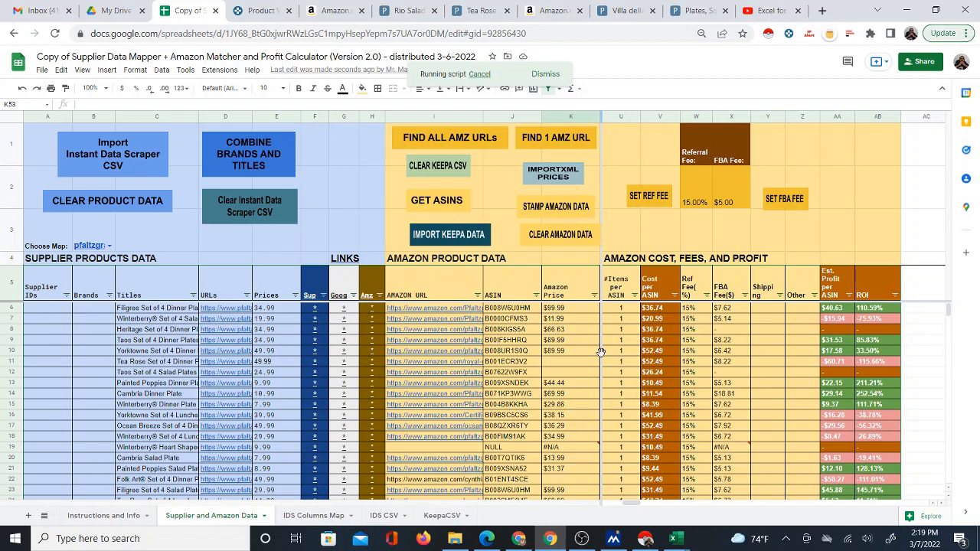
scroll(578, 383, "down", 3)
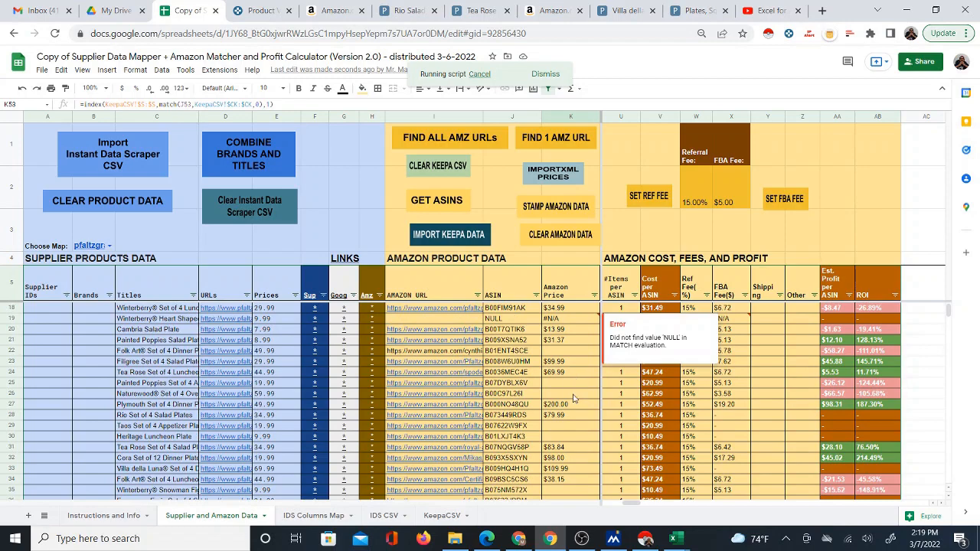
scroll(575, 398, "down", 6)
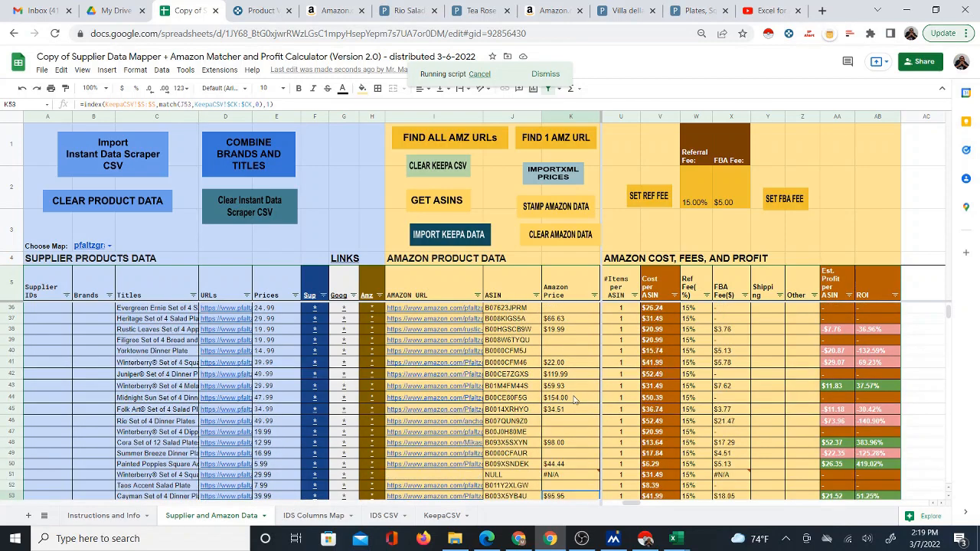
scroll(576, 397, "down", 6)
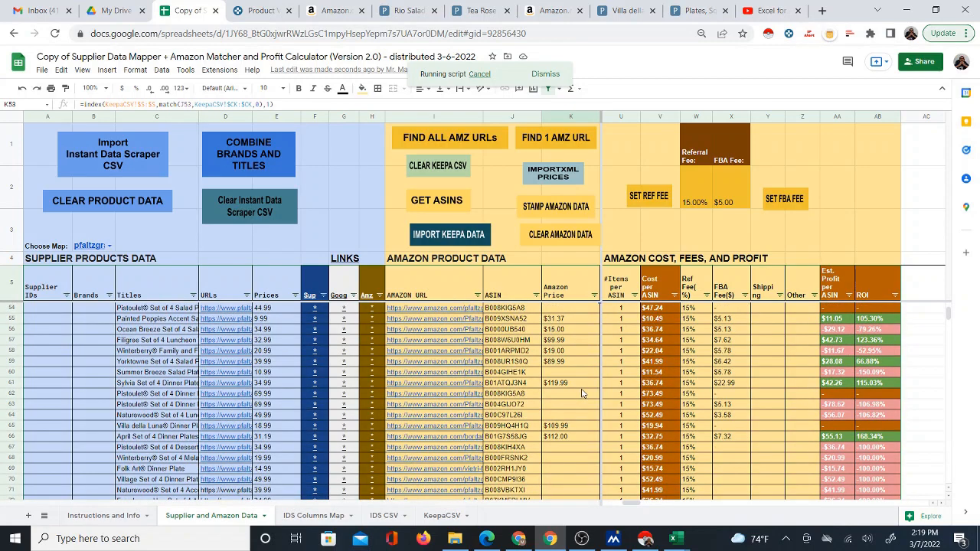
scroll(581, 396, "down", 3)
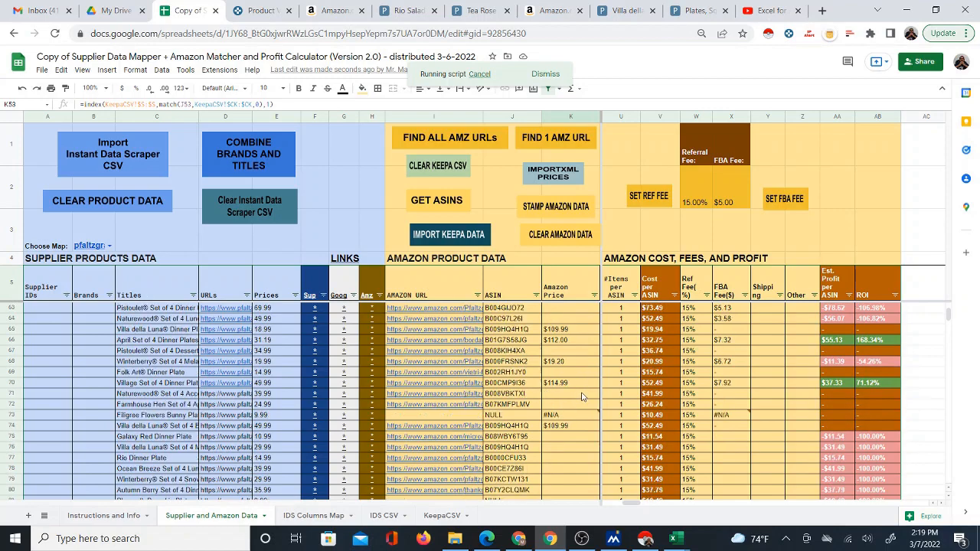
scroll(581, 397, "down", 4)
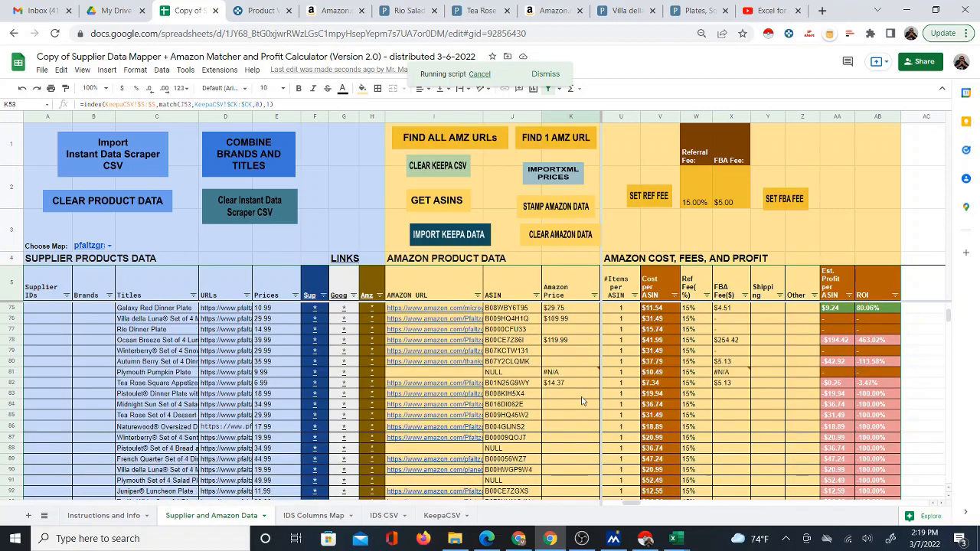
scroll(581, 400, "down", 1)
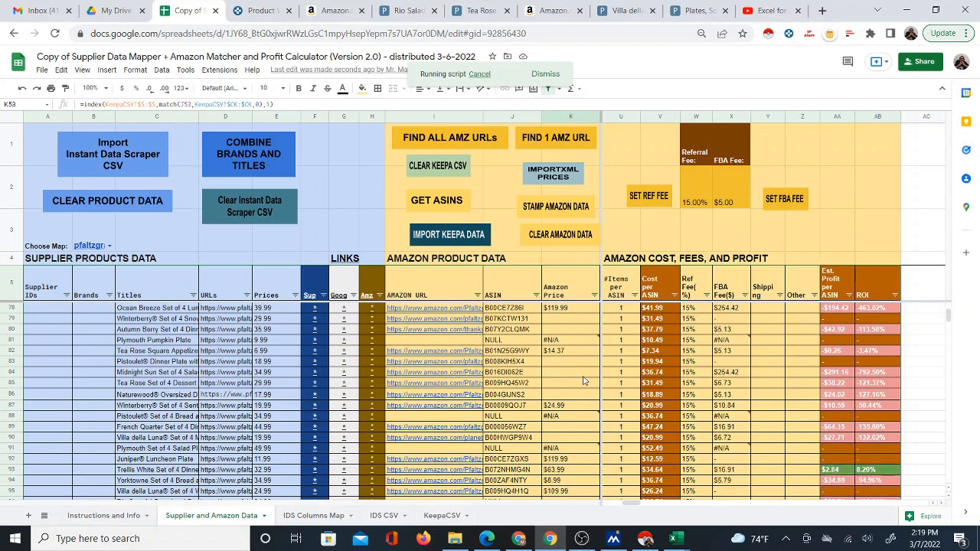
scroll(583, 381, "down", 3)
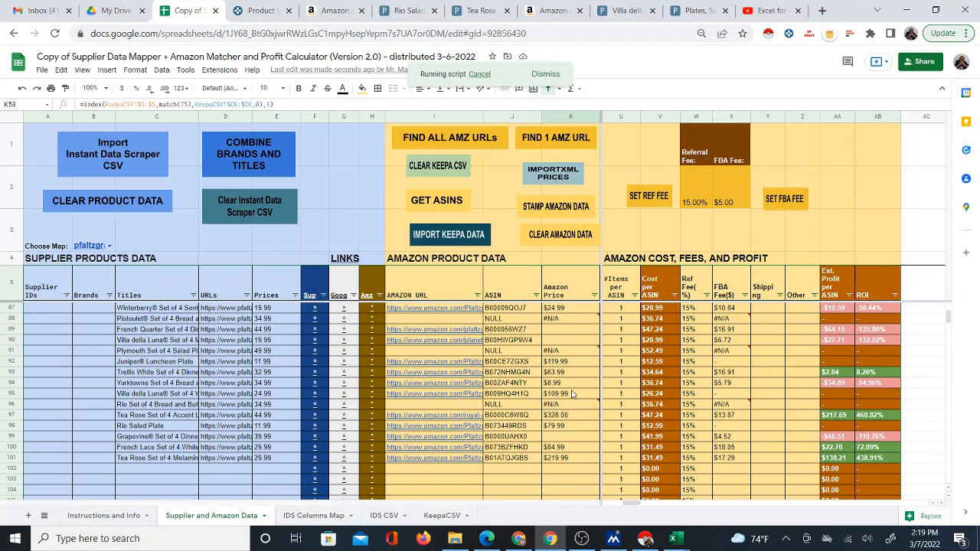
scroll(573, 394, "up", 1)
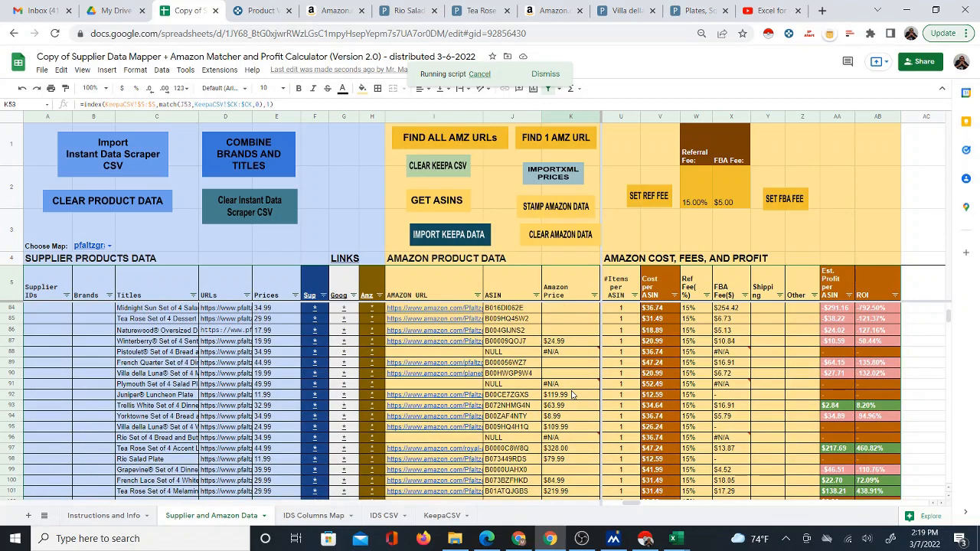
scroll(573, 395, "up", 10)
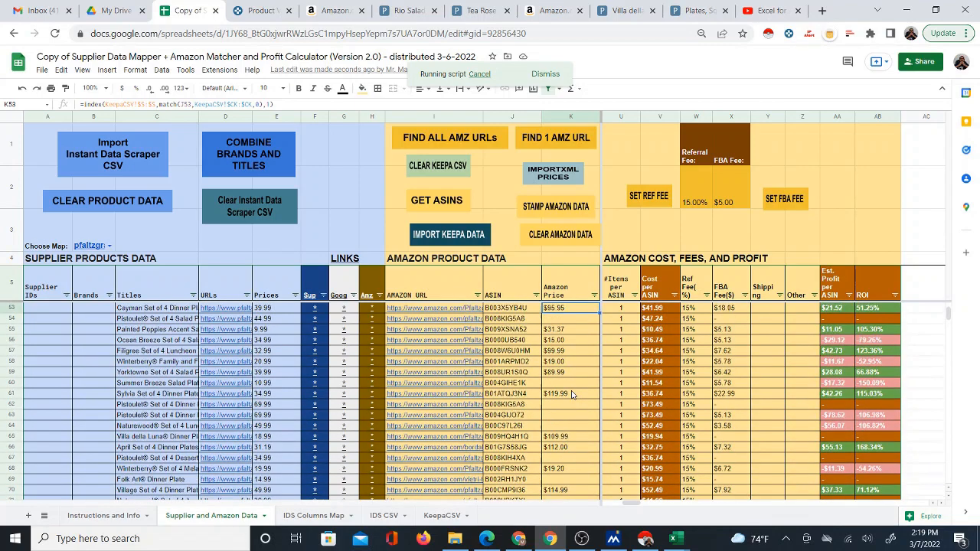
scroll(572, 395, "up", 5)
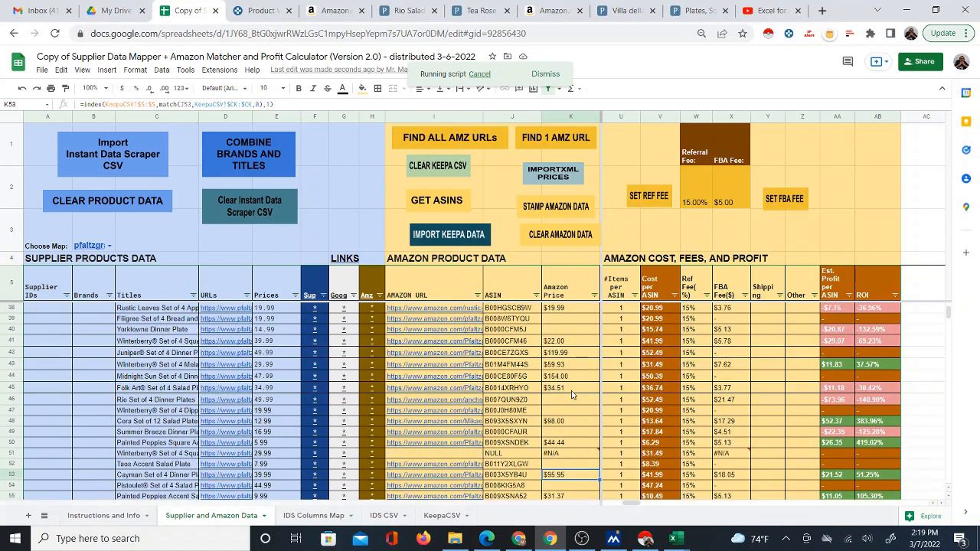
Step: Inspect the Amazon Price formulas in K39 and K6 and the ASIN in J11, comparing with the Keepa product list
left_click(571, 320)
scroll(586, 329, "up", 10)
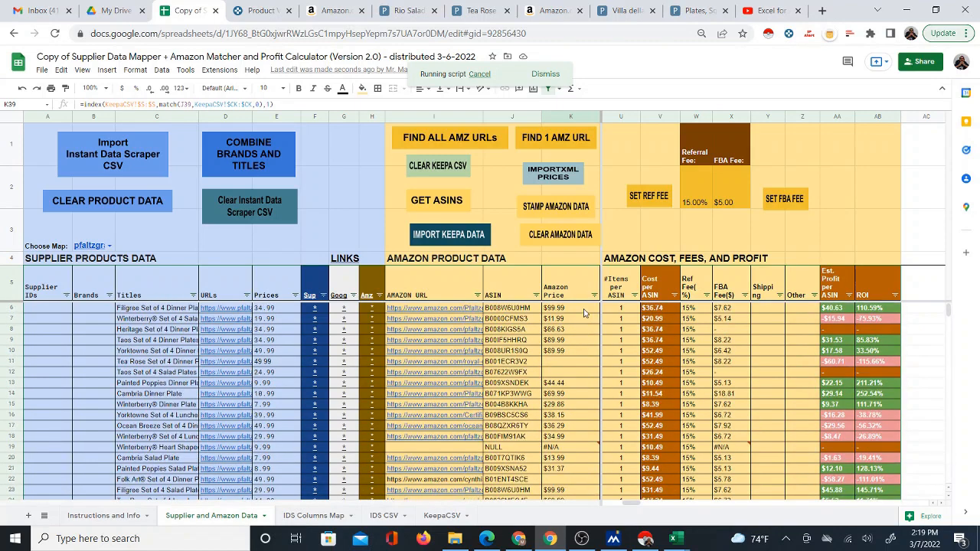
left_click(584, 310)
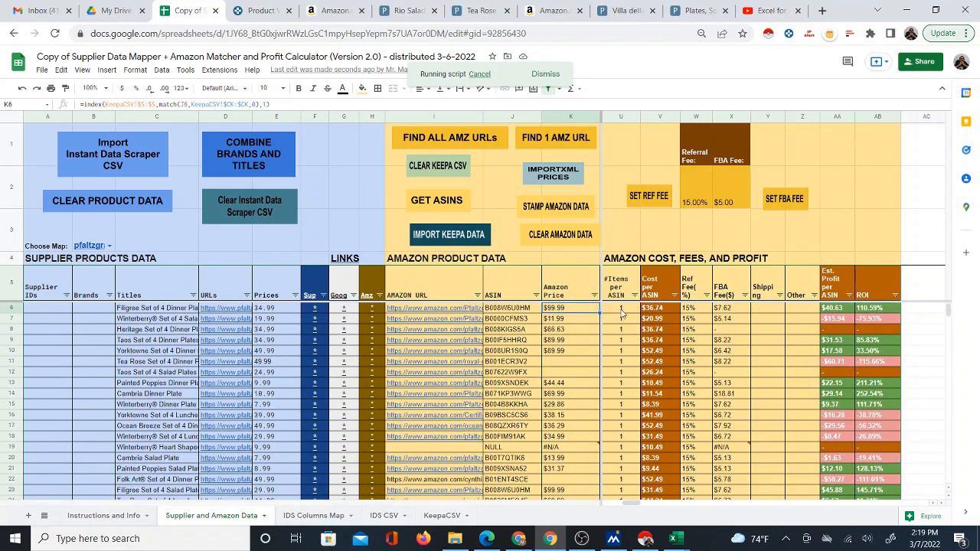
left_click(517, 366)
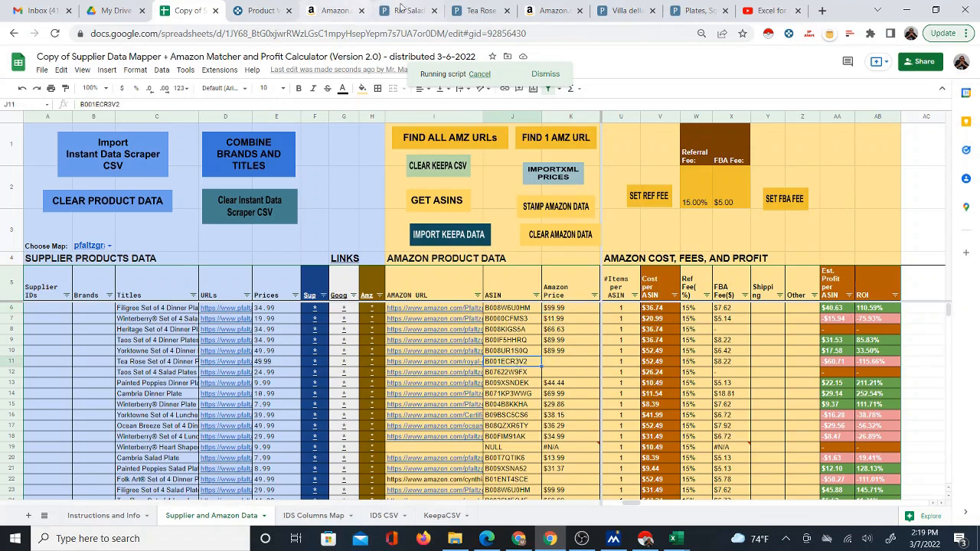
left_click(261, 11)
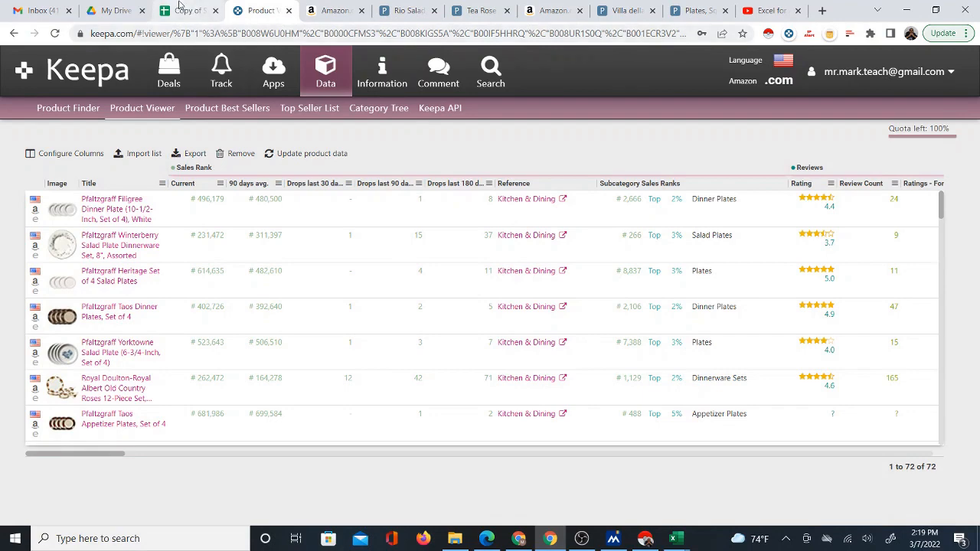
Step: Inspect the Amazon Price formulas in K11 and K9 on the Supplier and Amazon Data sheet
left_click(187, 11)
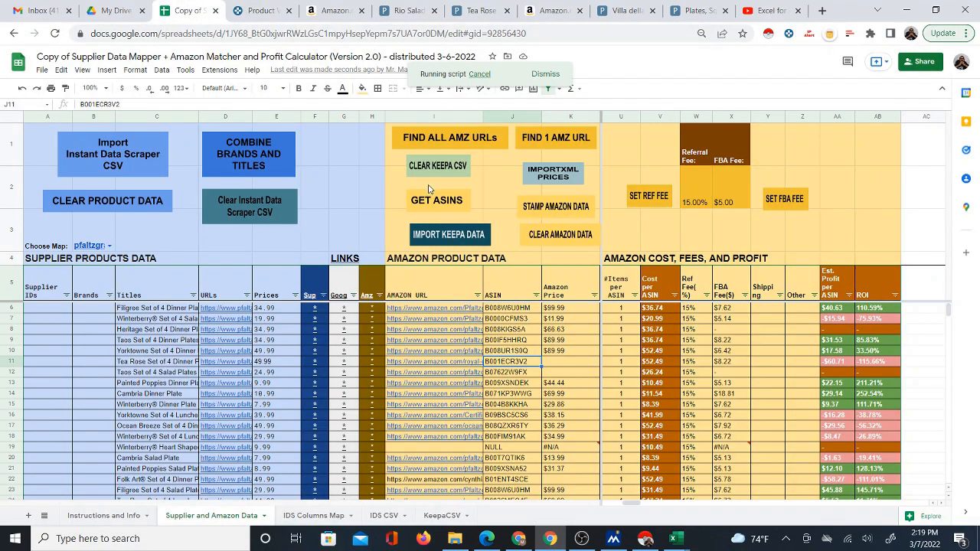
left_click(562, 364)
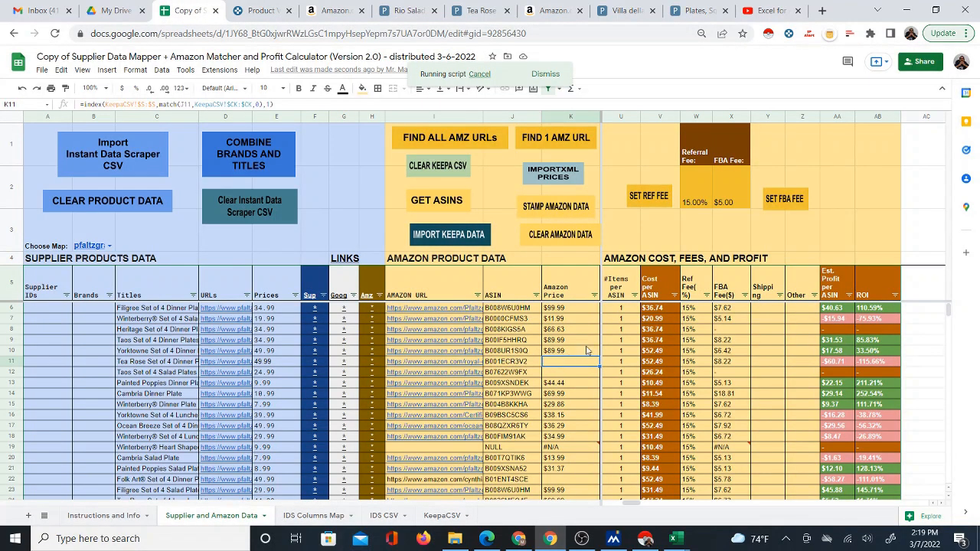
left_click(587, 341)
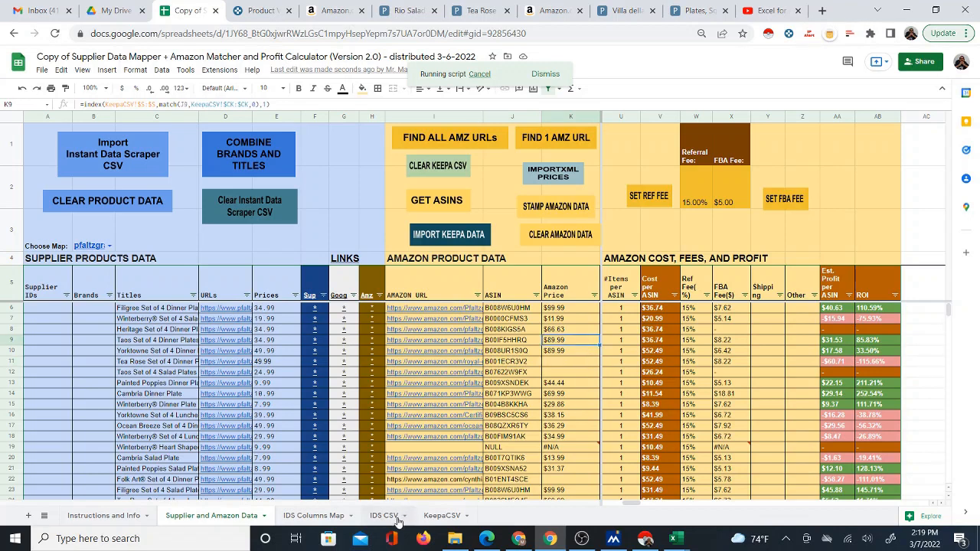
Step: Copy the ASIN B001ECR3V2 from J11 and search for it in the KeepaCSV sheet
left_click(522, 363)
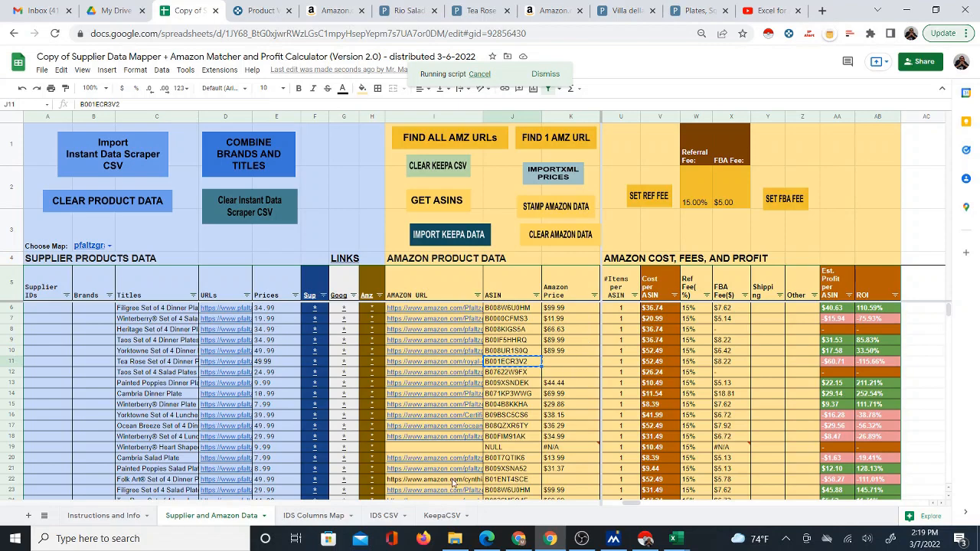
left_click(437, 516)
key("ctrl+f")
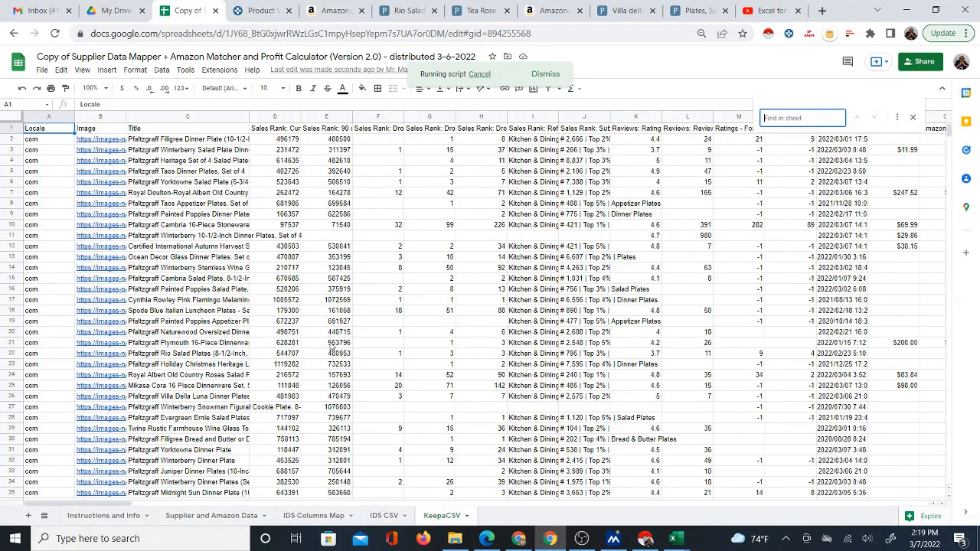
type("B001ECR3V2")
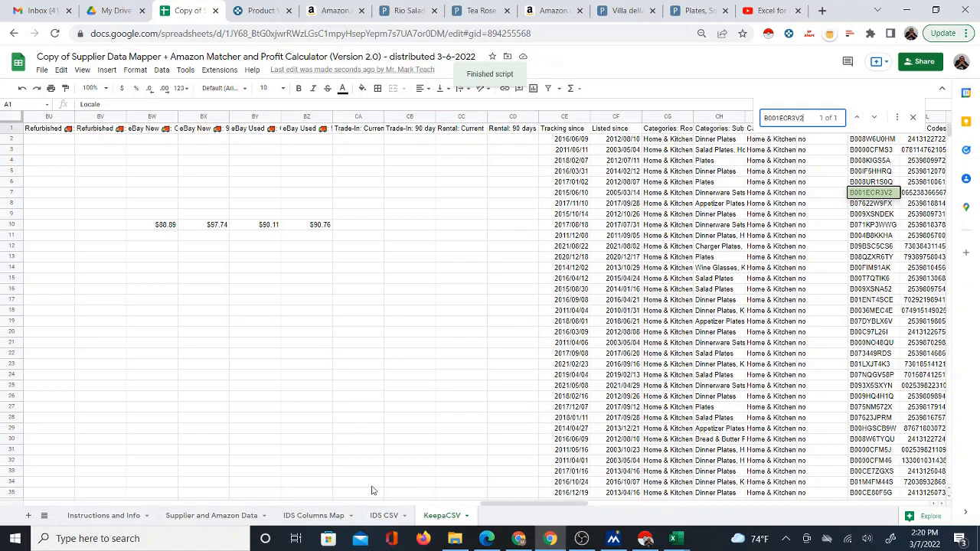
Step: Move the misplaced SET TAX% button on the Supplier and Amazon Data sheet to just below the Tax% value cell
left_click(228, 515)
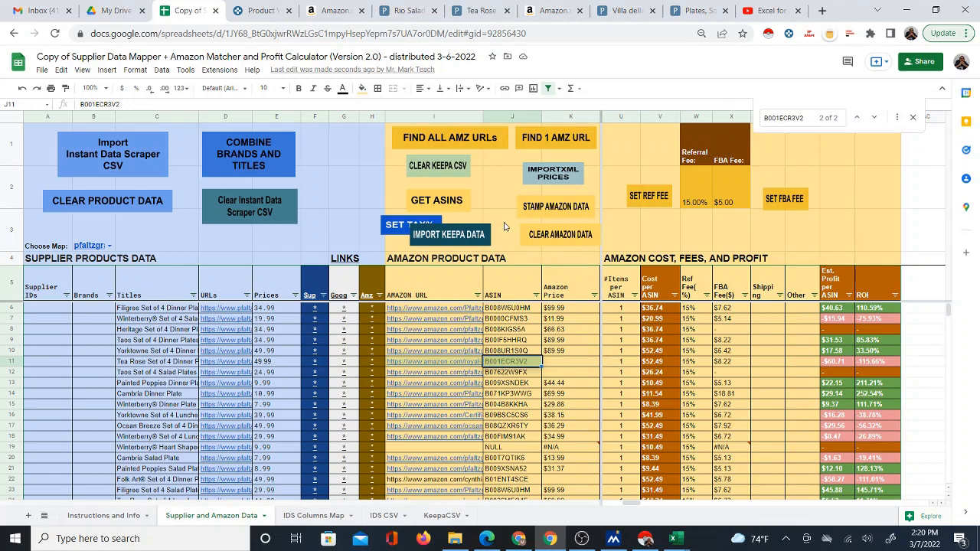
left_click(406, 225)
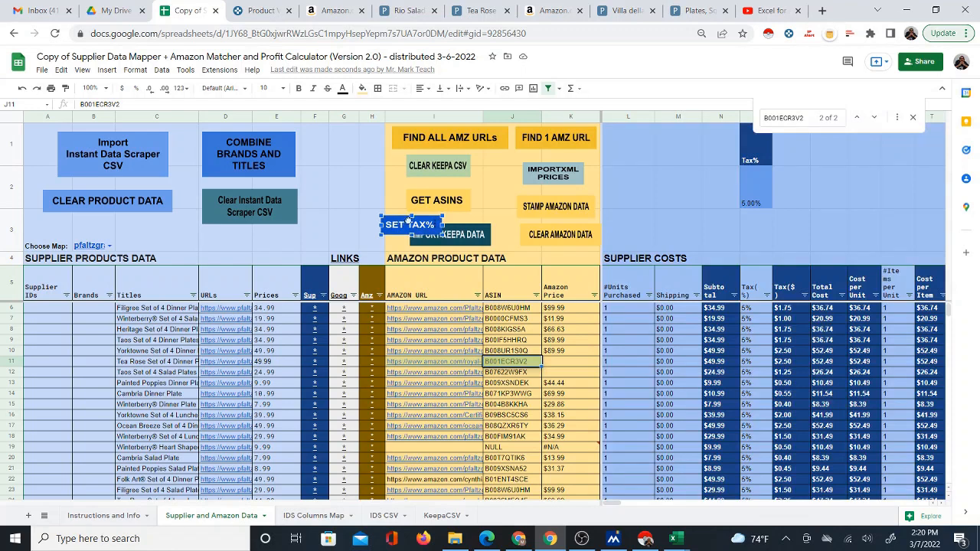
left_click_drag(410, 223, 751, 220)
left_click(638, 193)
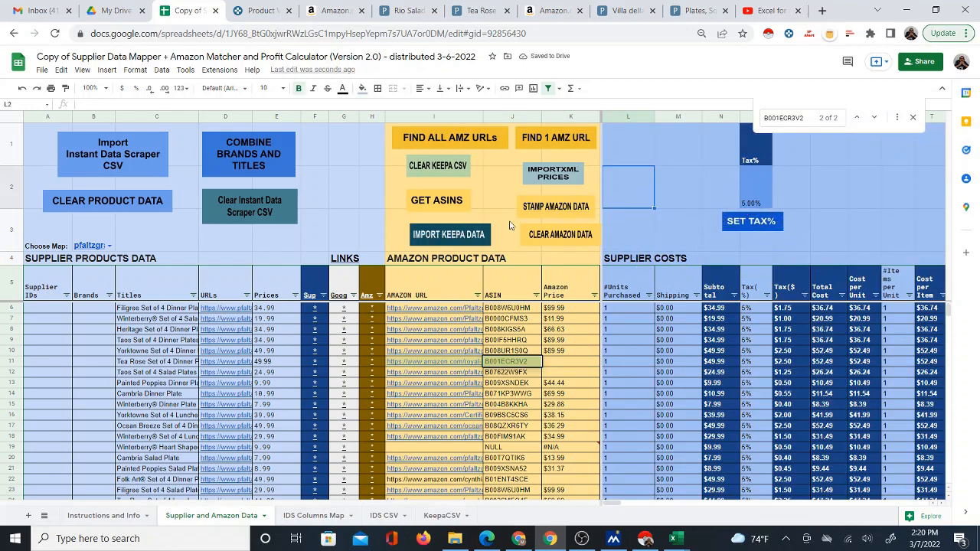
Step: Shift the IMPORT KEEPA DATA button slightly so it sits in line beneath GET ASINS
left_click(470, 228)
left_click_drag(466, 230, 458, 224)
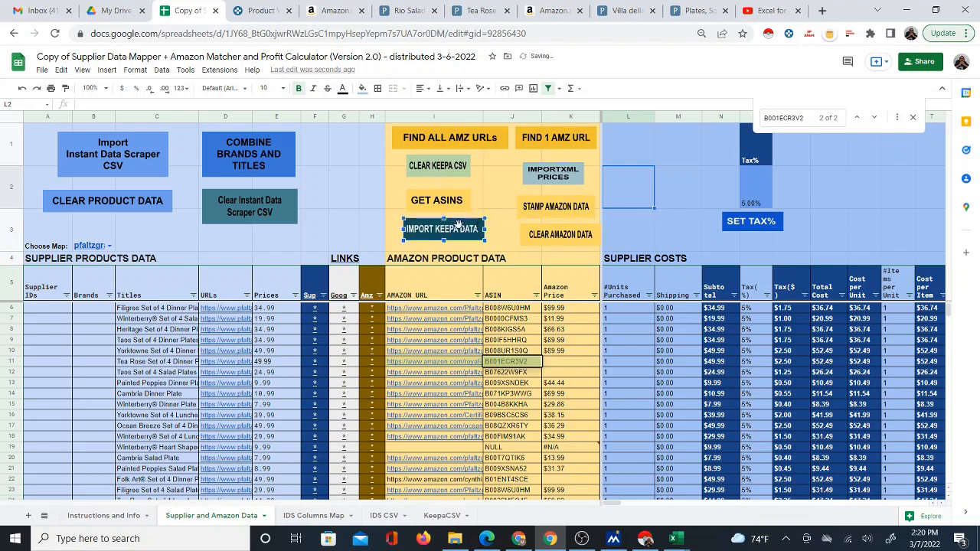
left_click(497, 197)
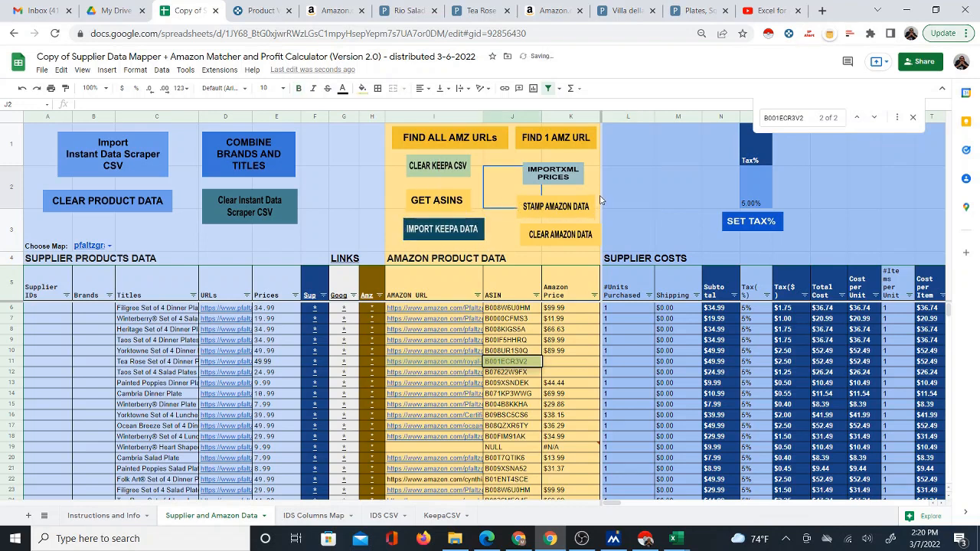
Step: Run the Stamp Amazon Data script to turn the Amazon Price formulas into fixed values, and check K6
left_click(556, 207)
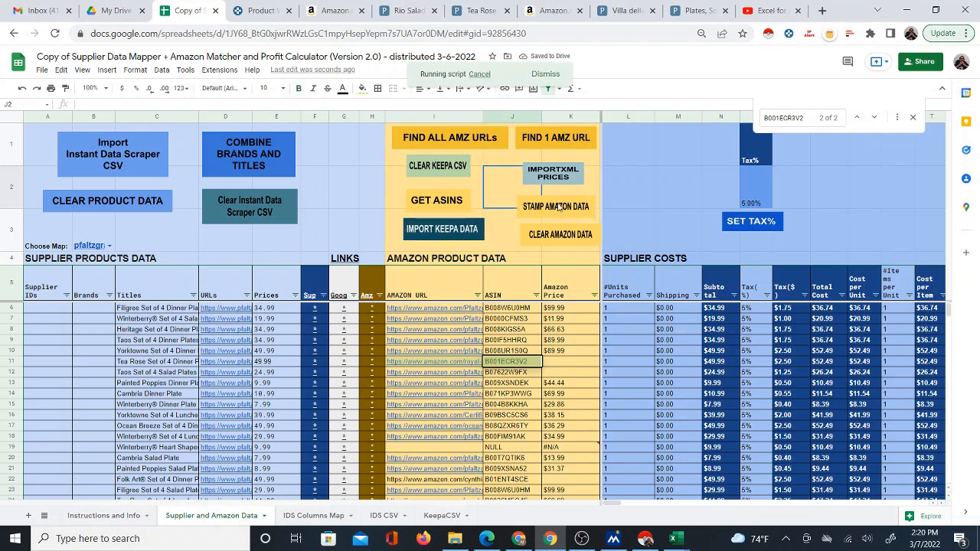
left_click(913, 119)
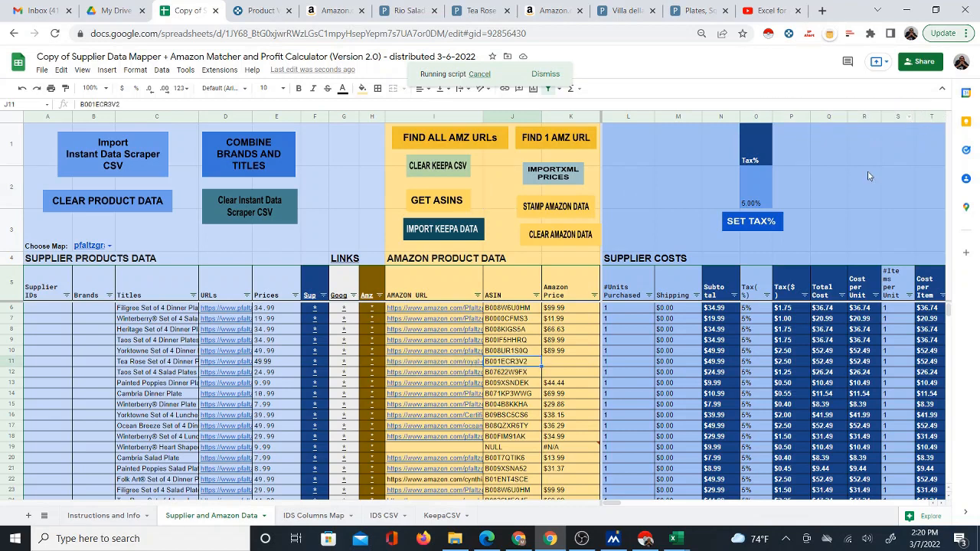
left_click(577, 309)
left_click_drag(623, 502, 635, 503)
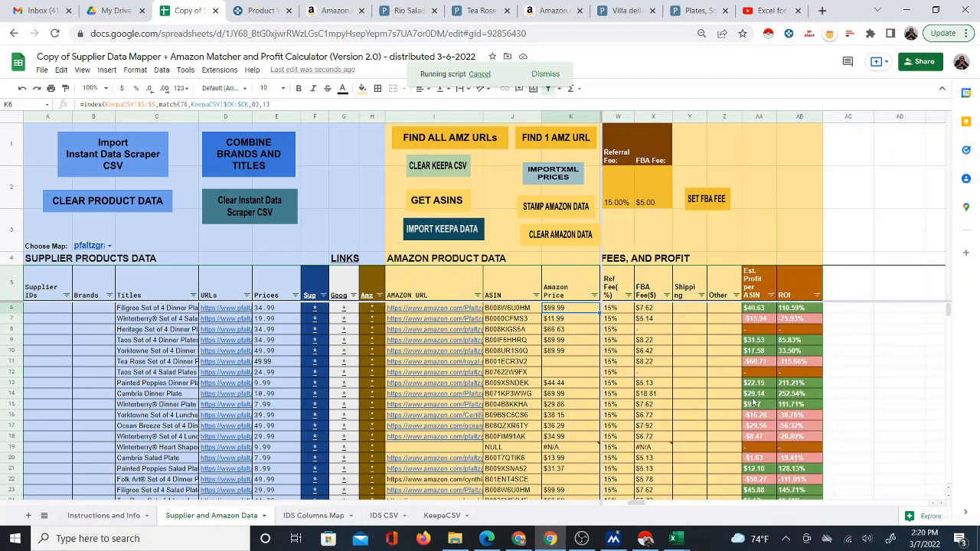
scroll(755, 402, "down", 8)
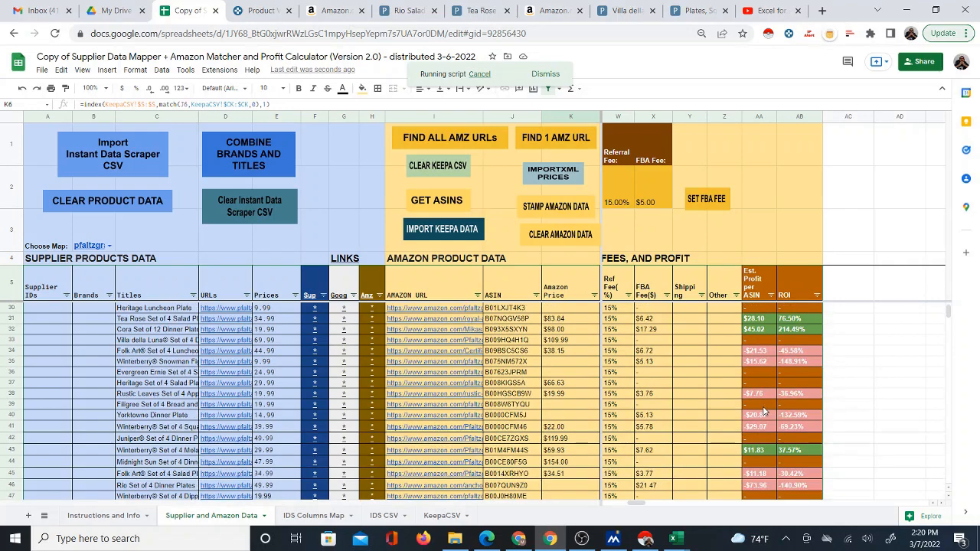
scroll(764, 411, "down", 2)
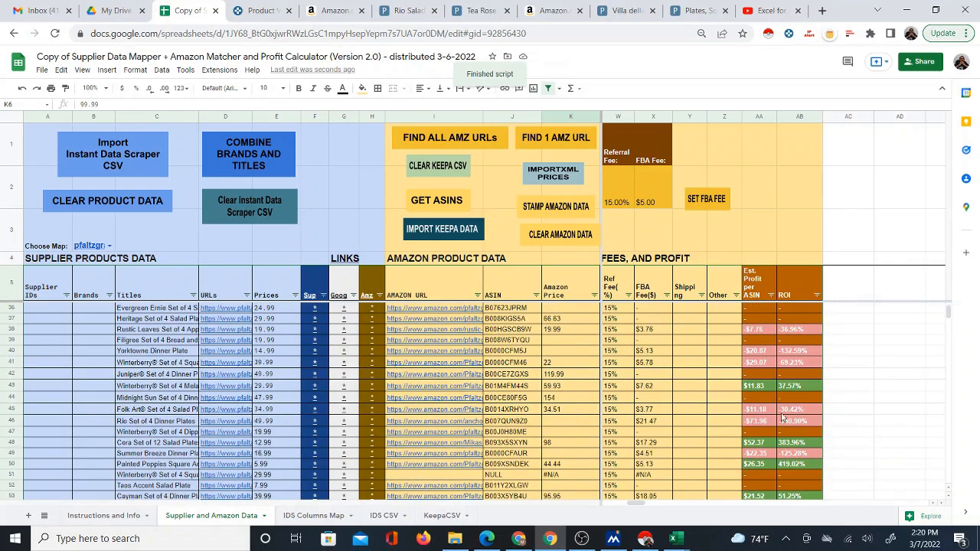
scroll(777, 410, "up", 10)
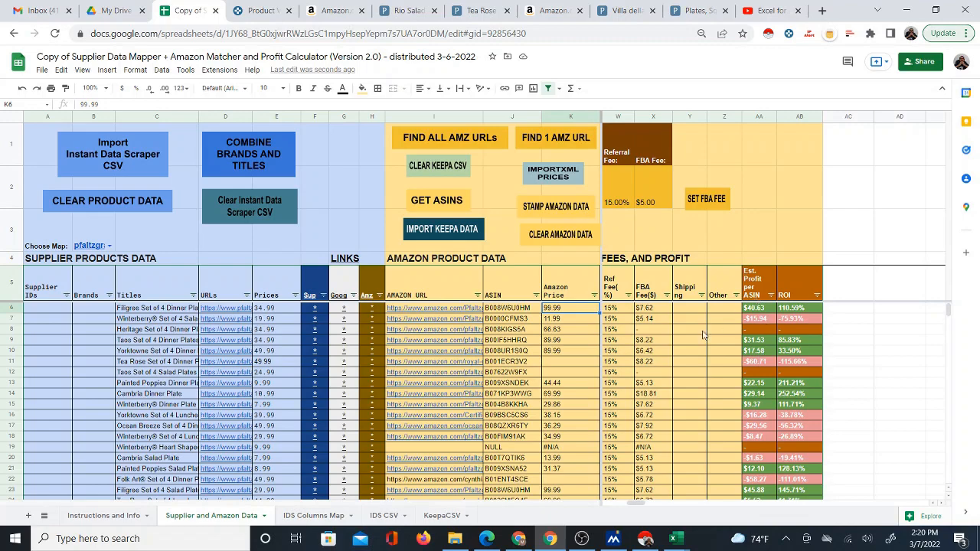
Step: Sort the product rows by the dark green 1 fill color of the Est. Profit per ASIN column and review the profitable rows
scroll(751, 381, "down", 2)
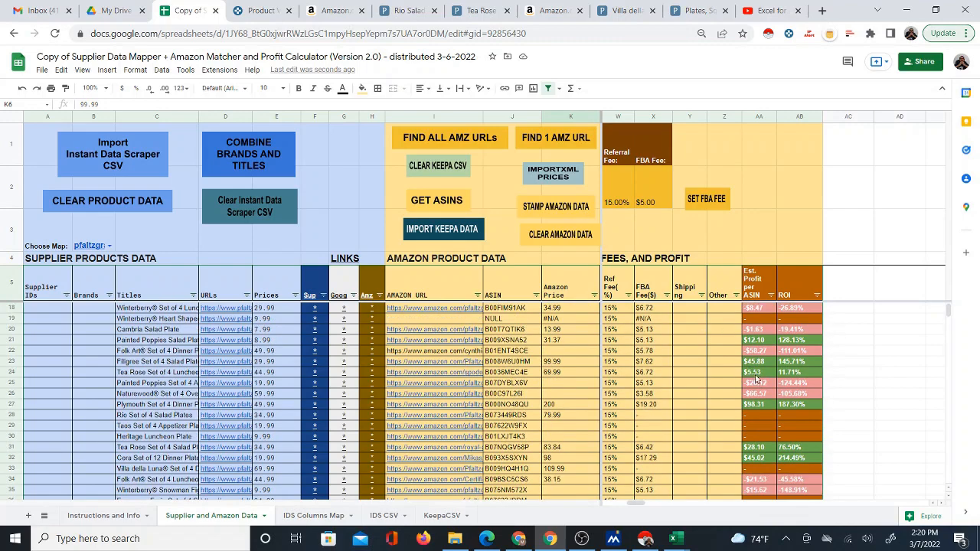
scroll(758, 432, "up", 1)
scroll(759, 435, "up", 1)
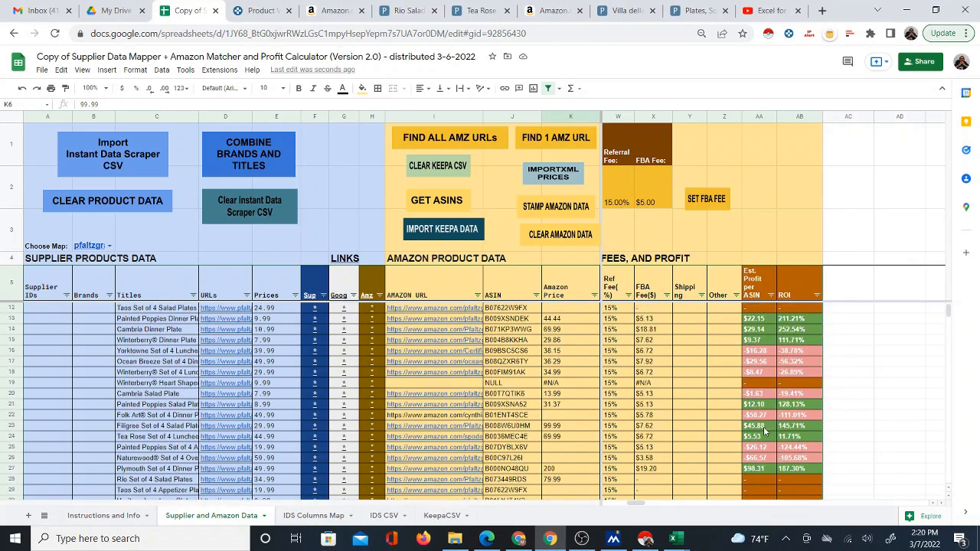
left_click(772, 296)
mouse_move(742, 347)
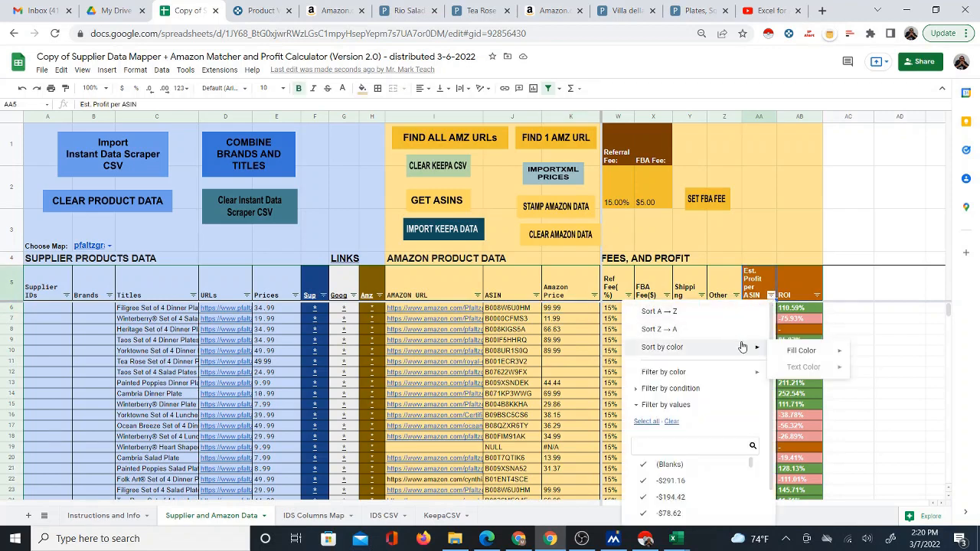
mouse_move(806, 350)
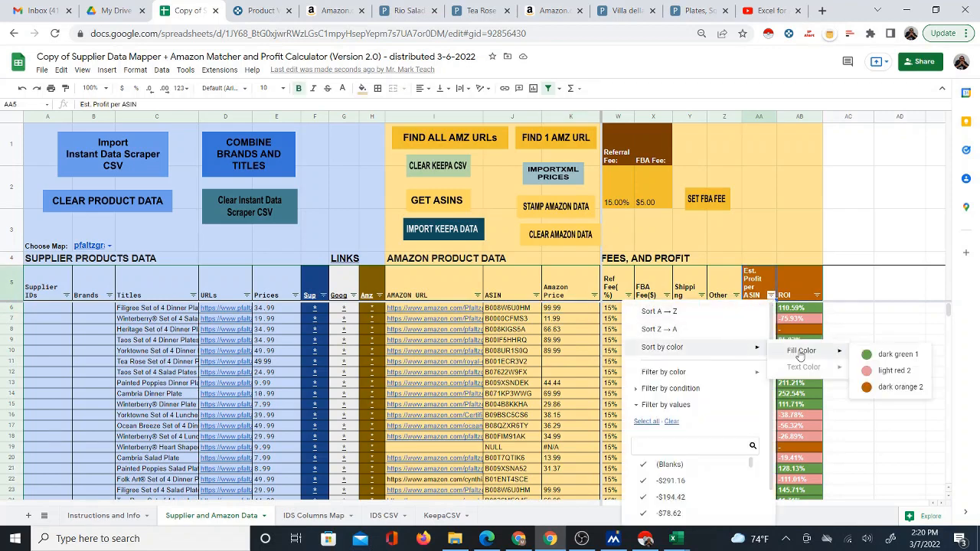
left_click(870, 355)
scroll(764, 369, "down", 8)
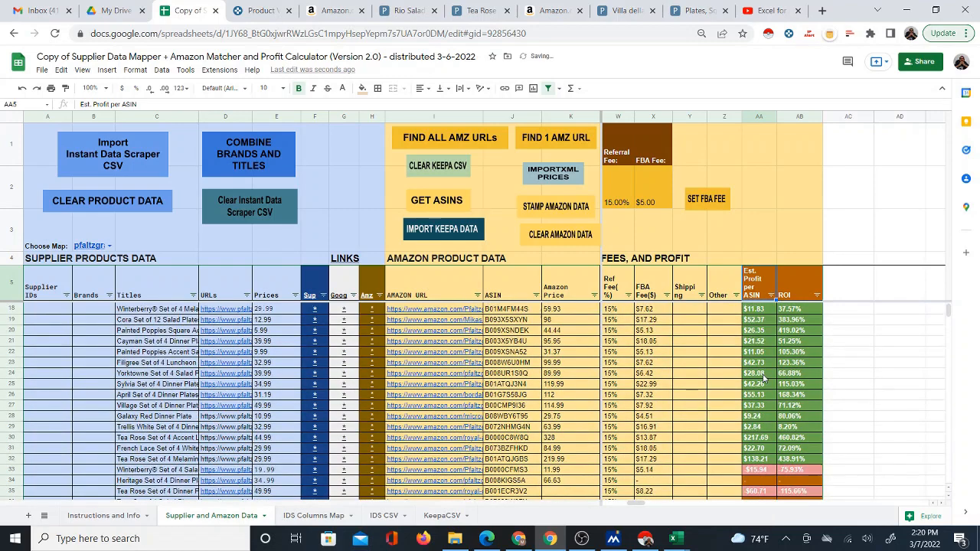
scroll(763, 391, "up", 8)
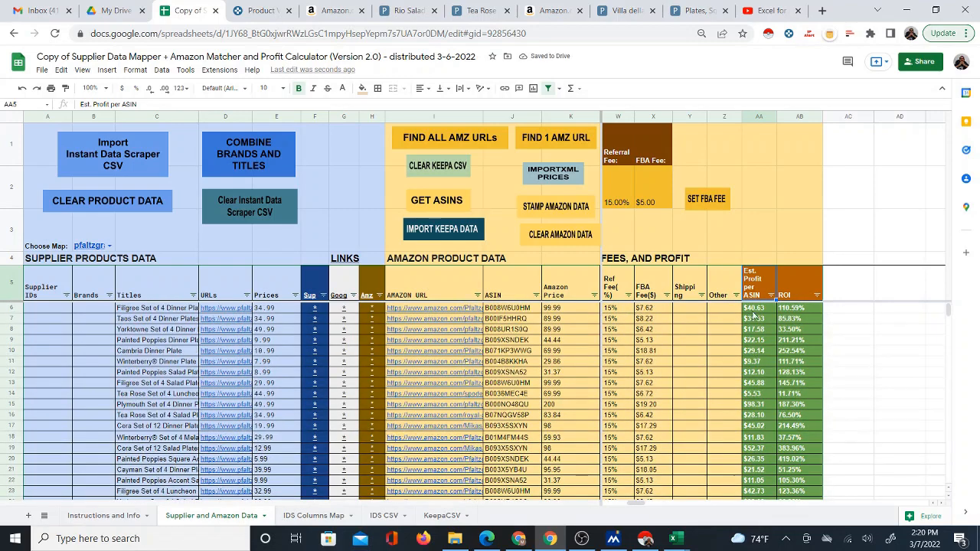
Step: Open the supplier page and the Amazon page linked in row 6 for the Filigree Set of 4 Dinner Plates
left_click(321, 309)
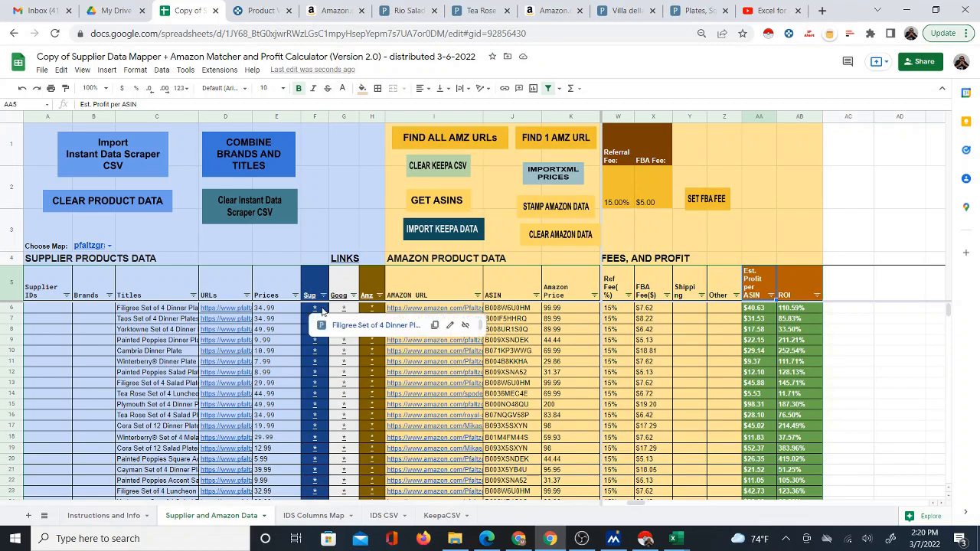
left_click(350, 328)
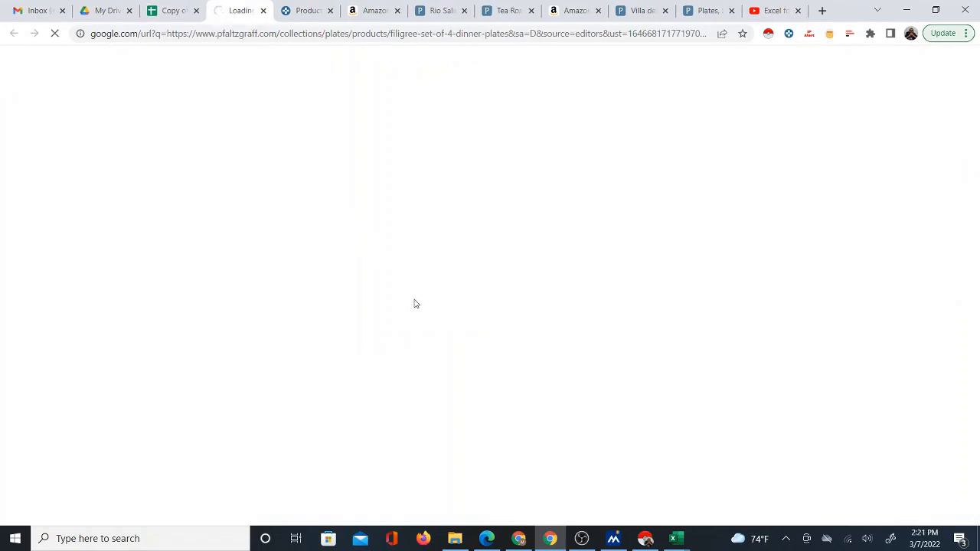
left_click(176, 11)
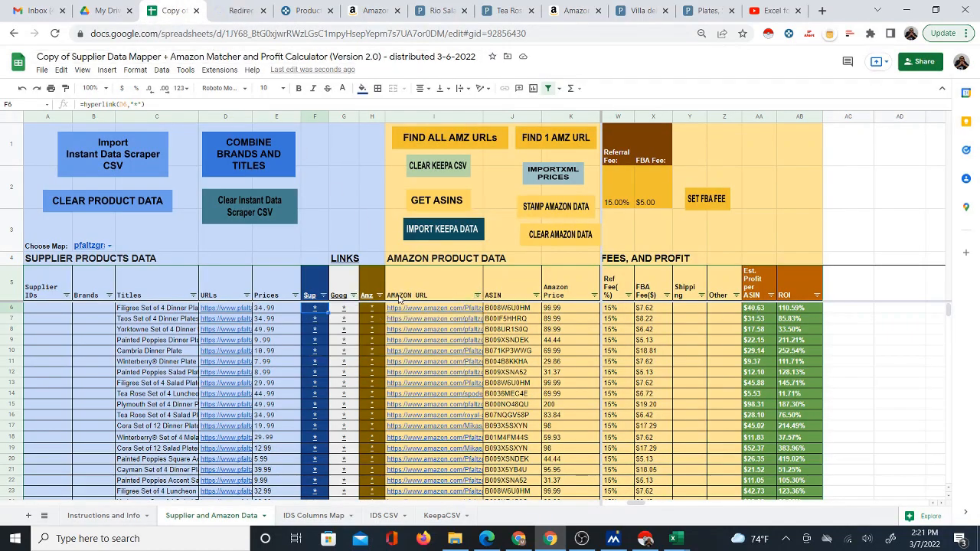
left_click(373, 308)
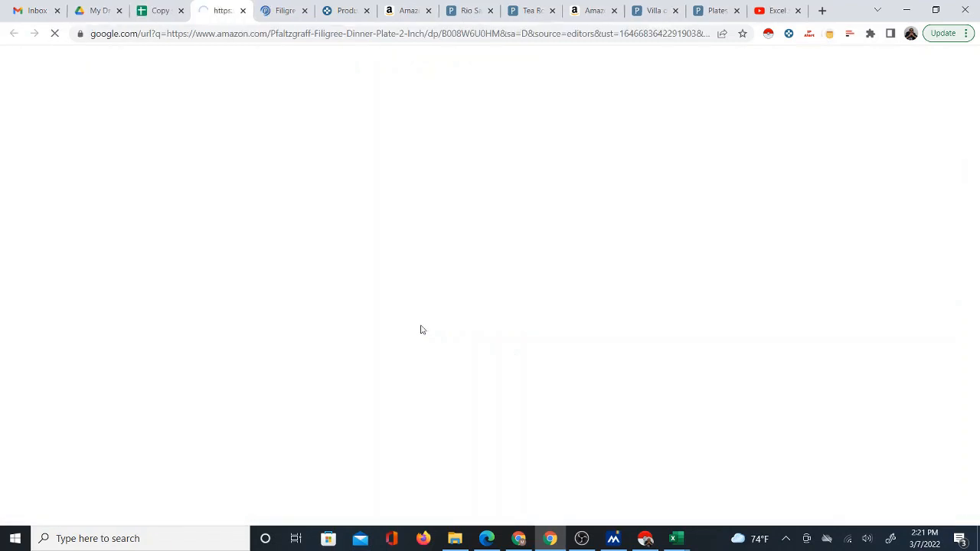
left_click(419, 328)
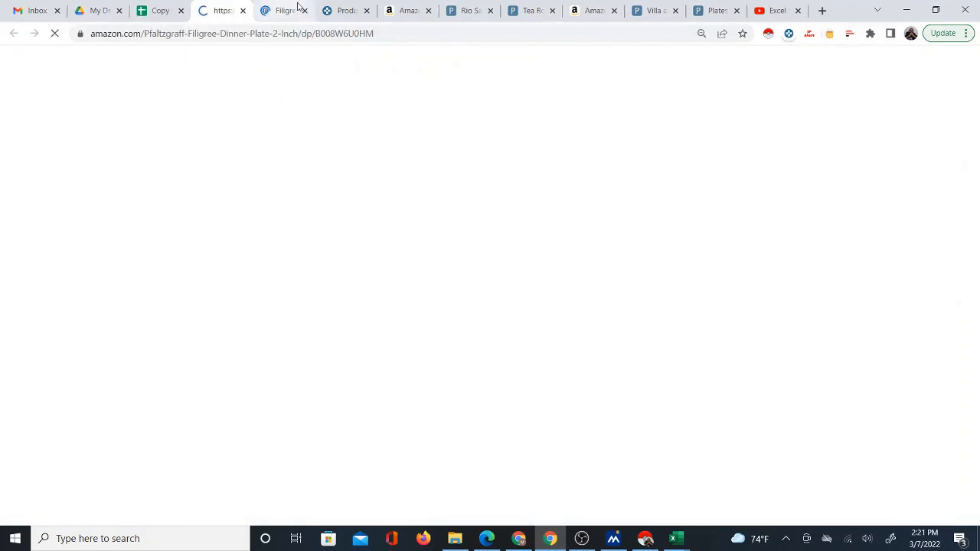
Step: Close the leftover browser tabs for the Rio, Tea Rose, Villa della Luna and Plates pages and the Amazon page among them
left_click(450, 13)
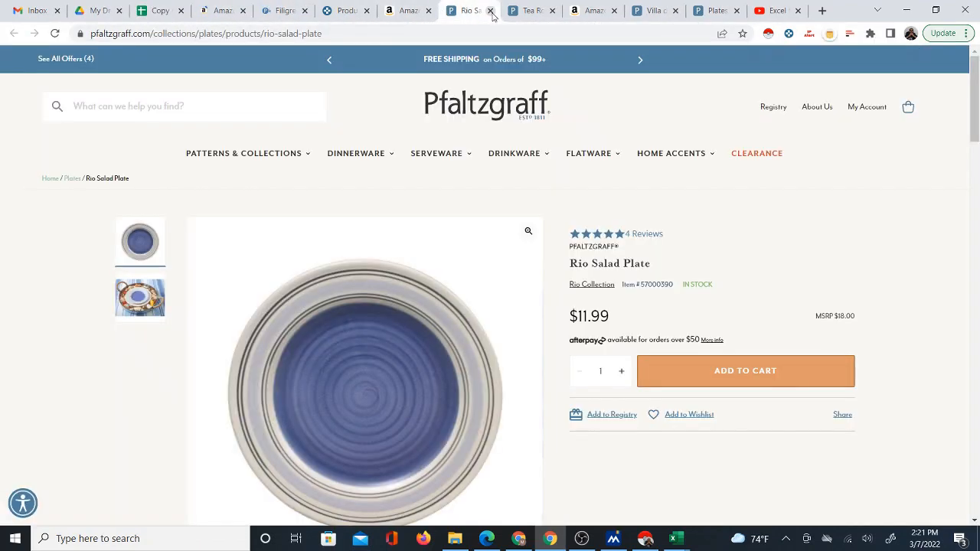
left_click(491, 11)
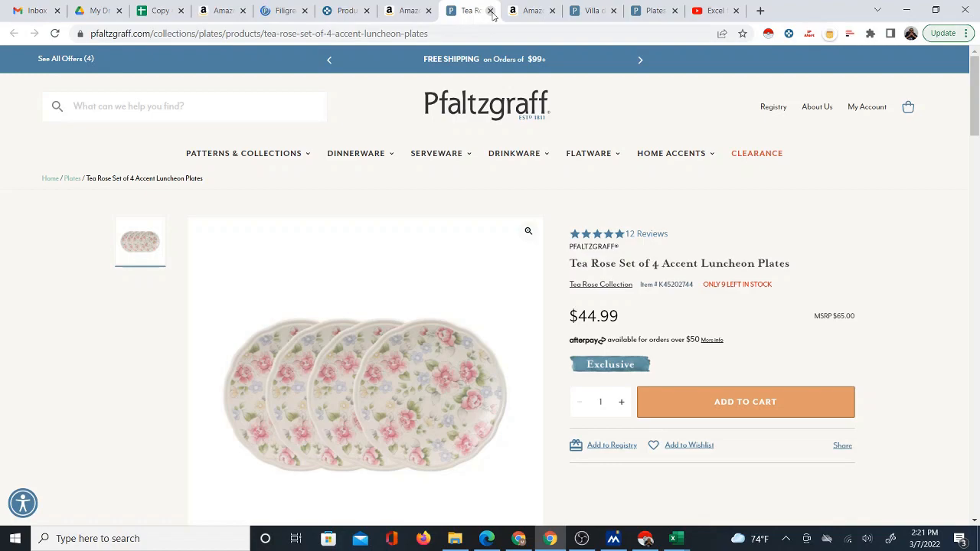
left_click(491, 10)
left_click(491, 10)
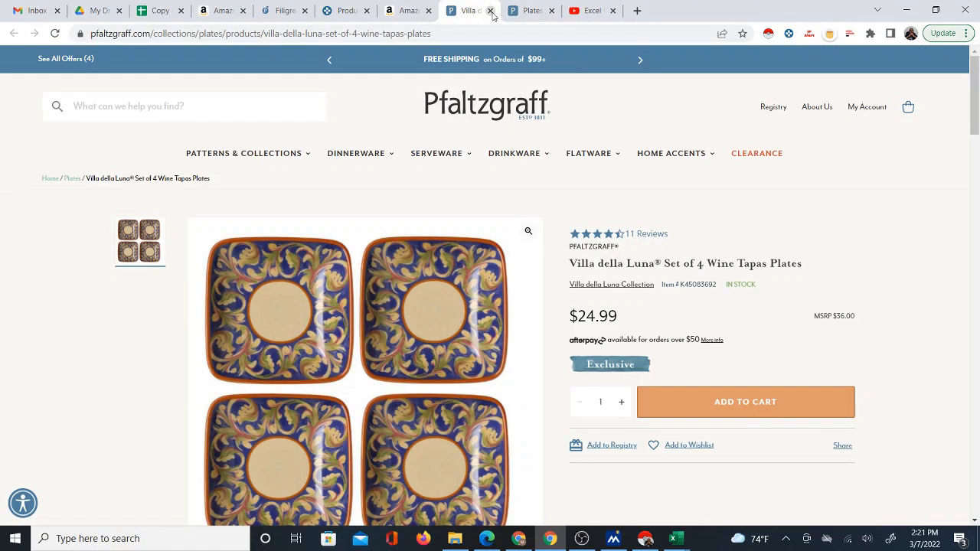
left_click(491, 11)
left_click(491, 11)
Step: Place the Filigree Amazon tab after the matching Pfaltzgraff supplier tab and compare the two dinner plate listings
left_click(346, 15)
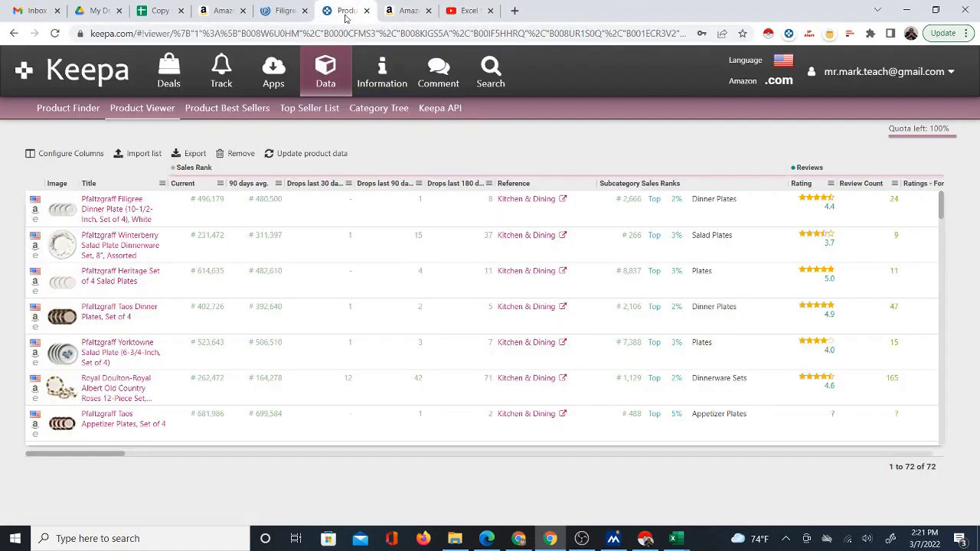
left_click(274, 13)
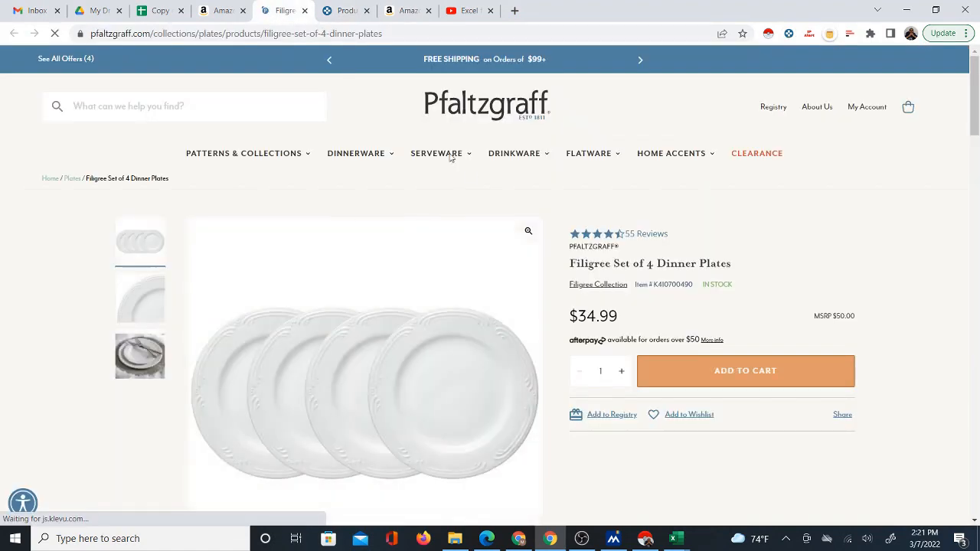
left_click(360, 13)
left_click_drag(360, 14, 468, 11)
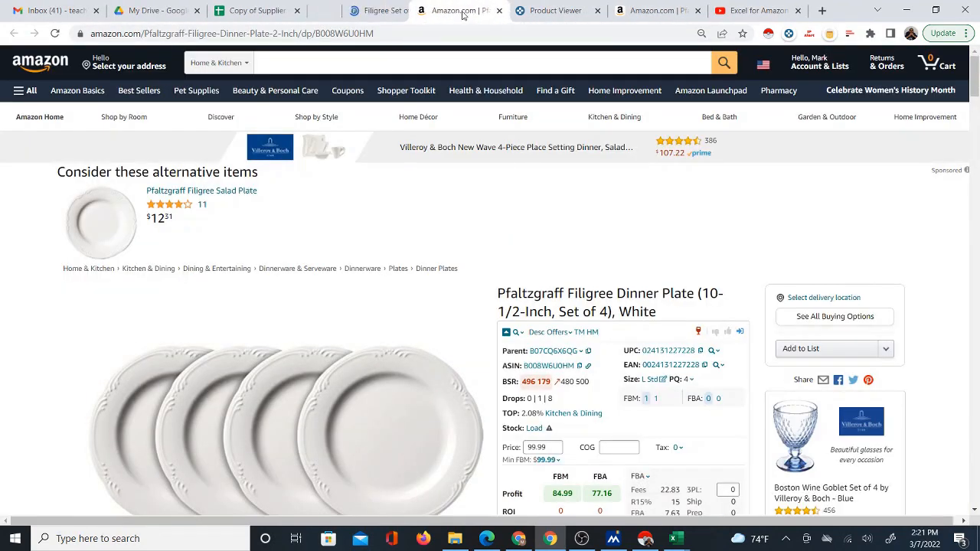
scroll(669, 297, "down", 1)
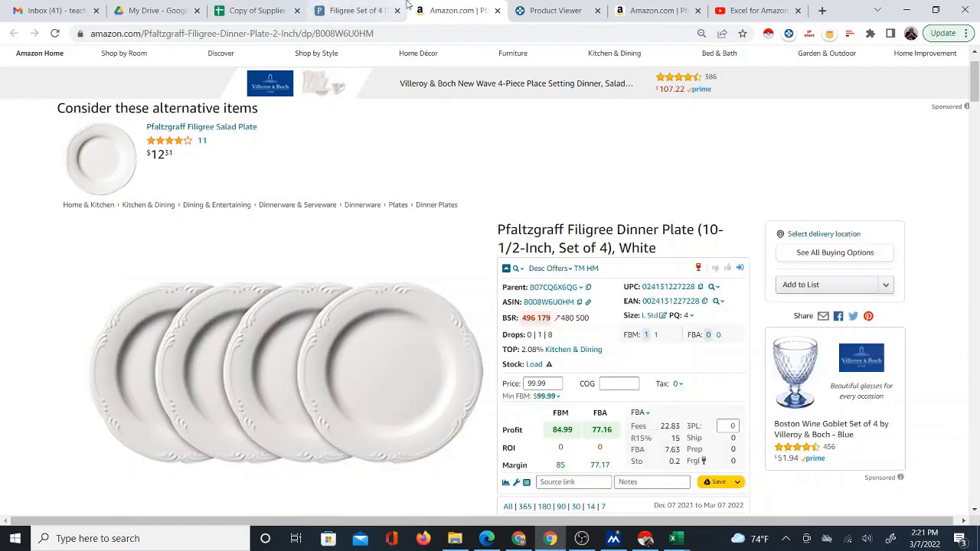
Step: Check the Filigree Set of 4 Dinner Plates price on the supplier page and set the COG on its Amazon page to 34.99
left_click(358, 10)
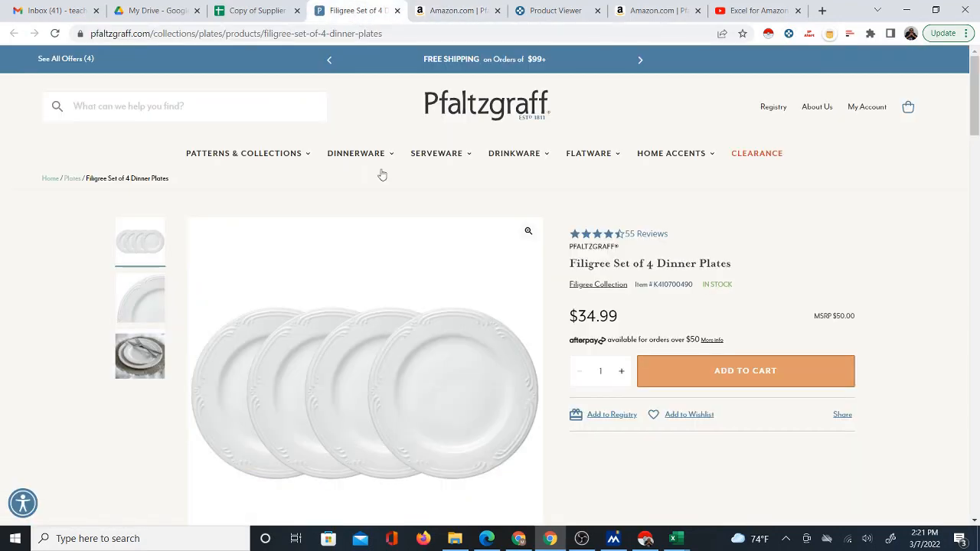
left_click(450, 8)
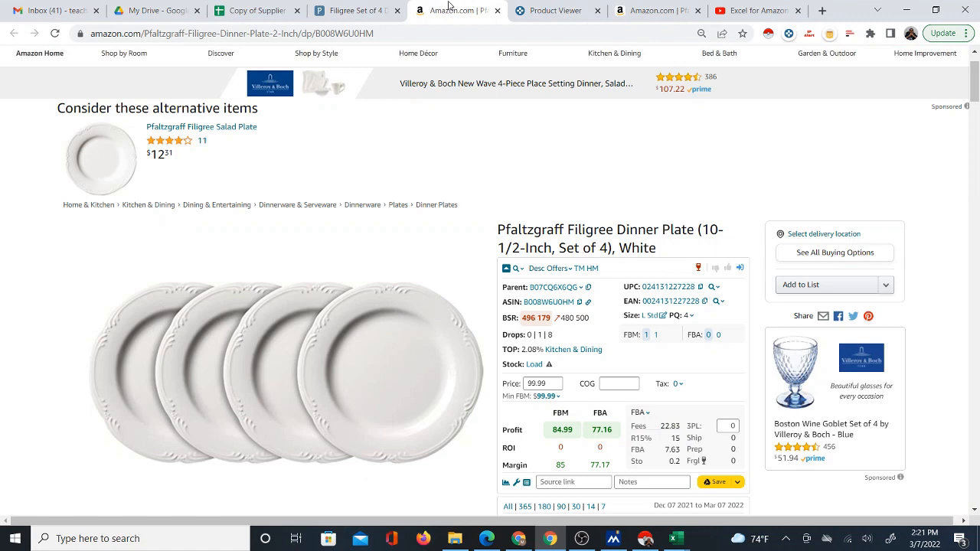
left_click(627, 378)
type("34.99")
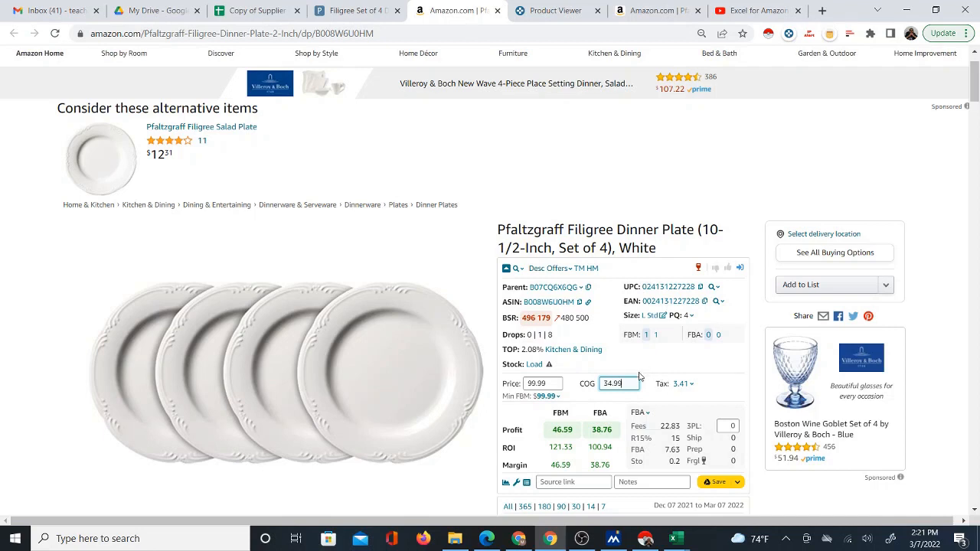
Step: Compare the Amazon page calculator's profit and ROI for the Filigree plates with the ROI in row 6 of the spreadsheet
mouse_move(603, 449)
left_click(257, 10)
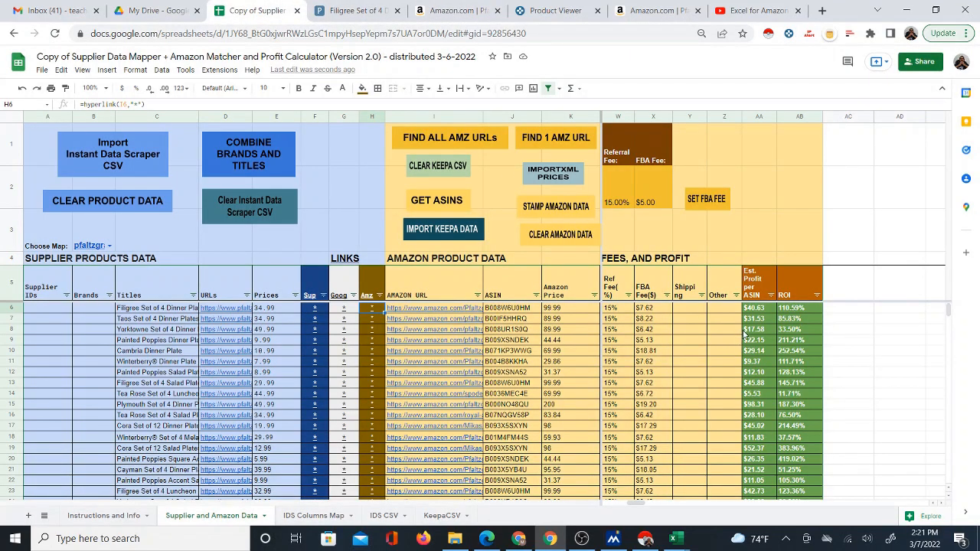
left_click(799, 310)
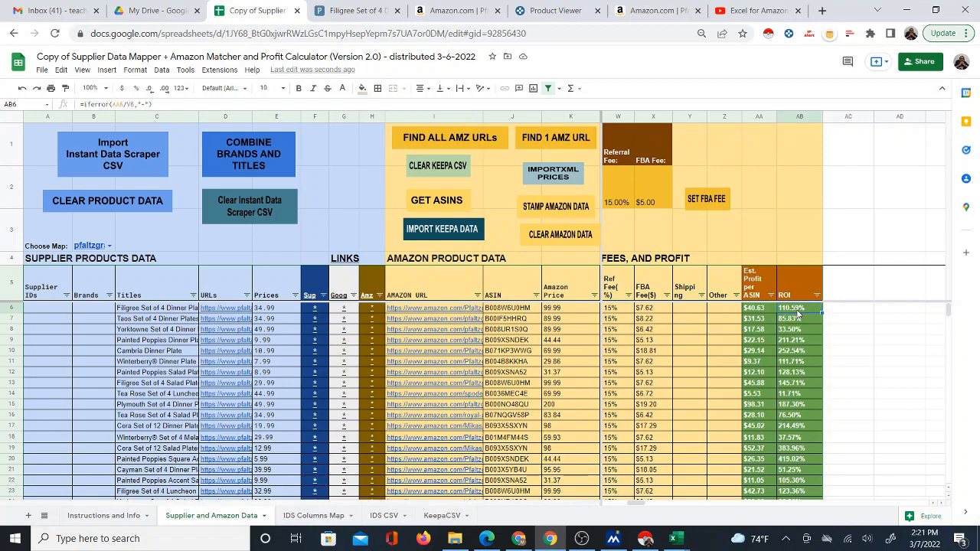
left_click(360, 10)
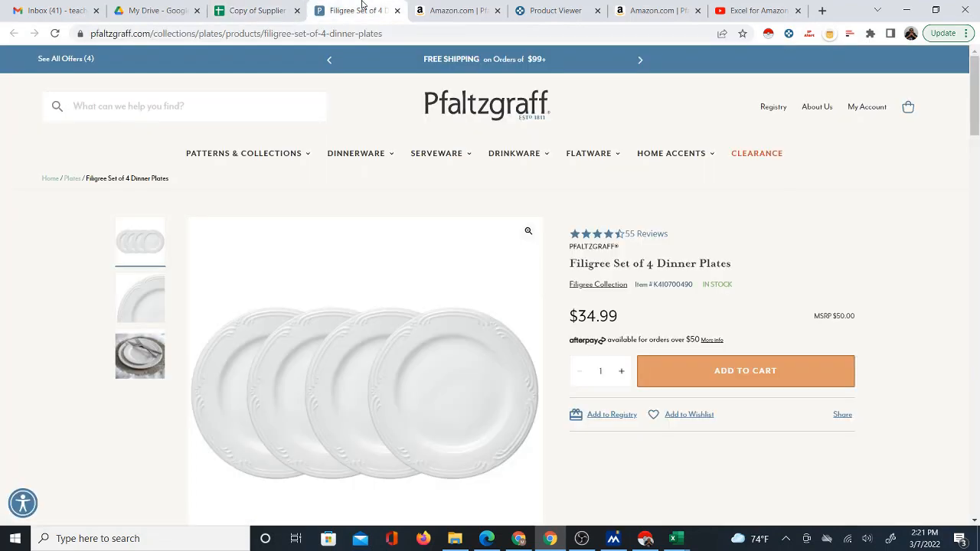
left_click(407, 10)
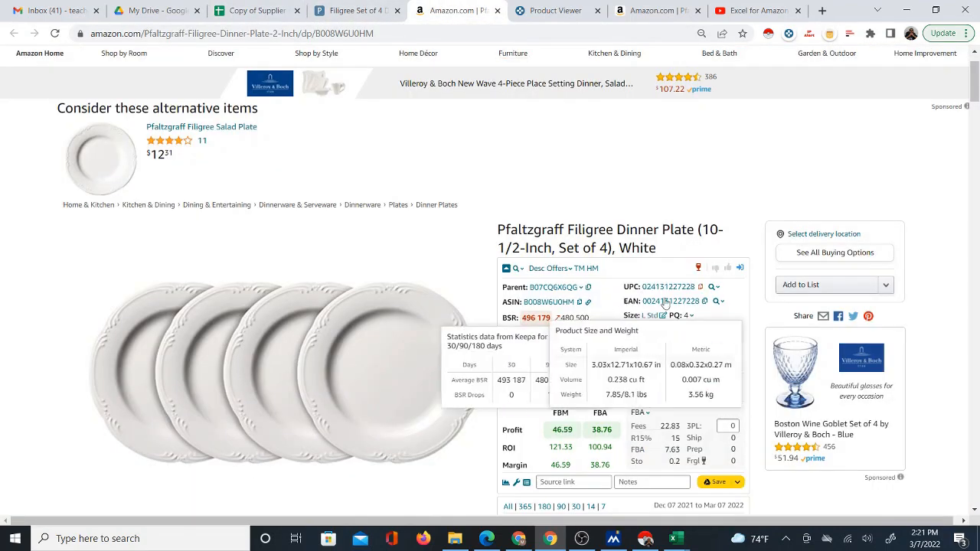
scroll(701, 310, "down", 2)
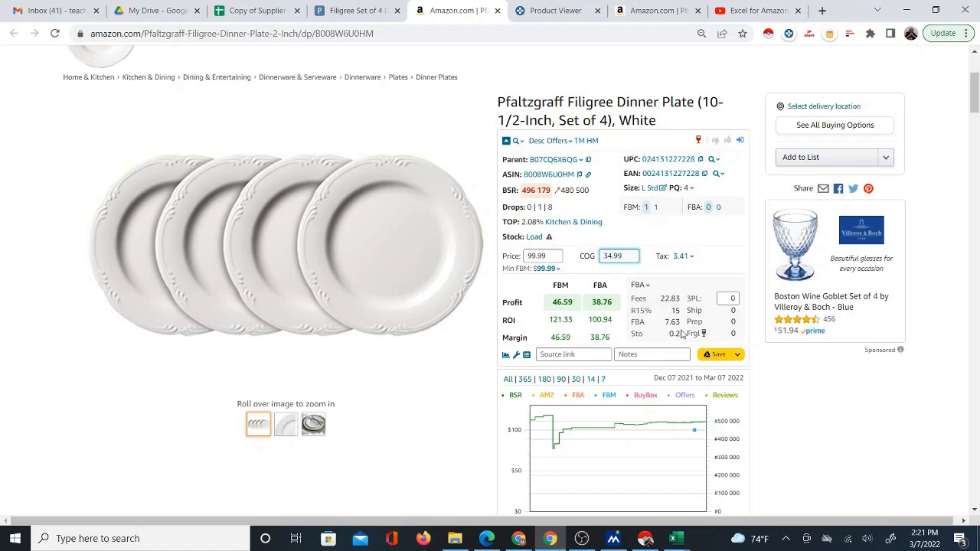
Step: Examine the FBA Fee, Shipping and Other cells in row 6 of the spreadsheet
left_click(258, 10)
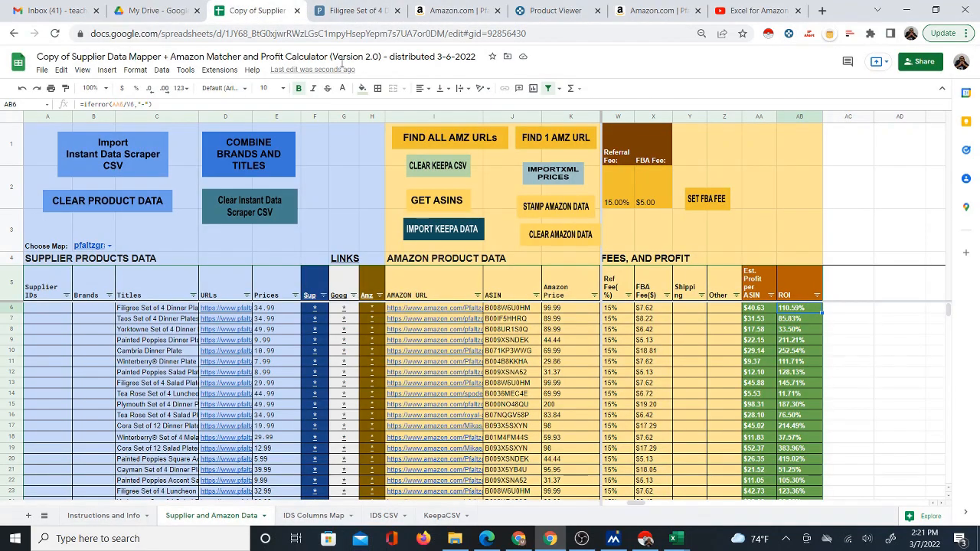
left_click(720, 310)
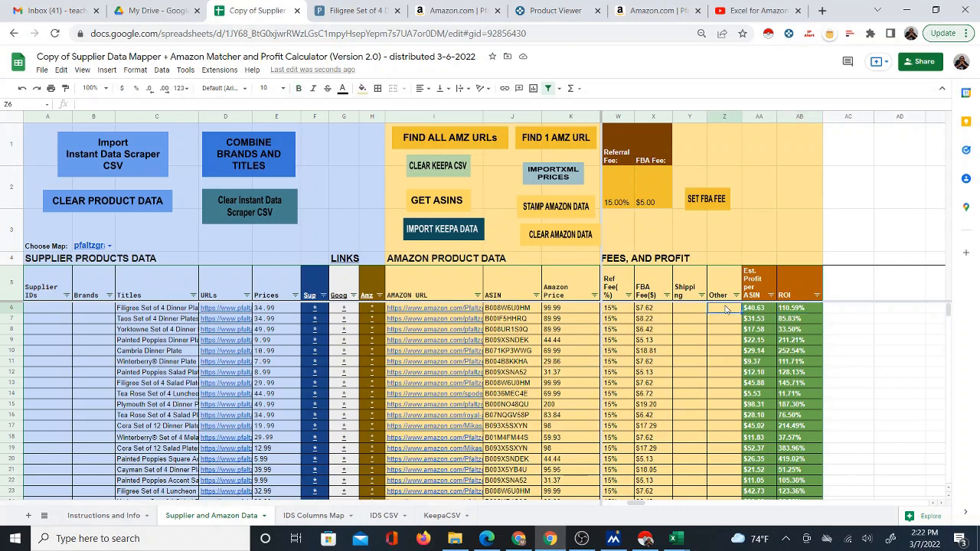
key("Left")
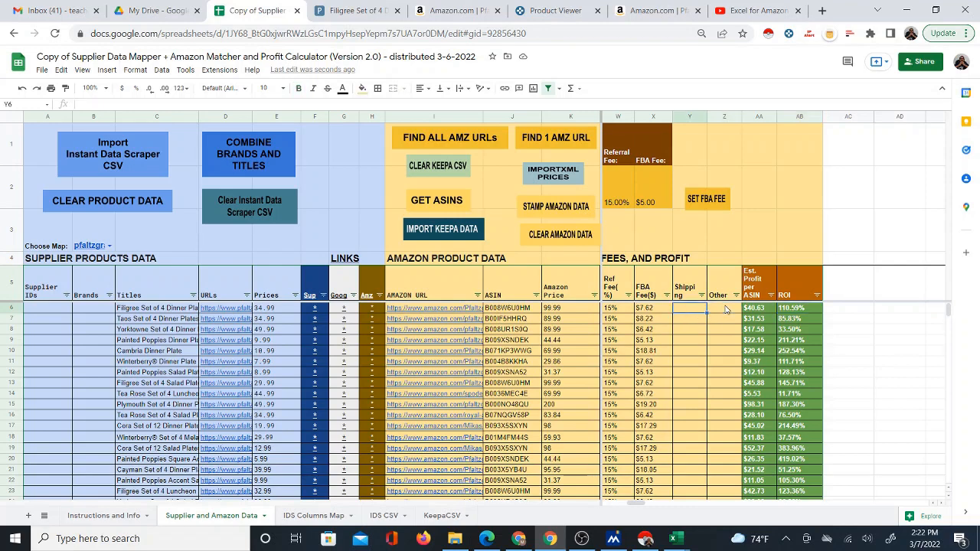
left_click(726, 309)
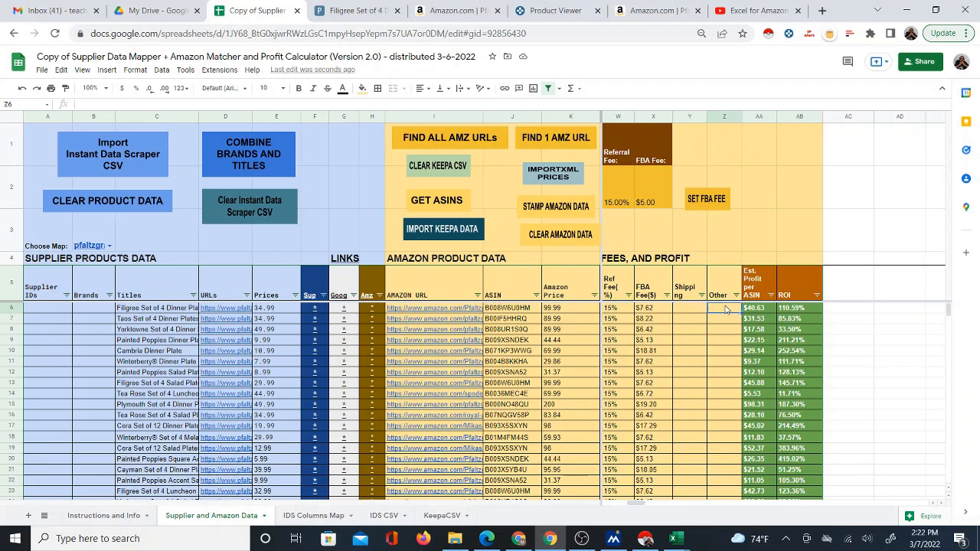
key("Left")
key("Left")
key("Left")
key("Right")
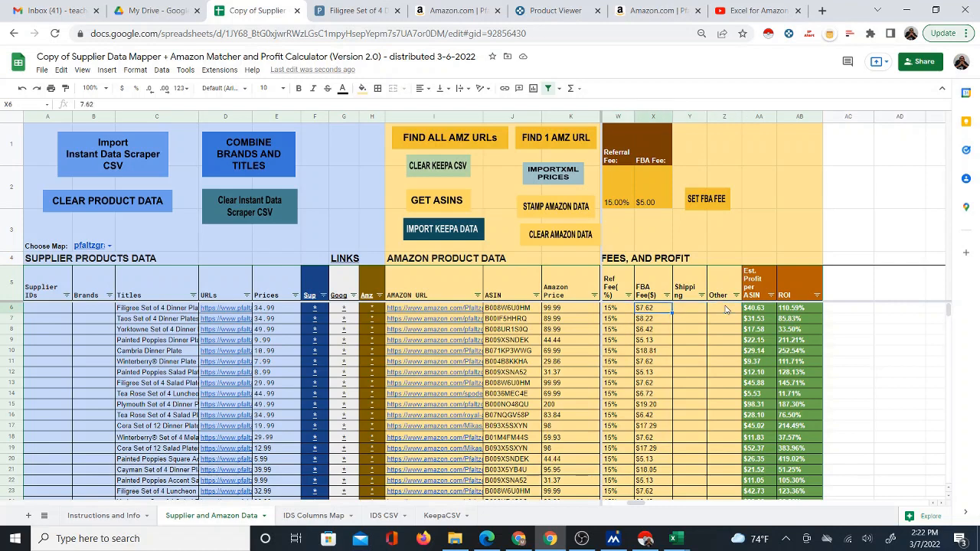
key("Right")
key("Left")
key("Right")
key("Left")
key("Left")
key("Right")
key("Right")
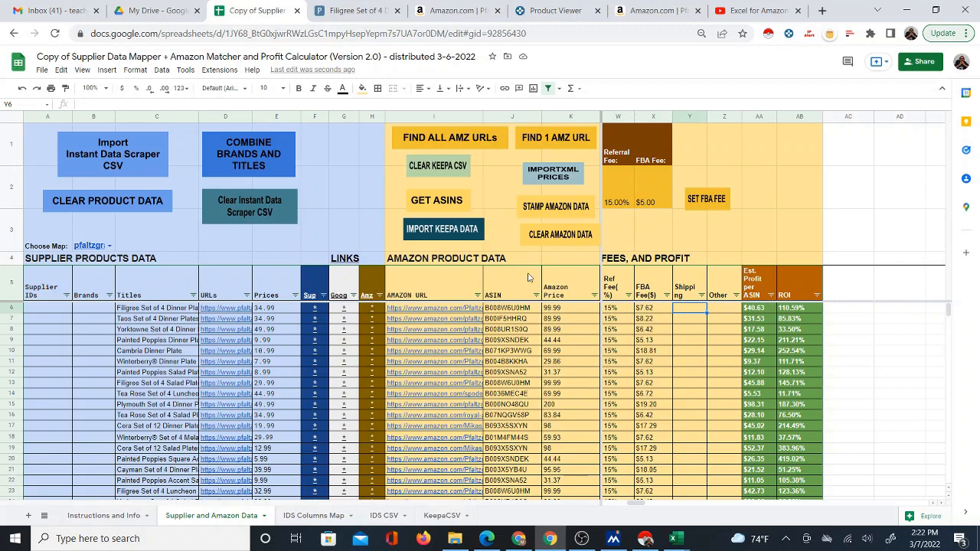
Step: Open the supplier page and the Amazon page linked in row 7 for the Taos Set of 4 Dinner Plates
left_click(314, 320)
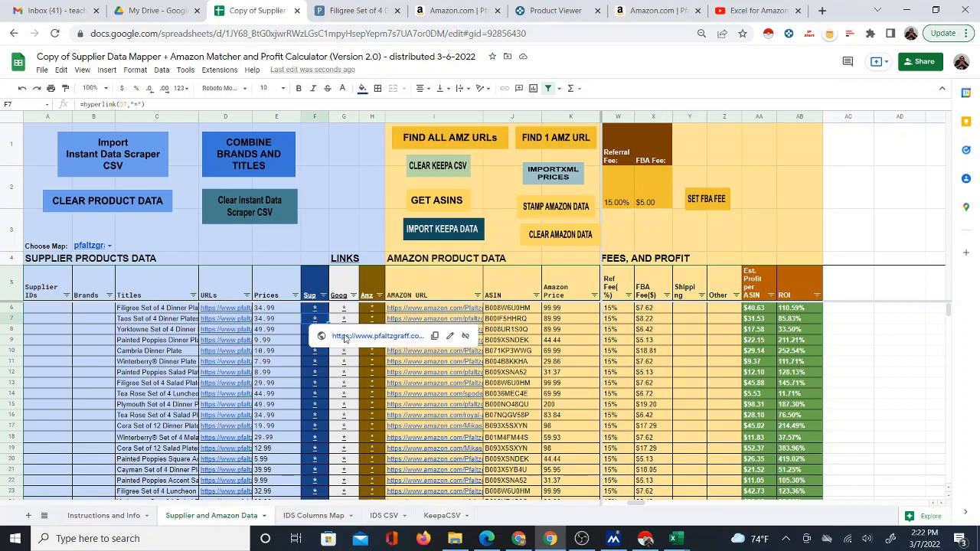
left_click(346, 340)
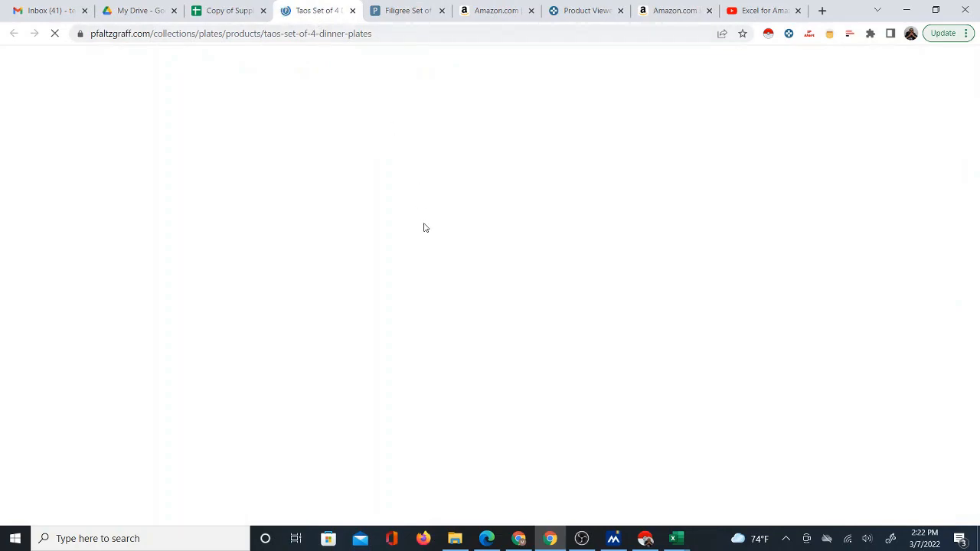
left_click(224, 10)
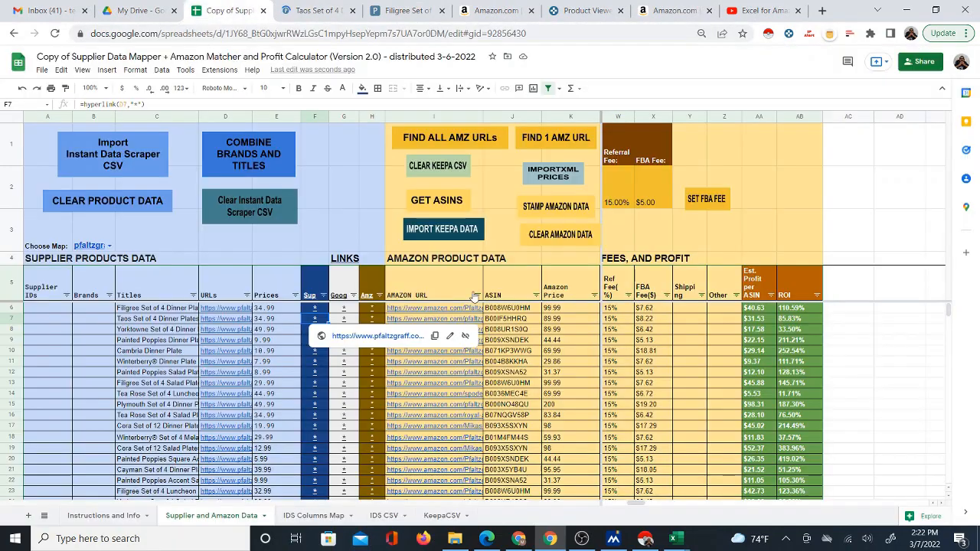
left_click(371, 320)
left_click(408, 338)
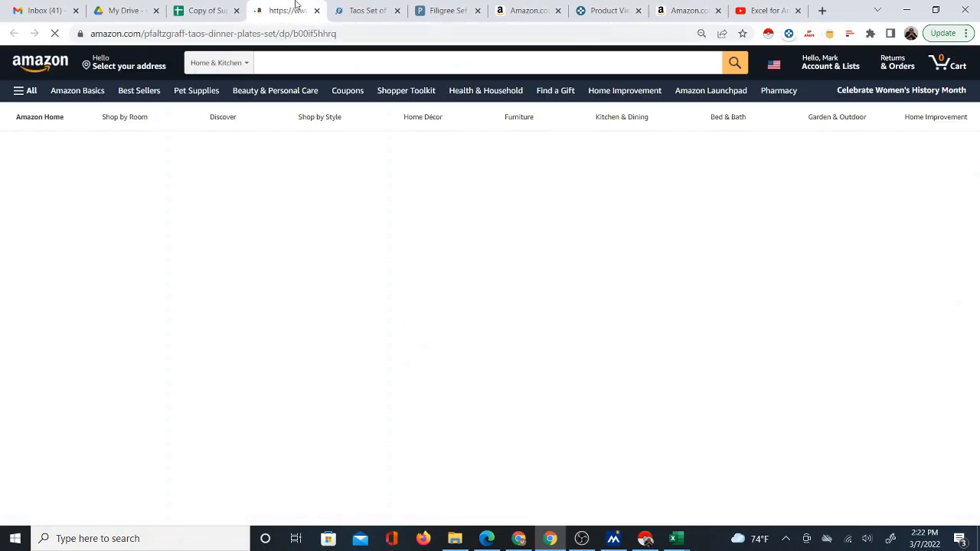
Step: Open the supplier page and the Amazon page linked in row 8 for the Yorktowne Set of 4 Dinner Plates
left_click(222, 10)
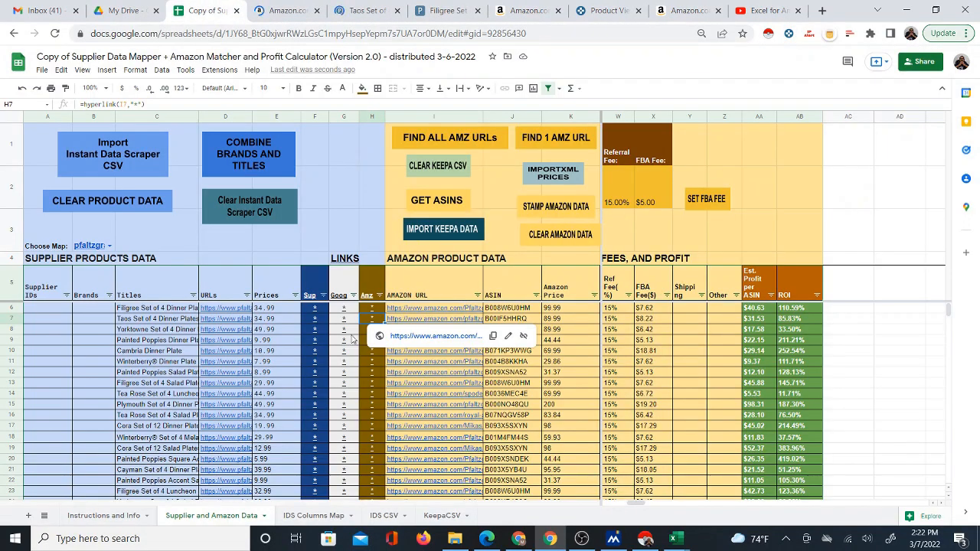
left_click(320, 332)
left_click(351, 347)
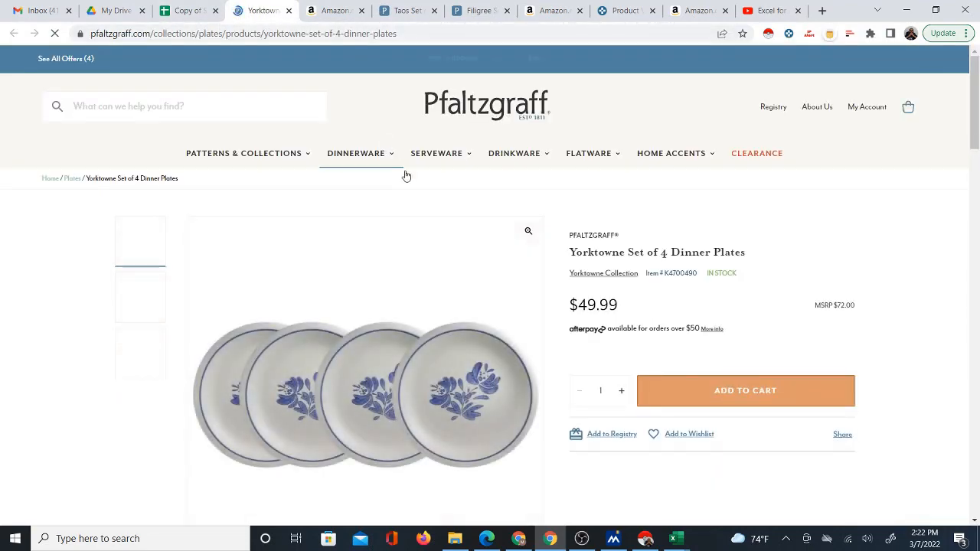
key("ctrl+shift+Tab")
left_click_drag(372, 318, 379, 330)
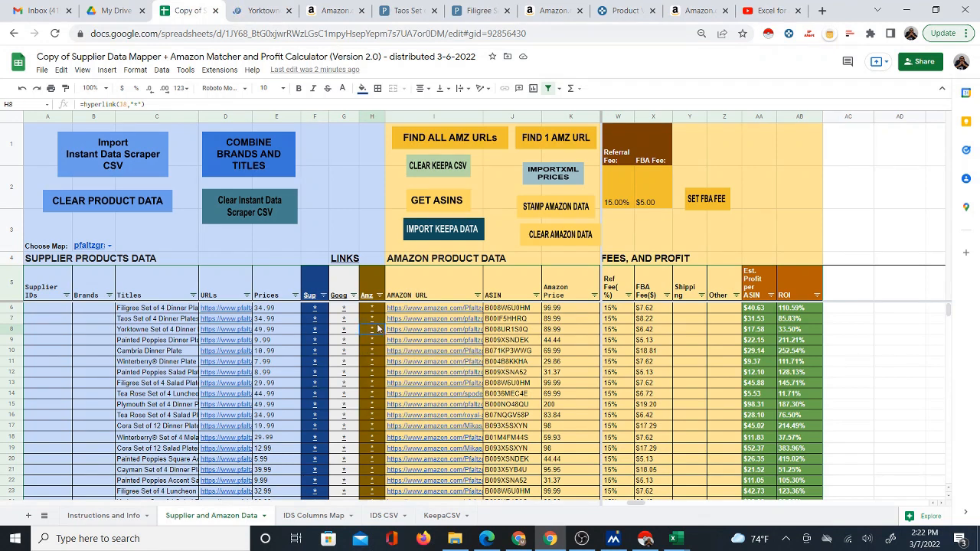
left_click(377, 330)
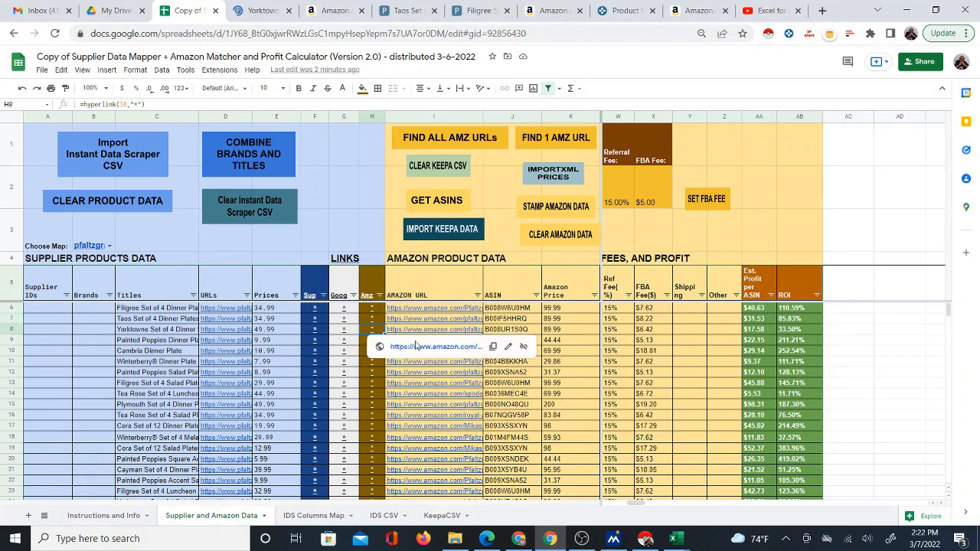
left_click(416, 346)
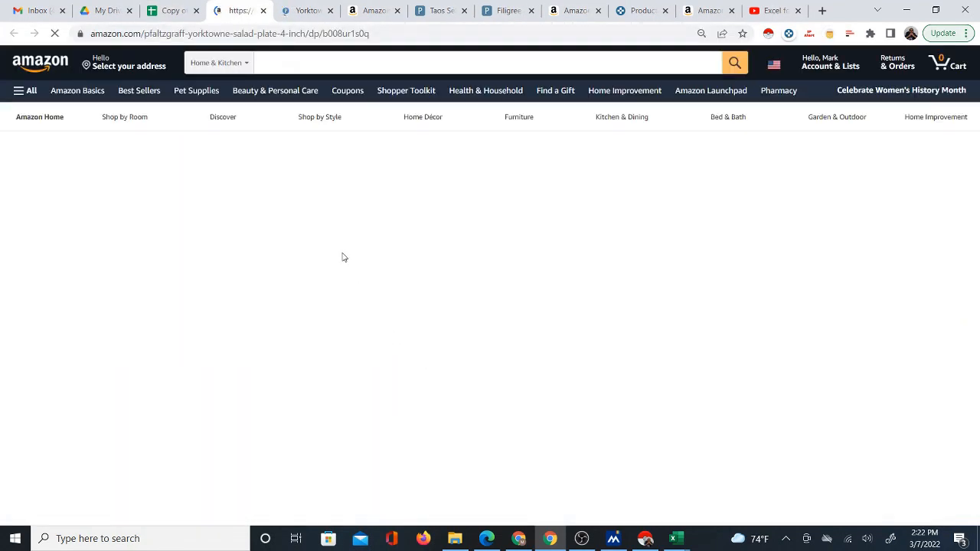
Step: Compare the Yorktowne supplier listing with its Amazon listing for product type, size and price, and view the Taos Amazon listing
left_click(305, 11)
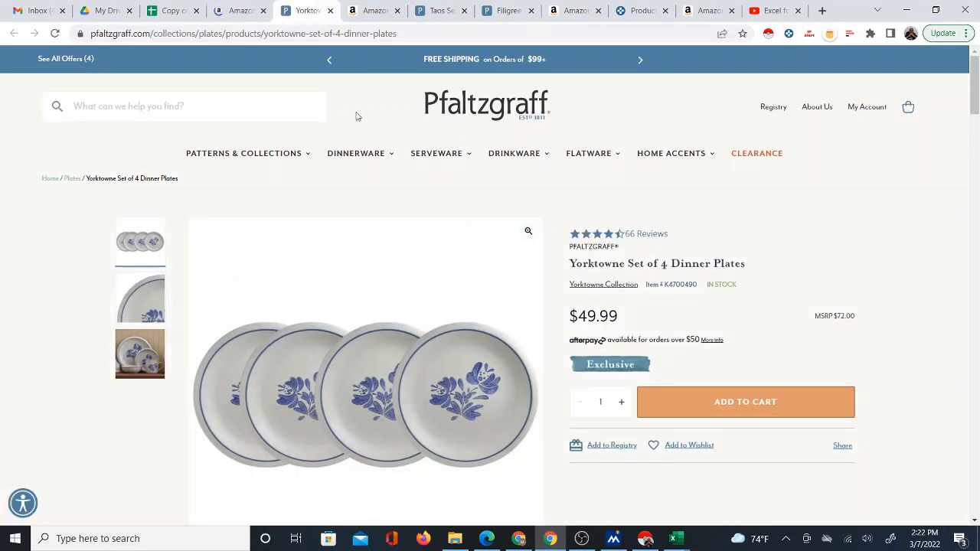
left_click(240, 11)
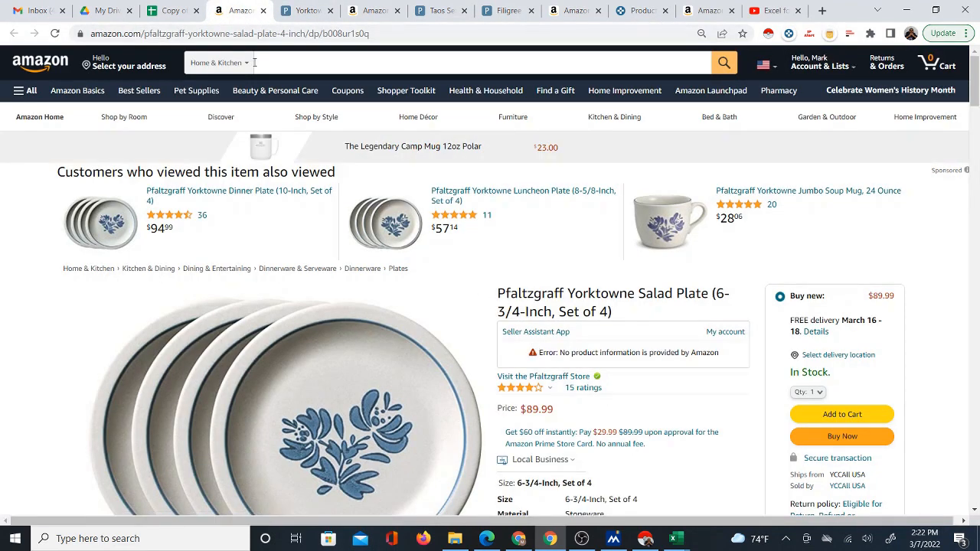
left_click(304, 11)
left_click(240, 10)
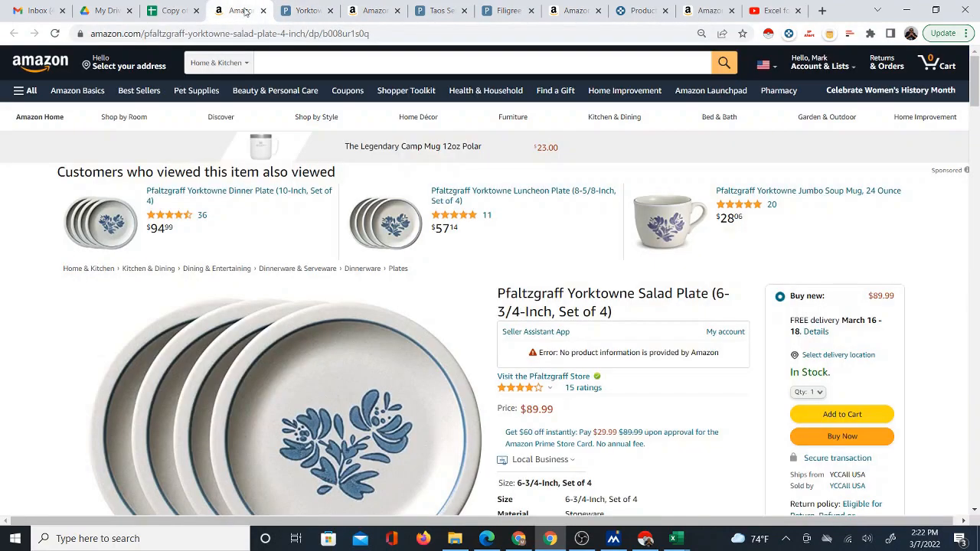
left_click(305, 14)
left_click(241, 11)
left_click(304, 13)
left_click(377, 13)
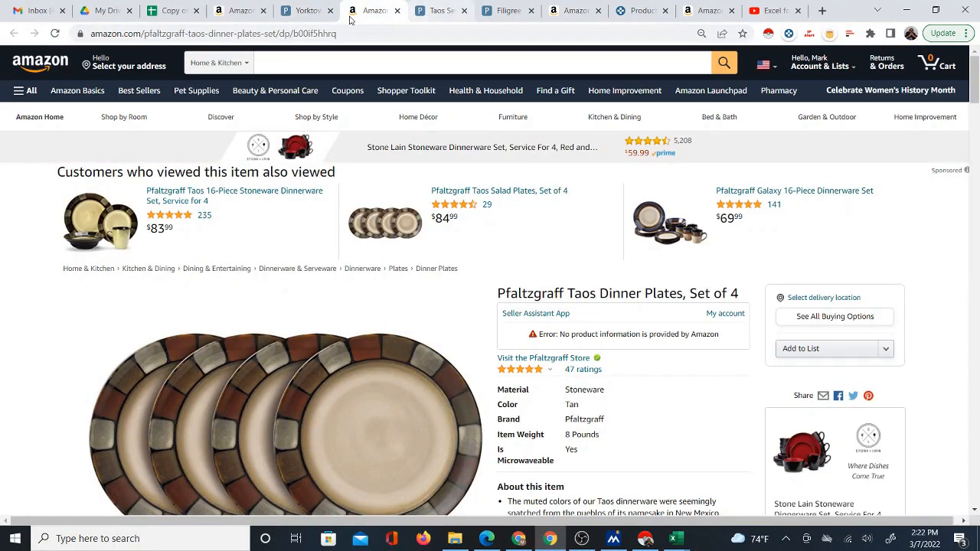
Step: Open the supplier page and the Amazon page linked in row 9 for the Painted Poppies Dinner Plate and compare the two listings
left_click(170, 11)
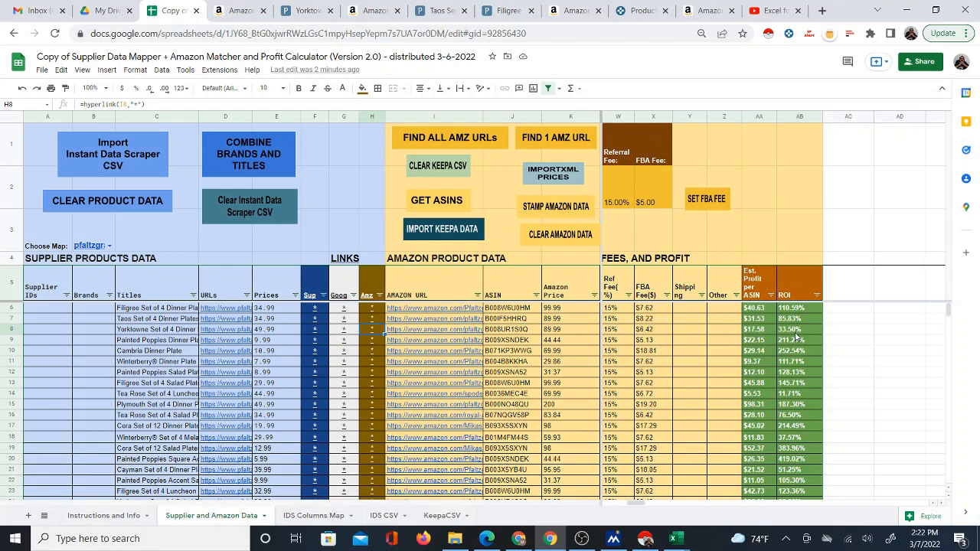
left_click(314, 340)
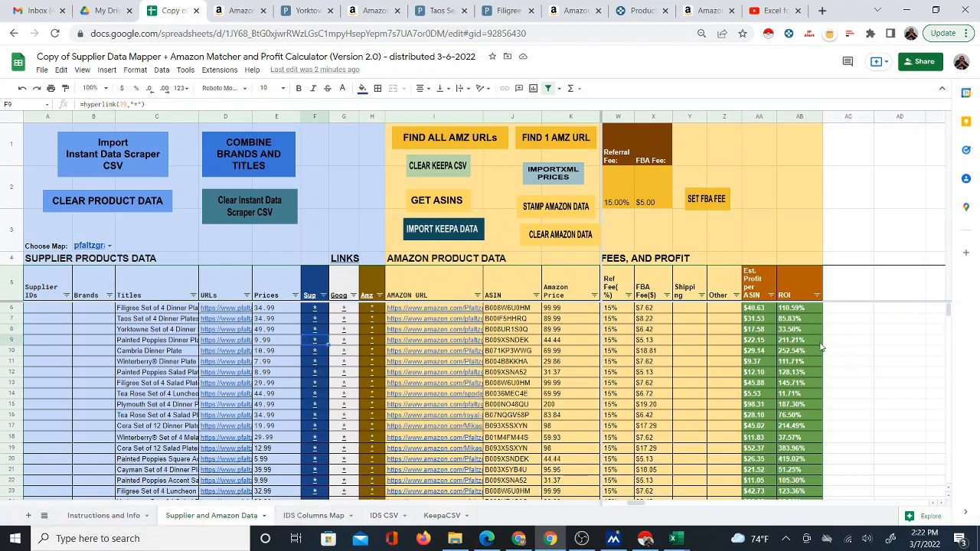
mouse_move(317, 345)
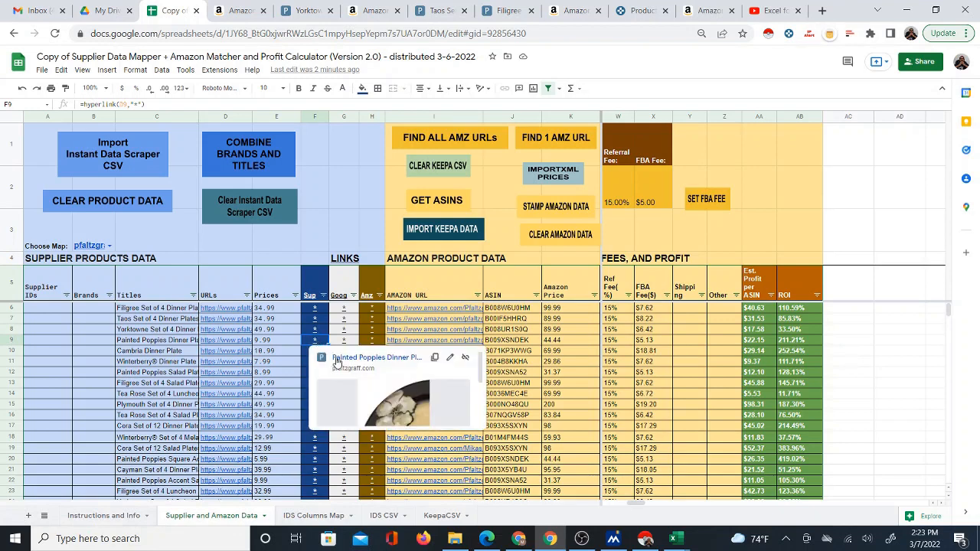
left_click(337, 358)
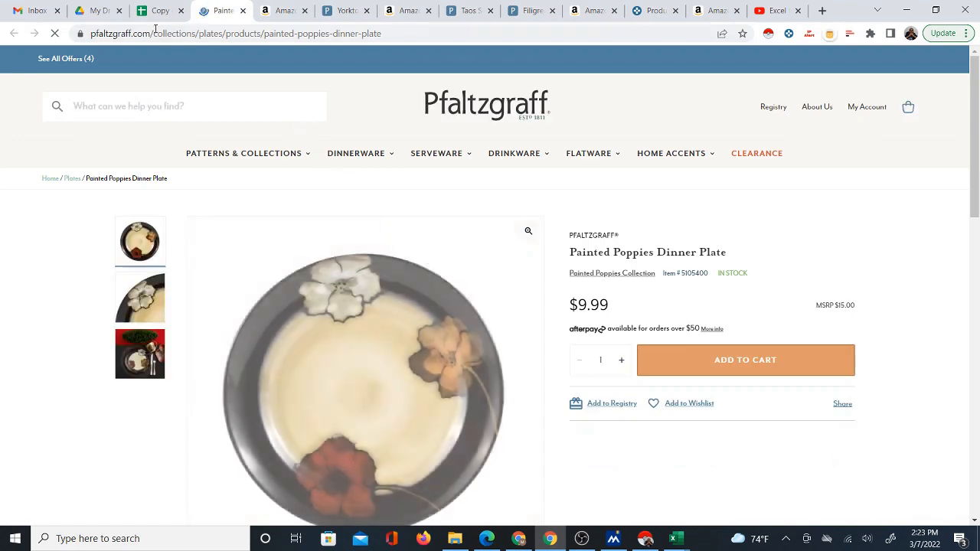
key("ctrl+shift+Tab")
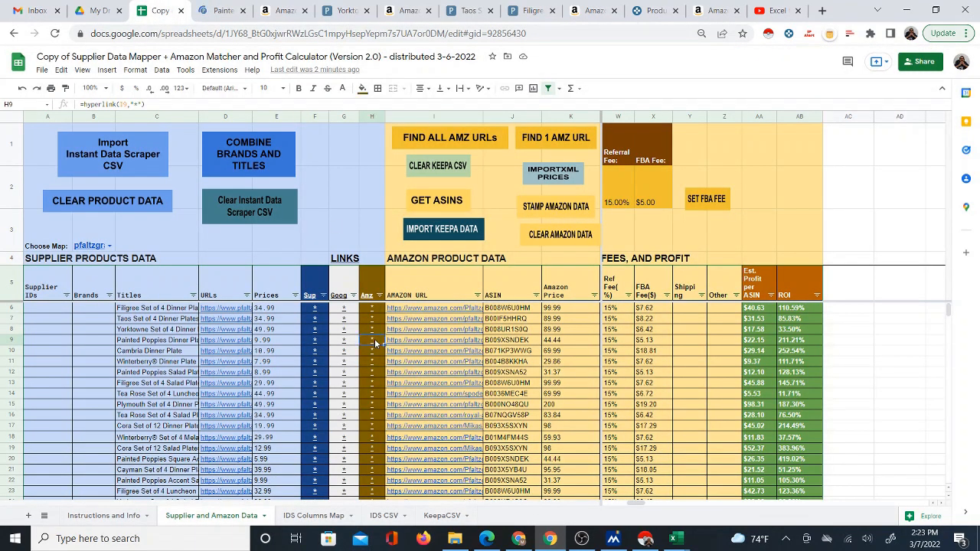
mouse_move(375, 338)
left_click(406, 359)
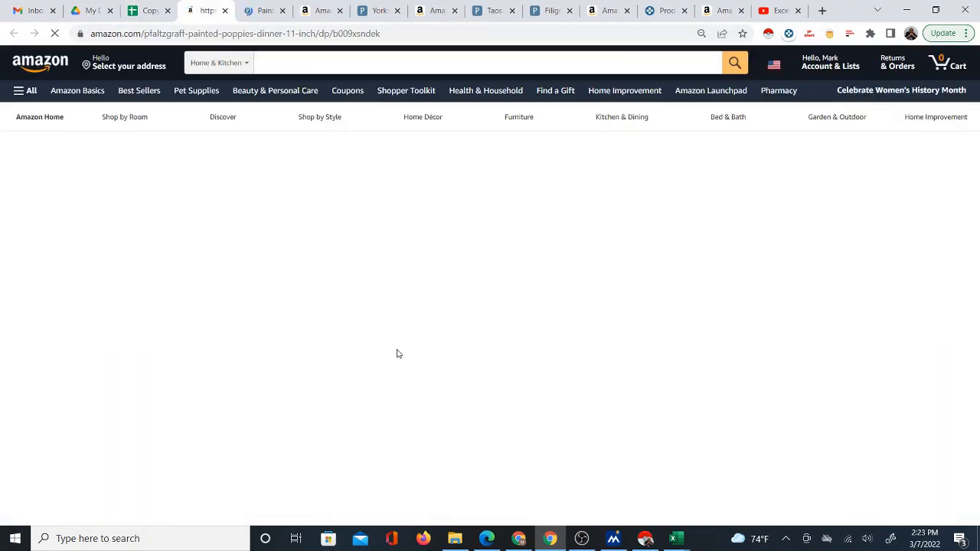
scroll(479, 307, "down", 2)
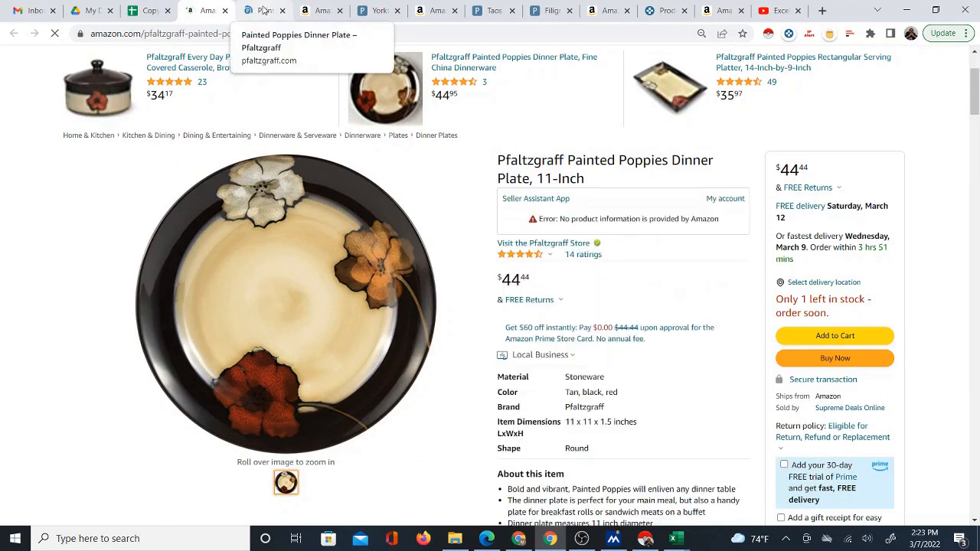
left_click(262, 10)
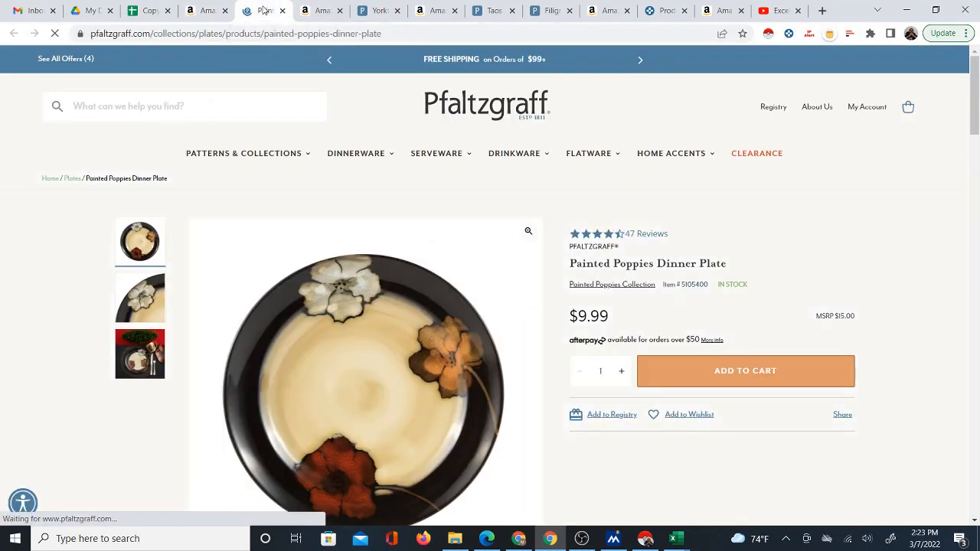
Step: Recheck the Painted Poppies Dinner Plate on Amazon and the supplier site, and open the supplier's Dinnerware collection
left_click(205, 10)
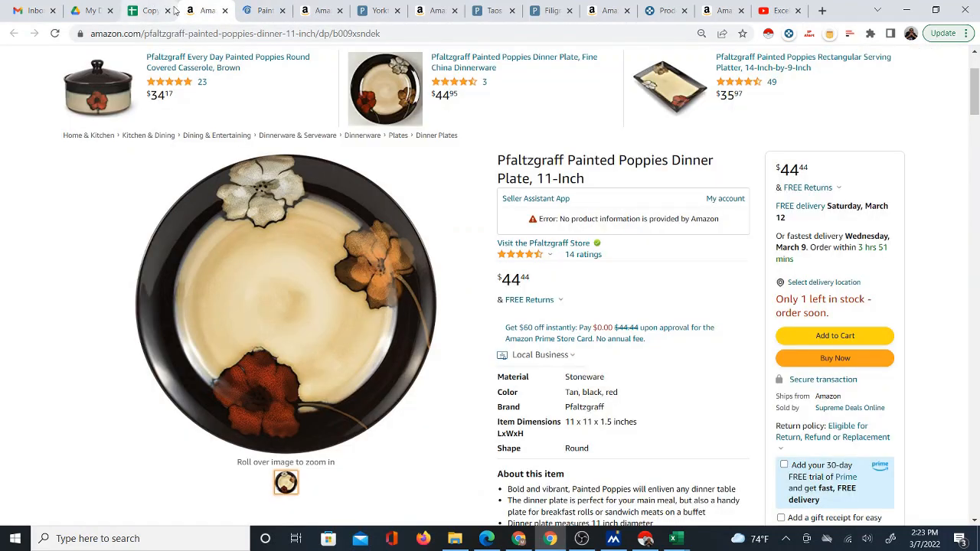
left_click(264, 10)
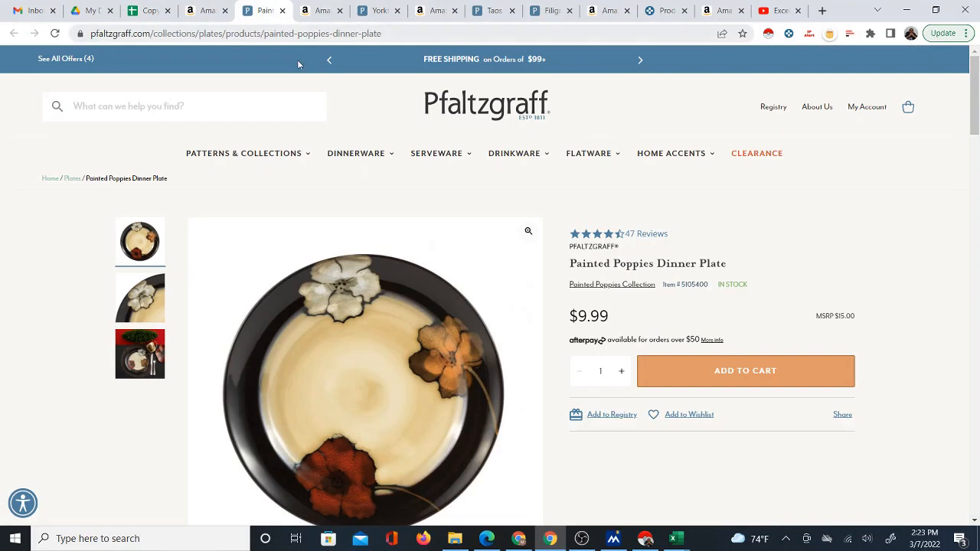
left_click(357, 164)
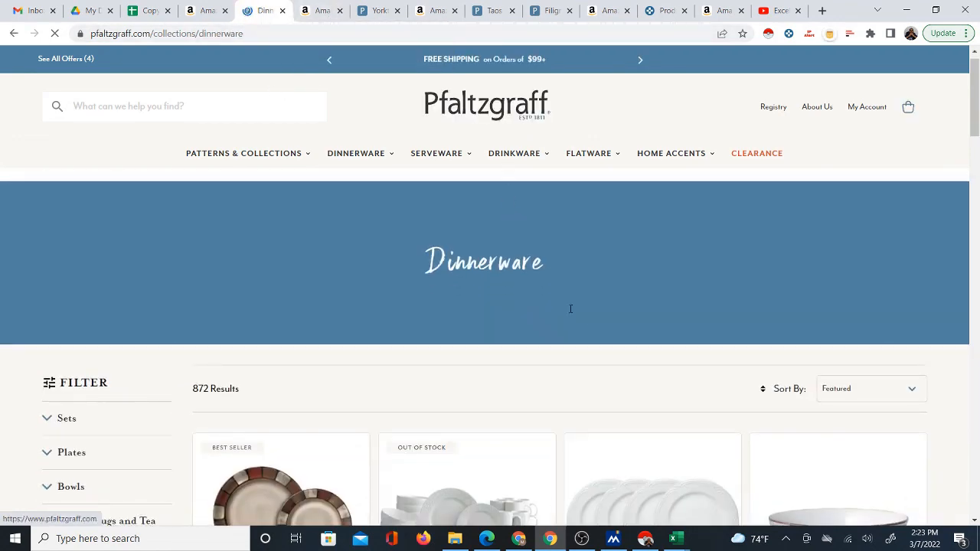
Step: Browse the first products in the Dinnerware collection and view the link options for the Filigree plates and Trellis White pasta bowl
scroll(571, 309, "down", 3)
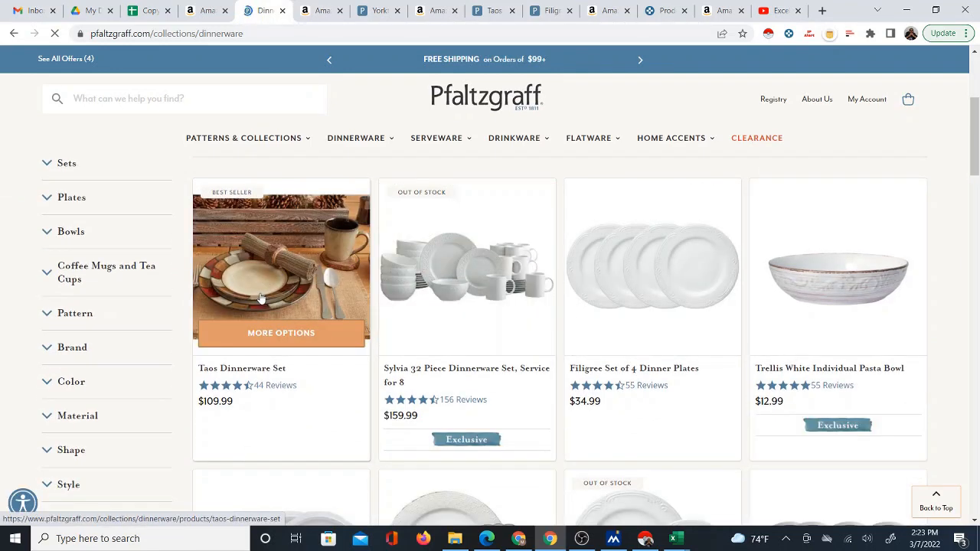
scroll(722, 278, "down", 2)
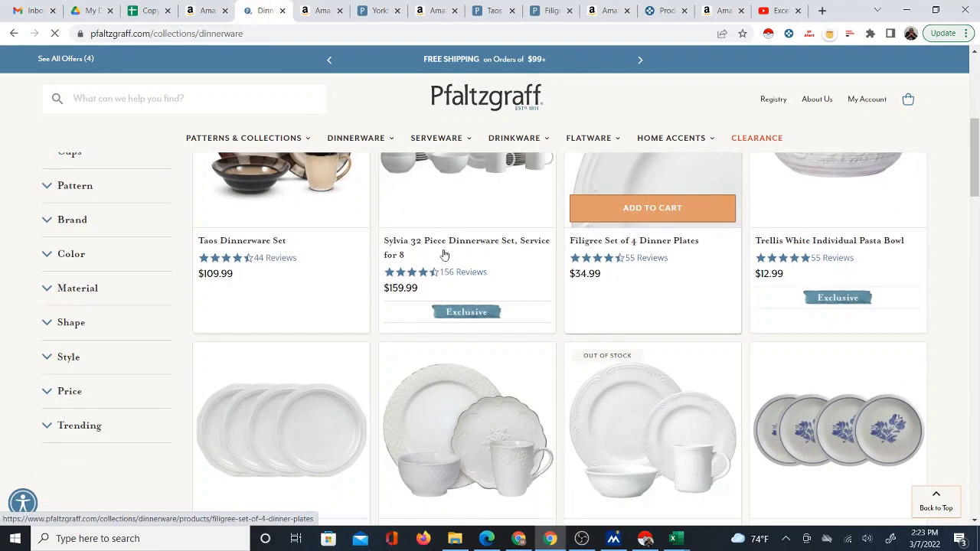
right_click(630, 242)
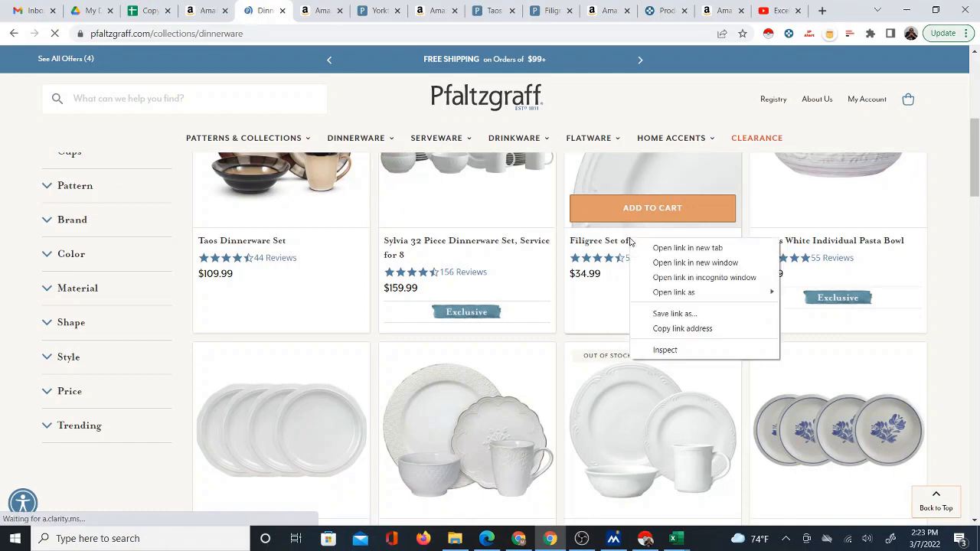
left_click(943, 248)
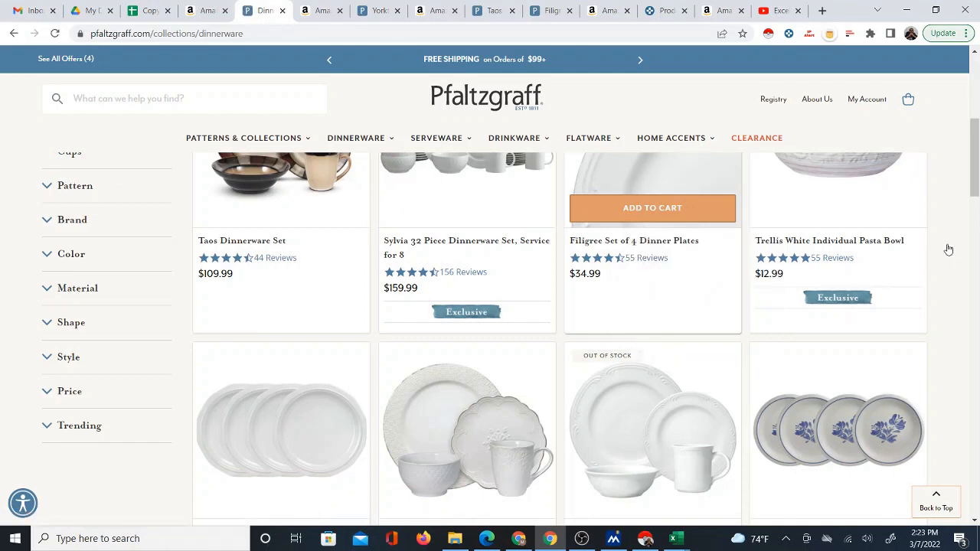
right_click(832, 244)
left_click(955, 165)
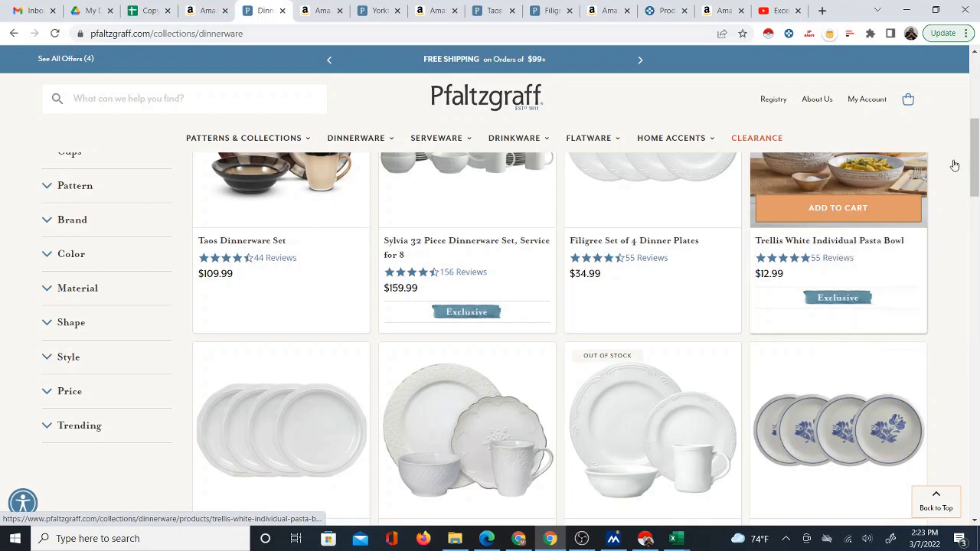
Step: Browse to the end of the Dinnerware collection's listed products and load more of them
left_click_drag(975, 175, 976, 483)
scroll(871, 405, "up", 6)
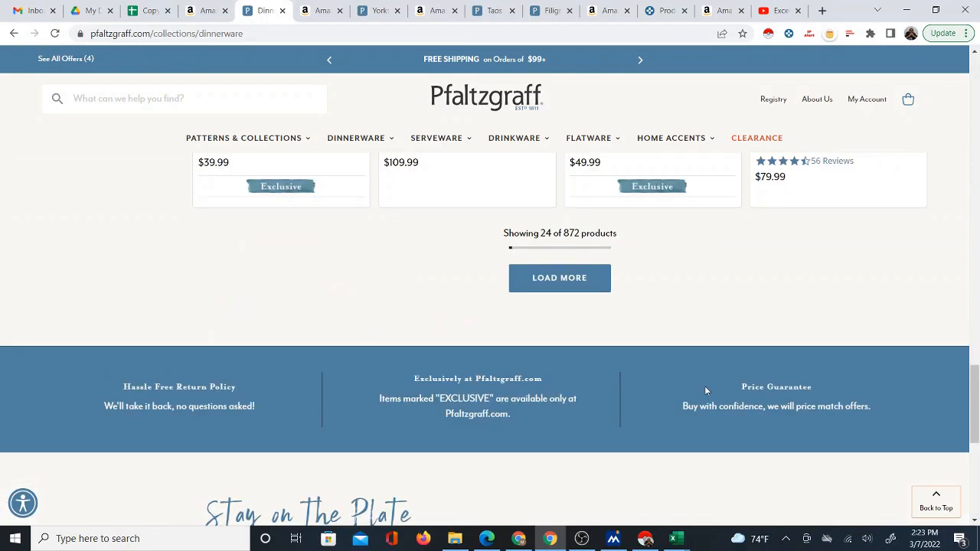
scroll(674, 413, "up", 3)
left_click(580, 471)
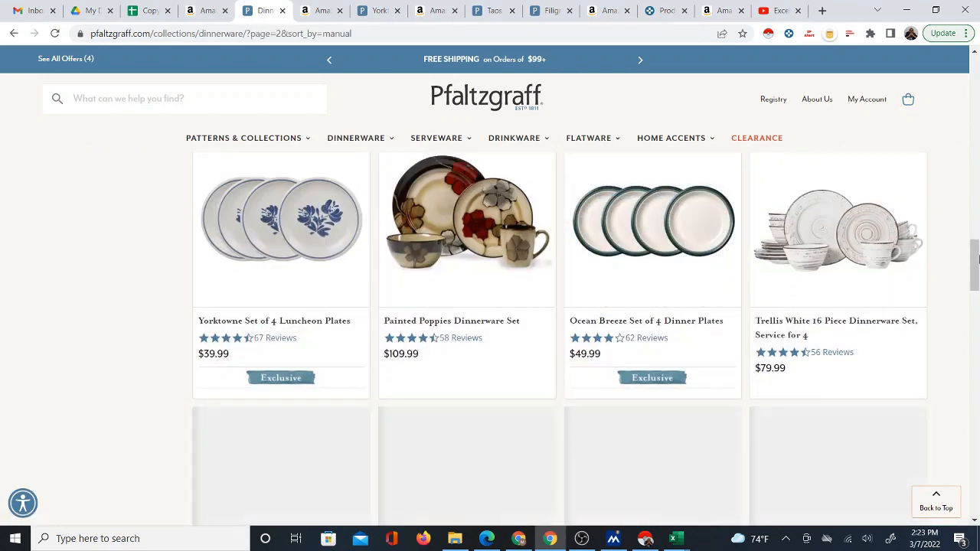
left_click_drag(978, 261, 976, 490)
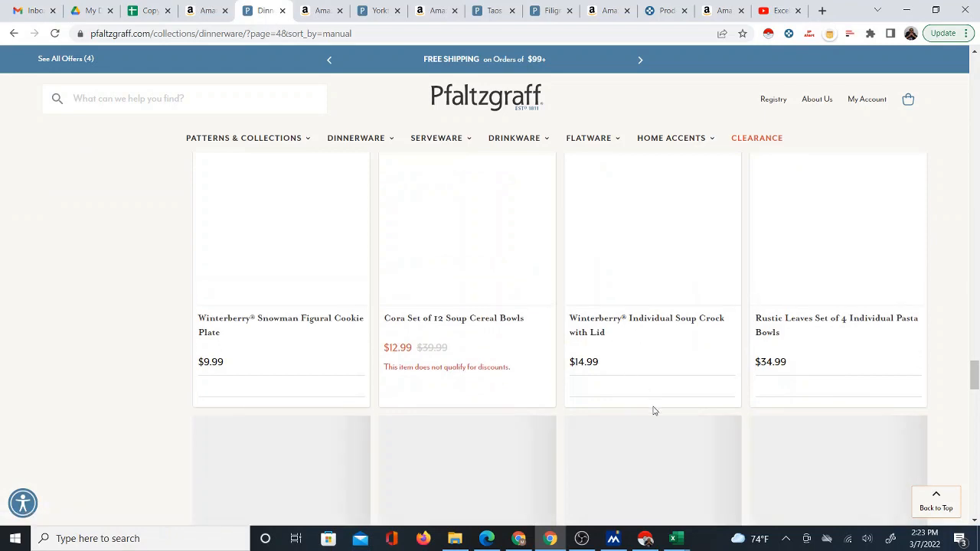
left_click_drag(978, 378, 979, 461)
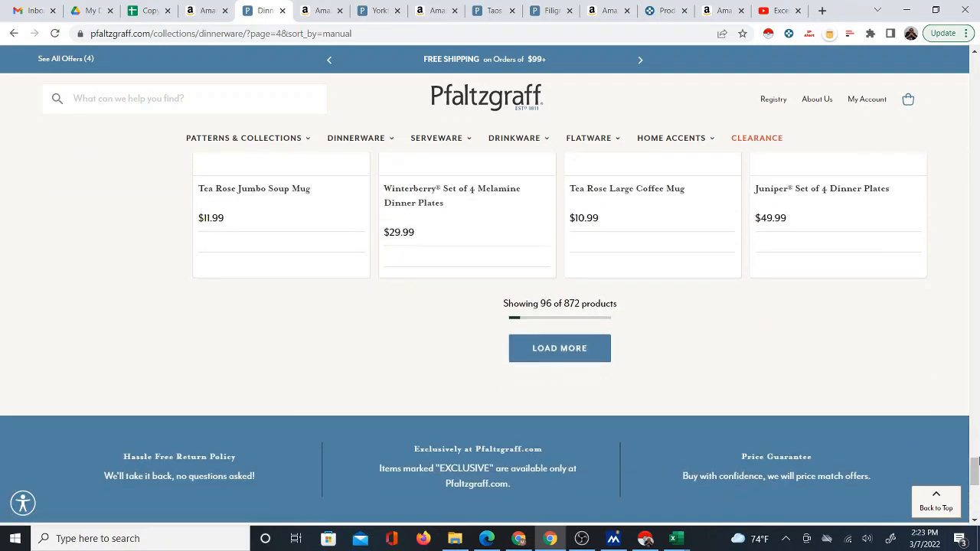
Step: Return to the Supplier Data Mapper spreadsheet and examine the estimated profit and ROI columns across the profitable and unprofitable rows
left_click(148, 13)
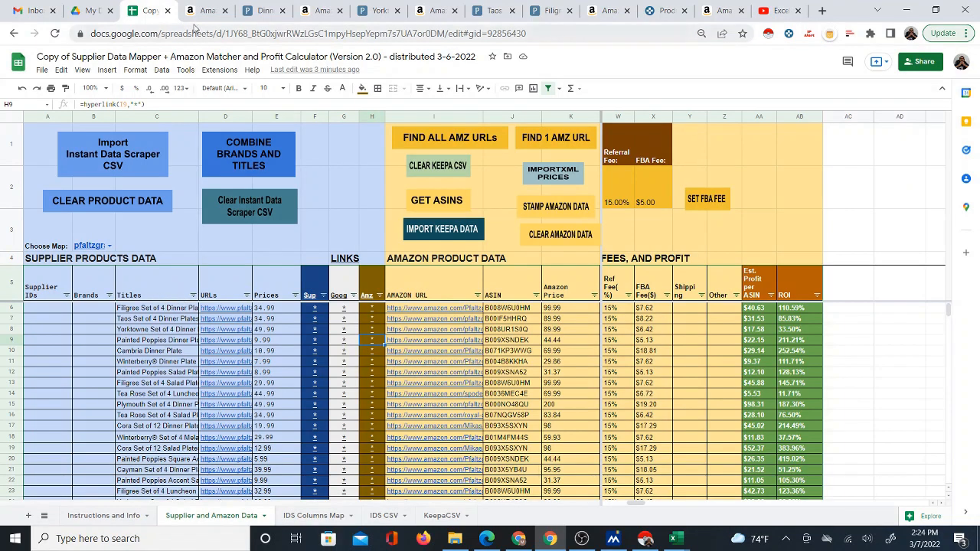
left_click(260, 11)
left_click(148, 10)
left_click(571, 308)
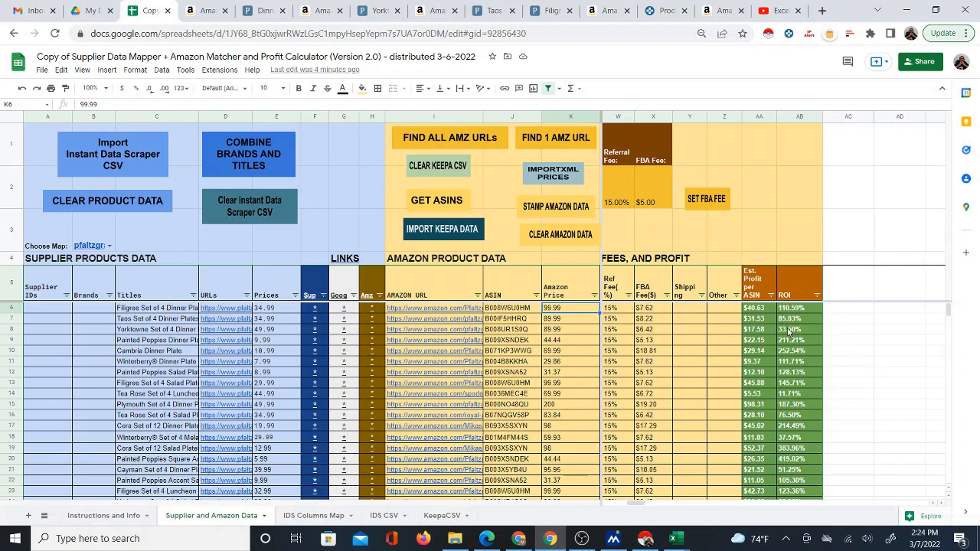
scroll(789, 331, "down", 4)
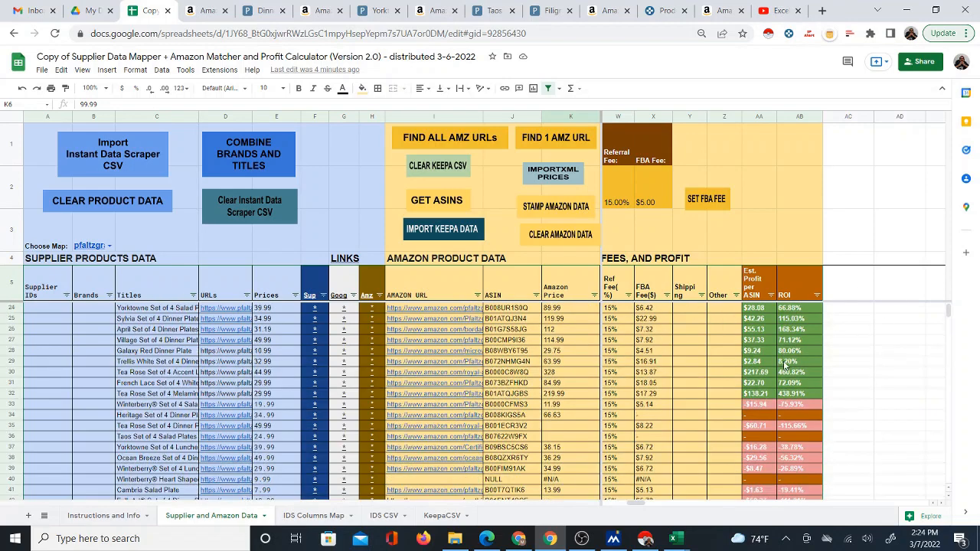
scroll(785, 363, "up", 4)
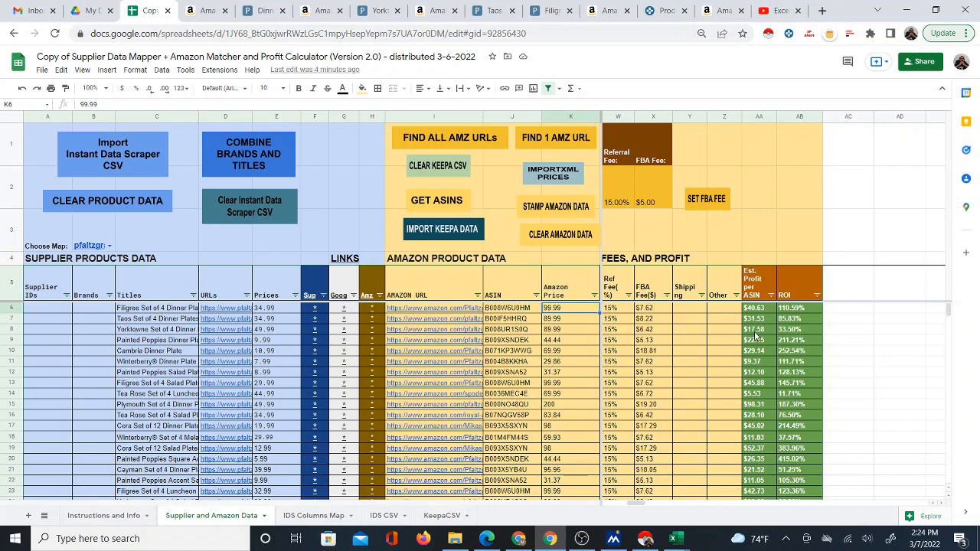
scroll(758, 336, "down", 3)
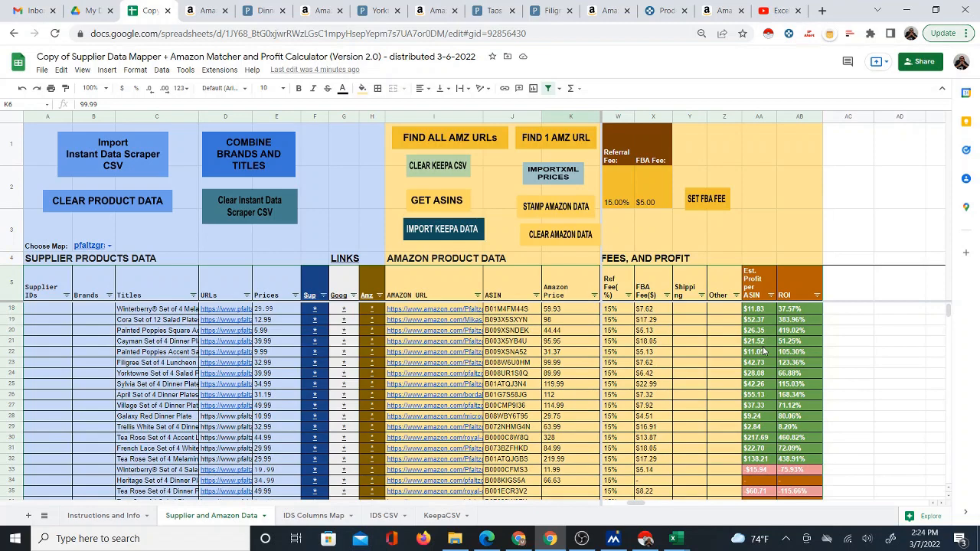
scroll(759, 394, "up", 3)
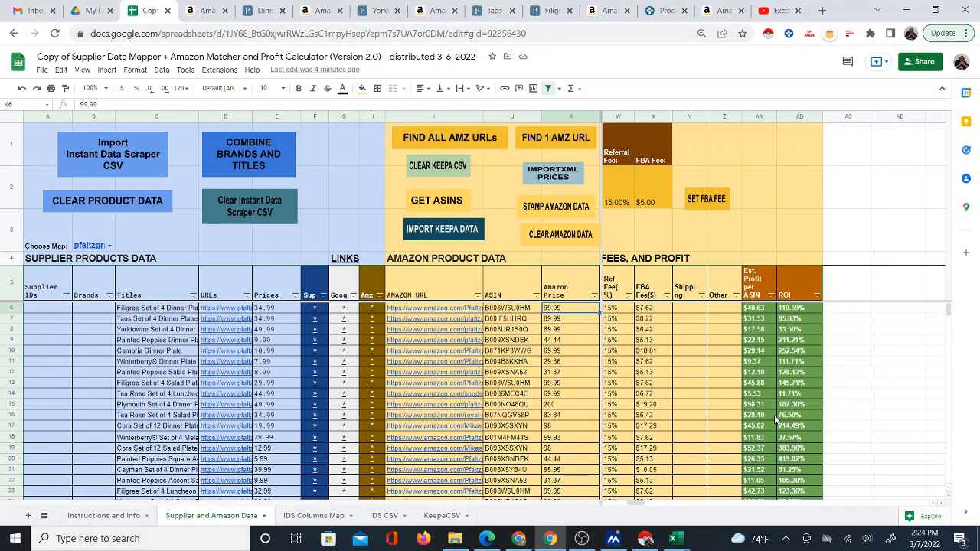
scroll(456, 395, "down", 5)
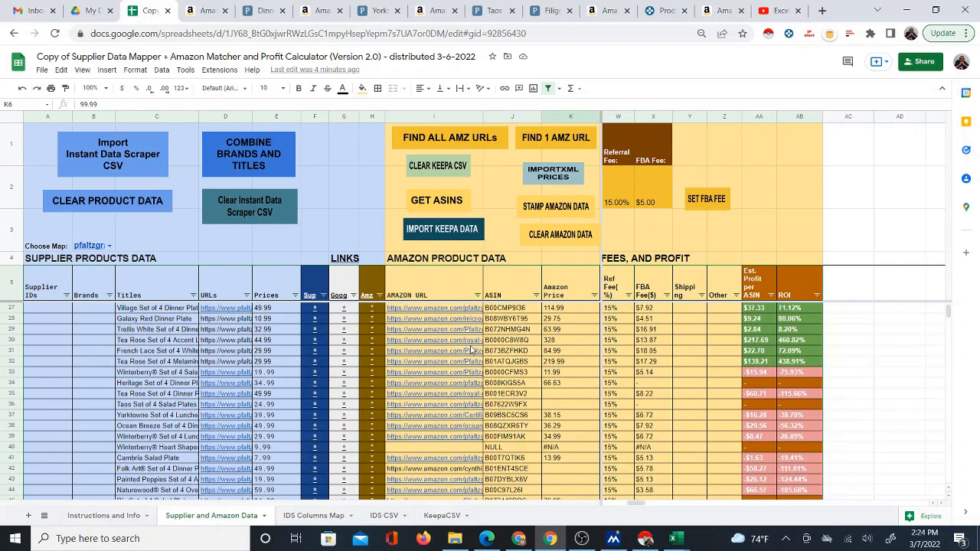
scroll(473, 350, "down", 2)
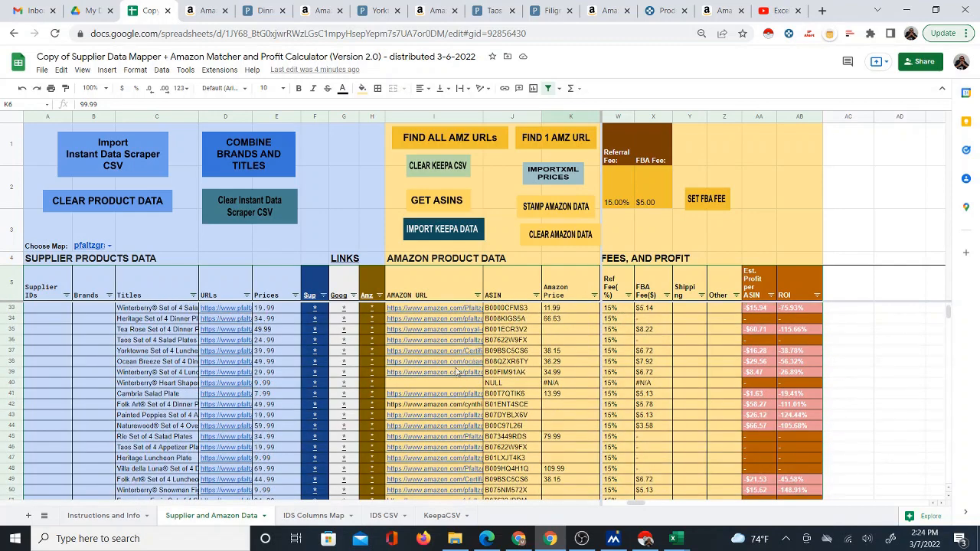
scroll(553, 408, "up", 7)
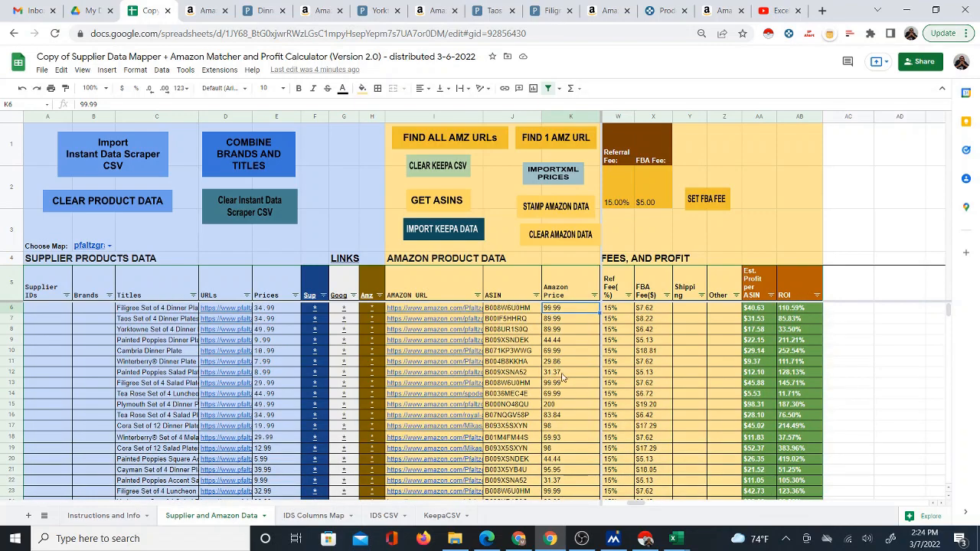
Step: Preview the supplier and Amazon links in row 11 for the Winterberry Dinner Plate
left_click(318, 367)
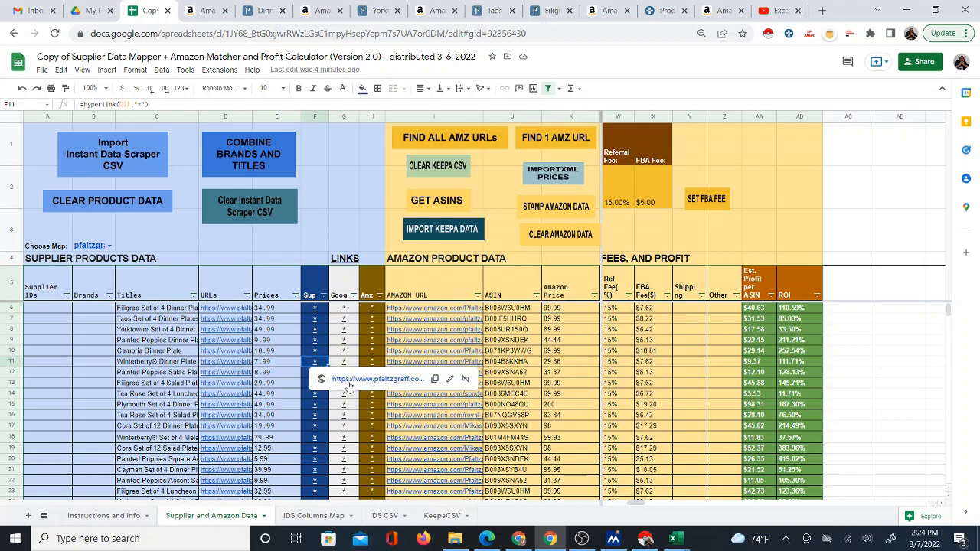
left_click(376, 362)
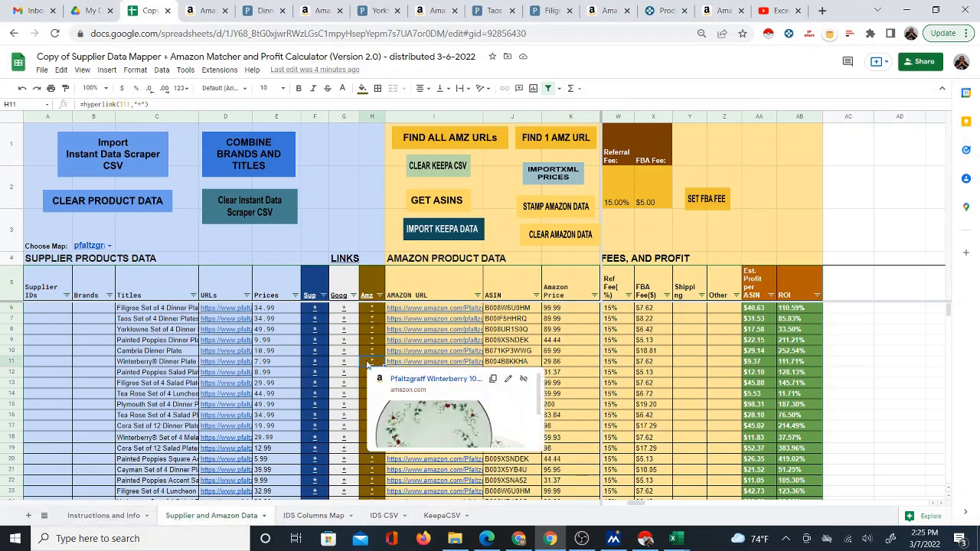
left_click(314, 363)
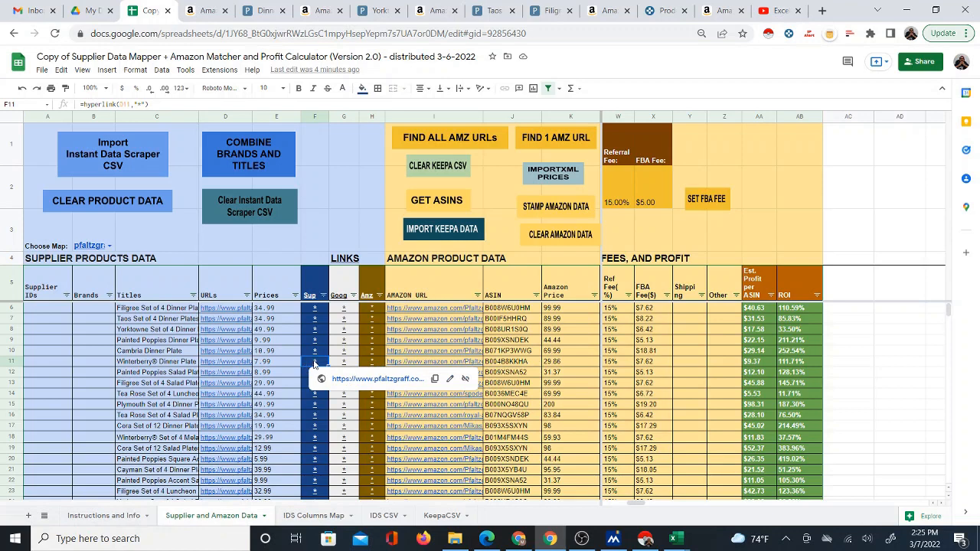
left_click(372, 365)
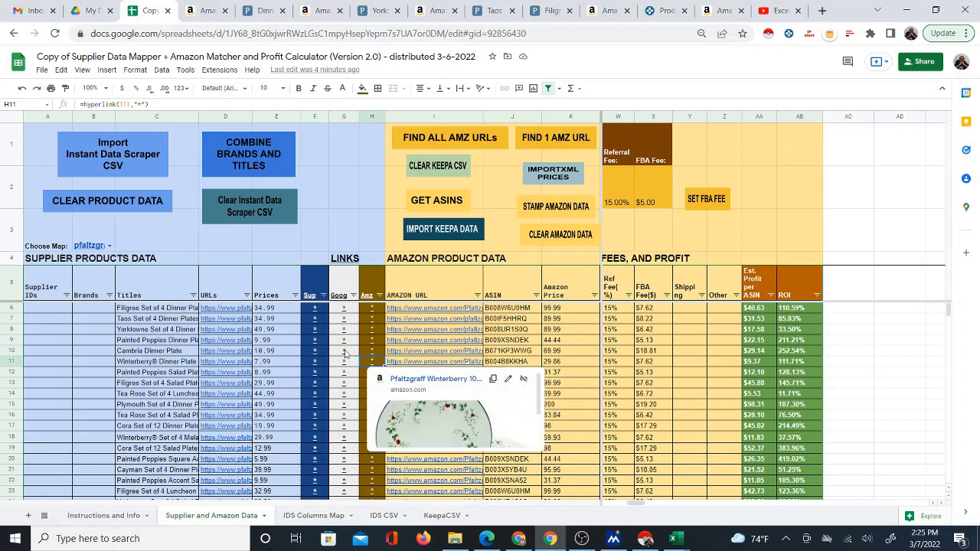
Step: Open the supplier page and the Amazon page linked in row 10 for the Cambria Dinner Plate
left_click(315, 352)
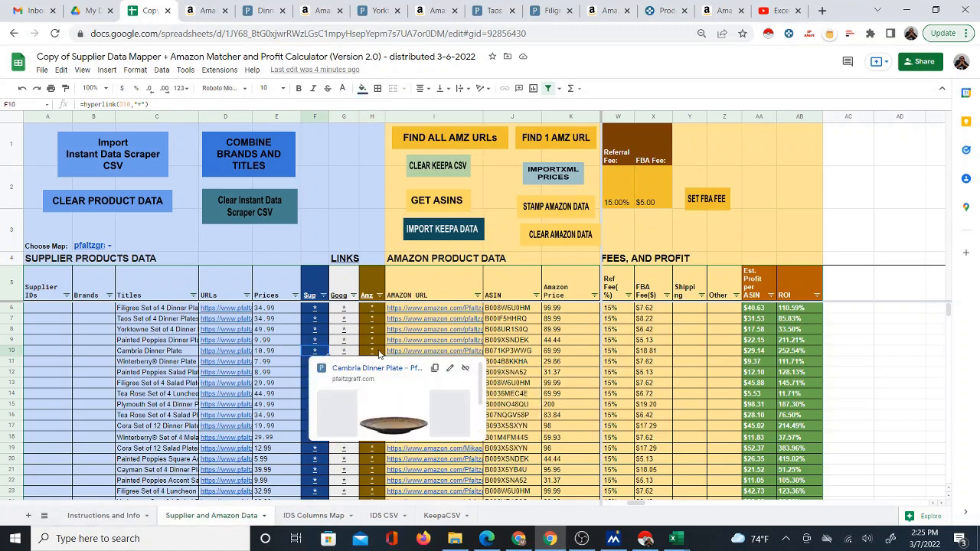
mouse_move(376, 353)
left_click(344, 373)
left_click(136, 12)
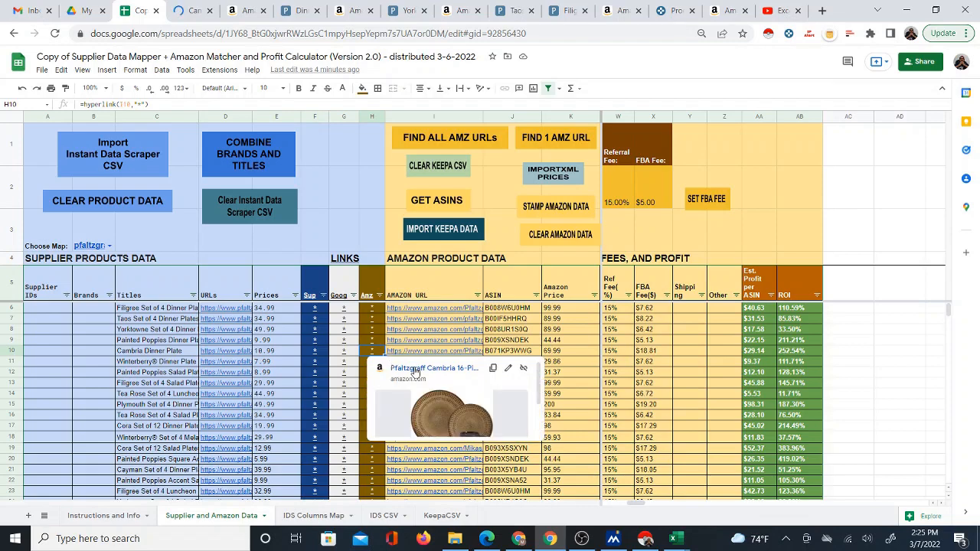
left_click(417, 368)
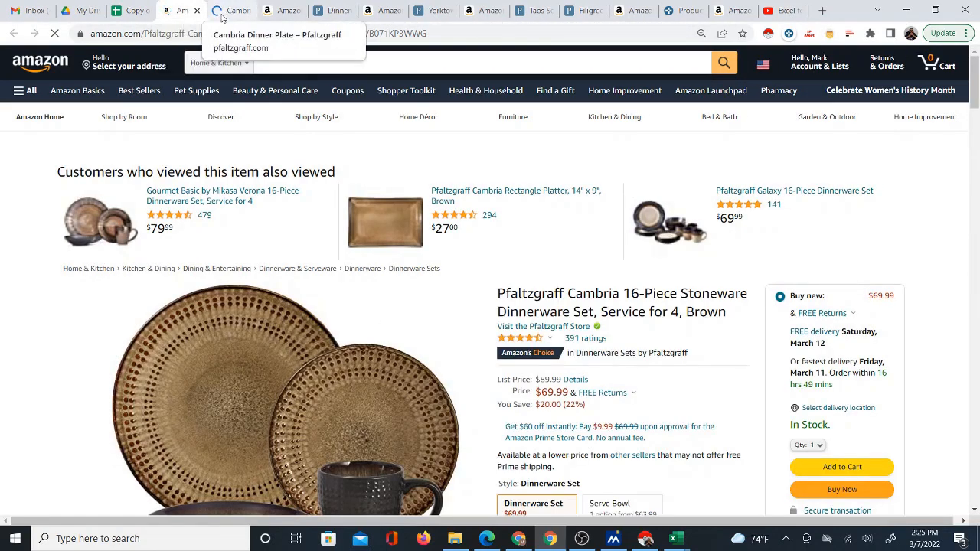
Step: Compare the Cambria Dinner Plate supplier listing with its linked Amazon listing for product type, piece count, price and pattern
left_click(227, 13)
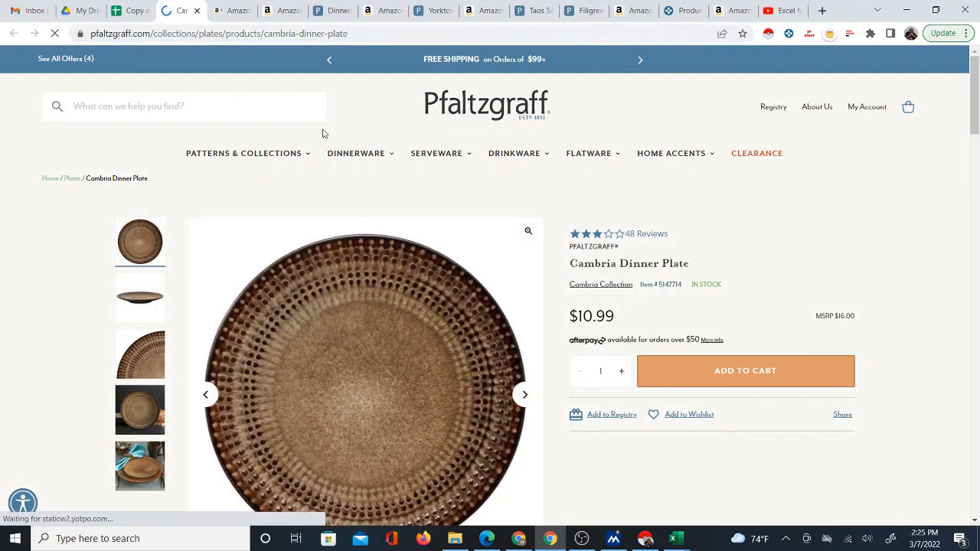
left_click(233, 11)
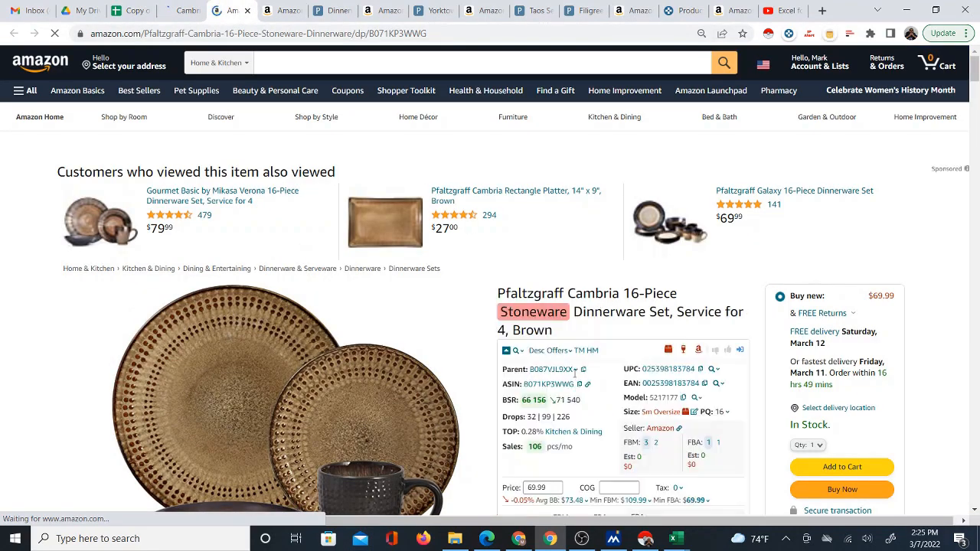
scroll(695, 359, "down", 1)
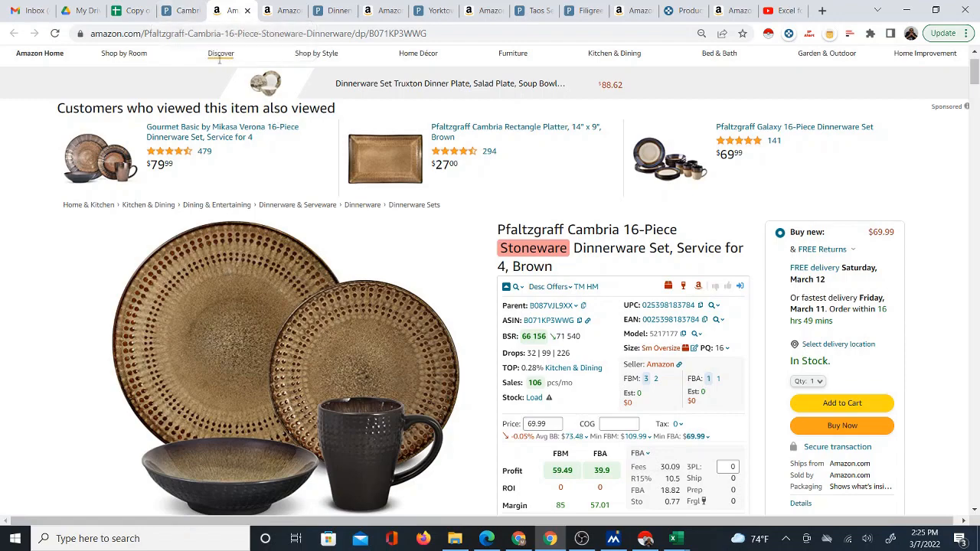
left_click(182, 13)
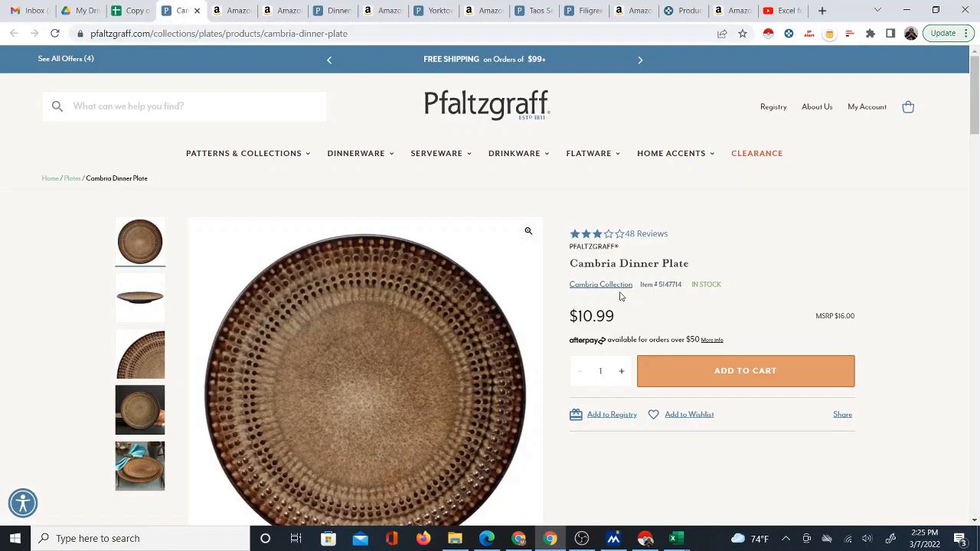
left_click(235, 12)
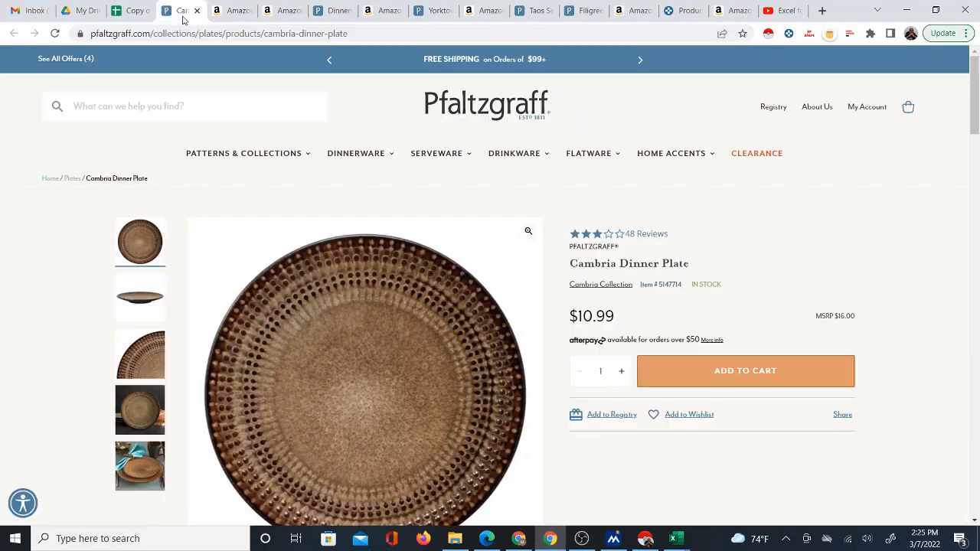
left_click(183, 12)
left_click(217, 10)
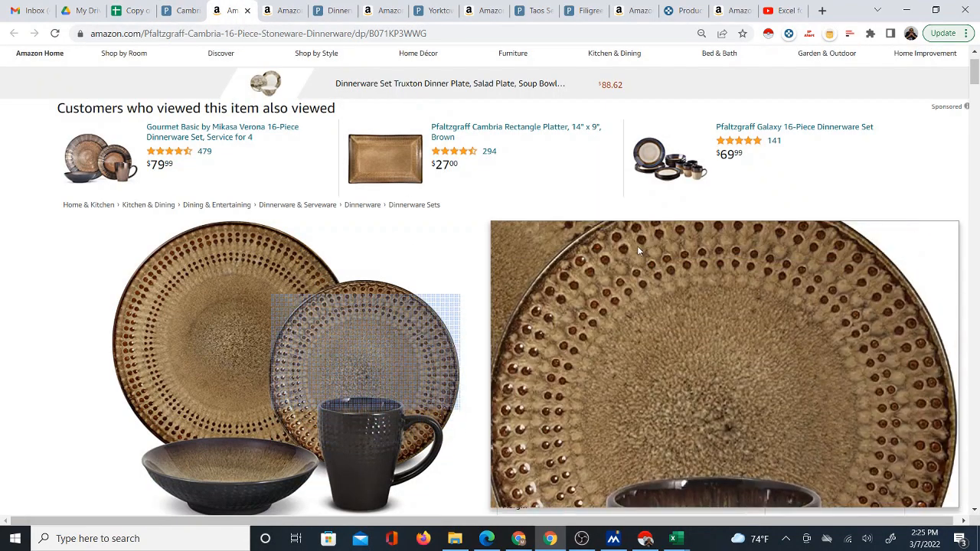
left_click(181, 10)
scroll(502, 373, "down", 2)
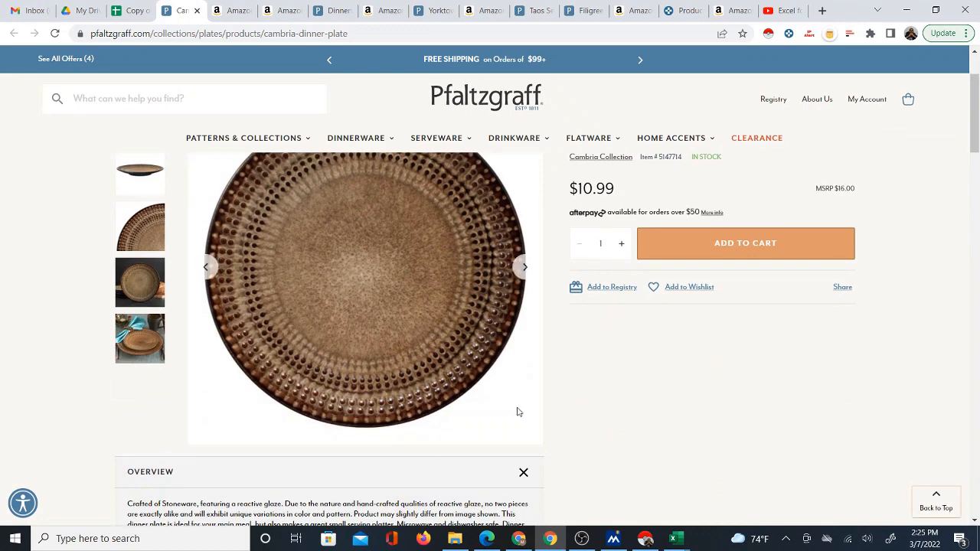
Step: Recheck the Cambria Dinner Plate supplier page against the linked Cambria 16-piece dinnerware set on Amazon
scroll(566, 367, "up", 2)
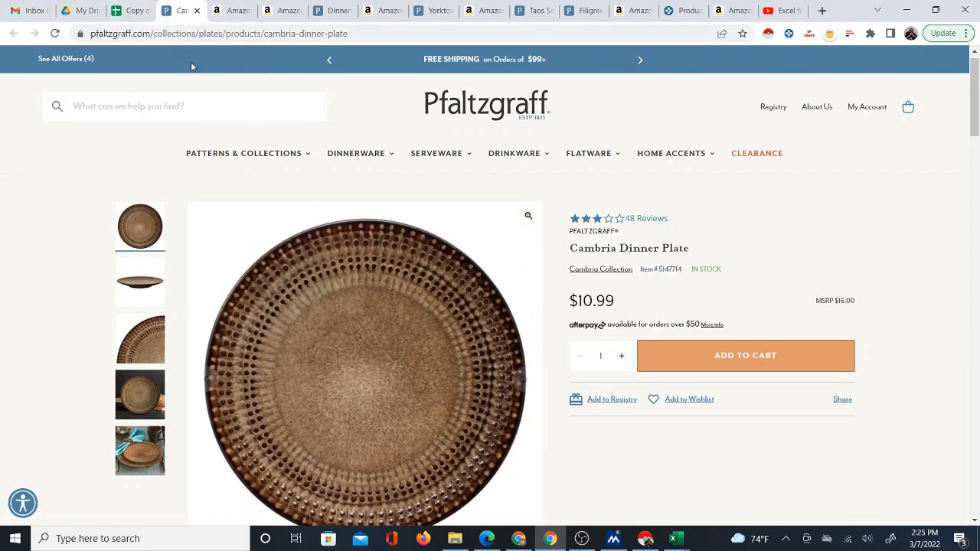
left_click(227, 10)
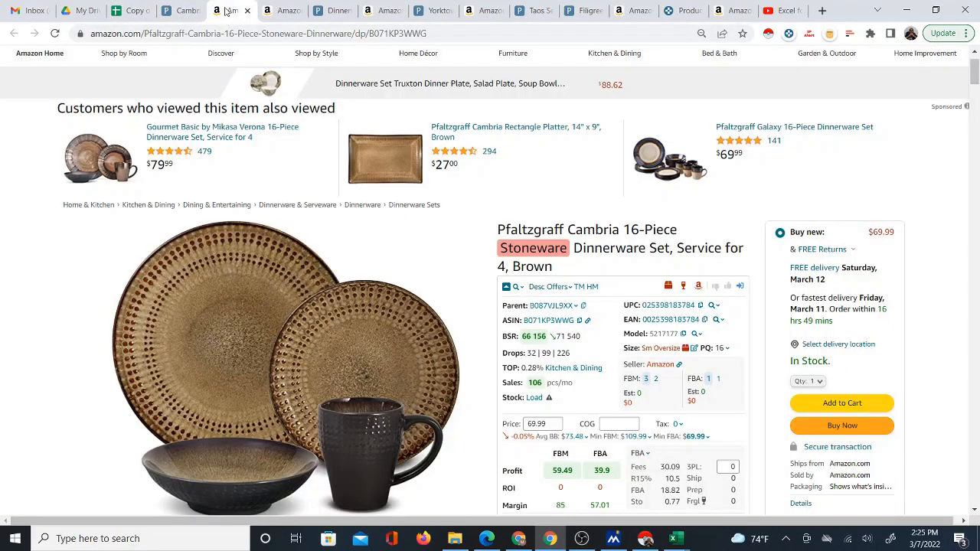
left_click(191, 12)
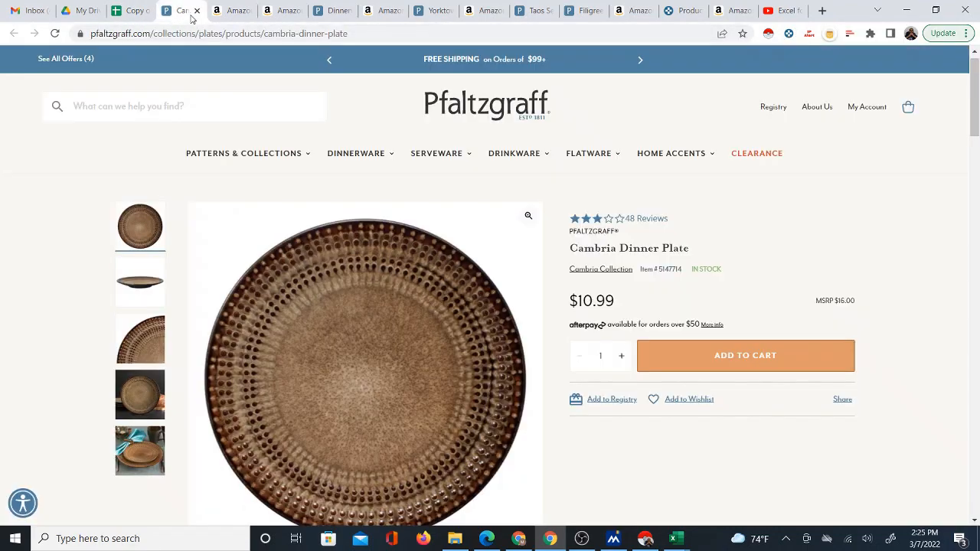
left_click(230, 10)
left_click(197, 17)
Step: Check the spreadsheet rows against the Amazon listings for the Cambria dinnerware set and the Painted Poppies Dinner Plate
left_click(132, 15)
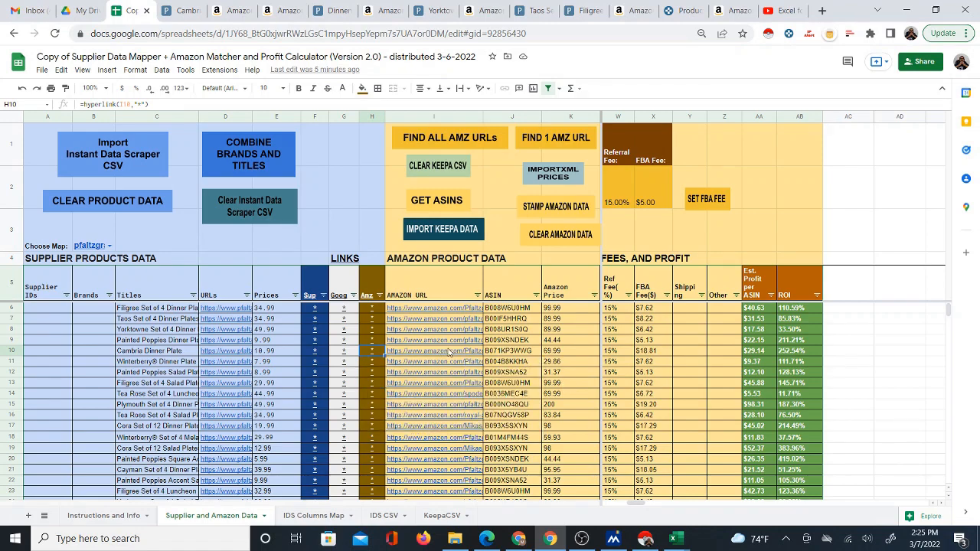
left_click(228, 7)
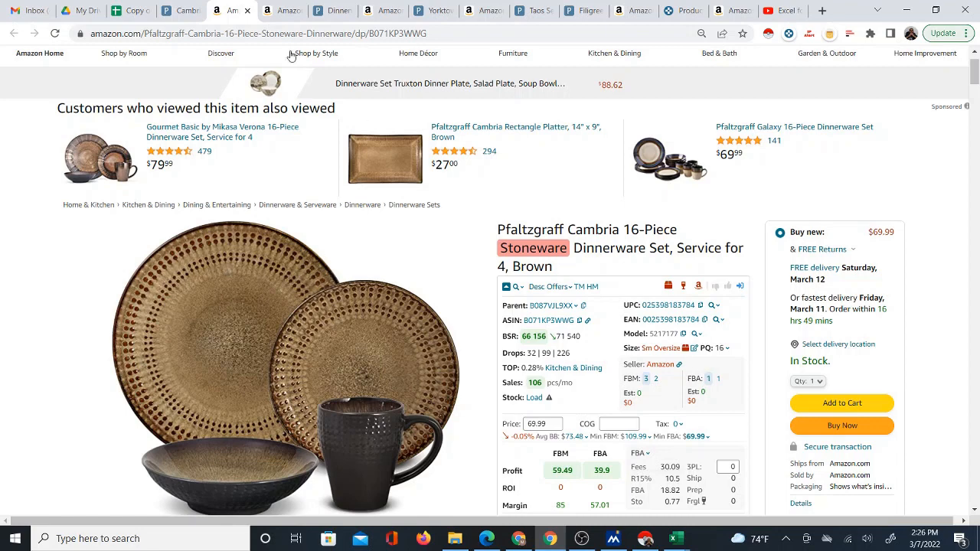
left_click(281, 11)
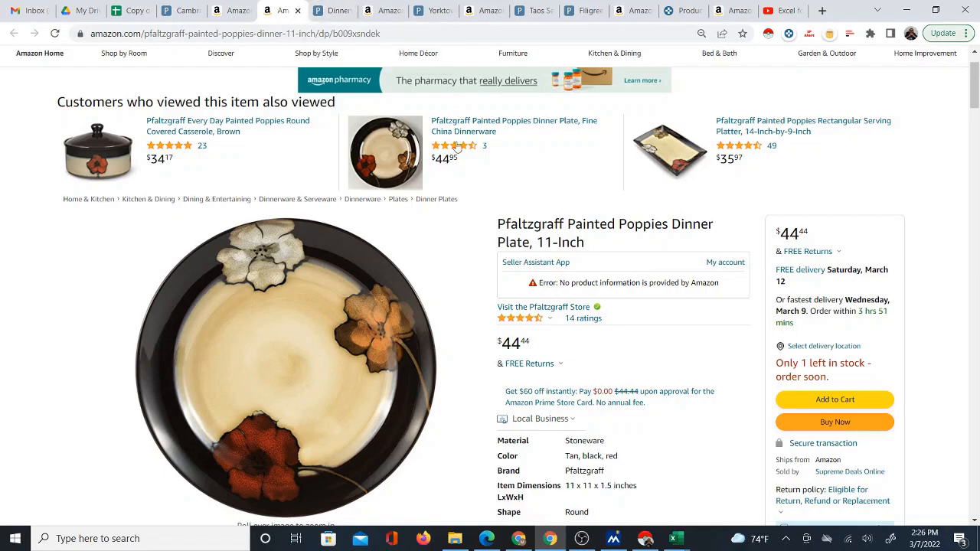
left_click(131, 11)
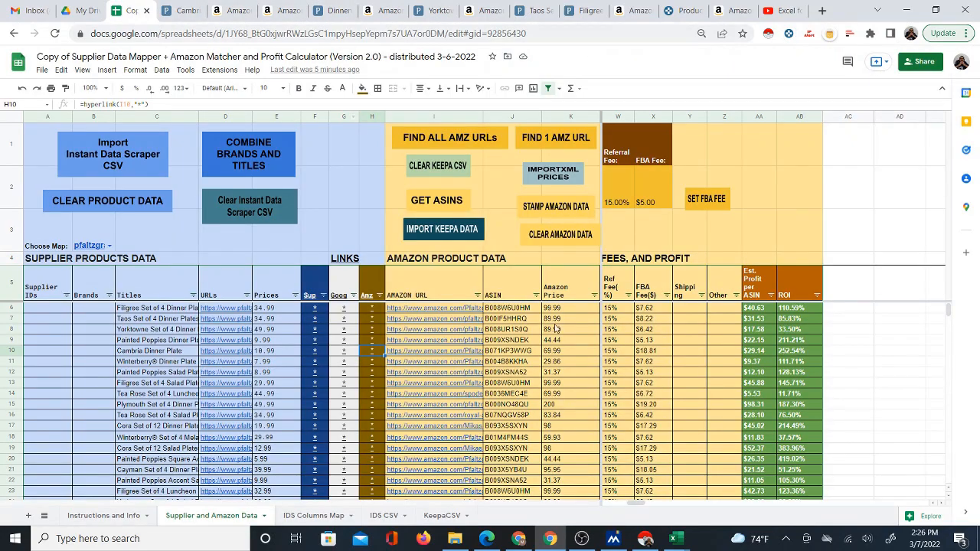
left_click(287, 9)
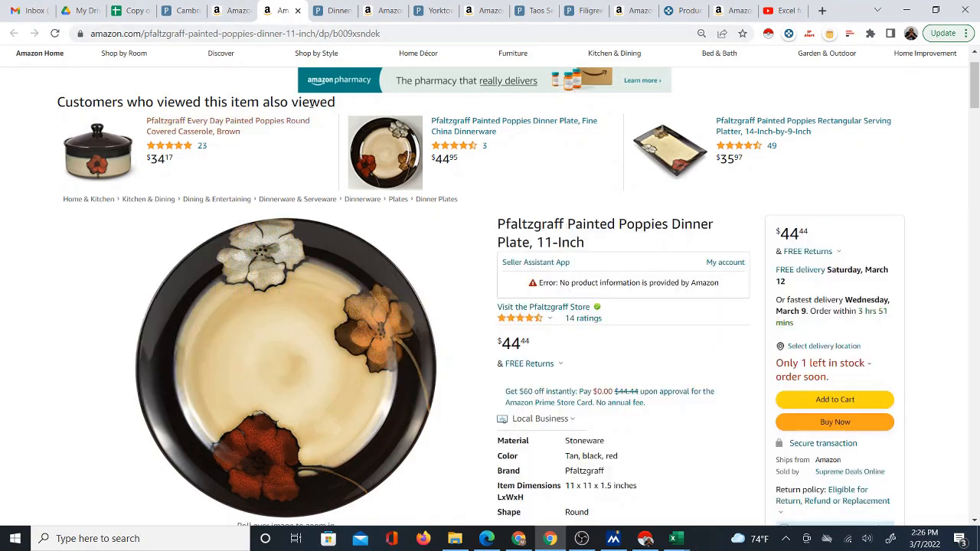
Step: Examine the sales, fee and profit figures on the Cambria 16-piece Amazon listing and close that page
left_click(218, 9)
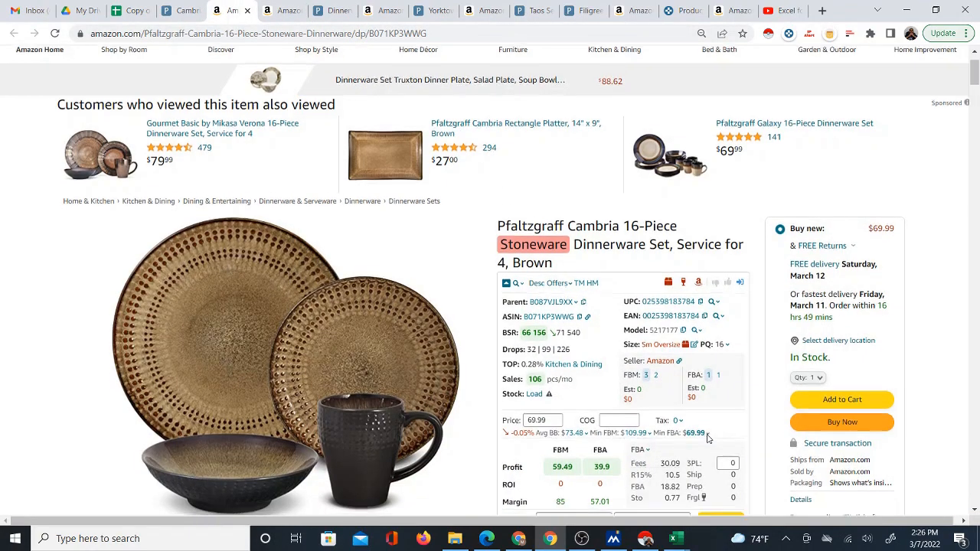
scroll(712, 436, "down", 2)
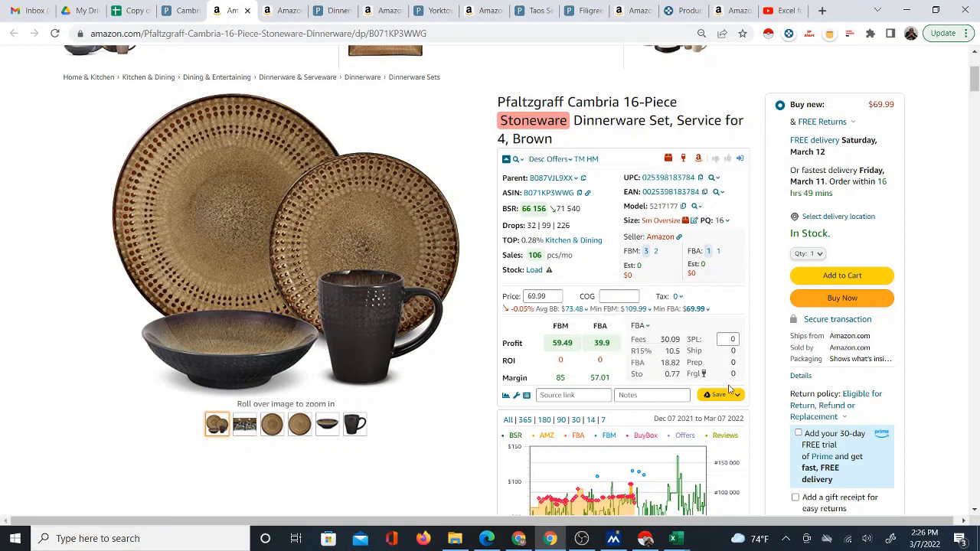
scroll(701, 389, "down", 1)
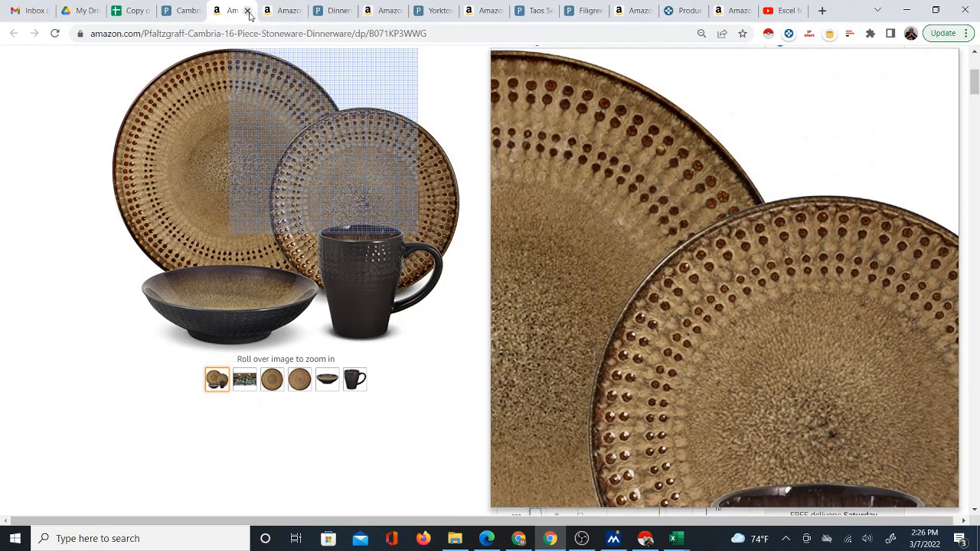
left_click(248, 11)
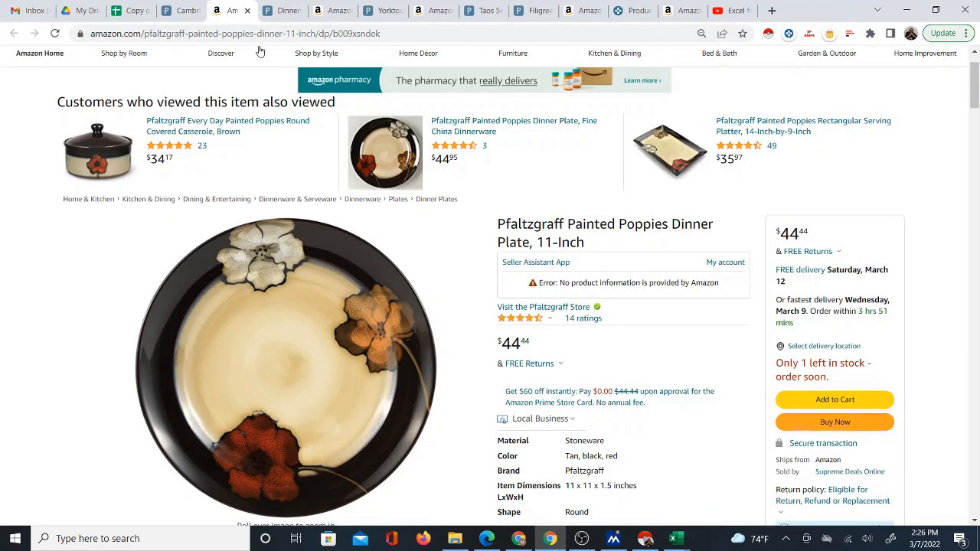
Step: Review the open Amazon listings, including the Yorktowne Salad Plate, and inspect the profit breakdown for the Filigree Dinner Plate
left_click(349, 11)
scroll(586, 380, "down", 2)
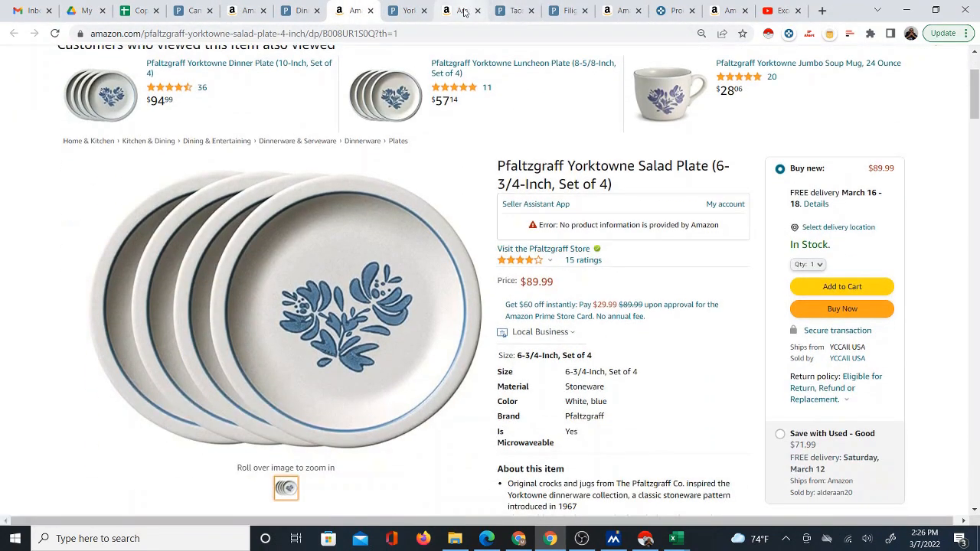
left_click(463, 11)
left_click(623, 10)
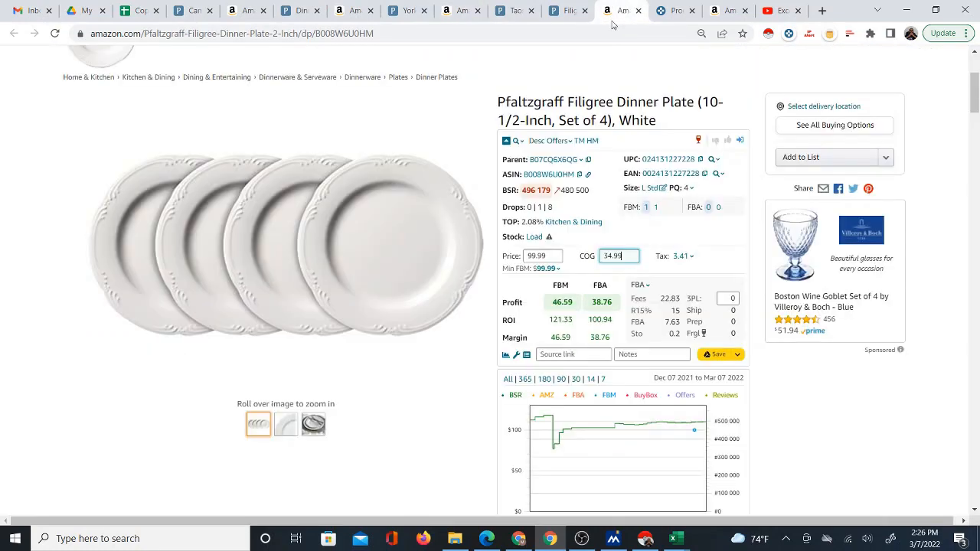
mouse_move(549, 331)
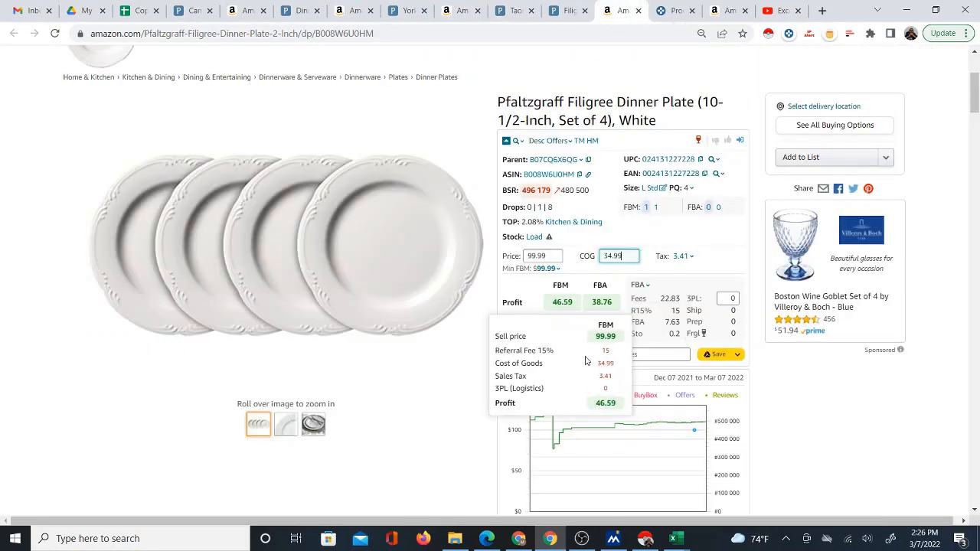
Step: Copy the supplier URL of the Filigree Set of 4 Dinner Plates into the source link of its Amazon listing's calculator
left_click(564, 11)
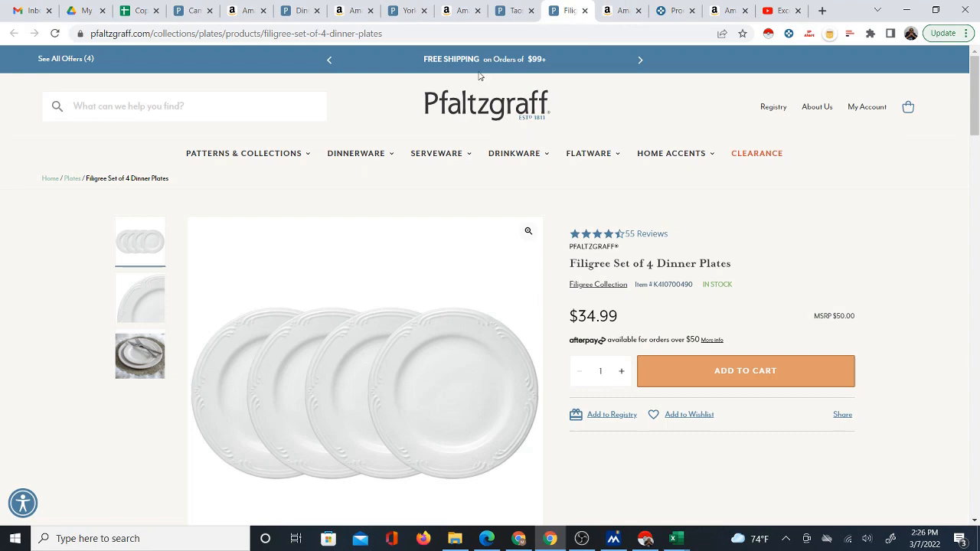
left_click(331, 33)
right_click(329, 34)
left_click(358, 98)
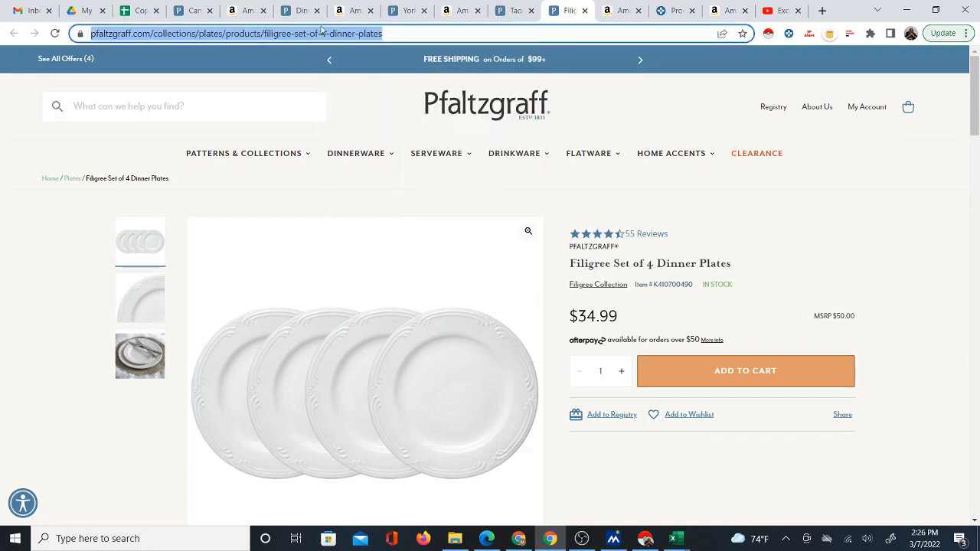
left_click(623, 11)
left_click(624, 257)
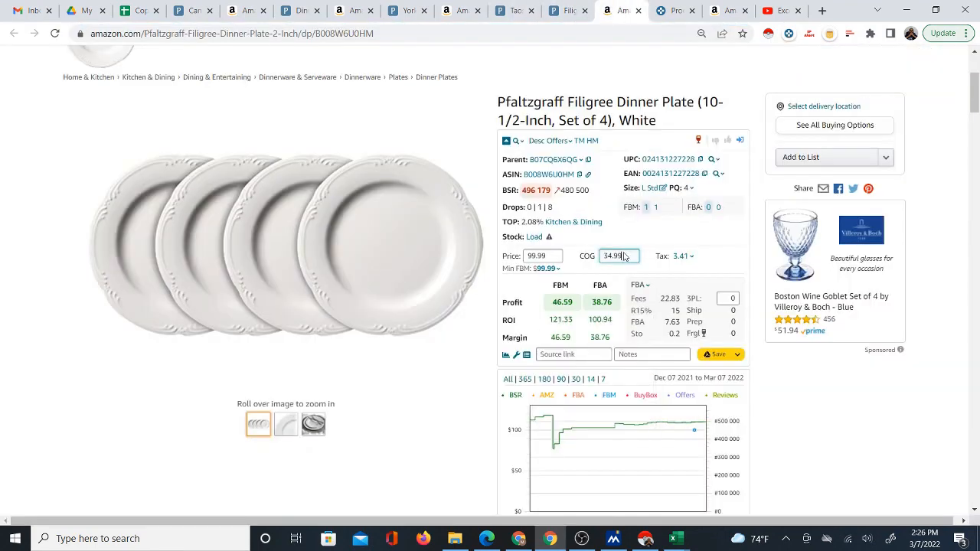
right_click(558, 354)
left_click(605, 252)
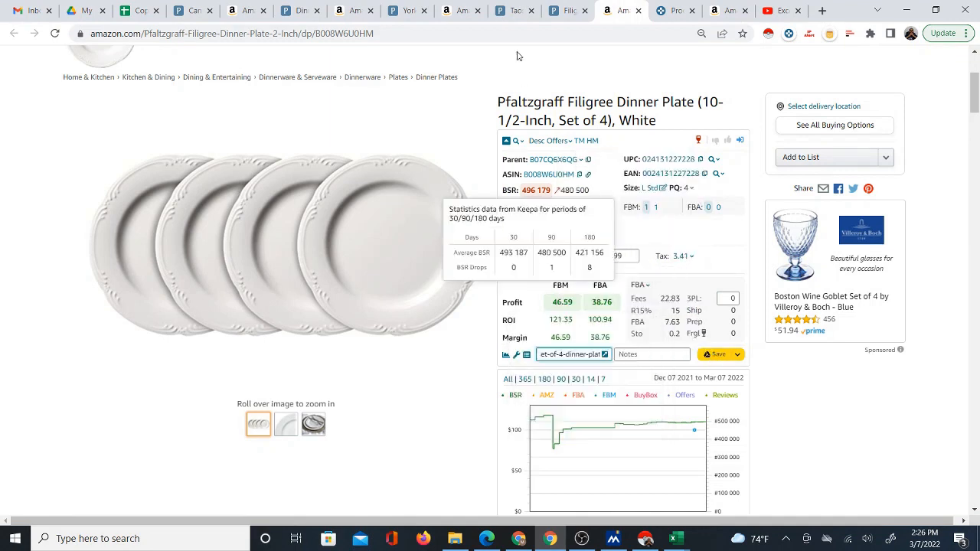
Step: Return to the Supplier Data Mapper spreadsheet and examine the cost, fee, profit and ROI columns for the Filigree dinner plates in row 6
left_click(140, 11)
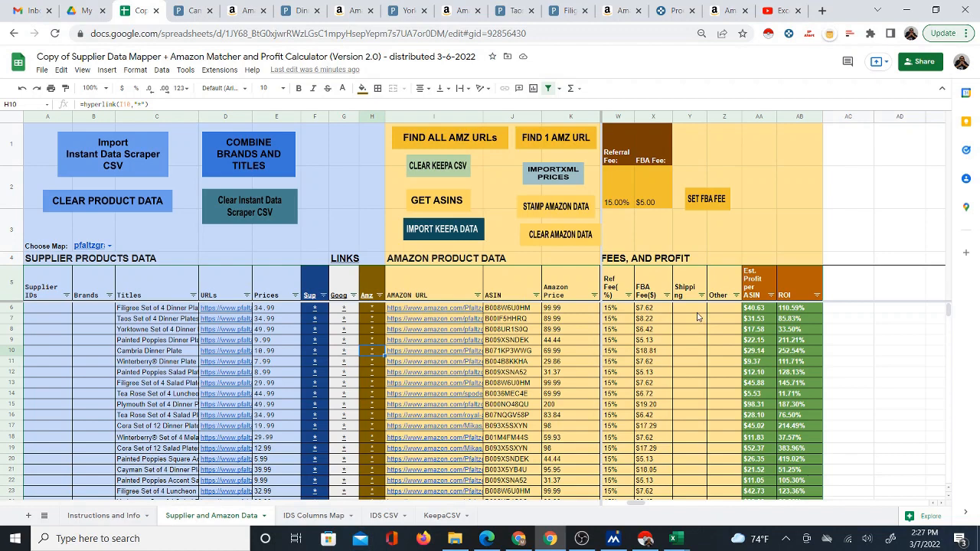
left_click(701, 309)
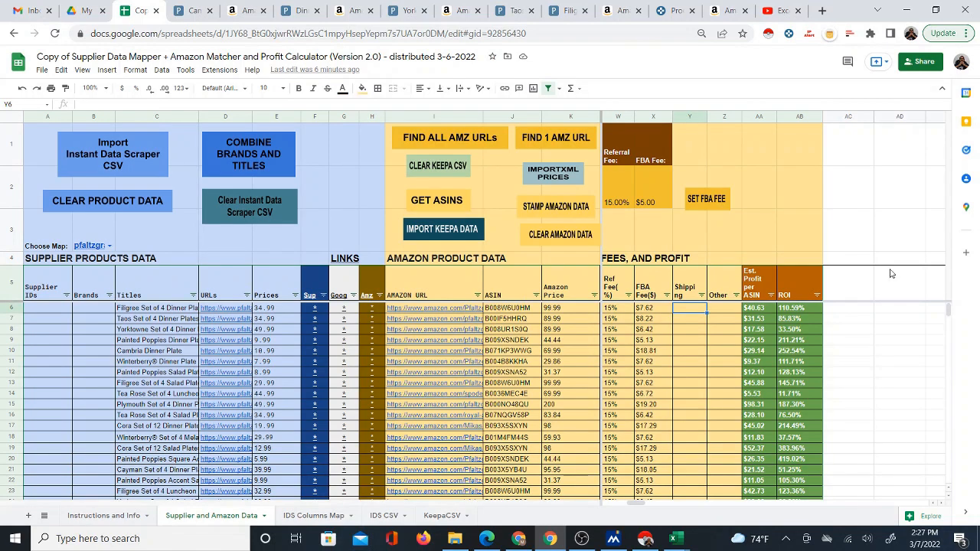
key("Left")
key("Left")
key("Left")
key("Left")
key("Left")
key("Left")
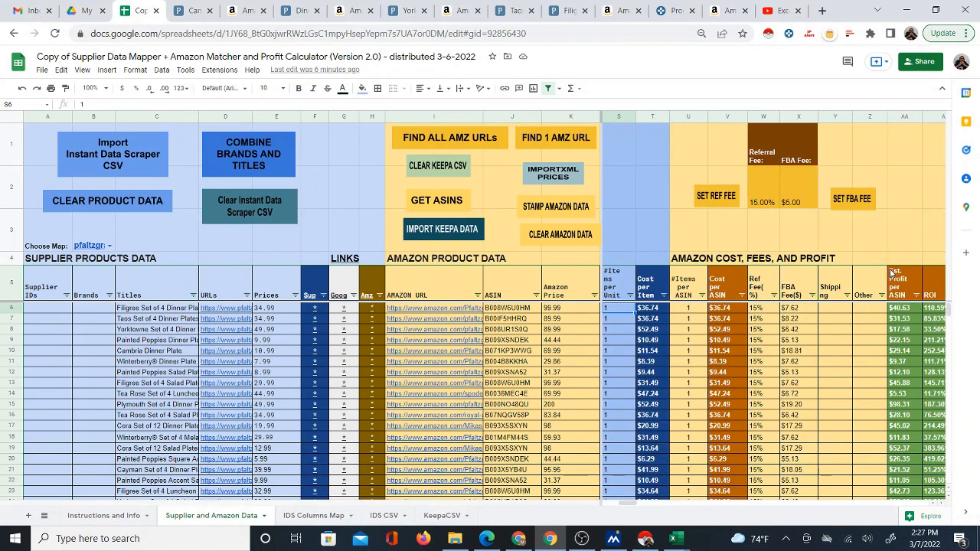
key("Right")
key("Right")
key("Right")
key("Right")
key("Right")
key("Right")
key("Right")
key("Right")
key("Right")
key("Right")
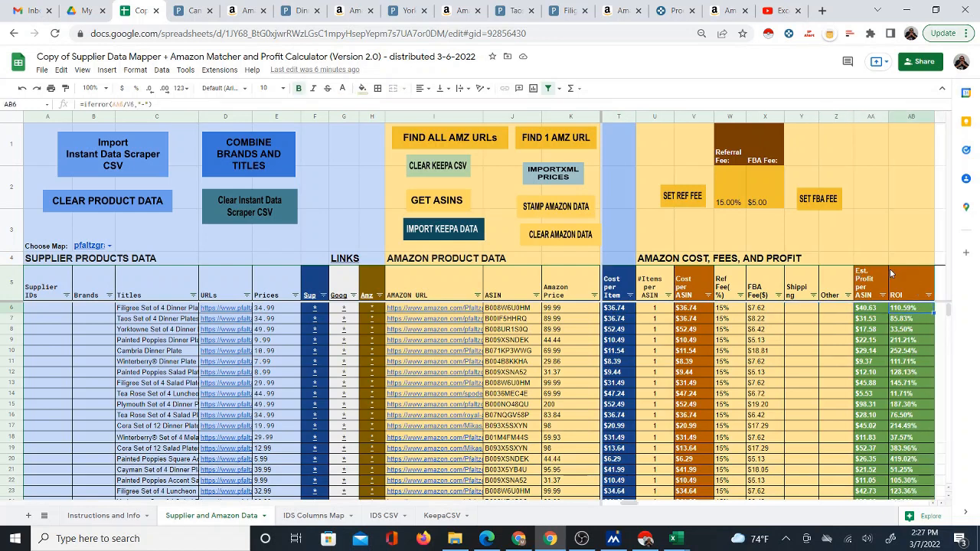
key("Left")
key("Left")
key("Left")
key("Left")
key("Left")
key("Left")
key("Left")
key("Left")
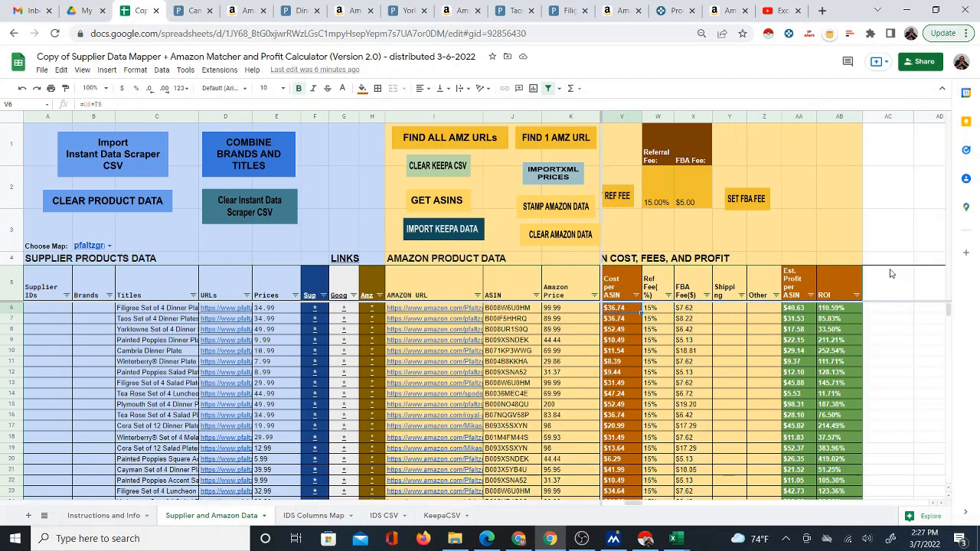
key("Down")
key("Down")
key("Down")
Step: Preview the Amazon link in row 11, the supplier link in row 12 and both links in row 13
left_click(372, 363)
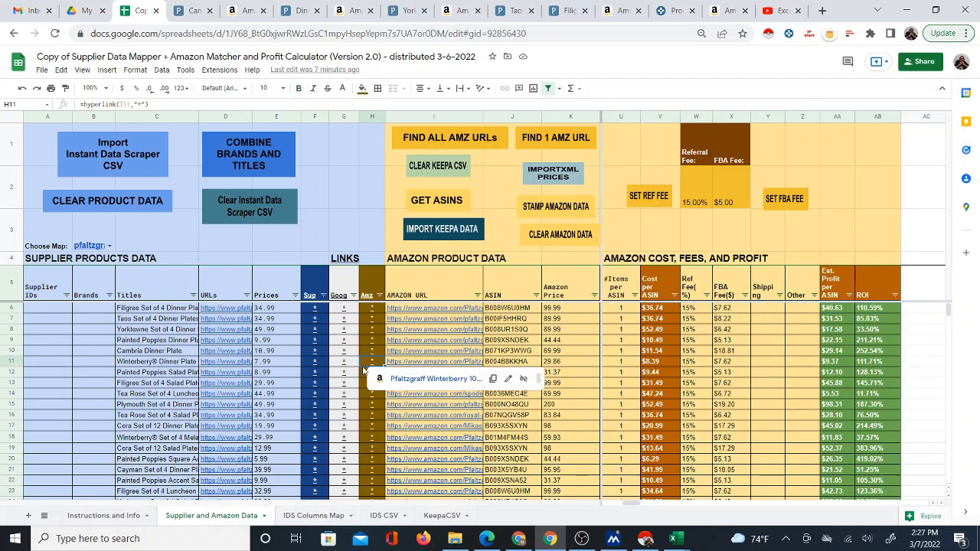
left_click(321, 374)
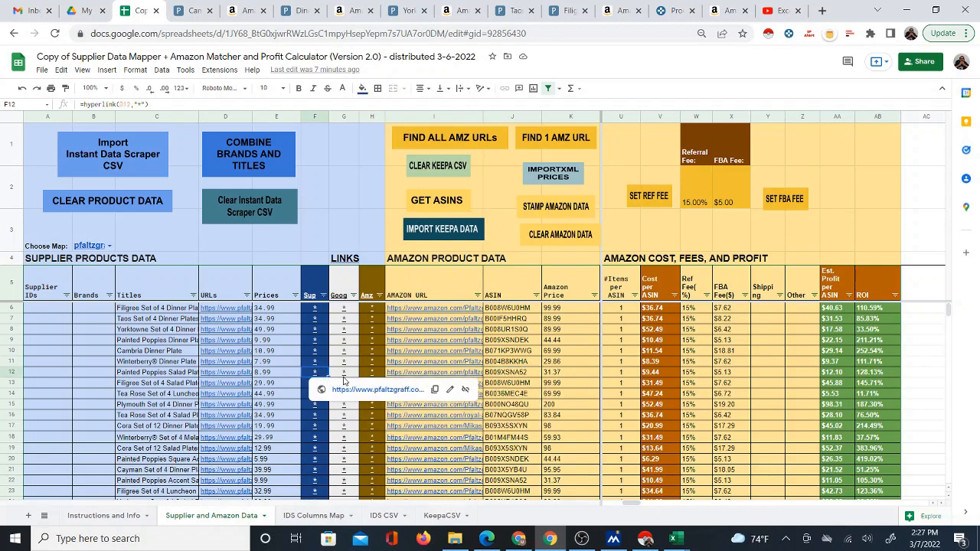
key("Down")
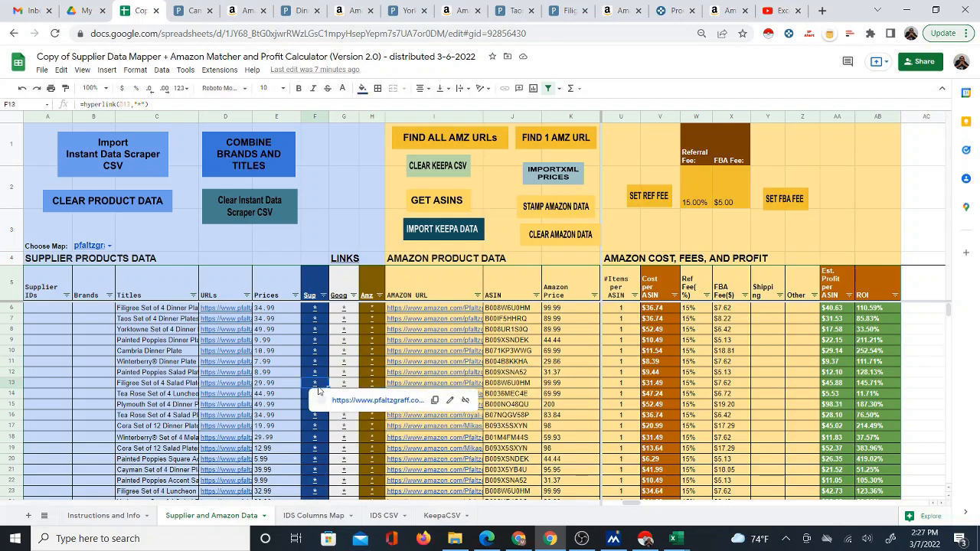
left_click(372, 385)
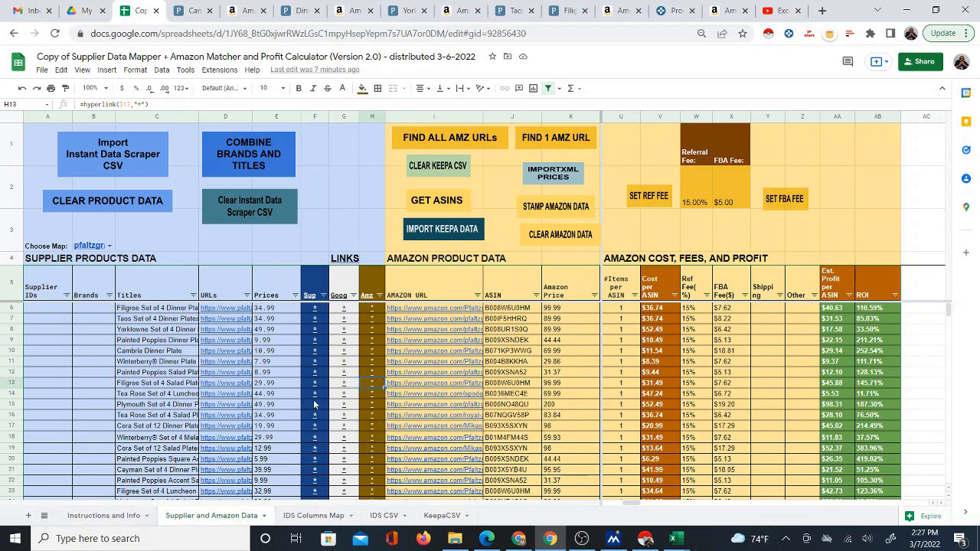
Step: Try 2 items per ASIN for the Painted Poppies Salad Plate in row 12 and restore the value to 1
left_click(625, 381)
left_click_drag(619, 308, 633, 443)
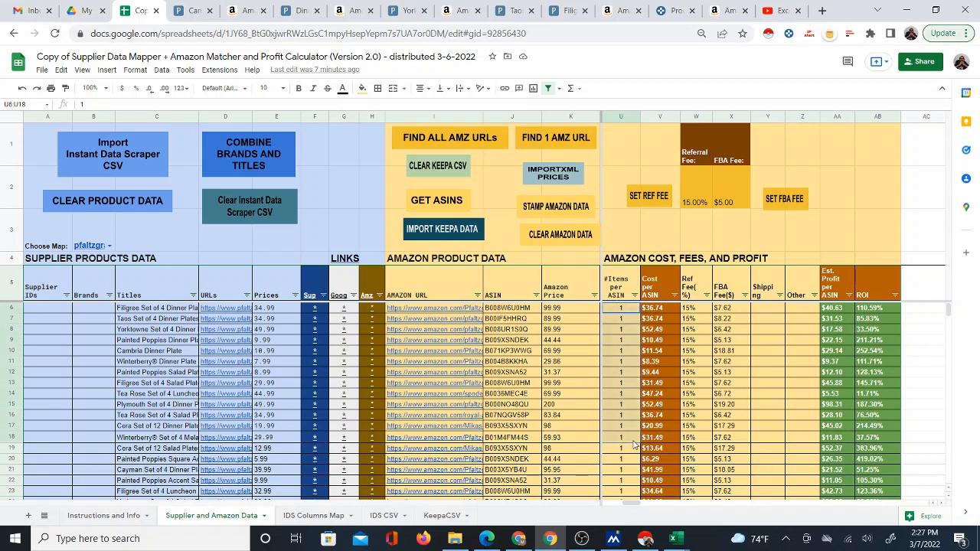
left_click(629, 375)
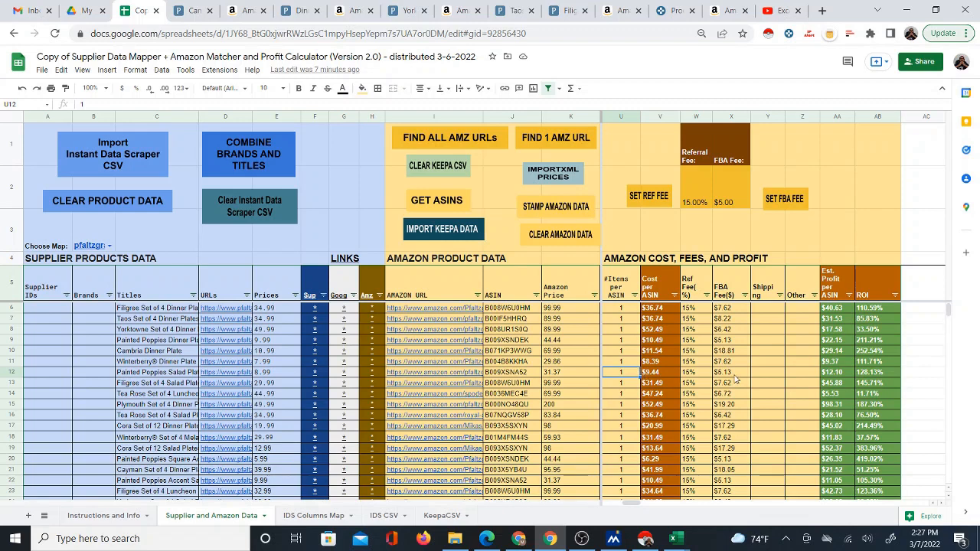
type("2")
key("ctrl+Return")
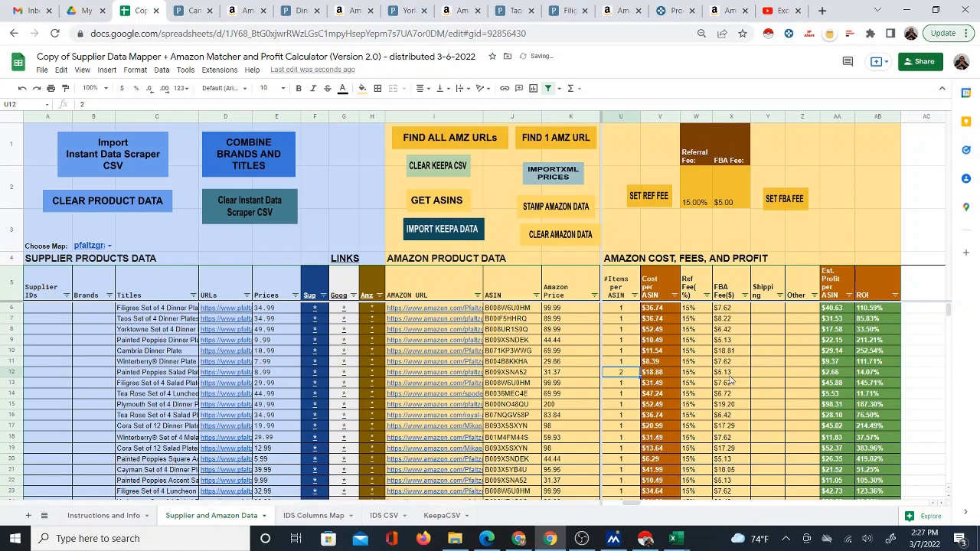
type("1")
key("Return")
key("Up")
Step: Examine the supplier cost columns for row 12, from cost per item back to units purchased and shipping
key("Left")
key("Left")
key("Left")
key("Left")
key("Left")
key("Left")
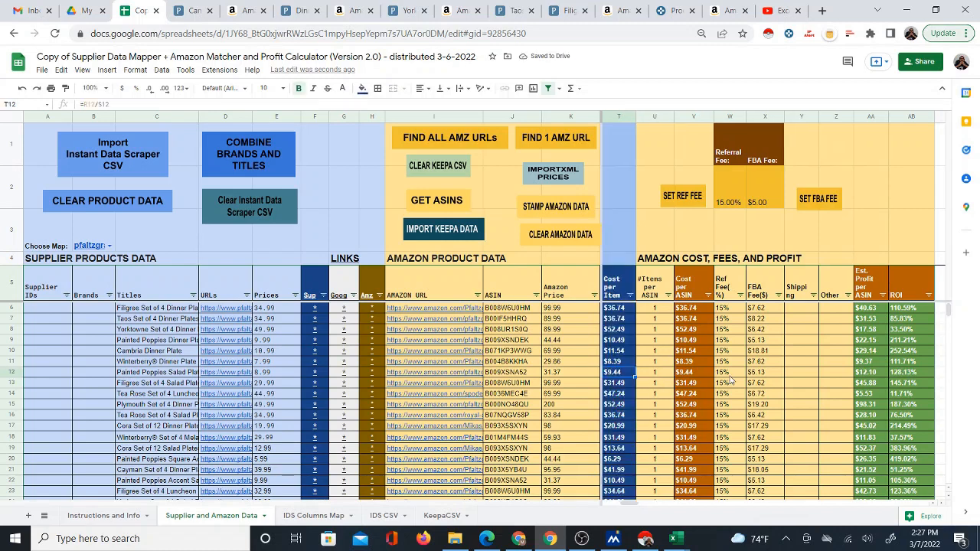
key("Left")
key("Left")
key("Left")
key("Left")
key("Left")
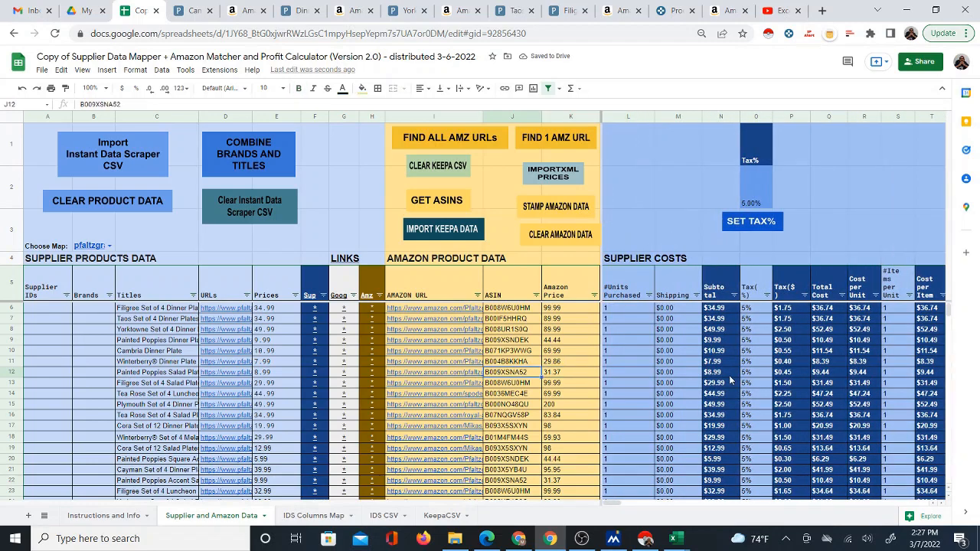
key("Right")
key("Right")
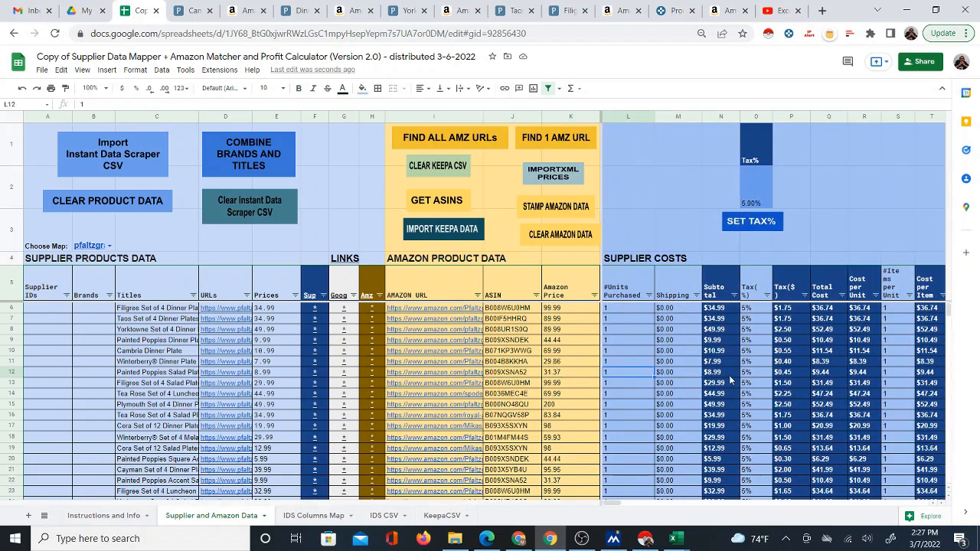
key("Right")
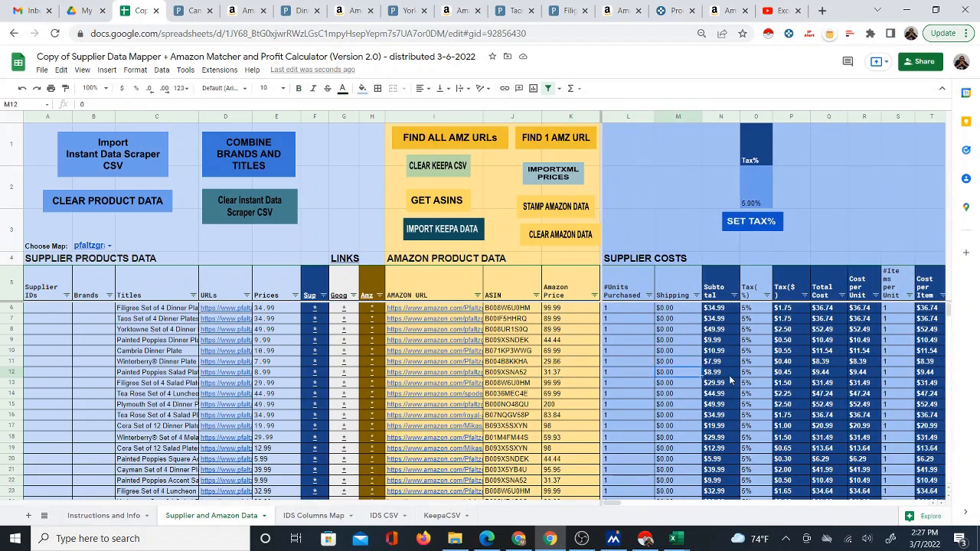
Step: Examine row 12's supplier costs from shipping and subtotal through cost per item to the Amazon cost and referral fee
key("Right")
key("Right")
key("Right")
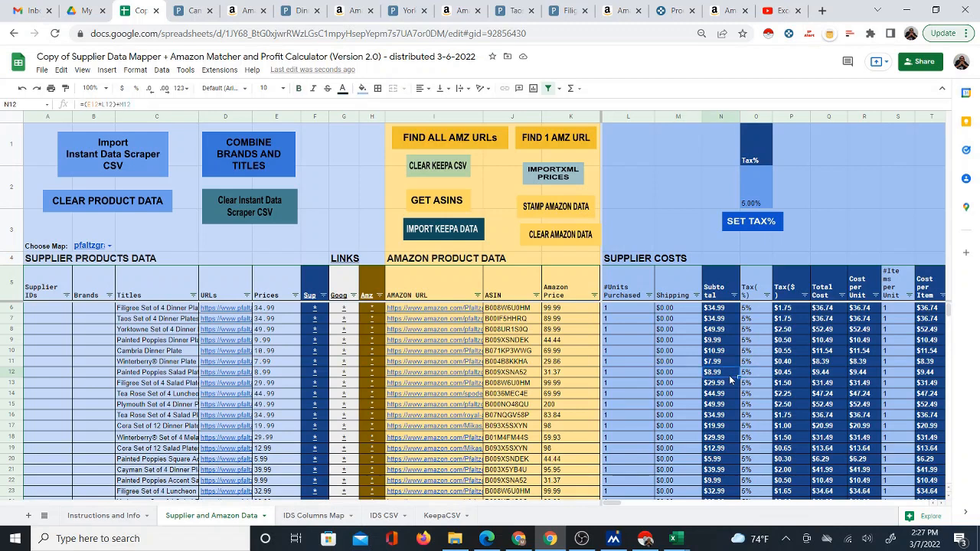
key("Right")
key("Right")
key("Right")
key("Right")
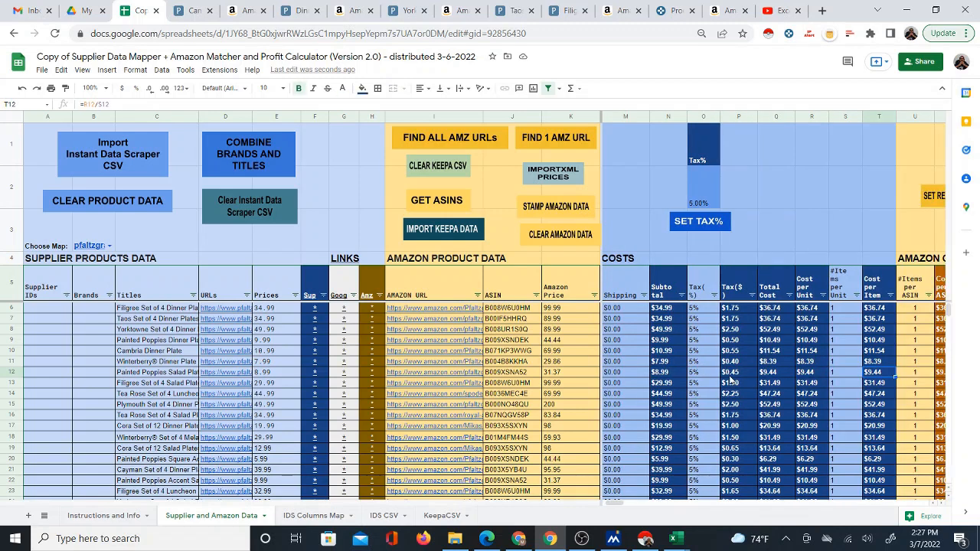
key("Left")
key("Left")
key("Left")
key("Right")
key("Right")
key("Left")
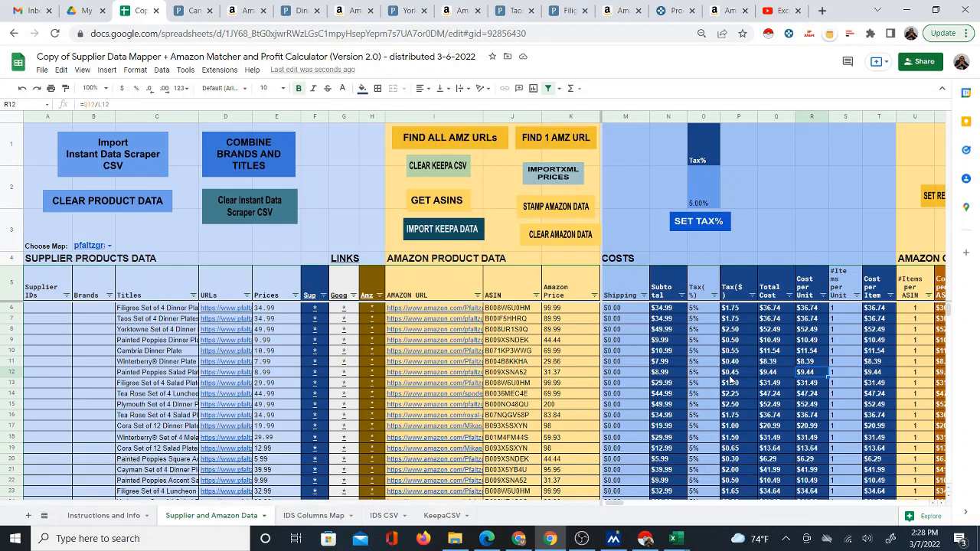
key("Right")
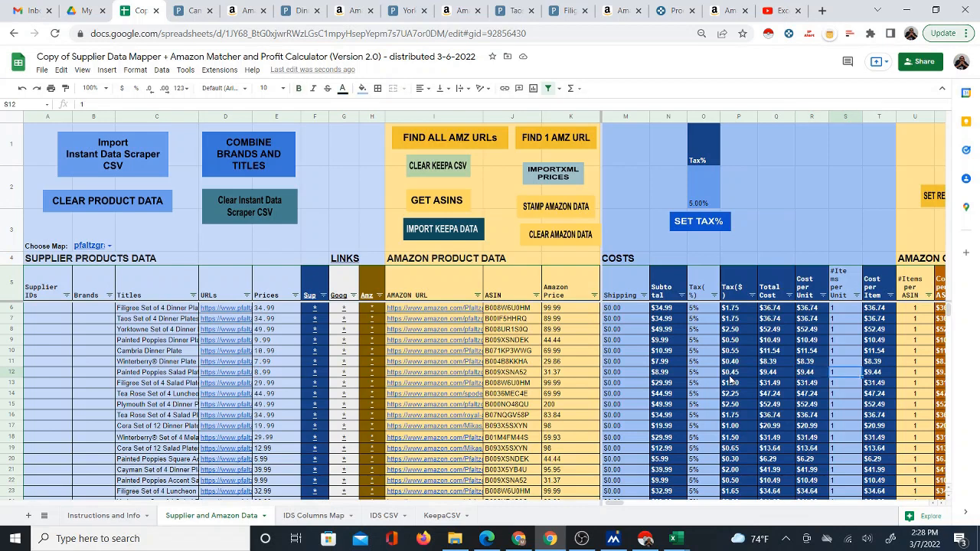
key("Right")
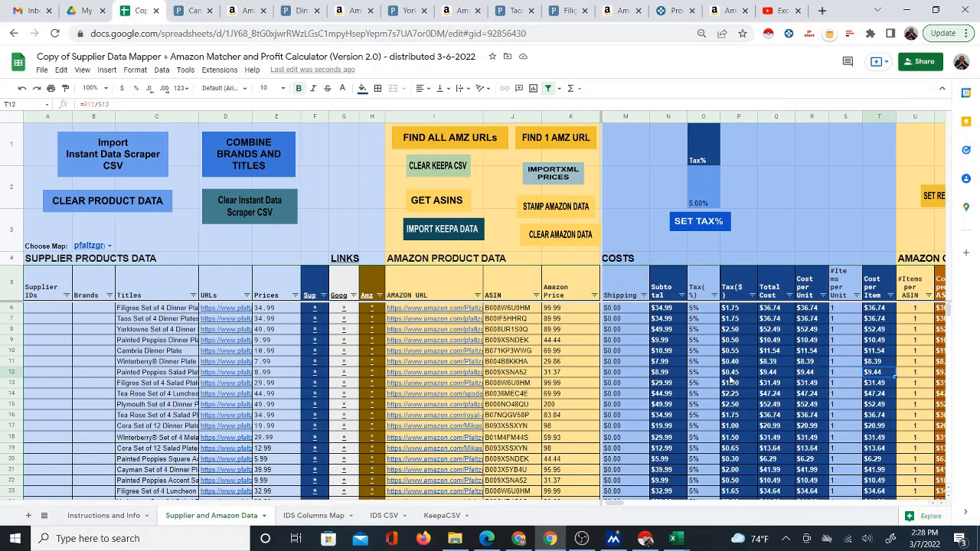
key("Right")
key("Right")
key("Right")
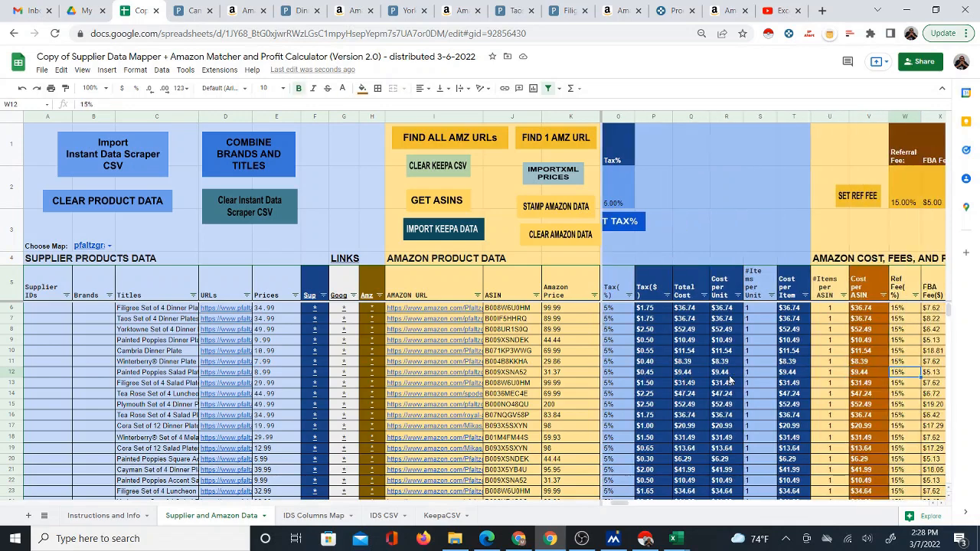
Step: Trace row 12 back to the Amazon price, and review the supplier cost columns forward to the cost per ASIN
key("Left")
key("Left")
key("Left")
key("Left")
key("Left")
key("Left")
key("Left")
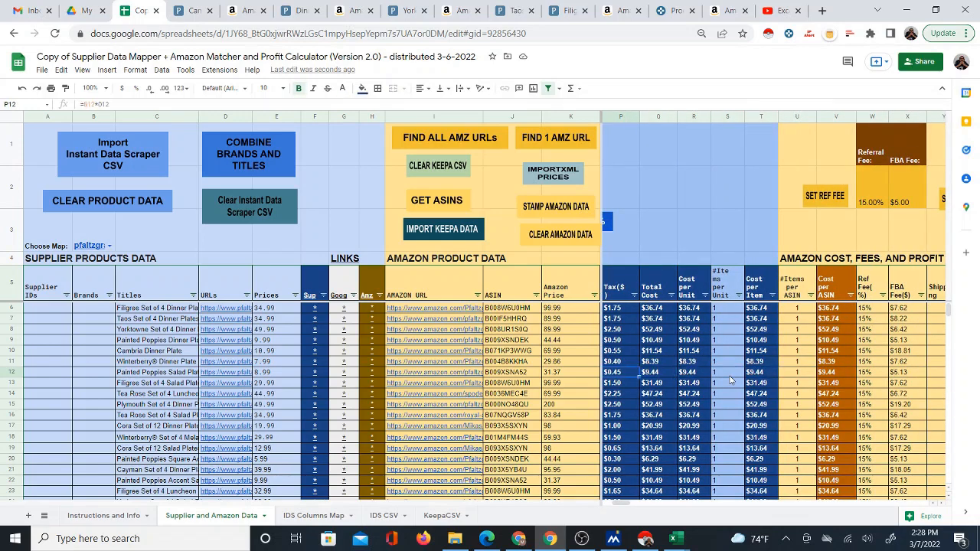
key("Left")
key("Left")
key("Left")
key("Left")
key("Left")
key("Left")
key("Right")
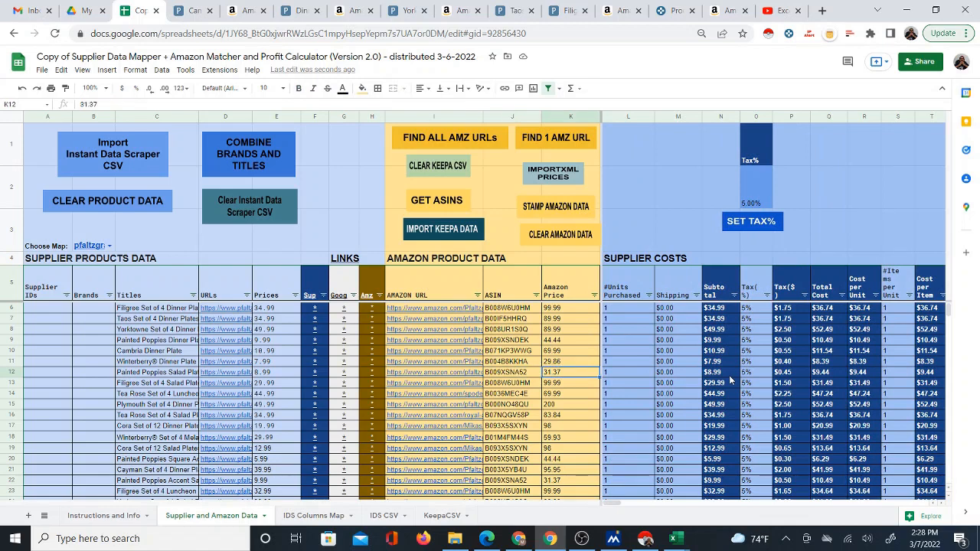
key("Right")
key("Right")
key("Right")
key("Right")
key("Right")
key("Right")
key("Right")
key("Right")
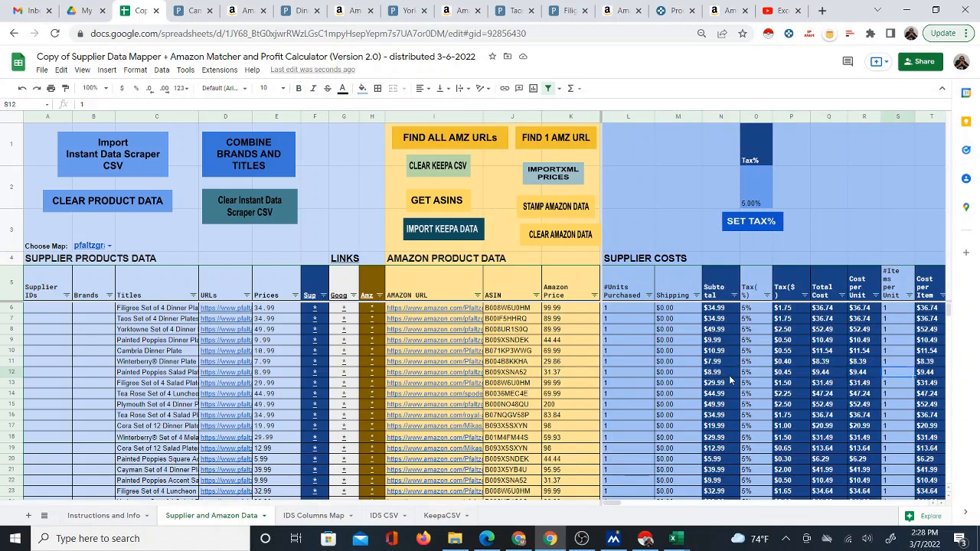
key("Right")
key("Right")
key("Left")
key("Left")
key("Right")
key("Right")
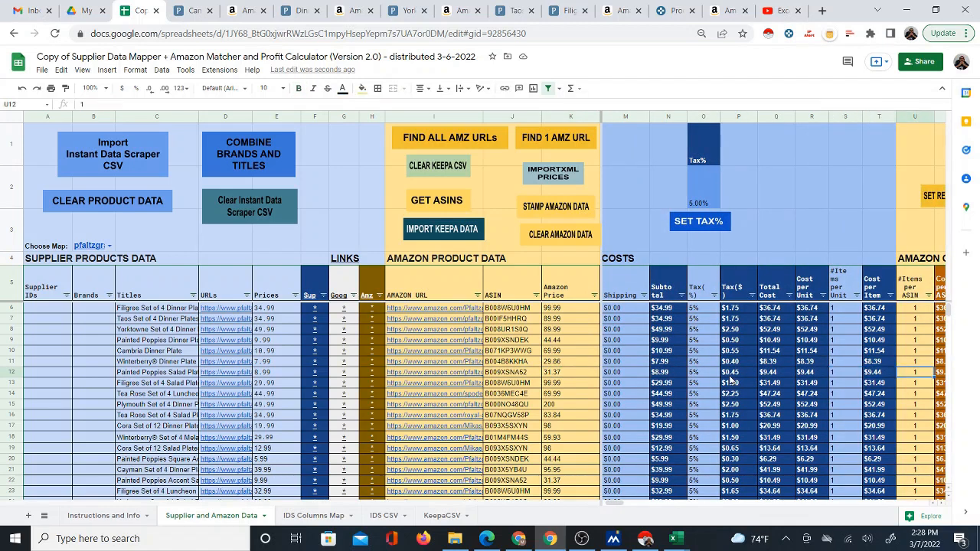
key("Right")
Step: Review row 12 once more between the Amazon price and the referral fee column
key("Left")
key("Left")
key("Left")
key("Left")
key("Left")
key("Left")
key("Left")
key("Left")
key("Left")
key("Left")
key("Left")
key("Left")
key("Right")
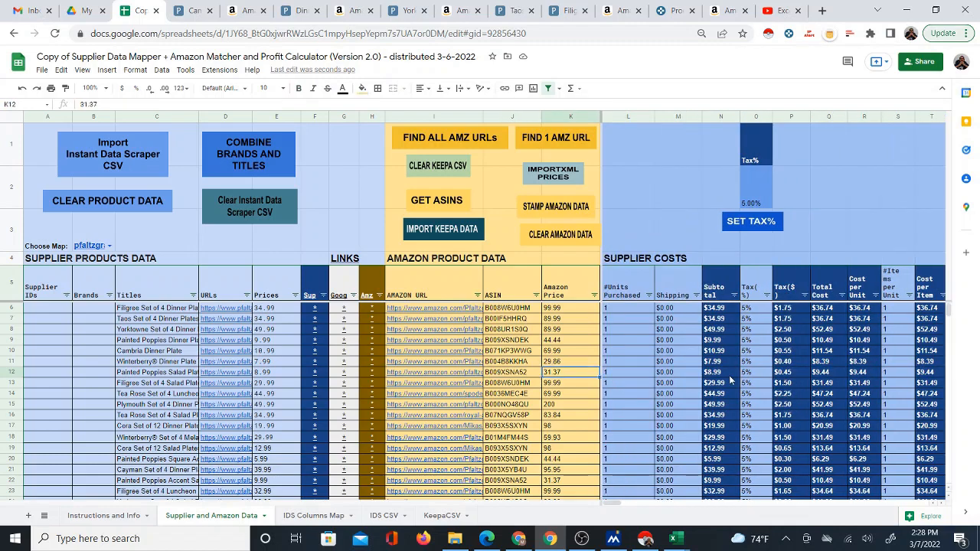
key("Right")
key("Right")
key("Right")
key("Right")
key("Right")
key("Right")
key("Right")
key("Right")
key("Right")
key("Right")
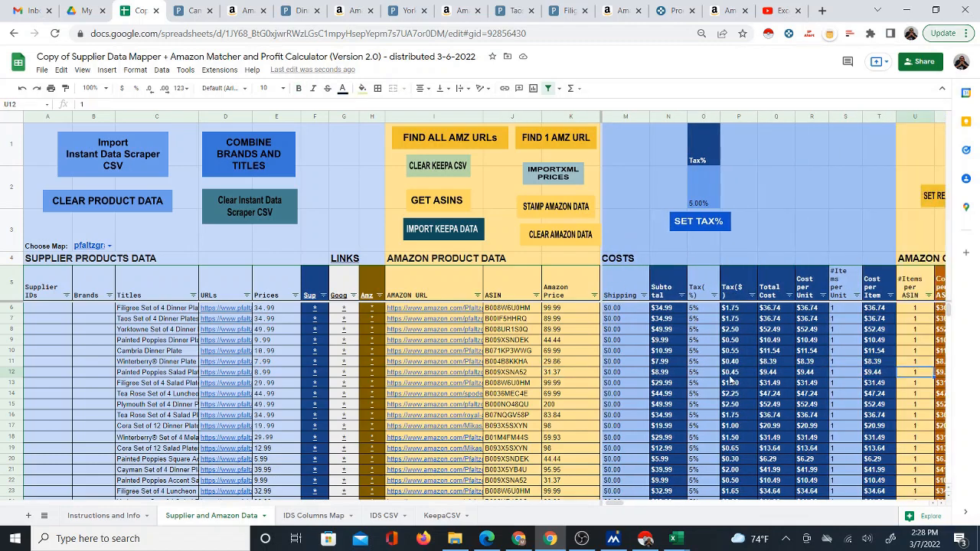
key("Right")
key("Right")
Step: Examine row 12's full calculation from the supplier cost columns across the Amazon fees to estimated profit and ROI
key("Left")
key("Left")
key("Left")
key("Left")
key("Left")
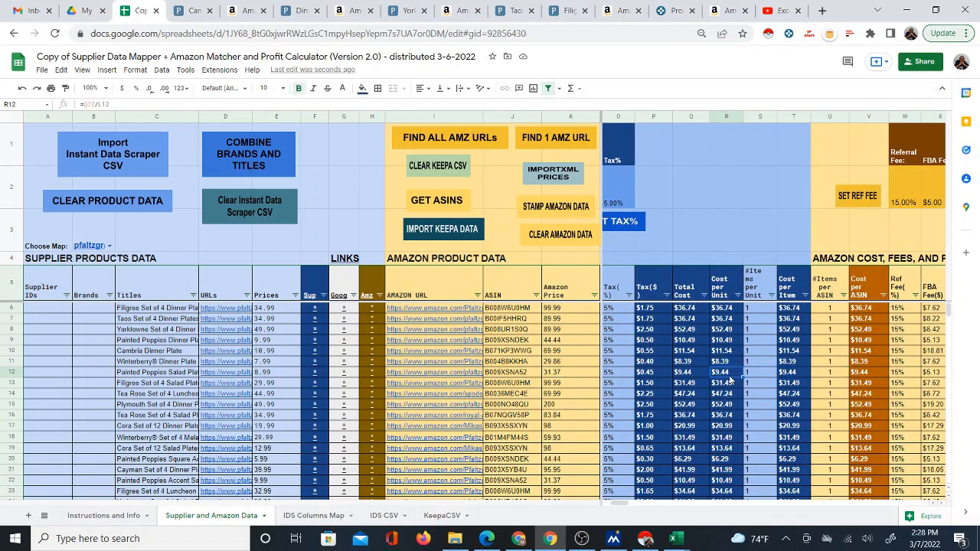
key("Left")
key("Left")
key("Left")
key("Left")
key("Left")
key("Left")
key("Right")
key("Right")
key("Right")
key("Right")
key("Right")
key("Right")
key("Right")
key("Right")
key("Right")
key("Right")
key("Right")
key("Right")
key("Right")
key("Right")
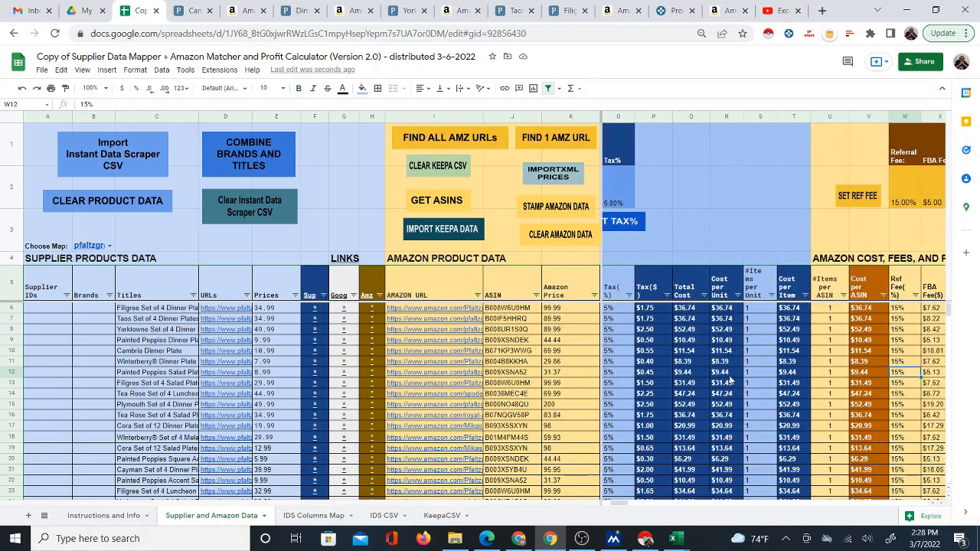
key("Right")
key("Right")
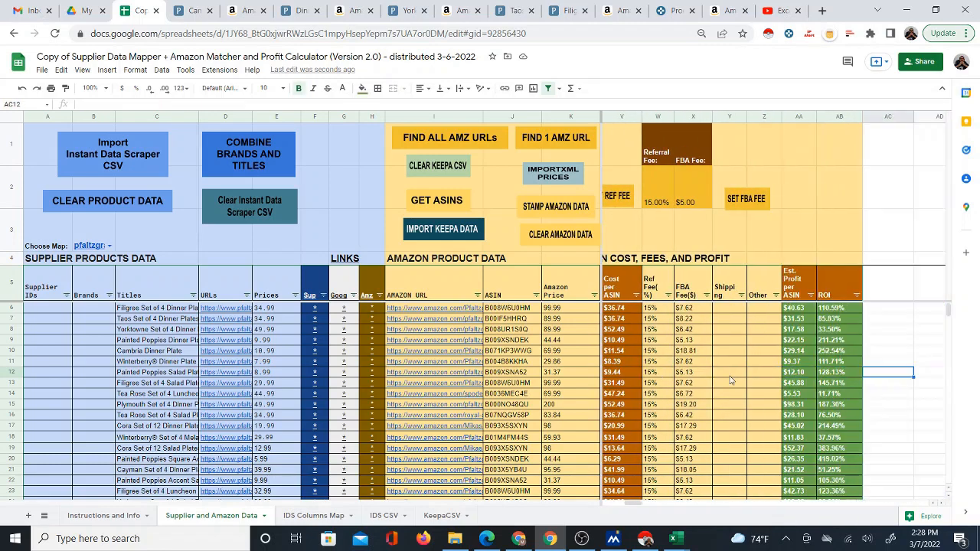
Step: Examine row 12's fee columns back to cost per ASIN, and check the items per ASIN values up to row 6
key("Left")
key("Left")
key("Left")
key("Left")
key("Left")
key("Left")
key("Left")
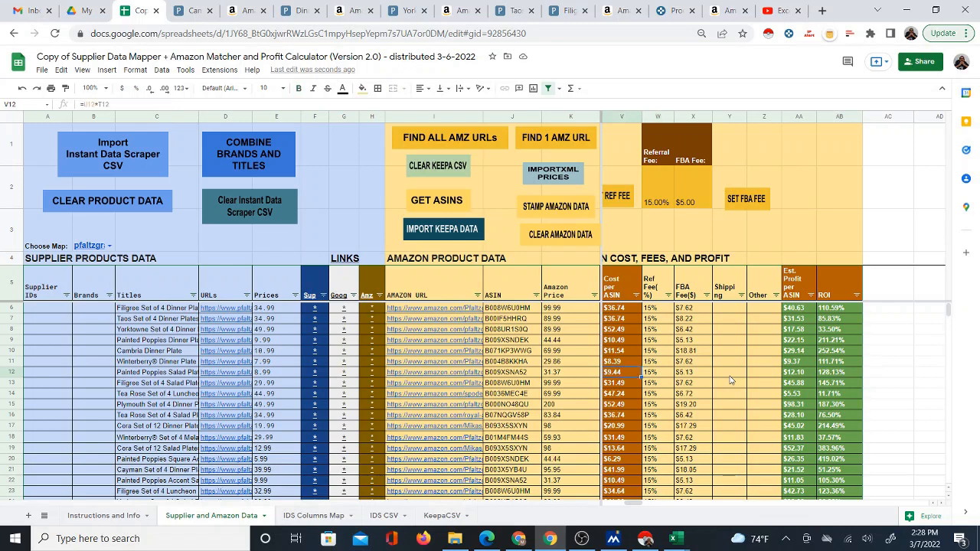
key("Up")
key("Up")
key("Up")
key("Up")
key("Up")
key("Up")
key("Up")
key("Up")
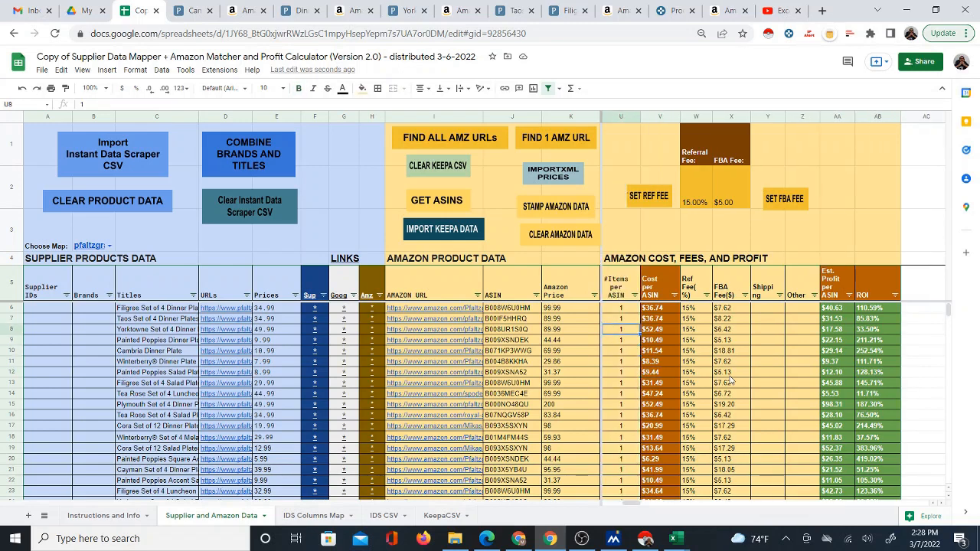
key("Down")
key("Down")
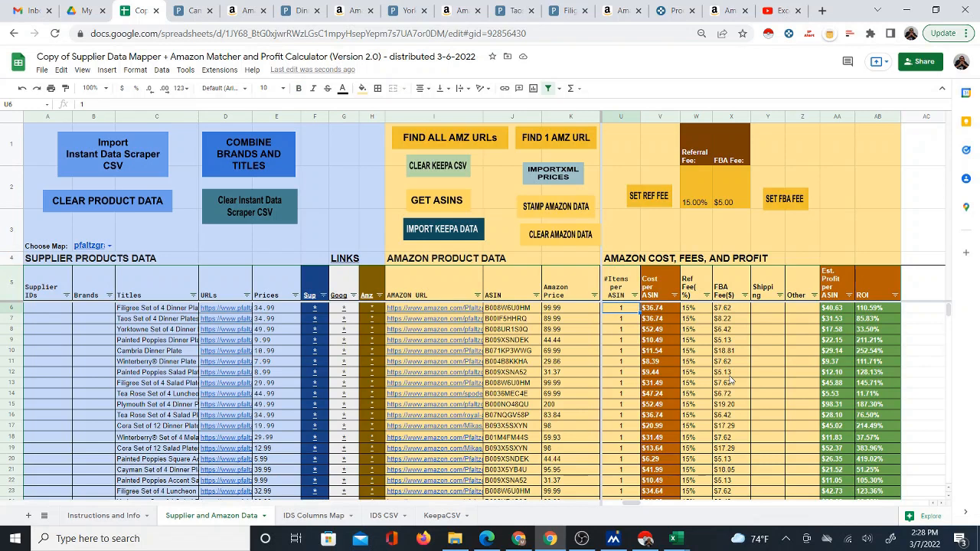
Step: Set the default referral fee to 8% and apply it to all products
left_click(694, 202)
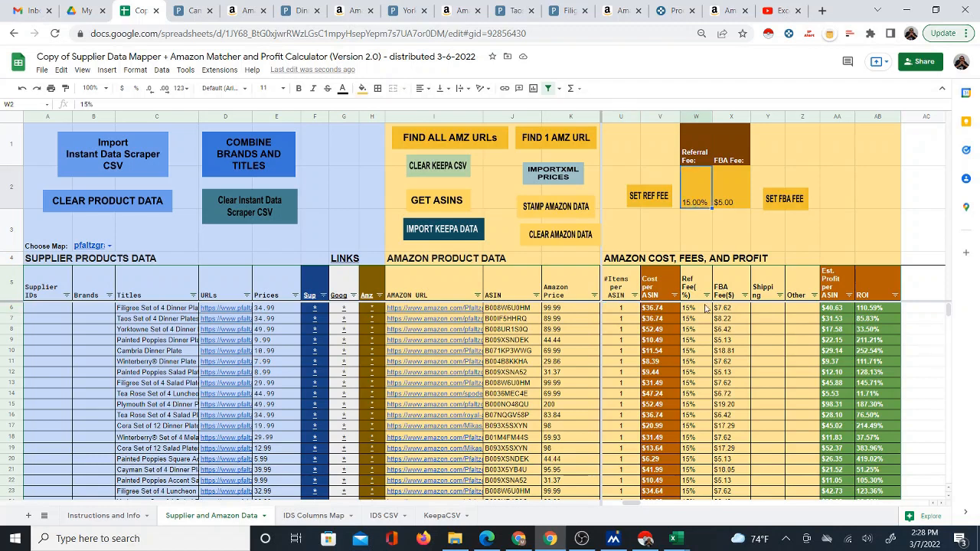
left_click_drag(701, 309, 705, 381)
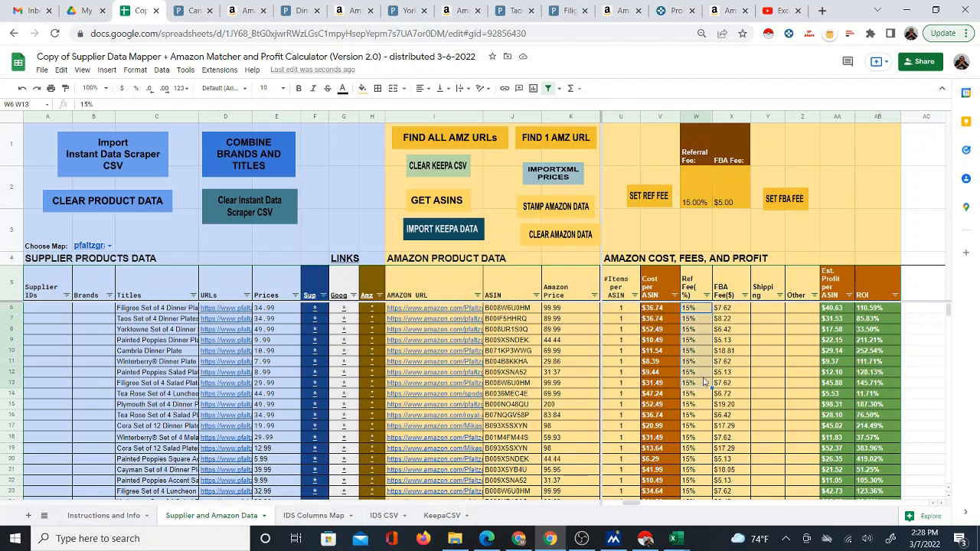
left_click(707, 200)
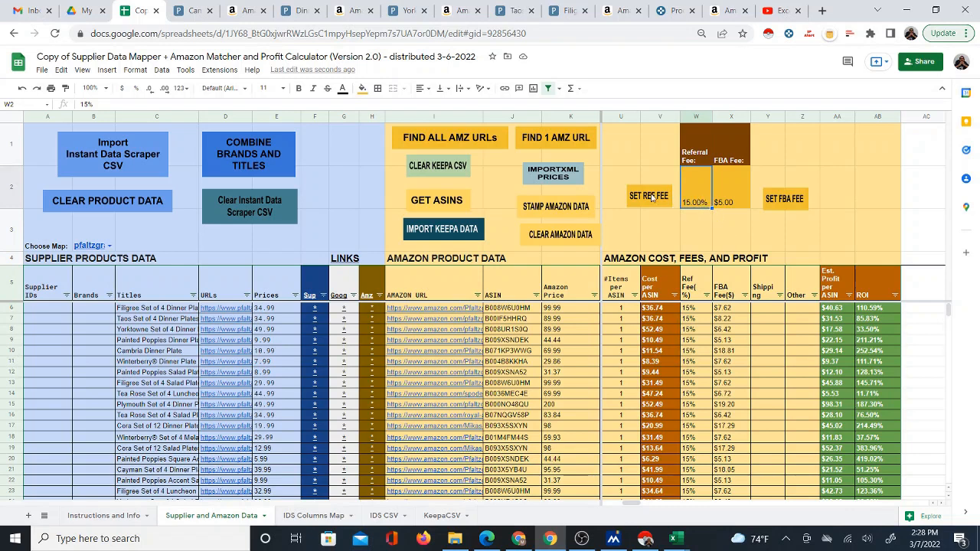
type("8")
left_click(812, 175)
left_click(694, 200)
left_click(650, 201)
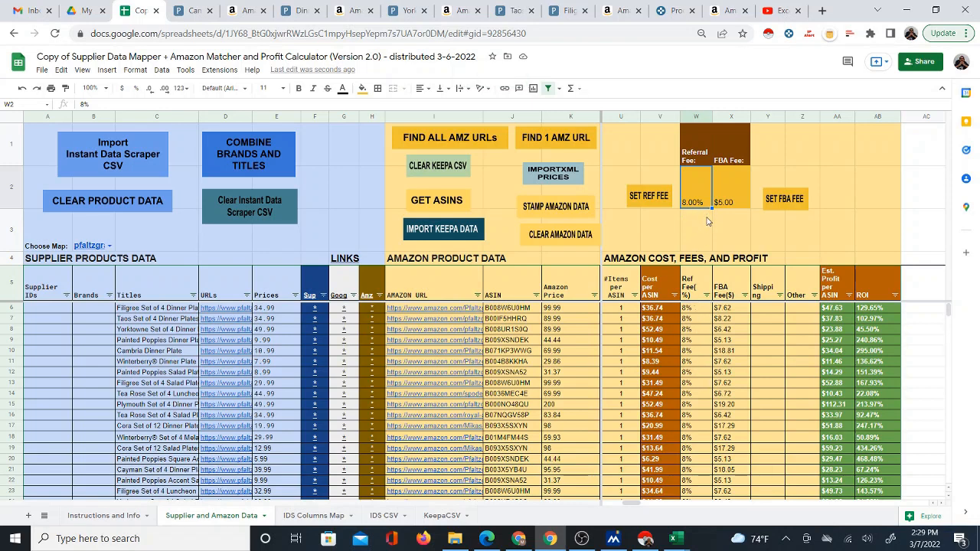
Step: Check the default FBA fee, set the referral fee to 15% and apply it to all products
left_click(735, 202)
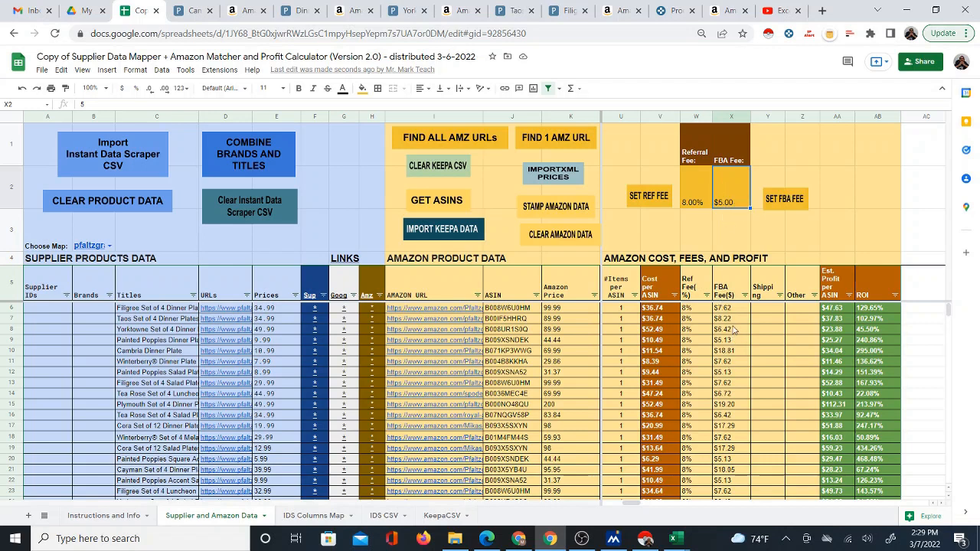
left_click(700, 202)
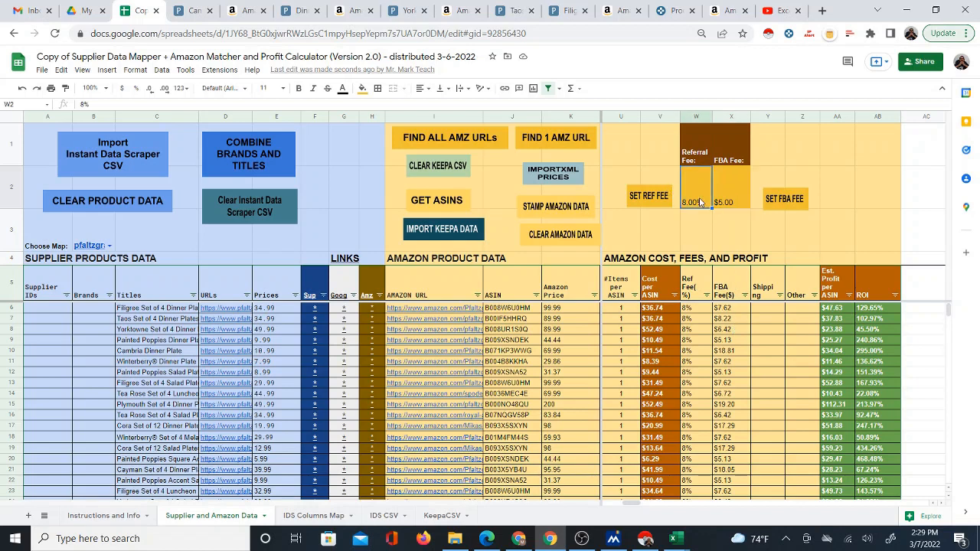
type("15")
key("Return")
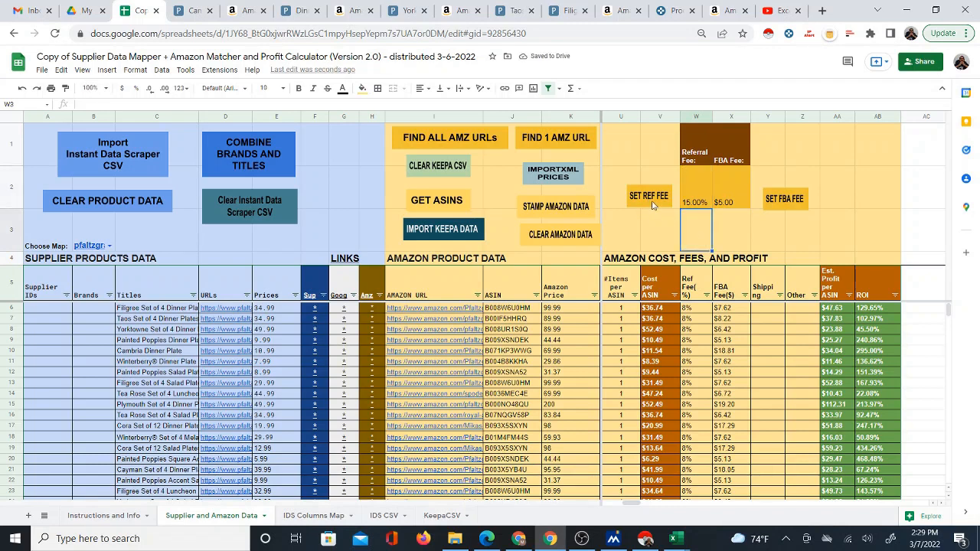
left_click(651, 201)
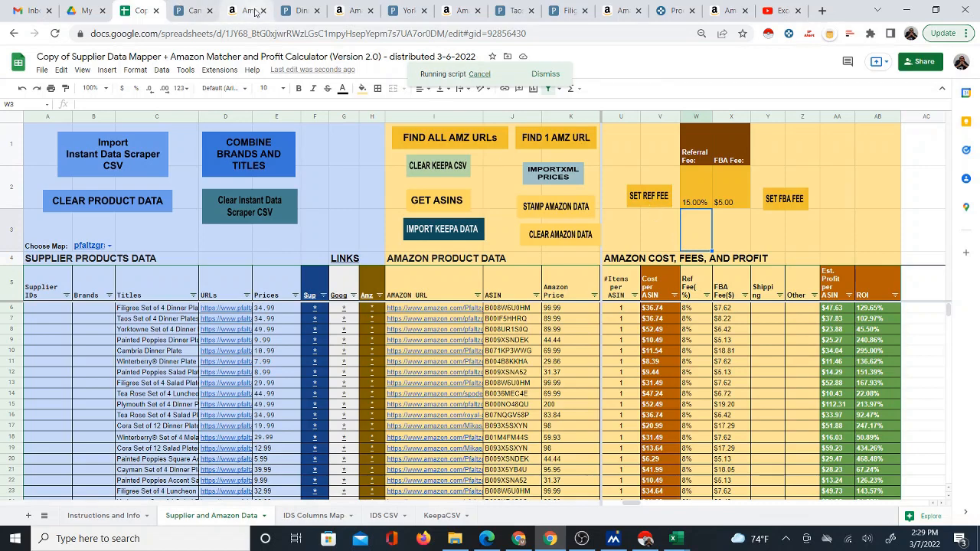
Step: Examine the Amazon listing for the Pfaltzgraff Filigree Dinner Plate set and return to the spreadsheet
left_click(255, 10)
left_click(607, 10)
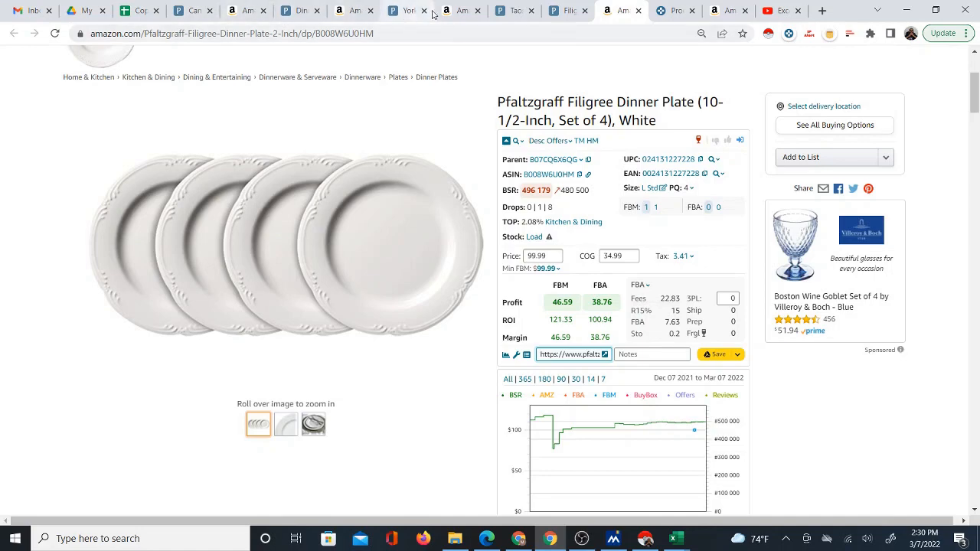
left_click(131, 10)
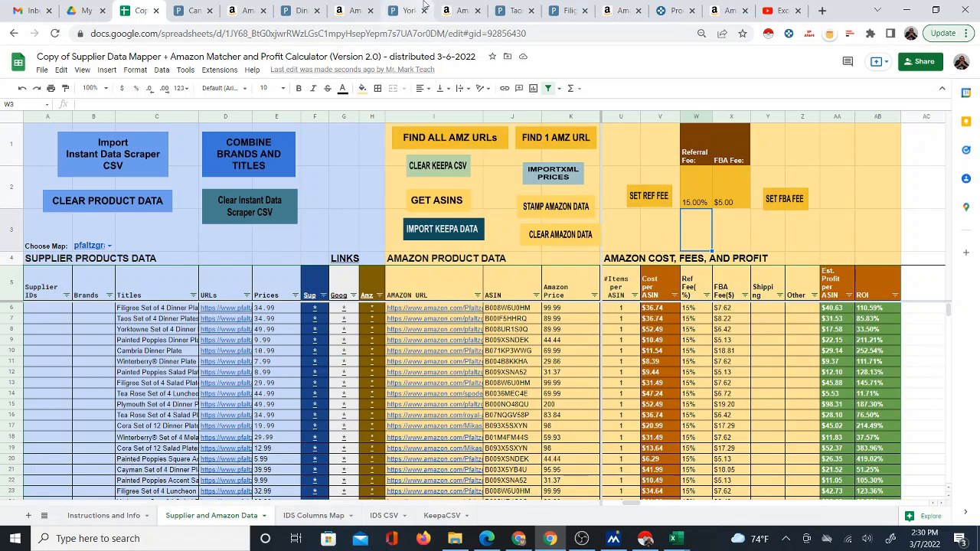
Step: Switch to the Pfaltzgraff dinnerware collection, load more products and look further down the listing
left_click(301, 10)
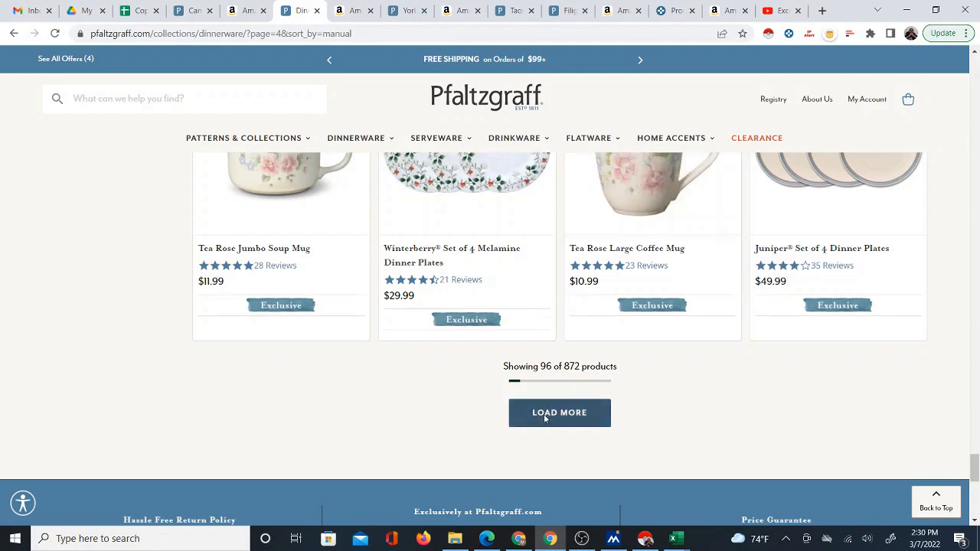
left_click(577, 411)
scroll(924, 383, "down", 3)
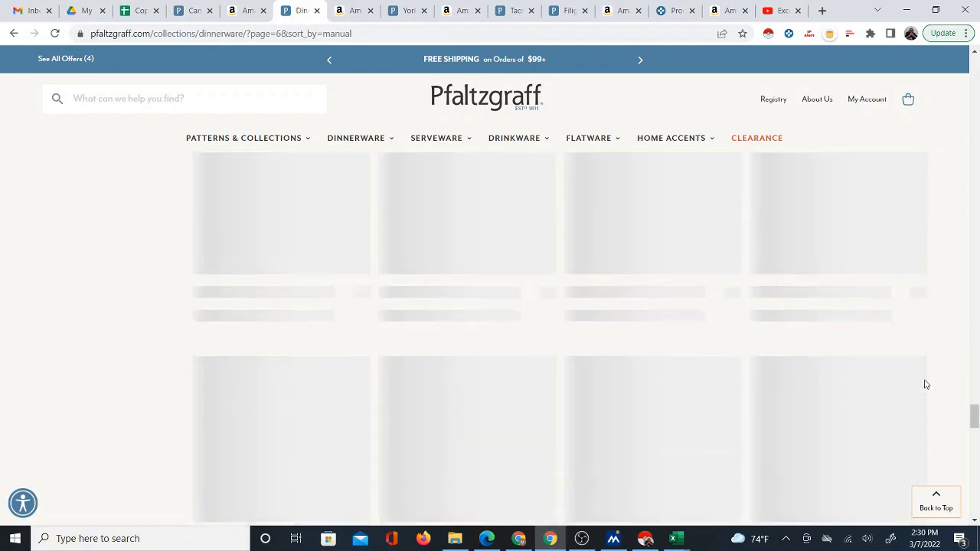
left_click_drag(974, 371, 971, 442)
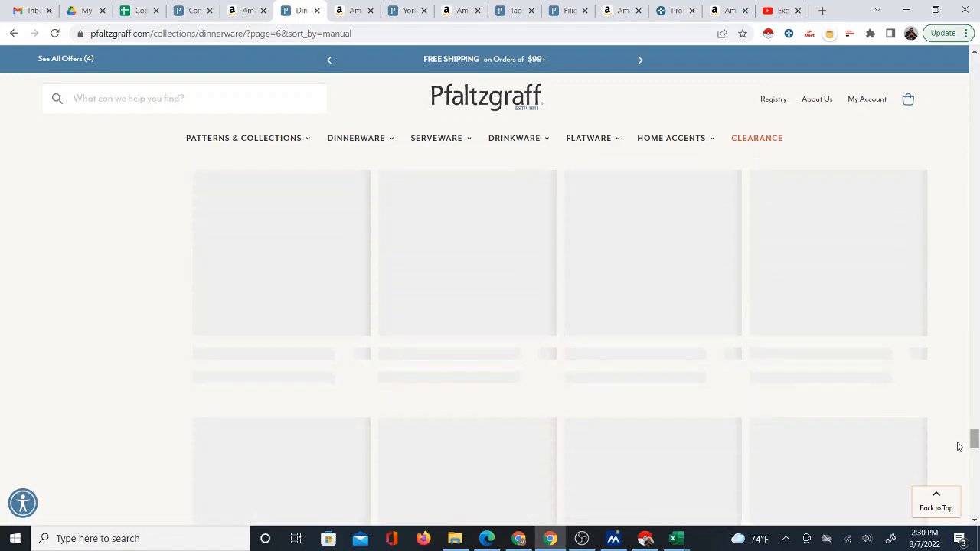
Step: Return to the spreadsheet and run the single Amazon URL lookup for the Winterberry Heart Shaped product in row 40
left_click(134, 12)
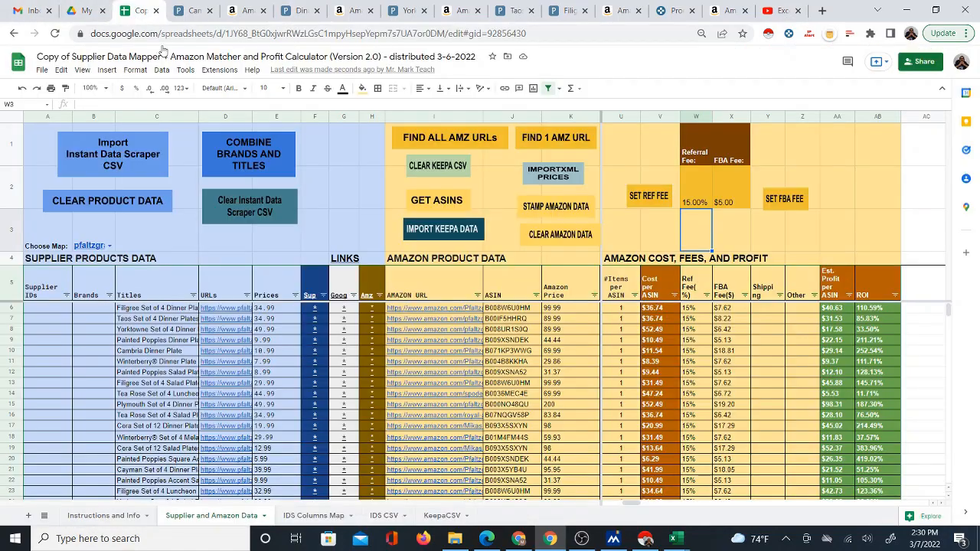
scroll(480, 399, "down", 10)
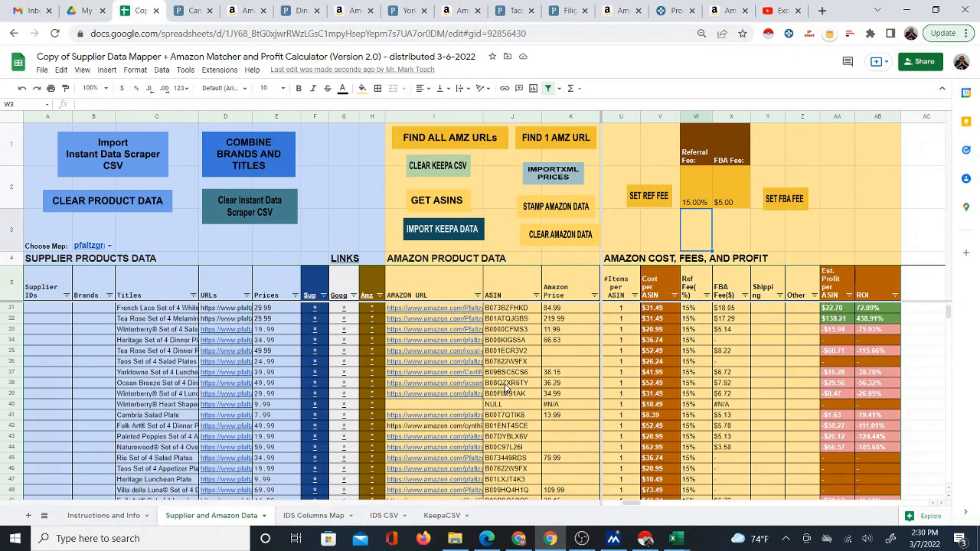
left_click(460, 373)
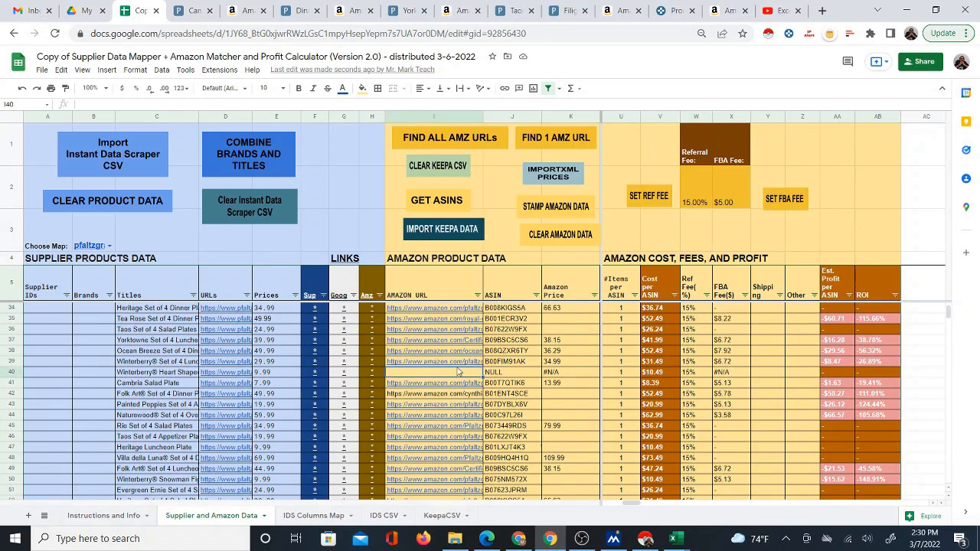
left_click(547, 140)
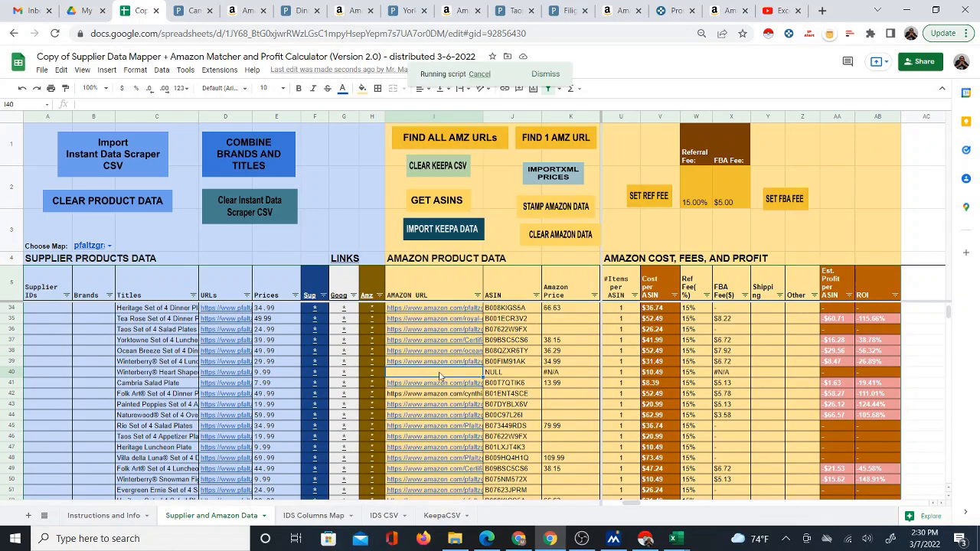
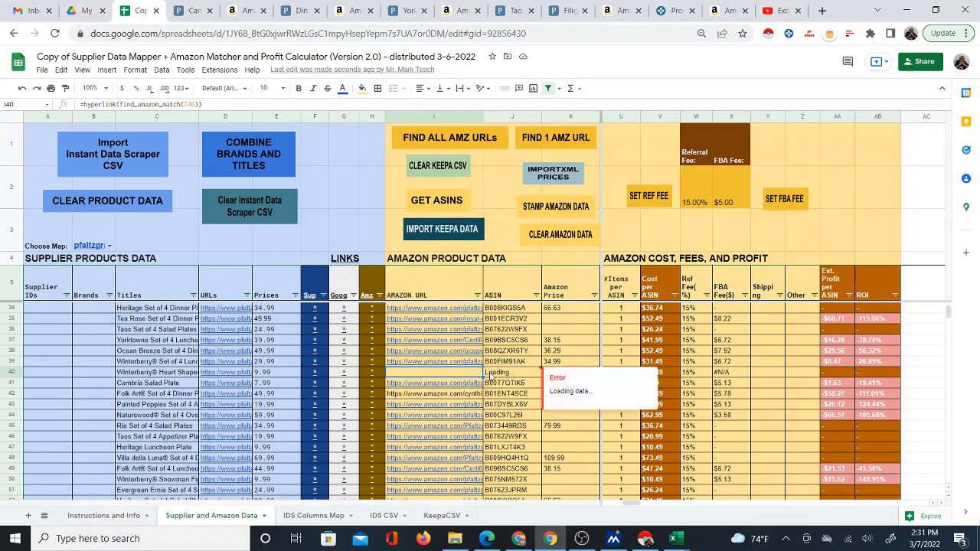
Step: Open the supplier product page for the Winterberry Heart Shaped product in row 40 and return to the spreadsheet
scroll(468, 376, "down", 6)
scroll(490, 376, "up", 5)
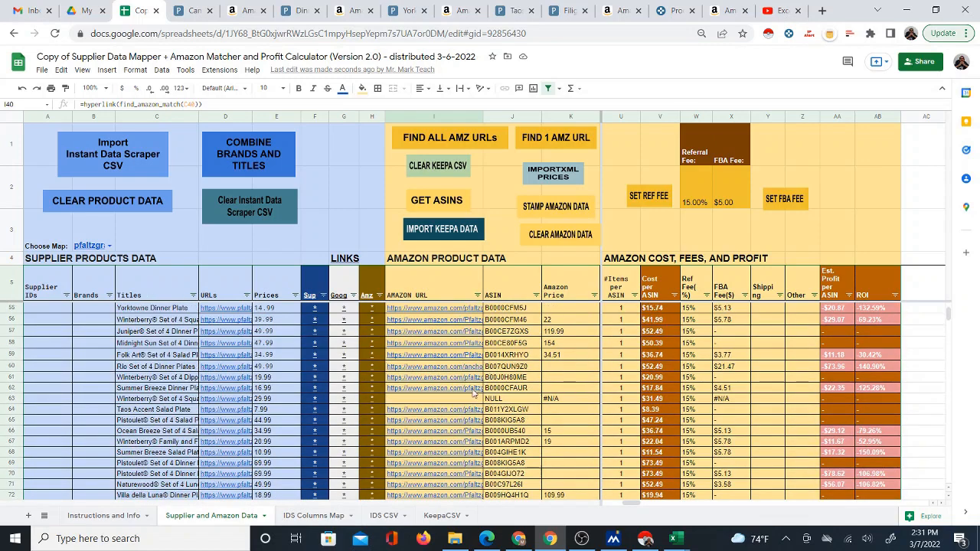
scroll(472, 382, "up", 1)
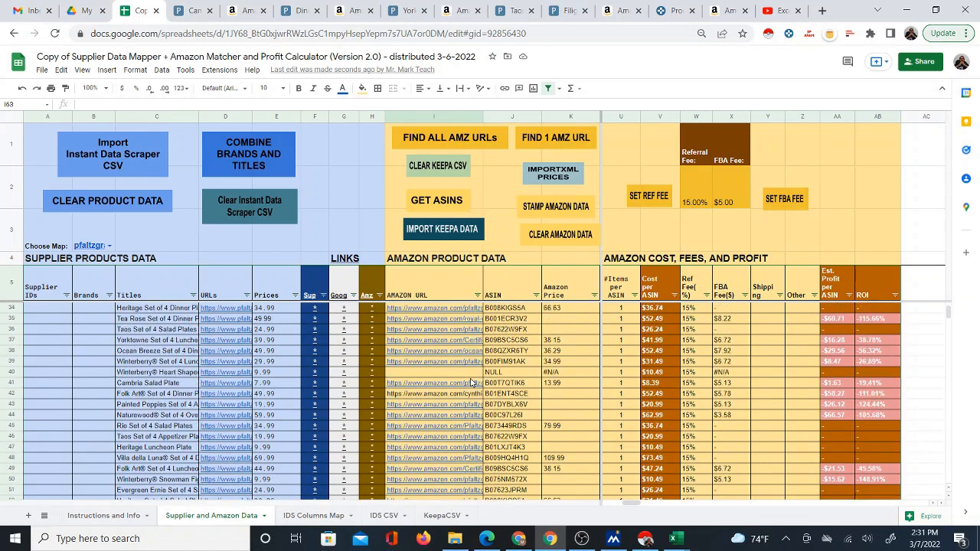
left_click(468, 372)
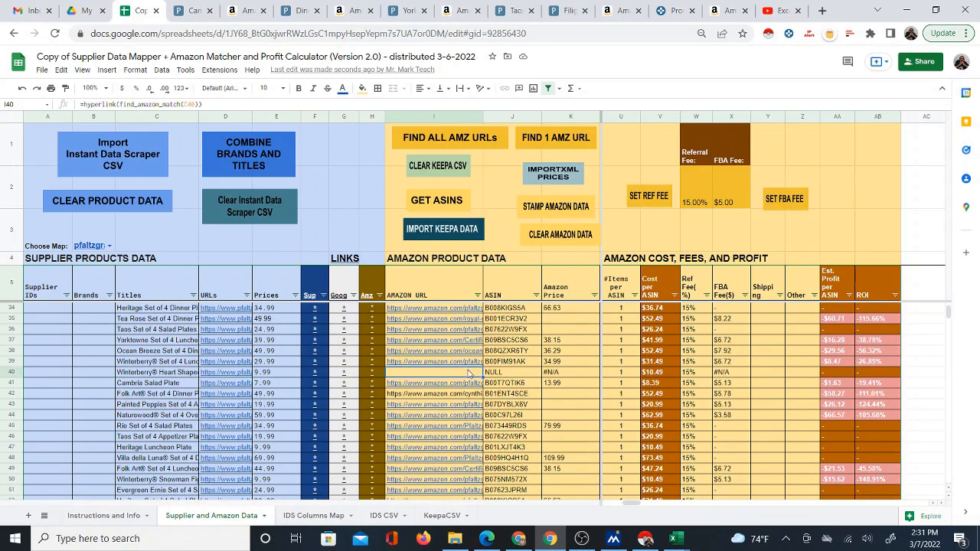
left_click(314, 377)
left_click(368, 396)
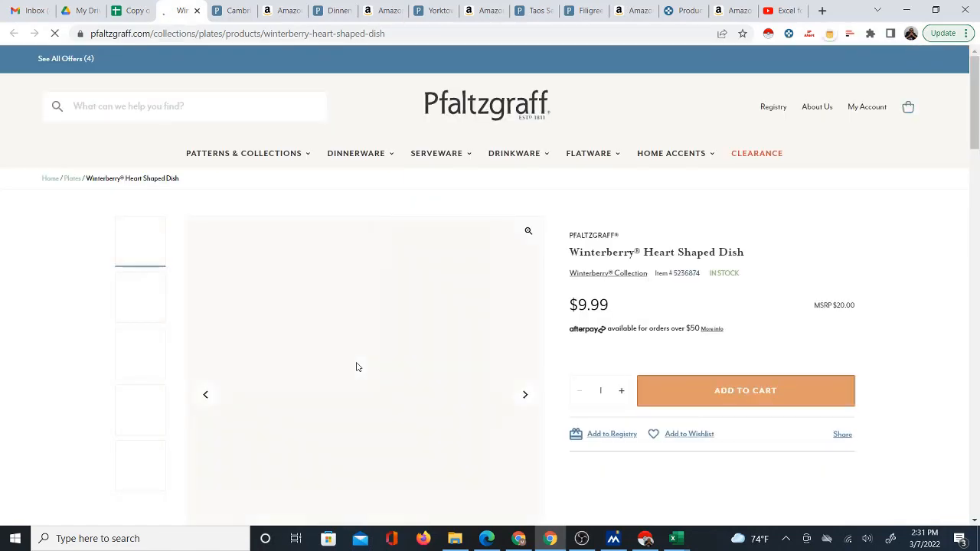
left_click(132, 10)
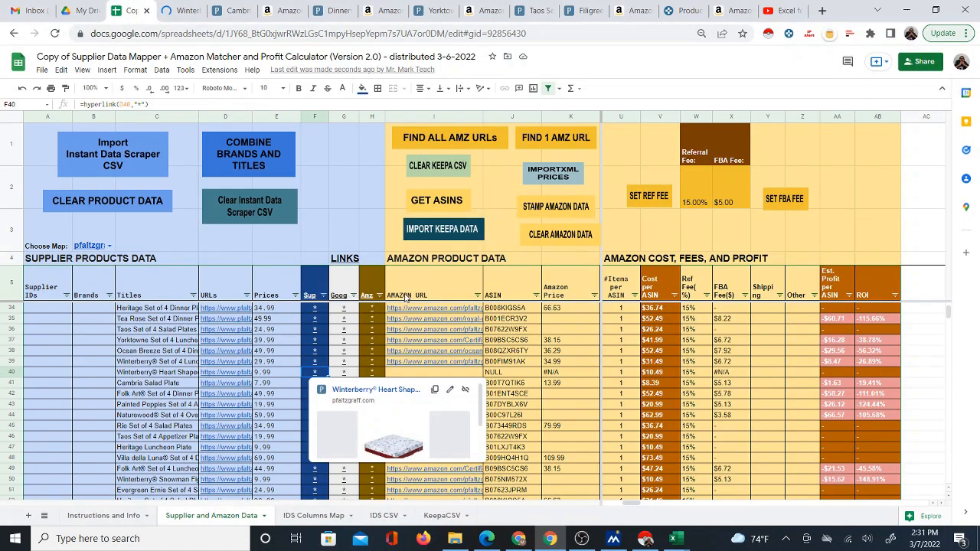
Step: Open the Google search link for the row 40 product, look through the results and compare them with the supplier page
left_click(345, 373)
left_click(375, 389)
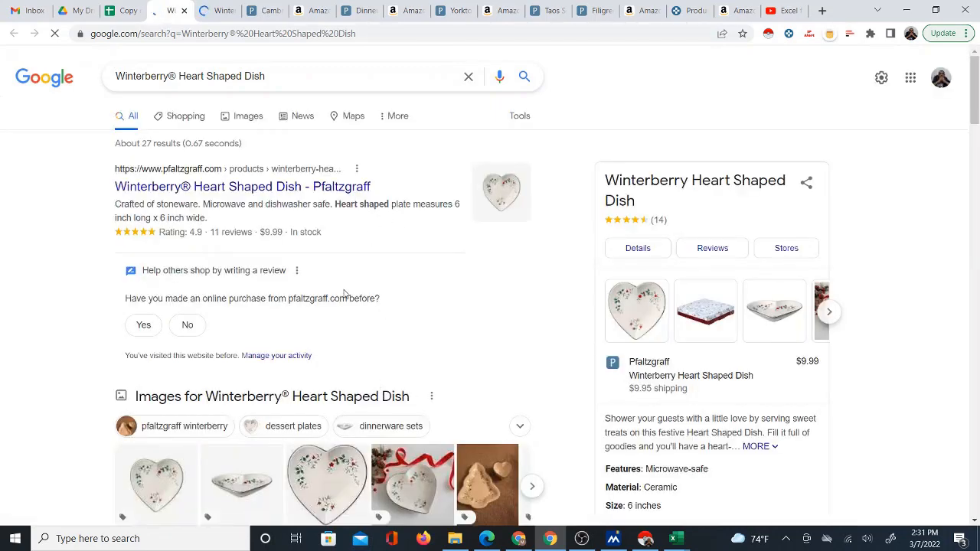
scroll(343, 291, "down", 2)
scroll(345, 296, "down", 3)
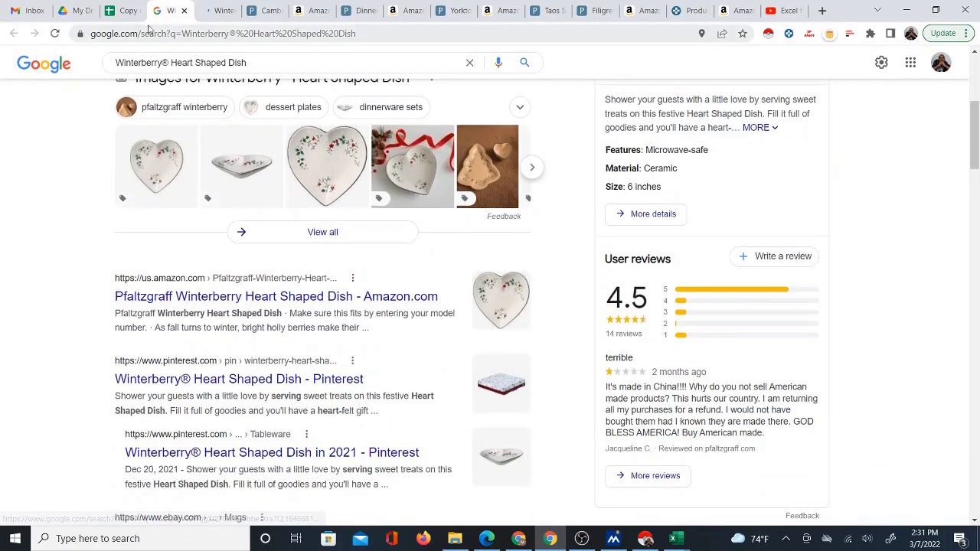
key("ctrl+Tab")
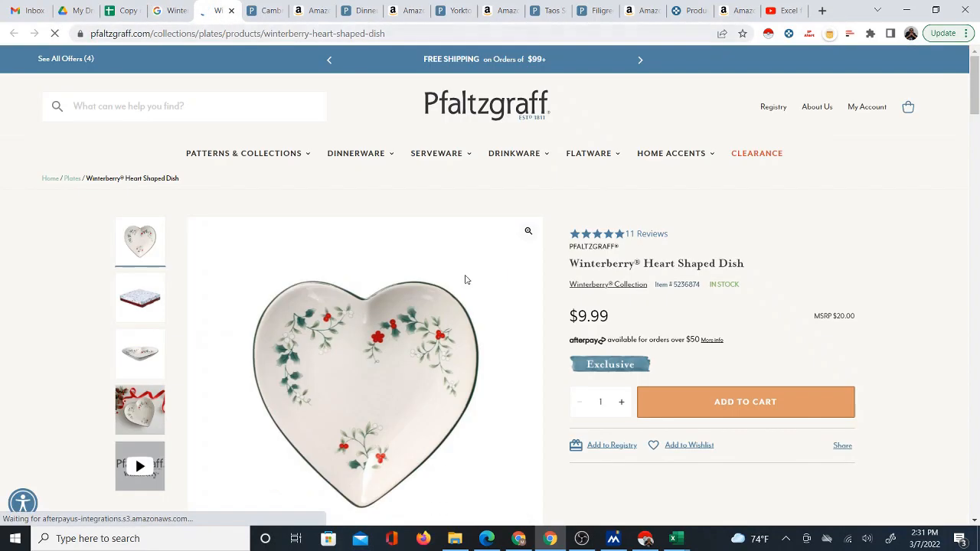
Step: Open the Amazon listing for the Pfaltzgraff Winterberry Heart Shaped Dish from the Google results and check its availability
left_click(175, 11)
scroll(325, 369, "down", 1)
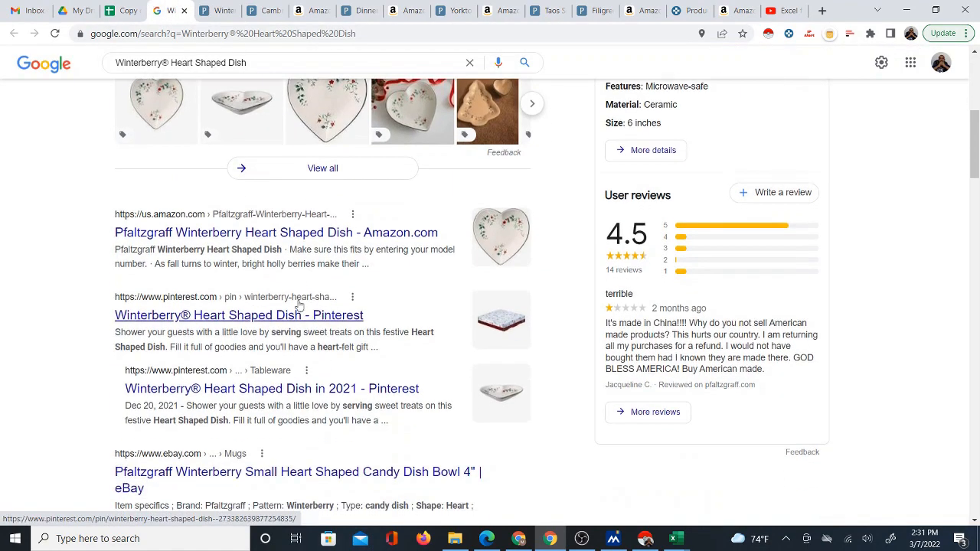
left_click(268, 237)
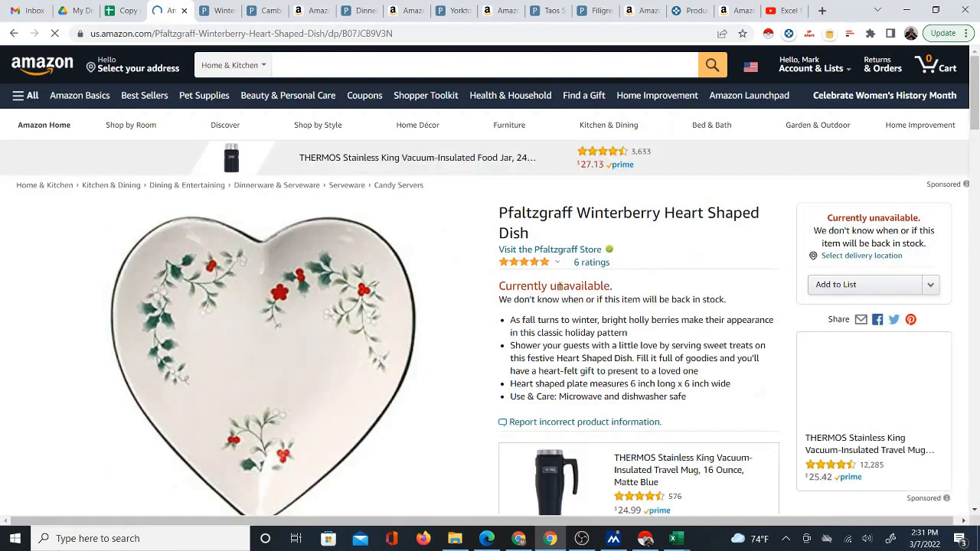
left_click_drag(615, 288, 544, 289)
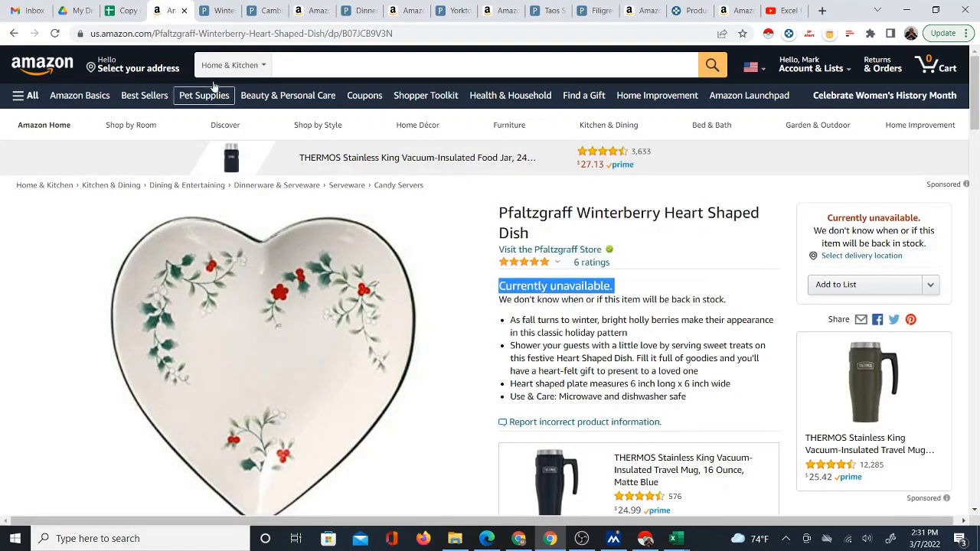
Step: Copy the Amazon listing's URL and paste it as values only into the Amazon URL cell of row 40
left_click(252, 33)
right_click(259, 40)
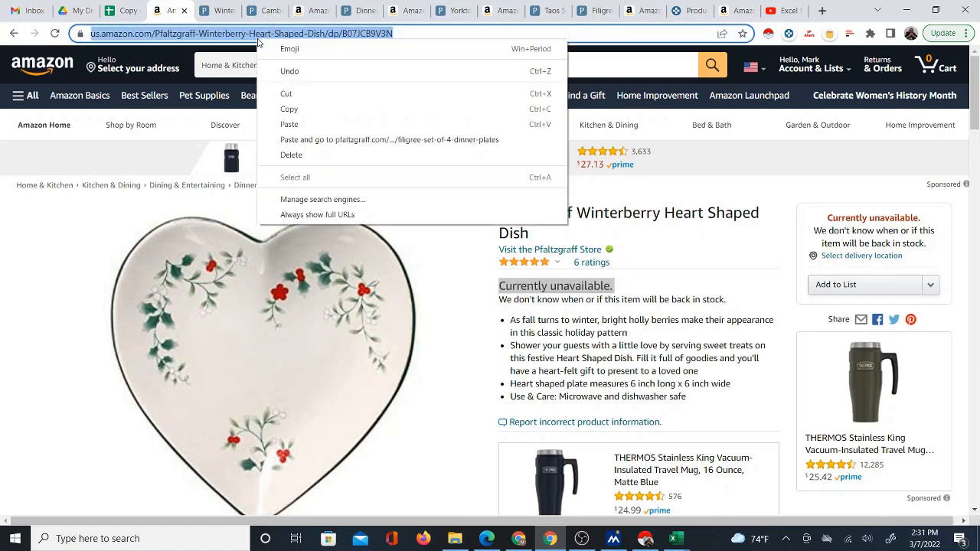
left_click(298, 110)
left_click(128, 11)
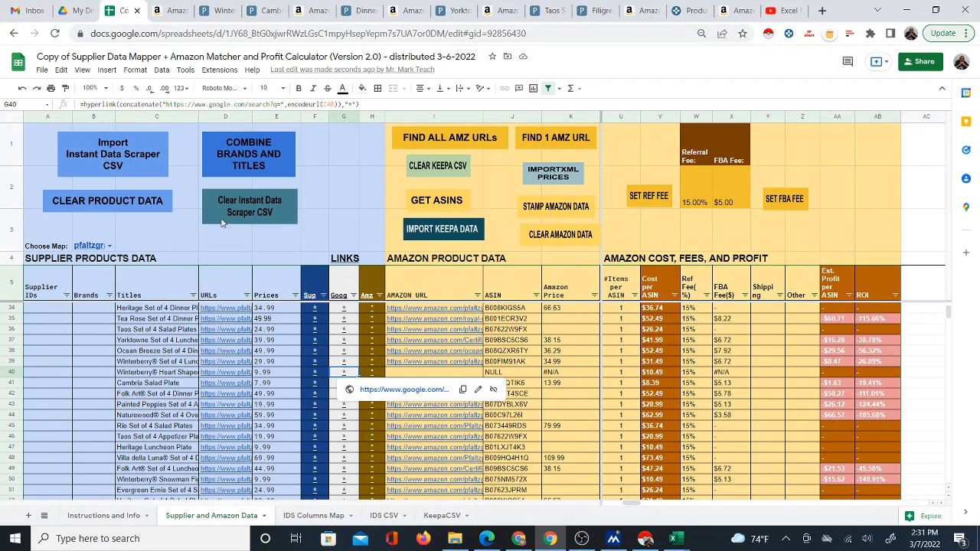
left_click(402, 374)
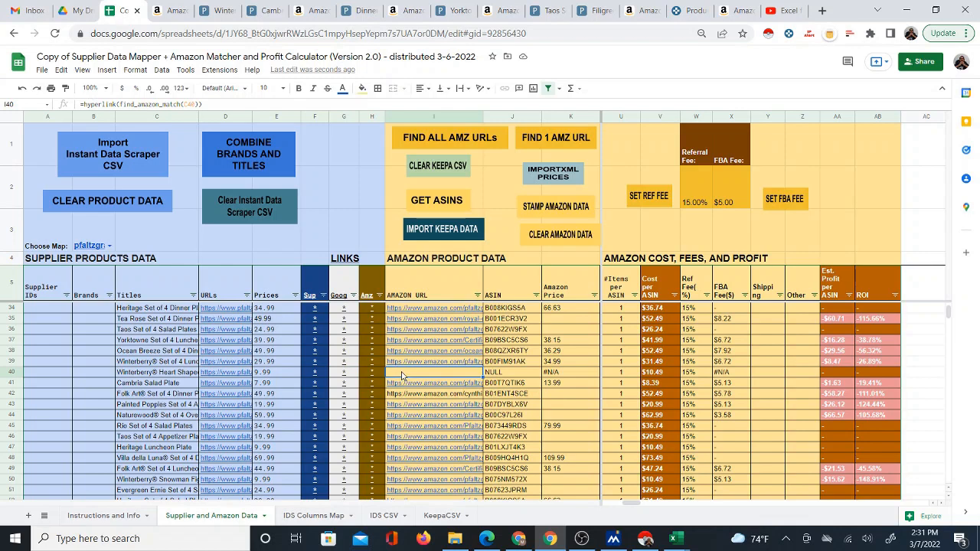
right_click(403, 375)
mouse_move(489, 157)
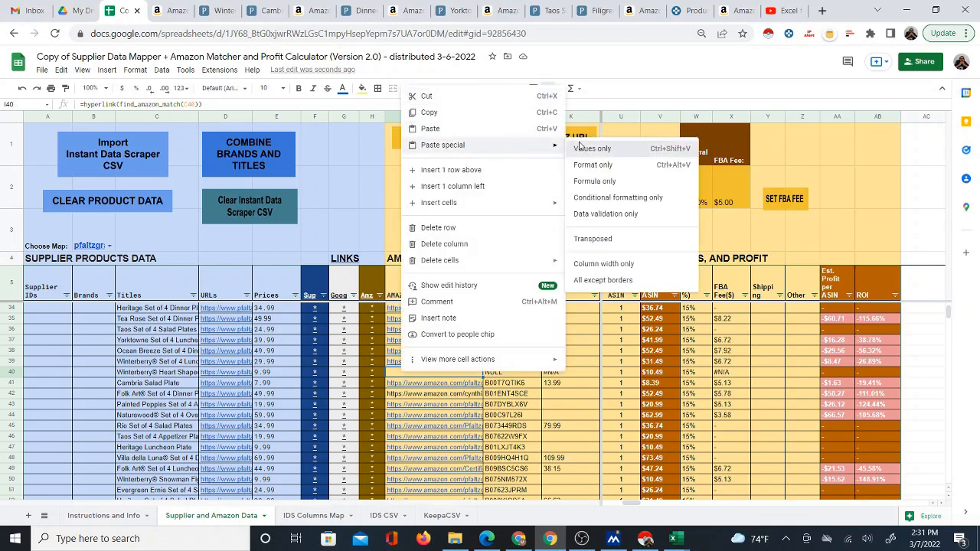
left_click(580, 147)
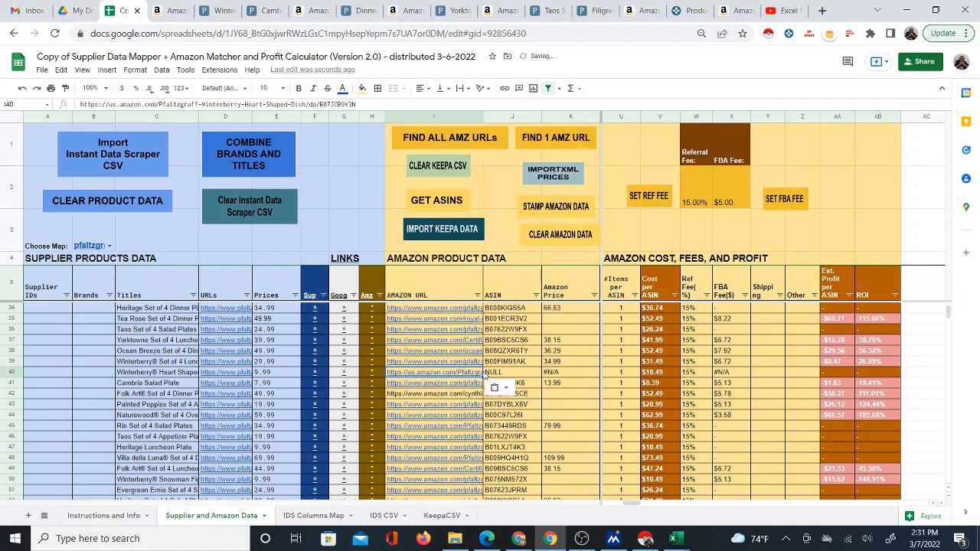
Step: Examine the ASIN, Amazon URL and Amazon Price cells in row 40
left_click(507, 375)
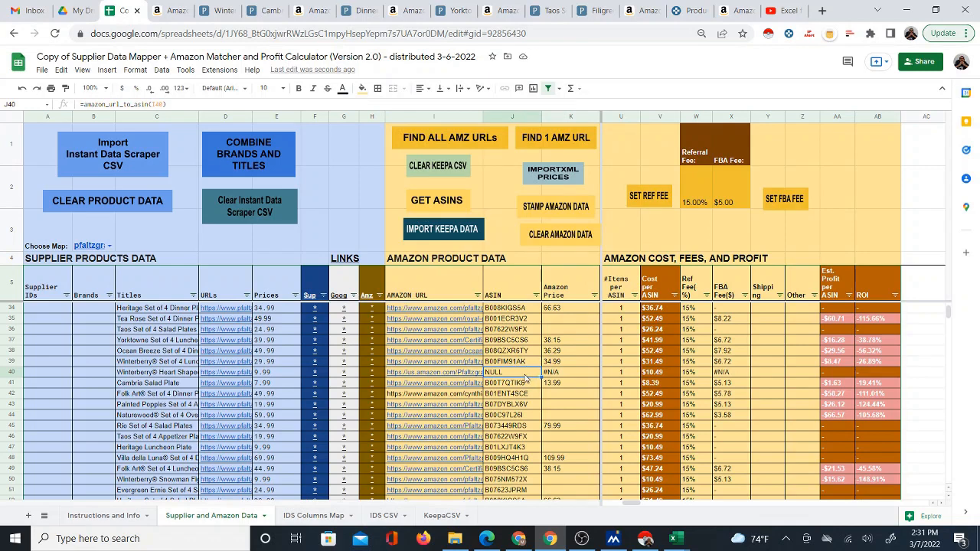
left_click(469, 373)
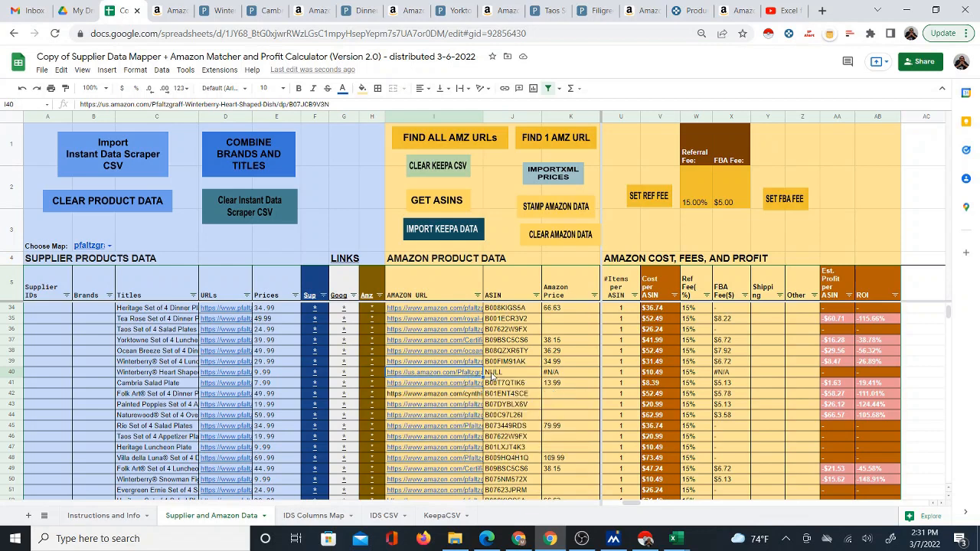
mouse_move(471, 375)
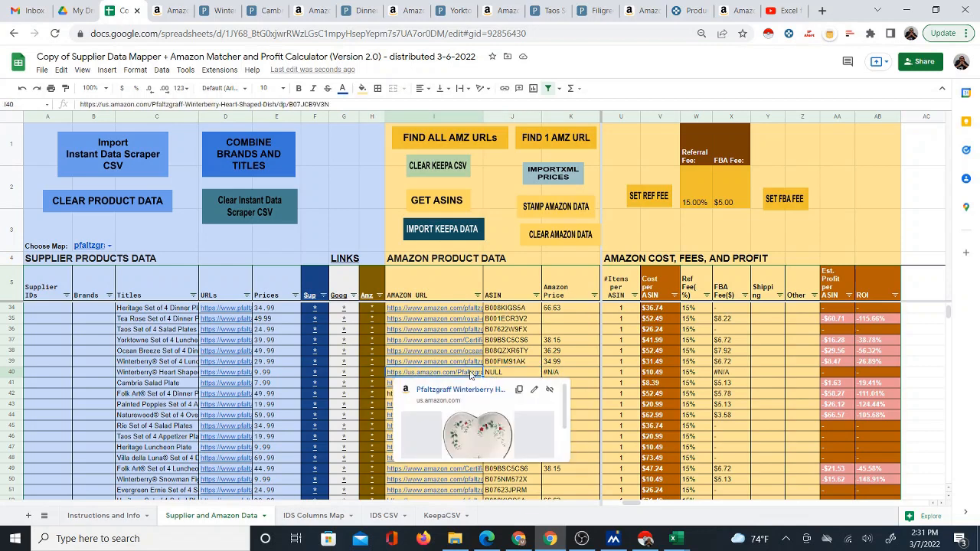
left_click(514, 377)
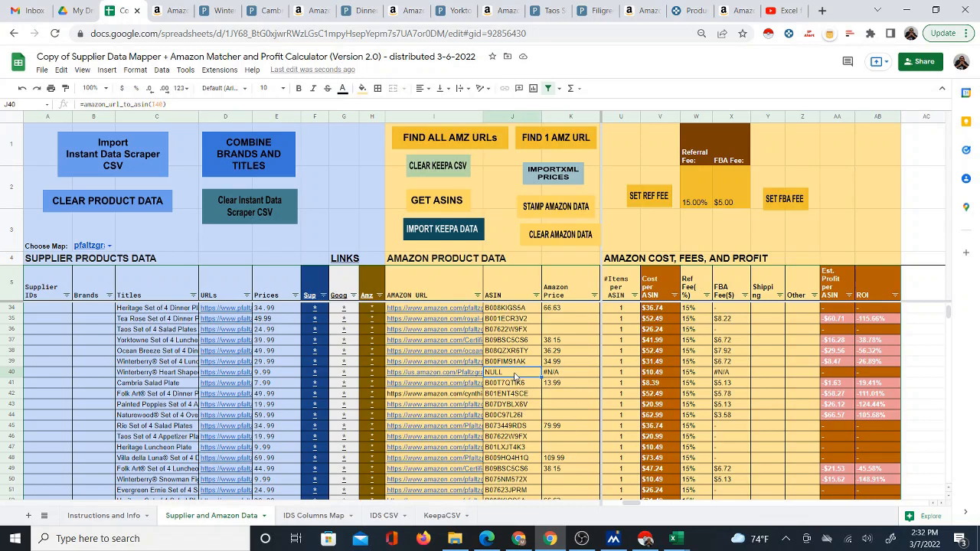
left_click(561, 376)
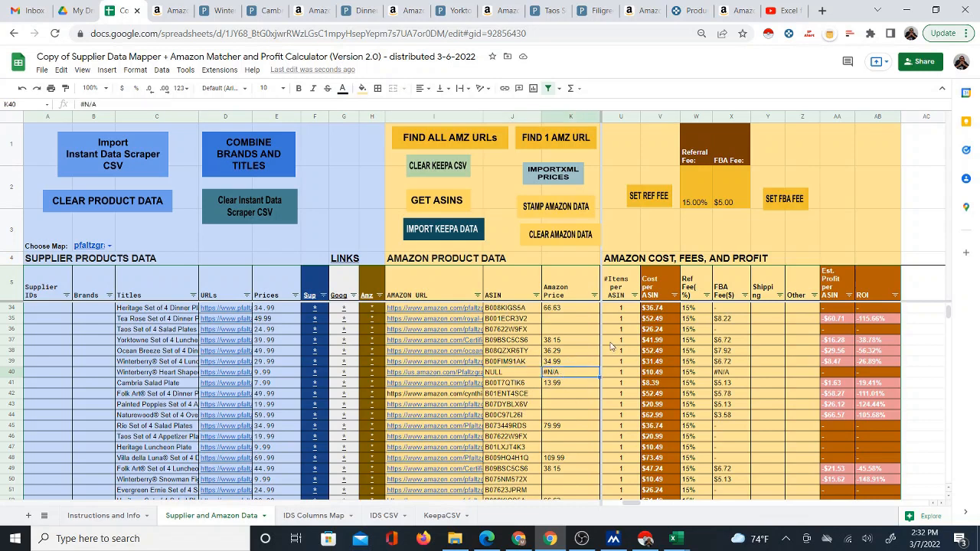
Step: Clear the ASIN cell in row 40 and fill it with B07JCB9V3N, copied from the Amazon listing's URL
left_click(532, 373)
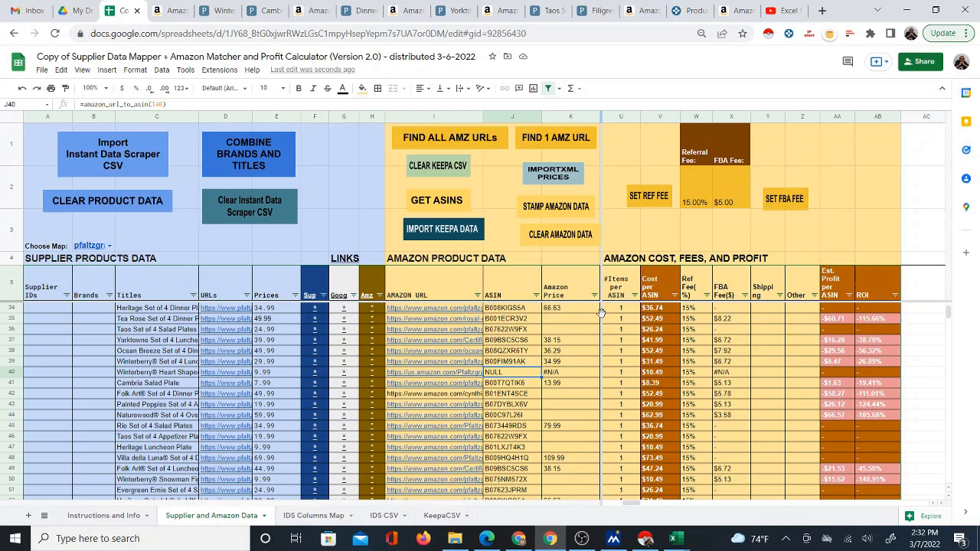
key("Delete")
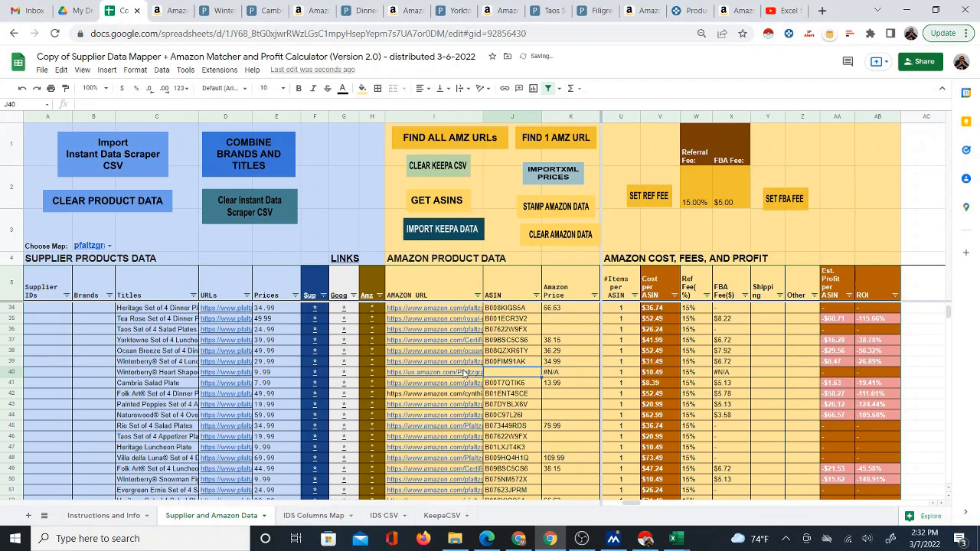
left_click(173, 9)
double_click(375, 34)
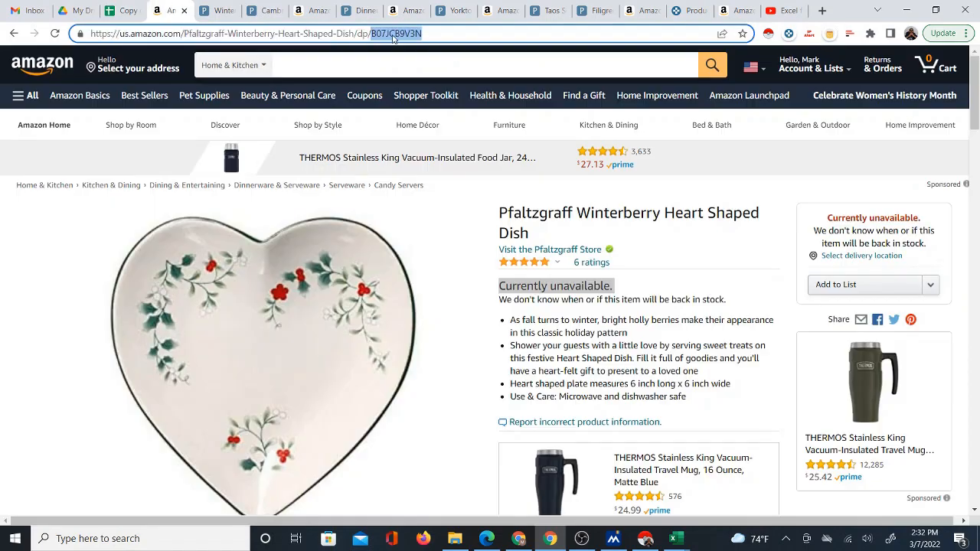
right_click(393, 39)
left_click(418, 103)
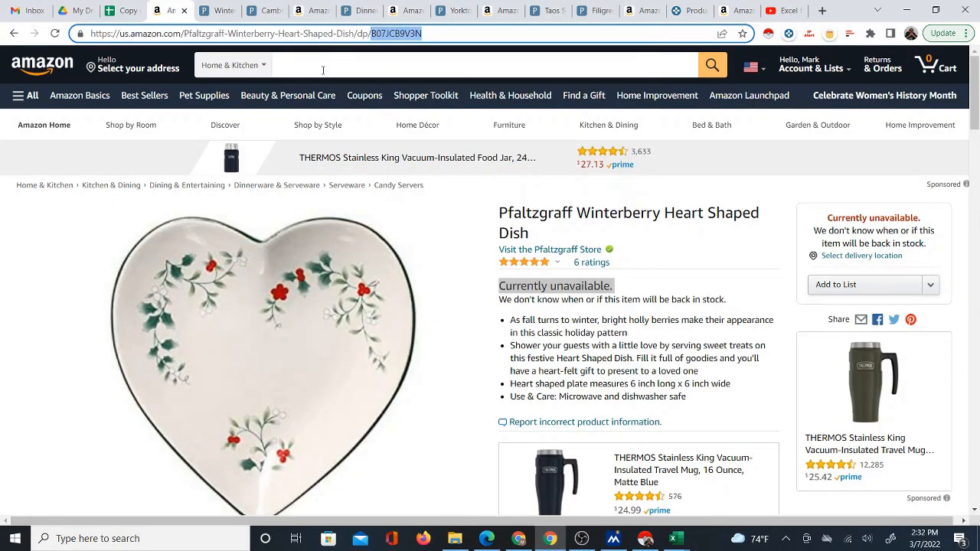
left_click(125, 6)
right_click(509, 376)
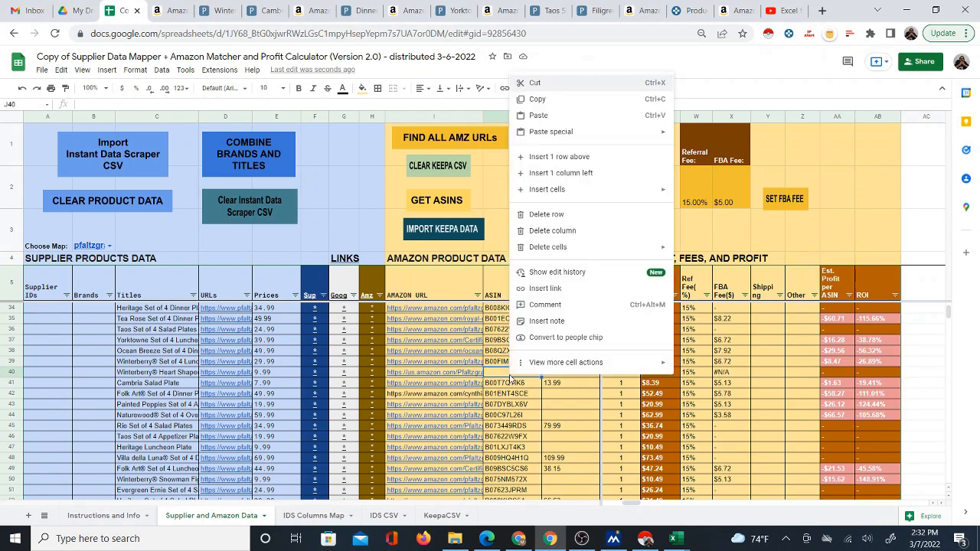
left_click(699, 135)
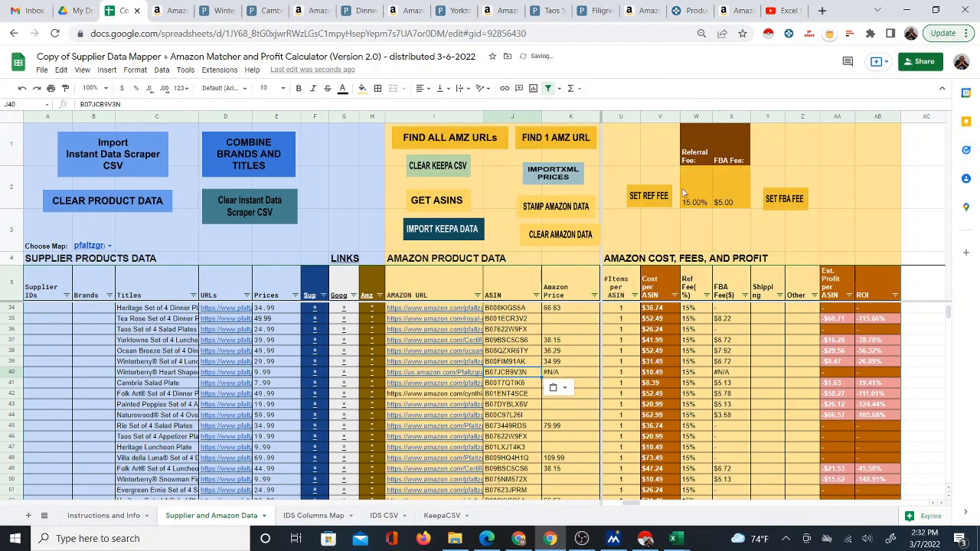
Step: Clear the Amazon Price cell in row 40, check the Amazon listing for a price and return to the spreadsheet
left_click(571, 373)
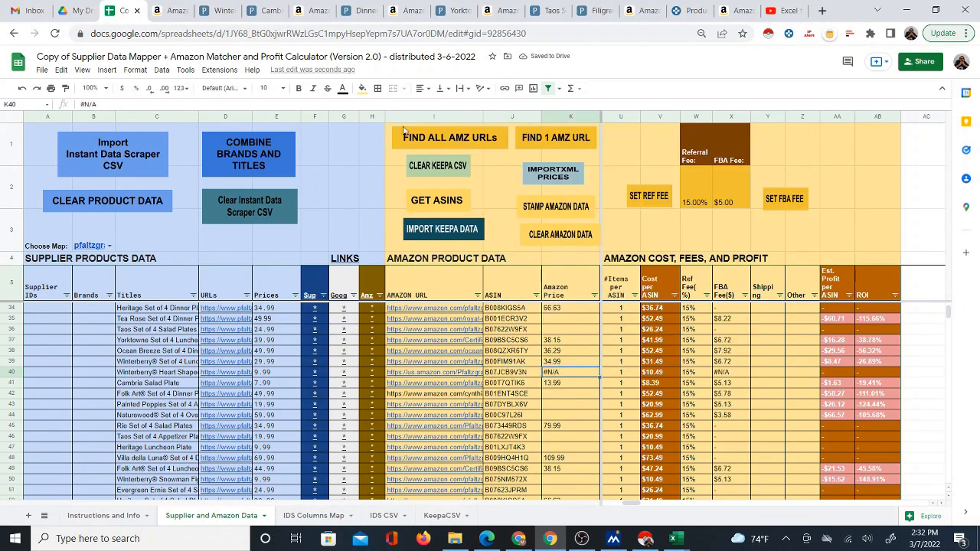
key("Delete")
left_click(172, 10)
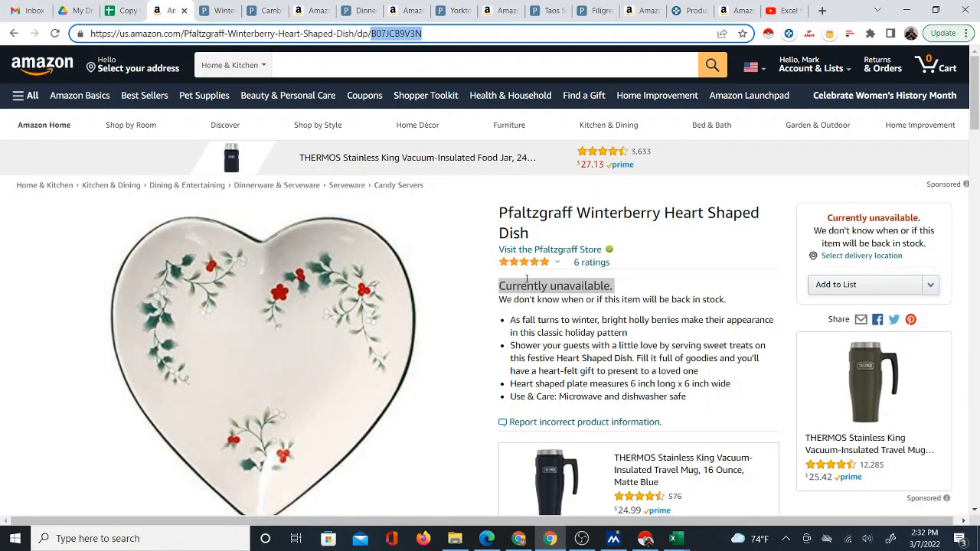
left_click(124, 9)
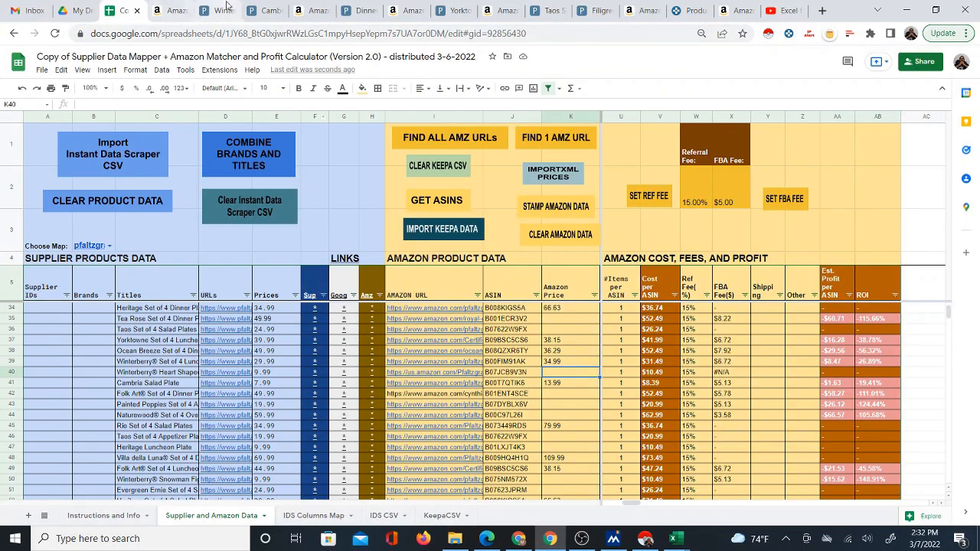
Step: Compare the Pfaltzgraff page for the Winterberry Heart Shaped Dish with its Amazon listing
left_click(224, 9)
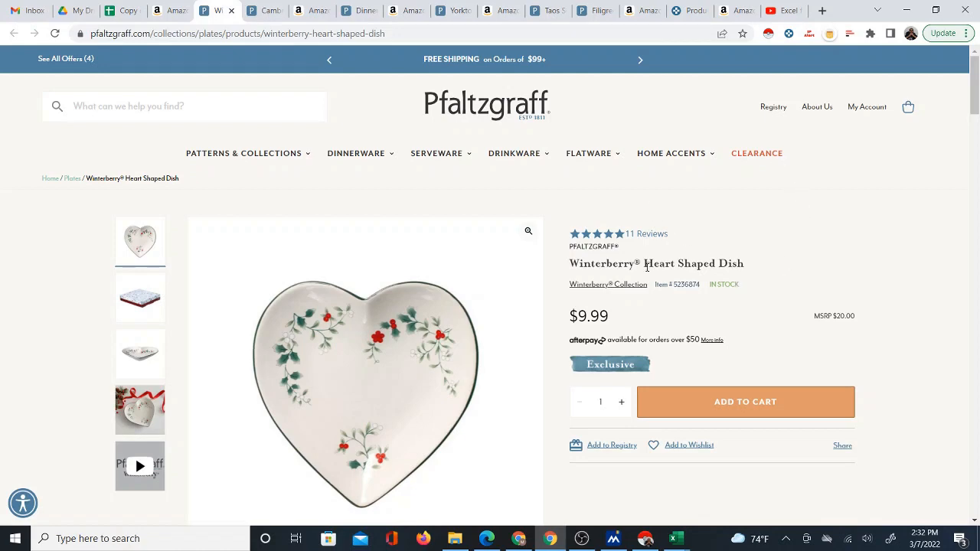
left_click(170, 10)
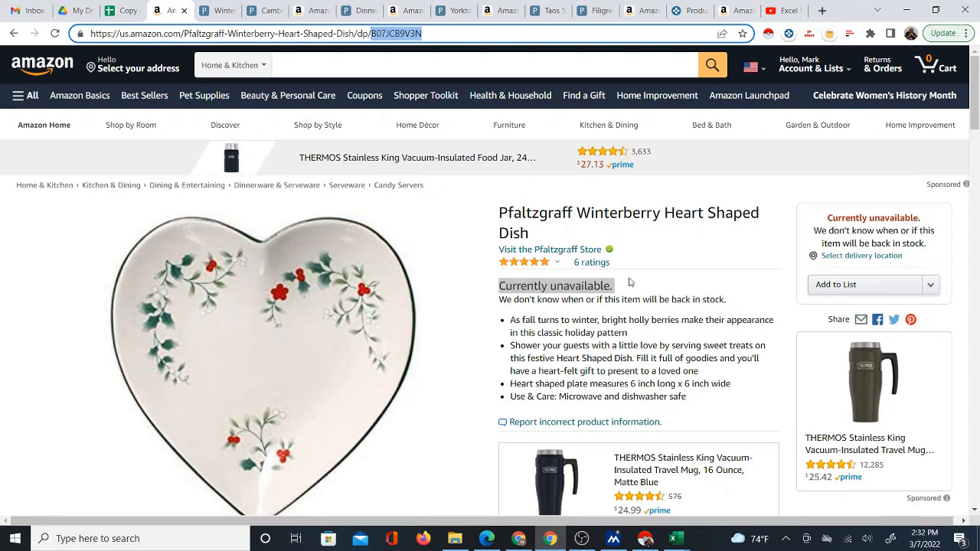
scroll(627, 291, "down", 1)
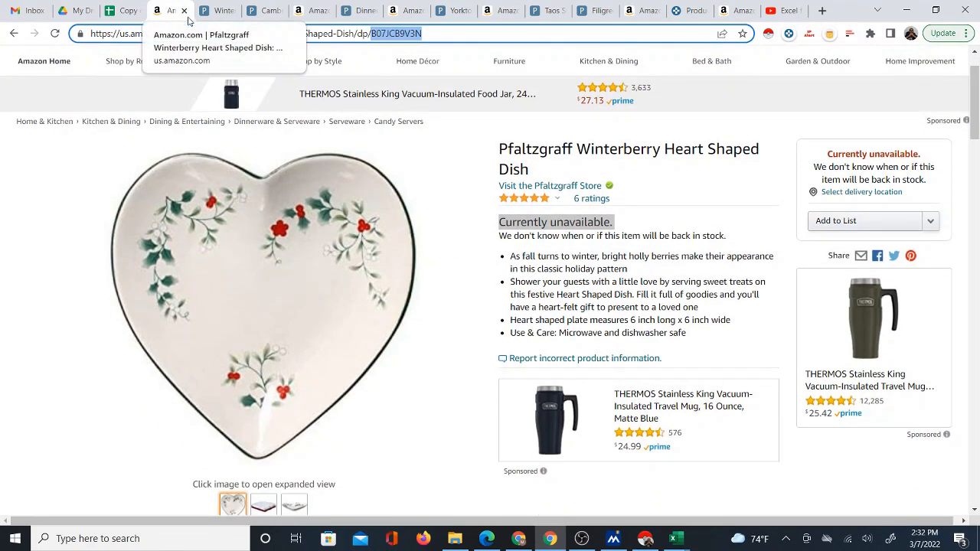
left_click(218, 9)
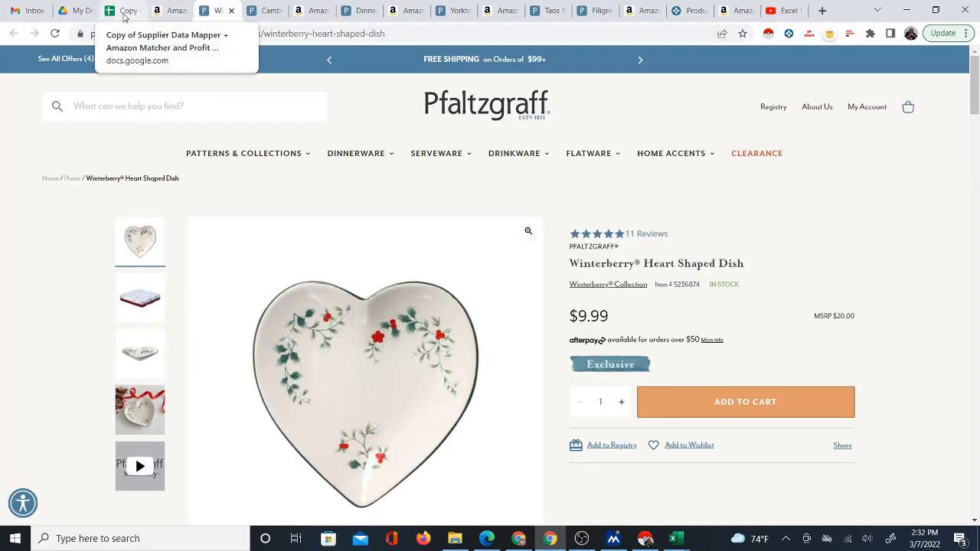
Step: Return to the spreadsheet and review the product rows' Amazon matches, estimated profit, ROI and supplier cost columns
left_click(125, 11)
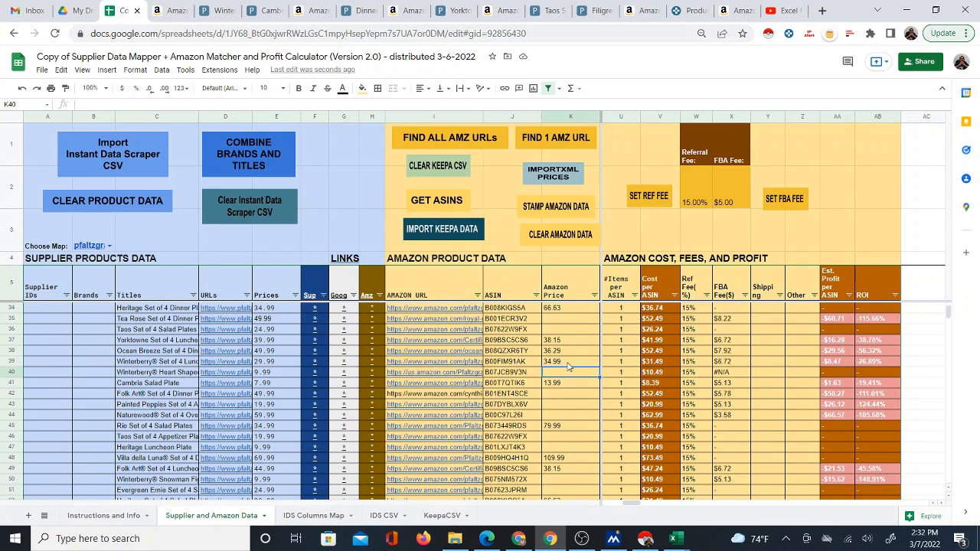
scroll(568, 367, "down", 5)
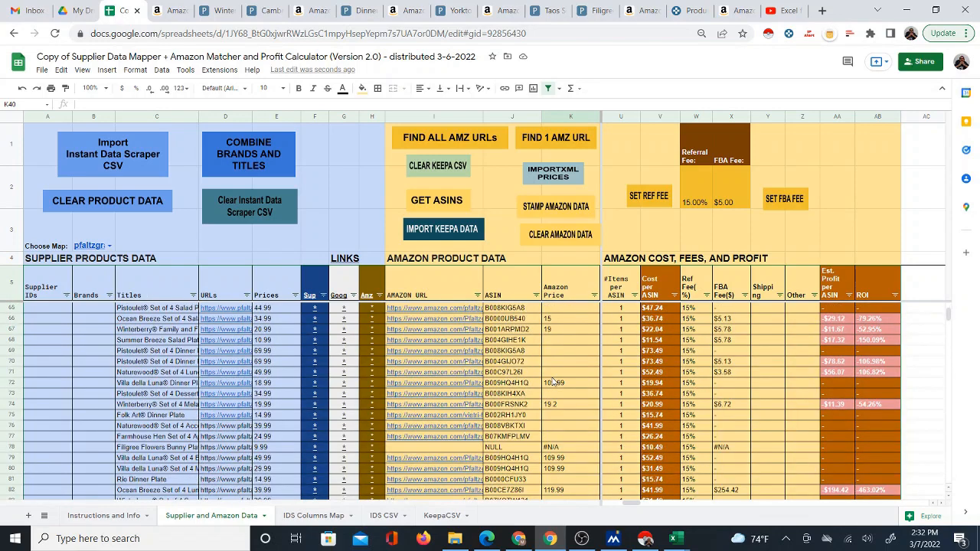
scroll(553, 382, "down", 3)
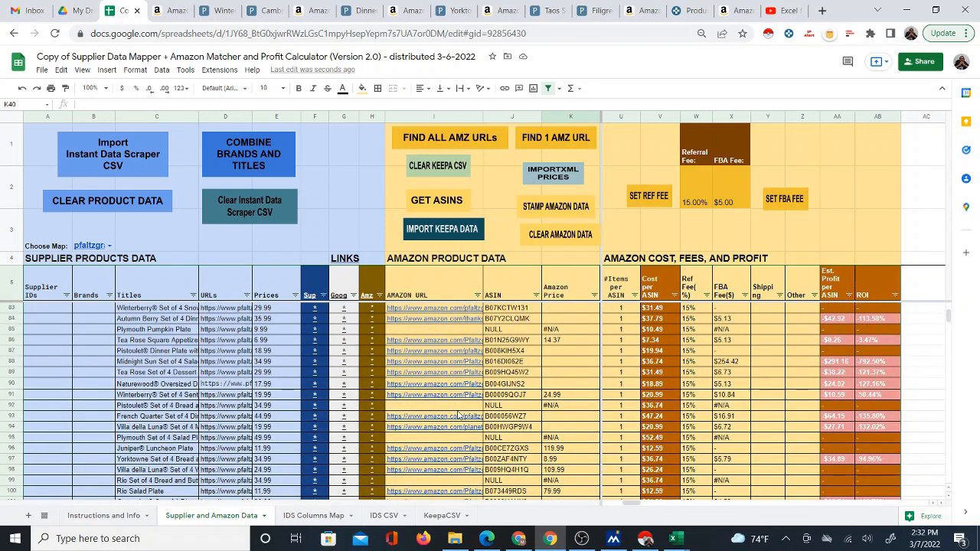
left_click(458, 407)
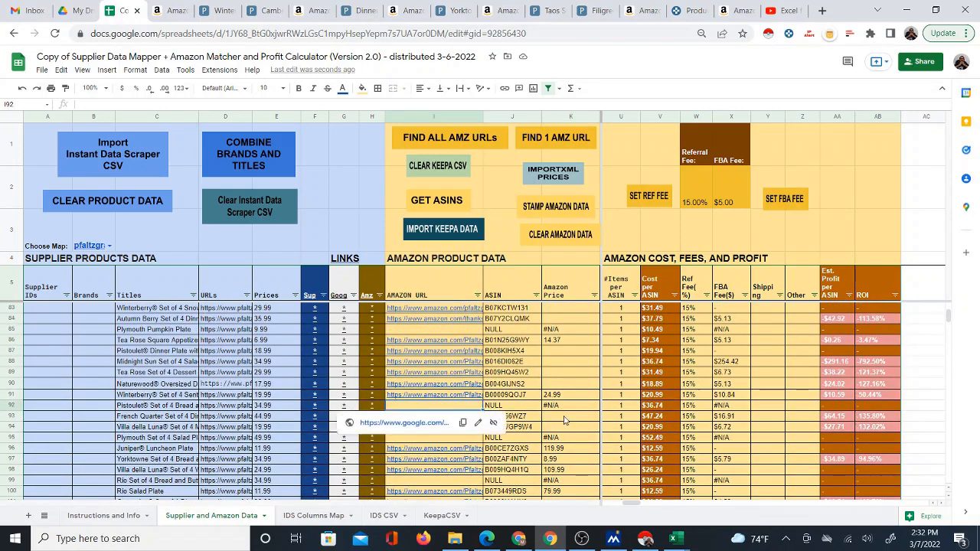
scroll(556, 414, "up", 15)
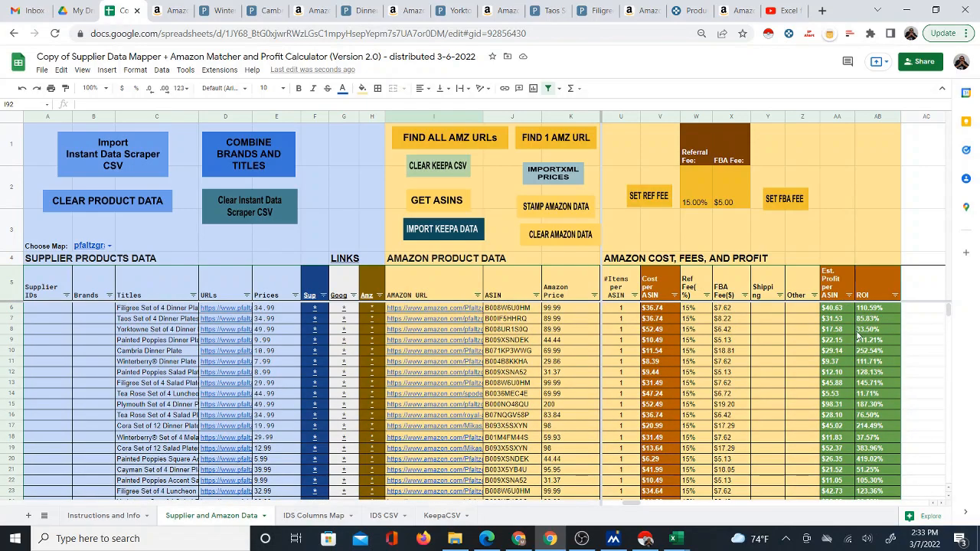
scroll(858, 335, "down", 5)
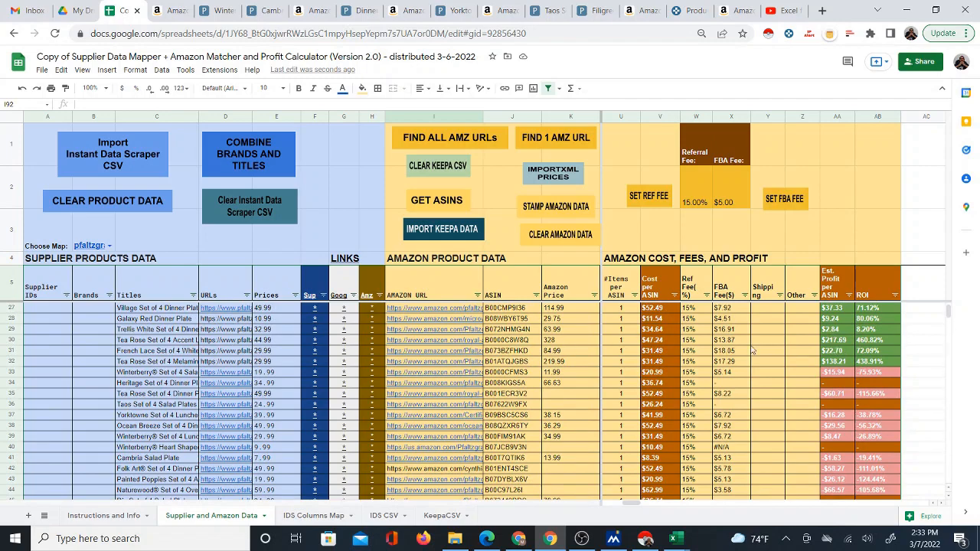
scroll(877, 342, "up", 5)
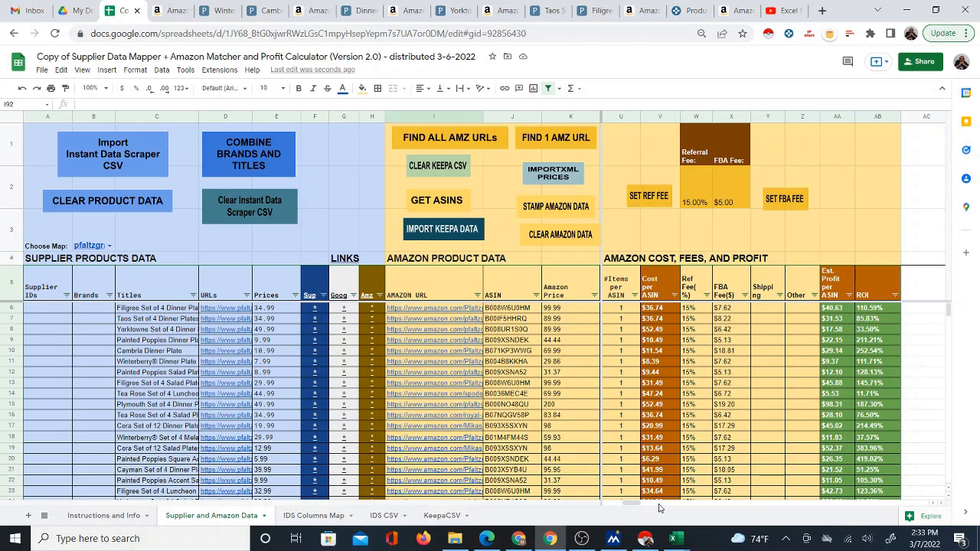
left_click_drag(633, 508, 613, 508)
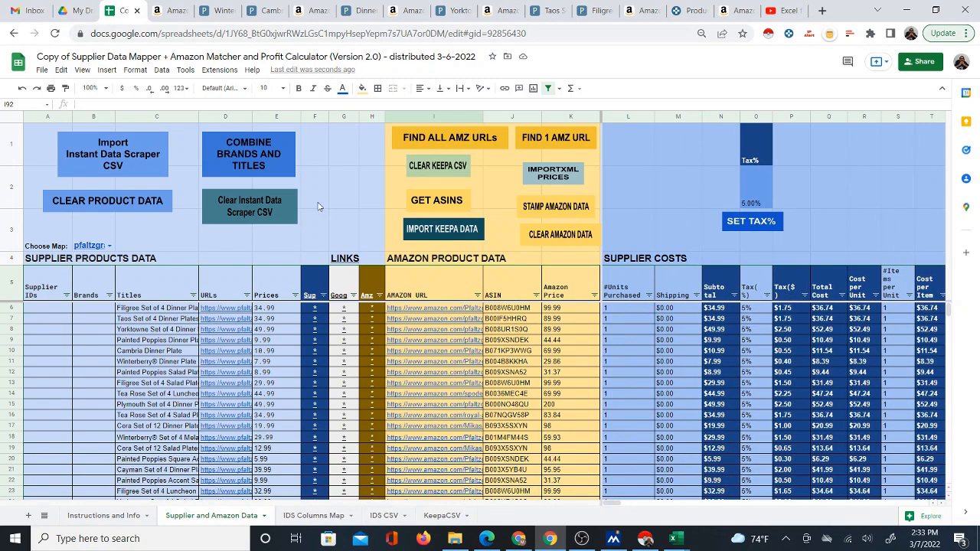
Step: Browse the open Pfaltzgraff pages and open the site's Coffee Mugs collection from its dinnerware categories
left_click(214, 11)
left_click(263, 17)
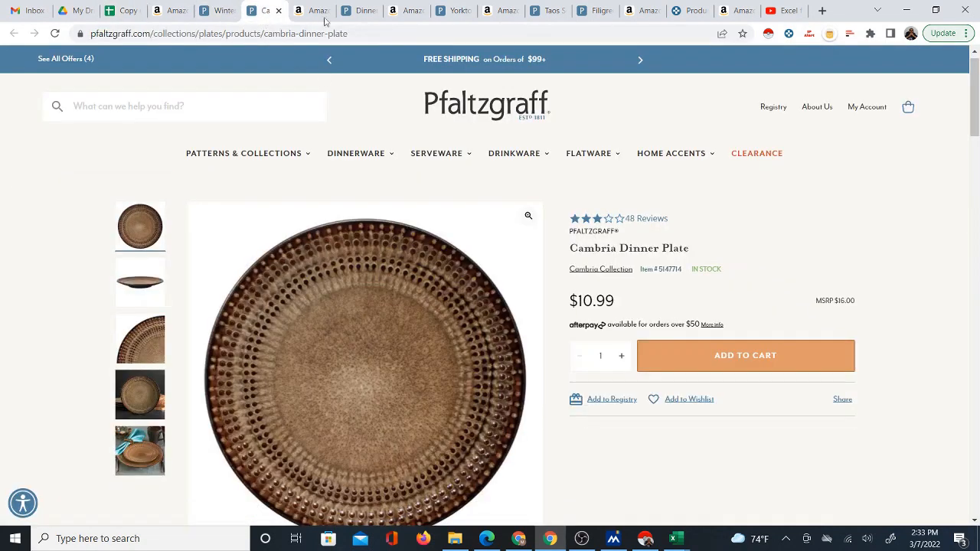
left_click(363, 10)
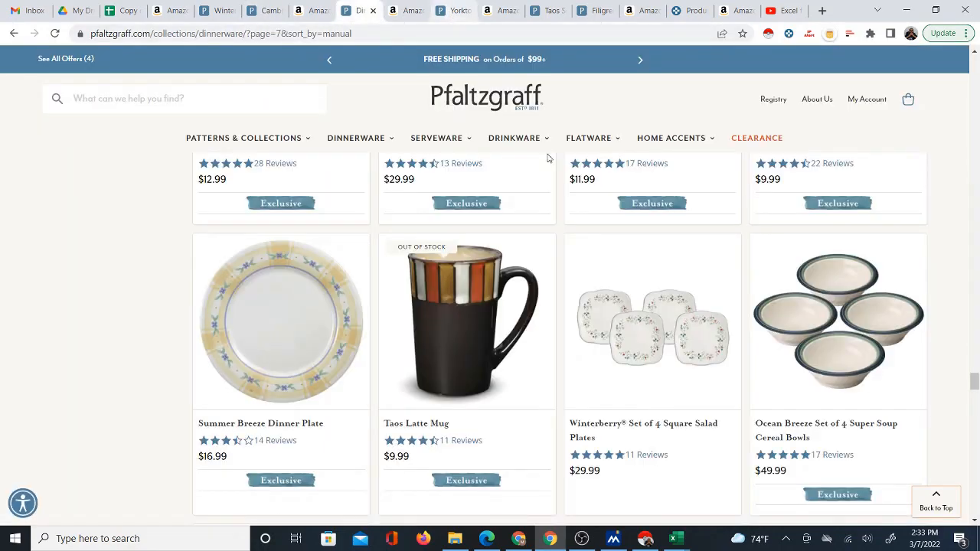
scroll(827, 344, "down", 6)
scroll(390, 228, "up", 3)
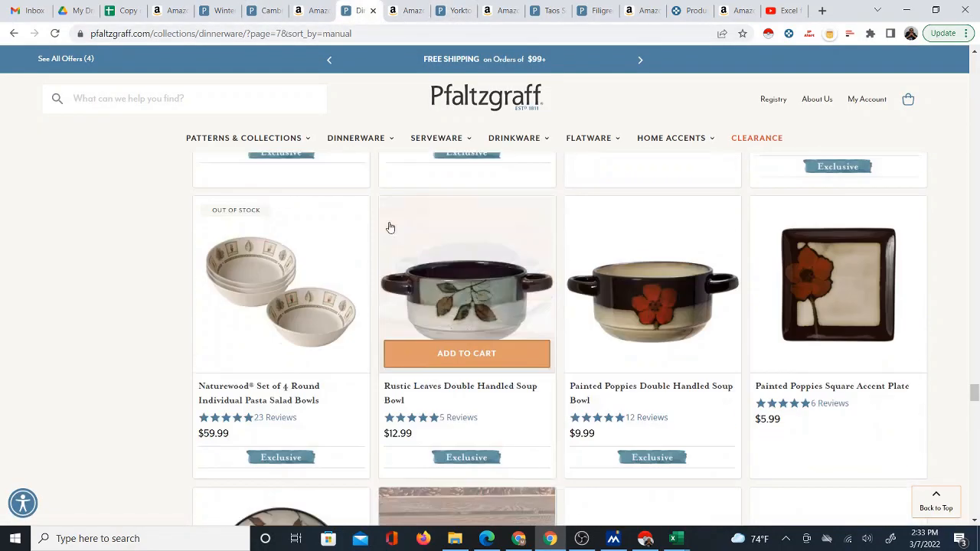
scroll(391, 228, "up", 8)
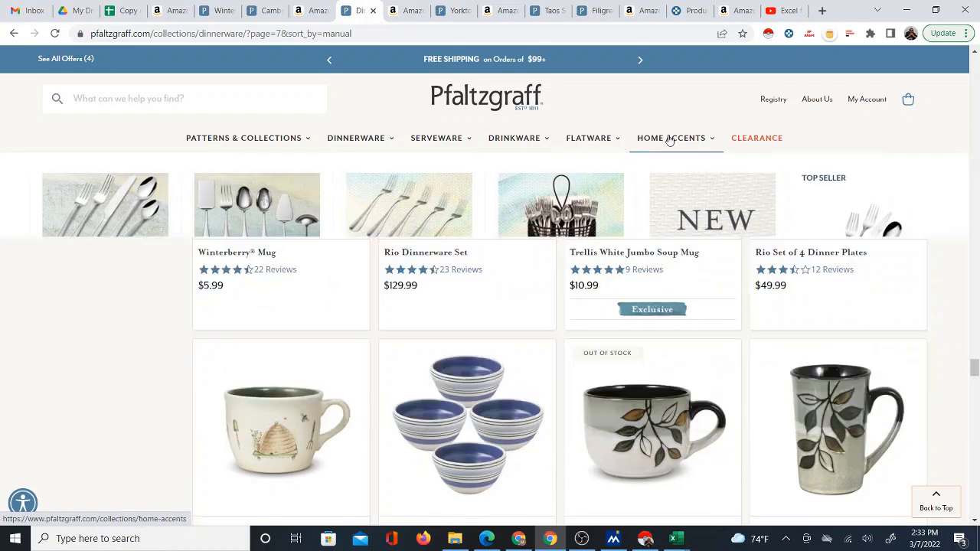
mouse_move(283, 146)
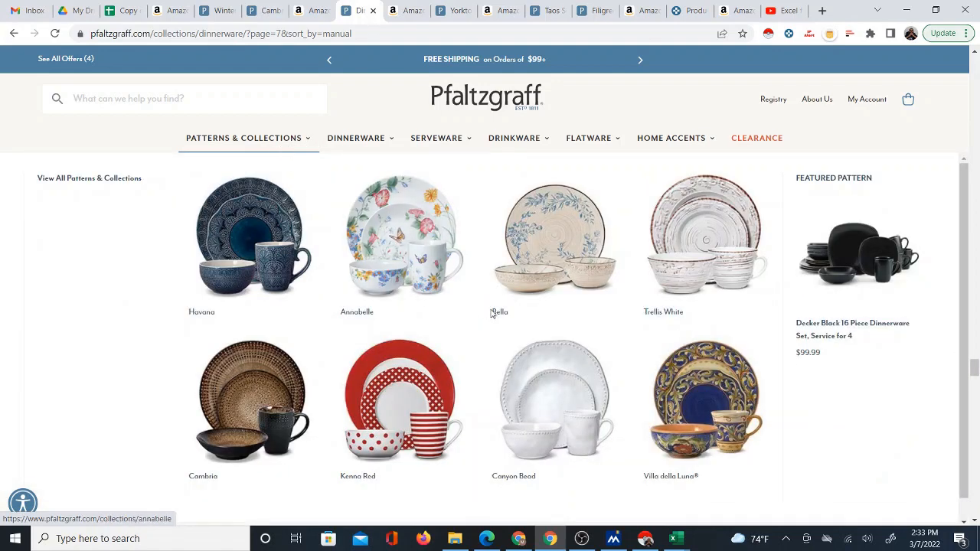
mouse_move(368, 143)
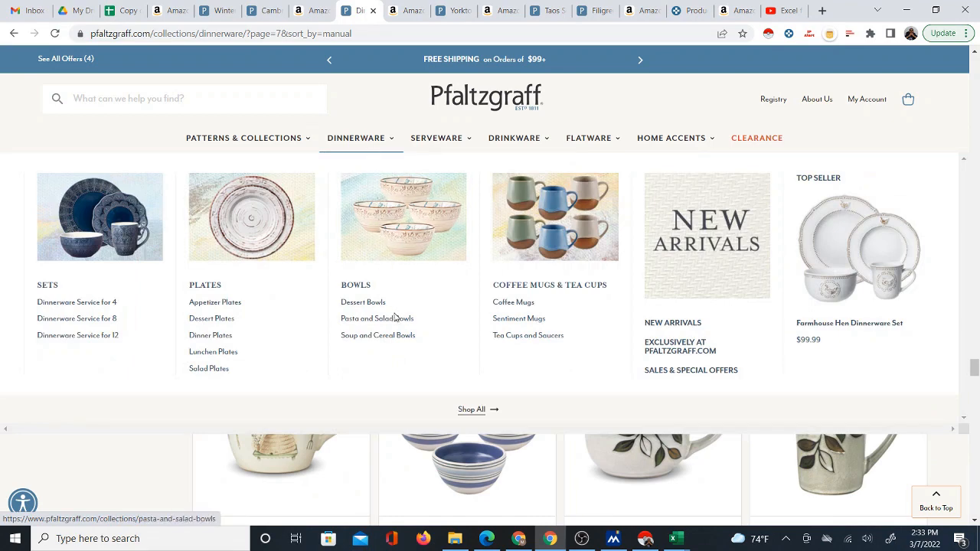
left_click(523, 306)
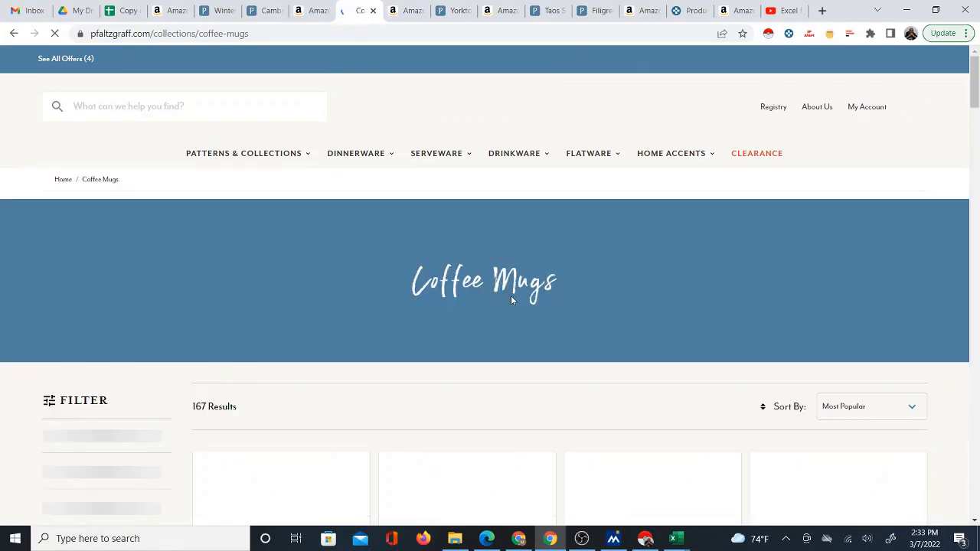
Step: Examine the products and prices listed in the Pfaltzgraff Coffee Mugs collection
scroll(511, 306, "down", 3)
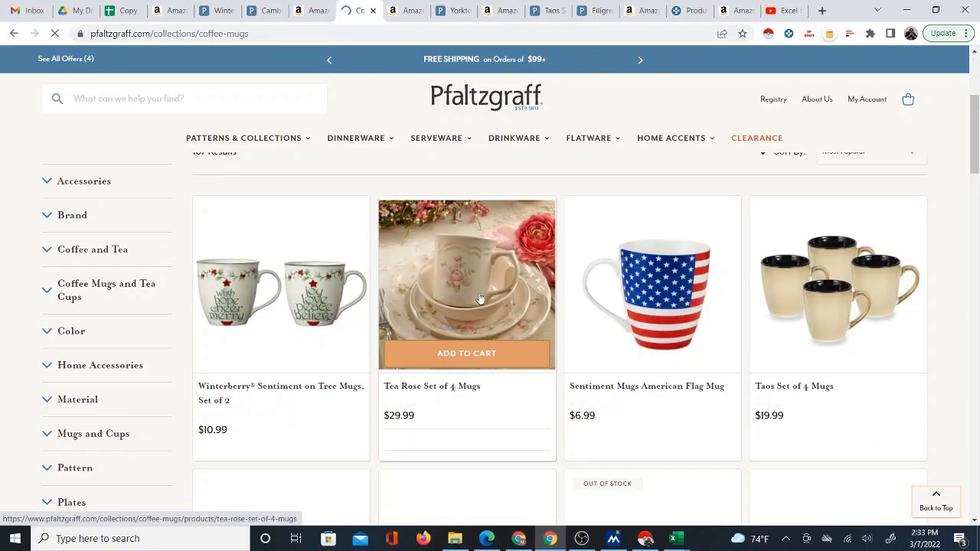
scroll(632, 325, "down", 2)
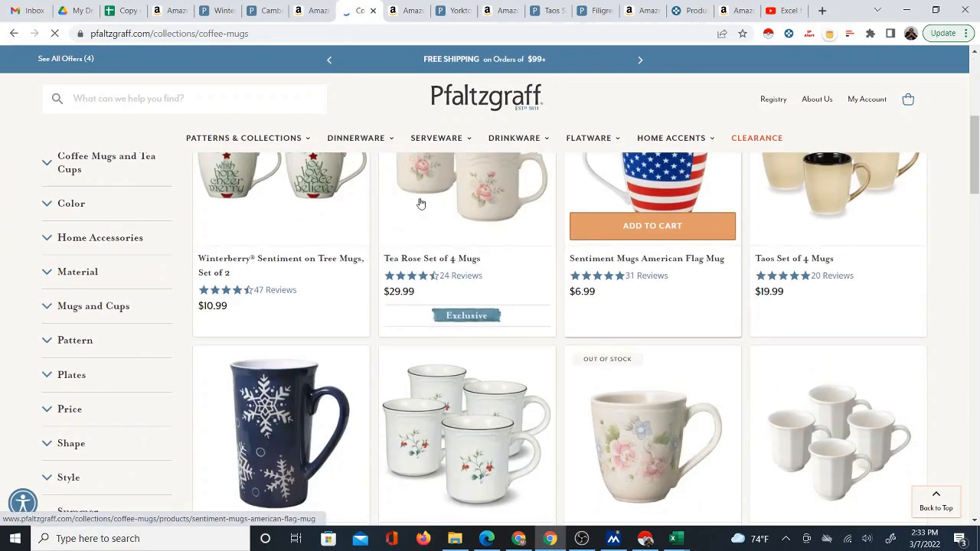
key("ctrl+3")
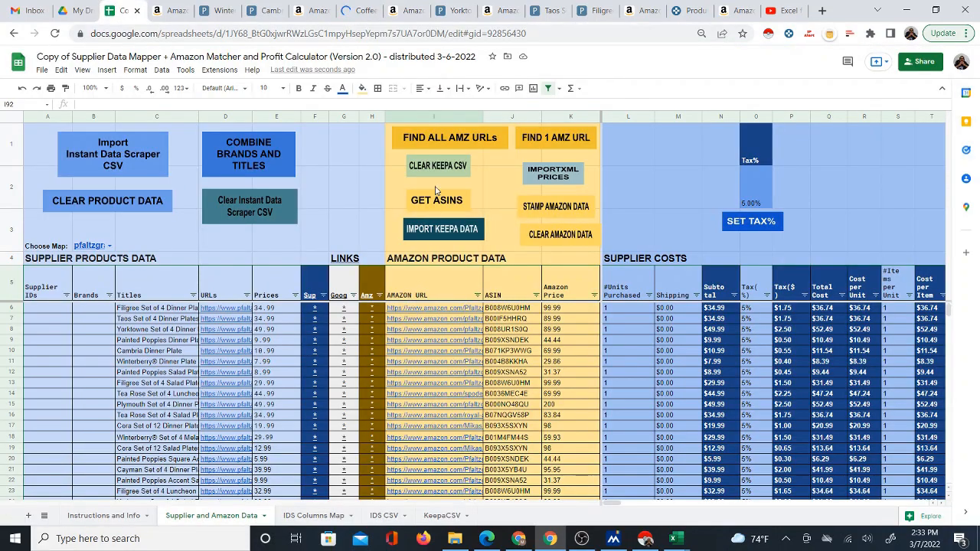
left_click(360, 10)
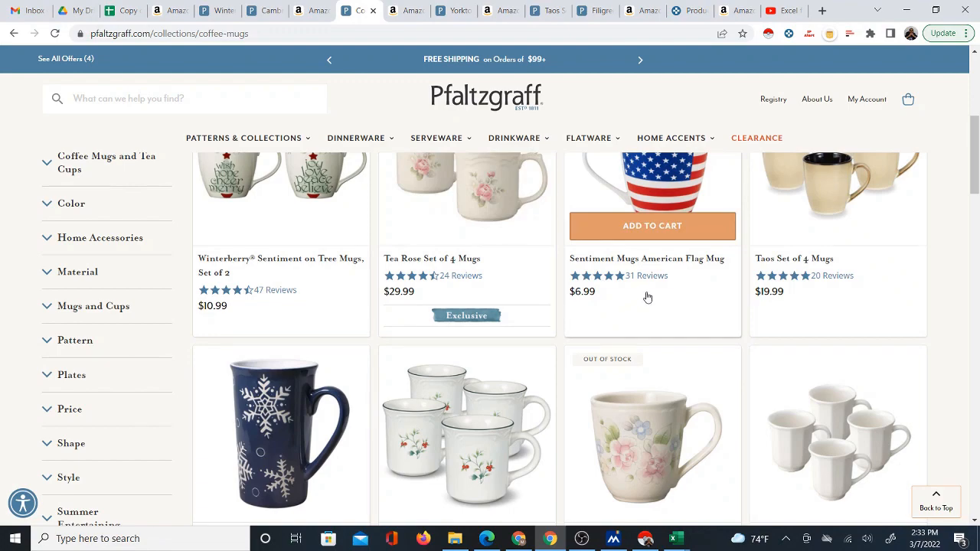
scroll(623, 295, "down", 3)
scroll(625, 298, "down", 10)
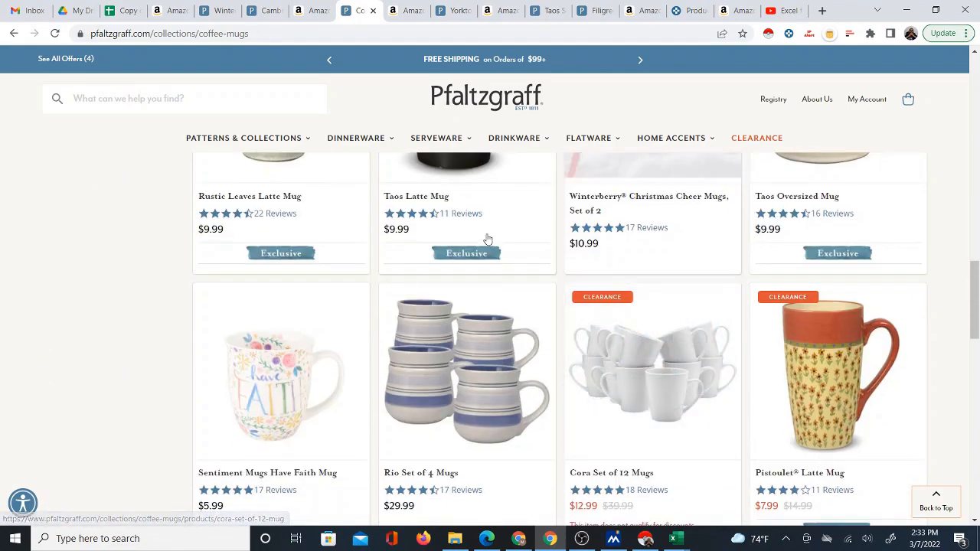
scroll(553, 385, "down", 6)
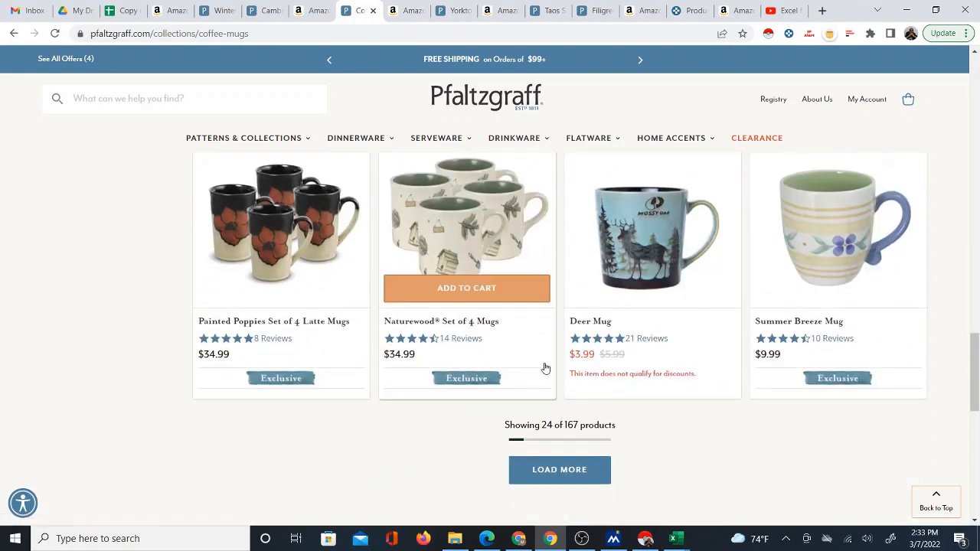
scroll(555, 383, "up", 20)
scroll(560, 391, "up", 2)
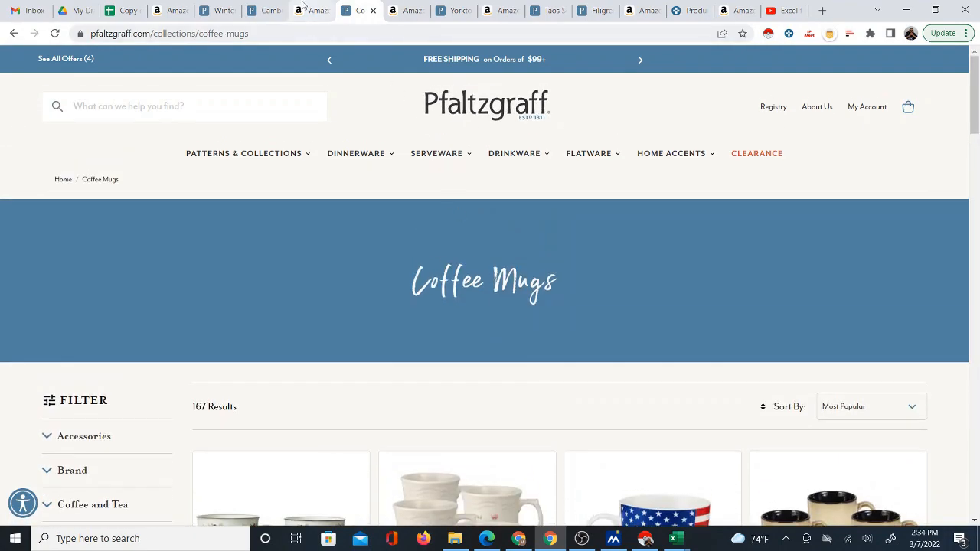
Step: Compare the spreadsheet with the open Winterberry Heart Shaped Dish, Amazon Painted Poppies Dinner Plate and Coffee Mugs pages
left_click(119, 8)
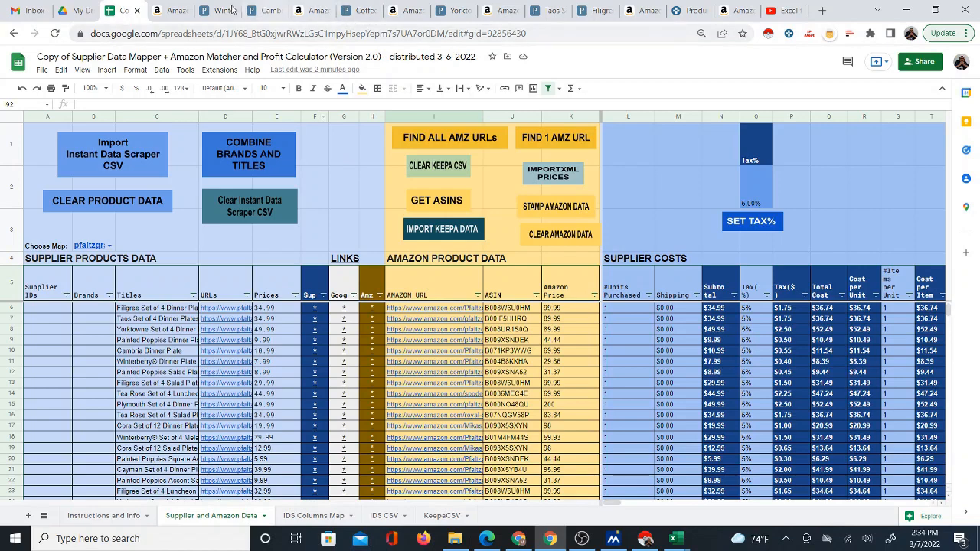
left_click(218, 10)
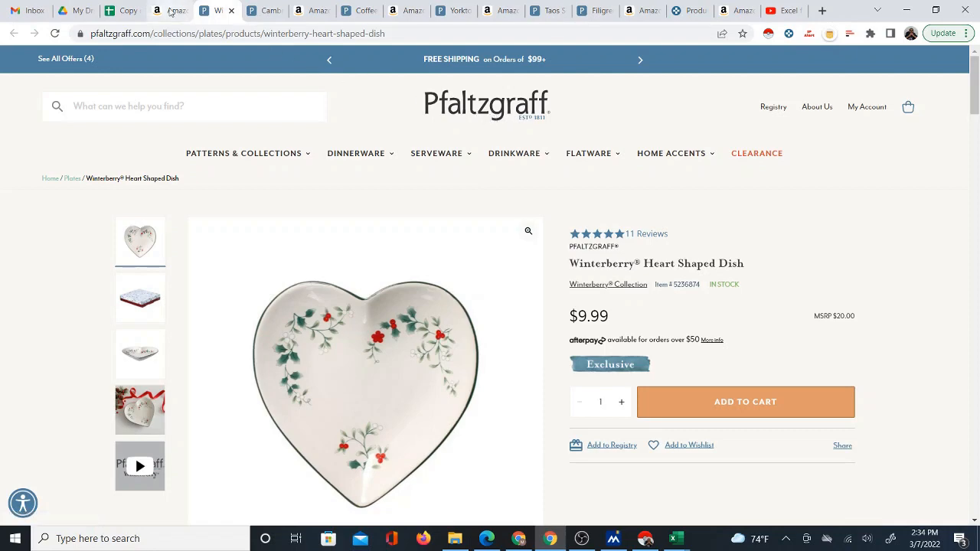
left_click(171, 11)
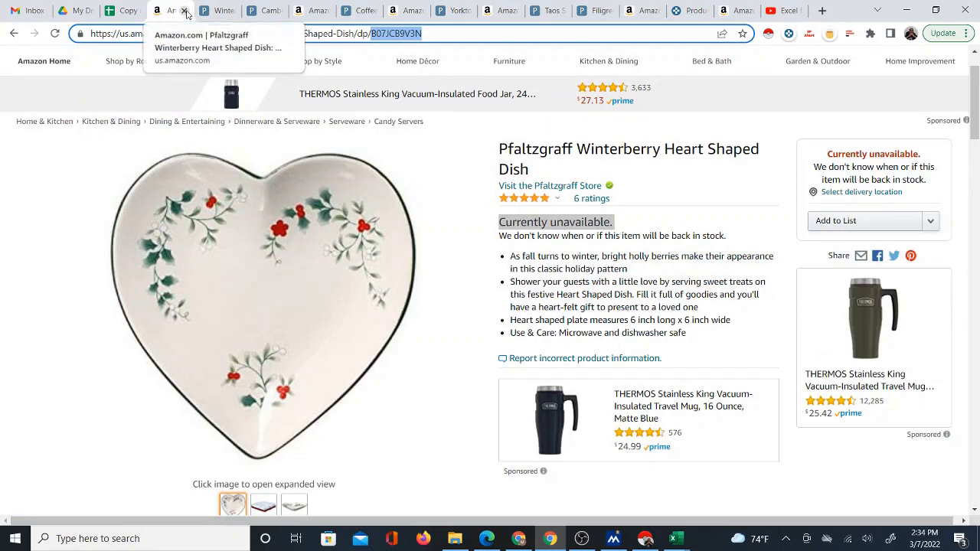
left_click(221, 13)
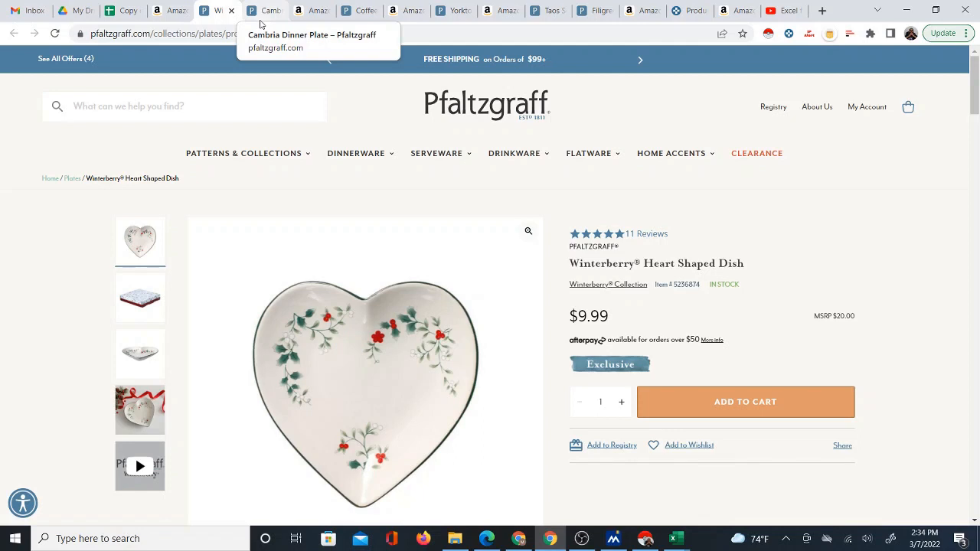
left_click(310, 12)
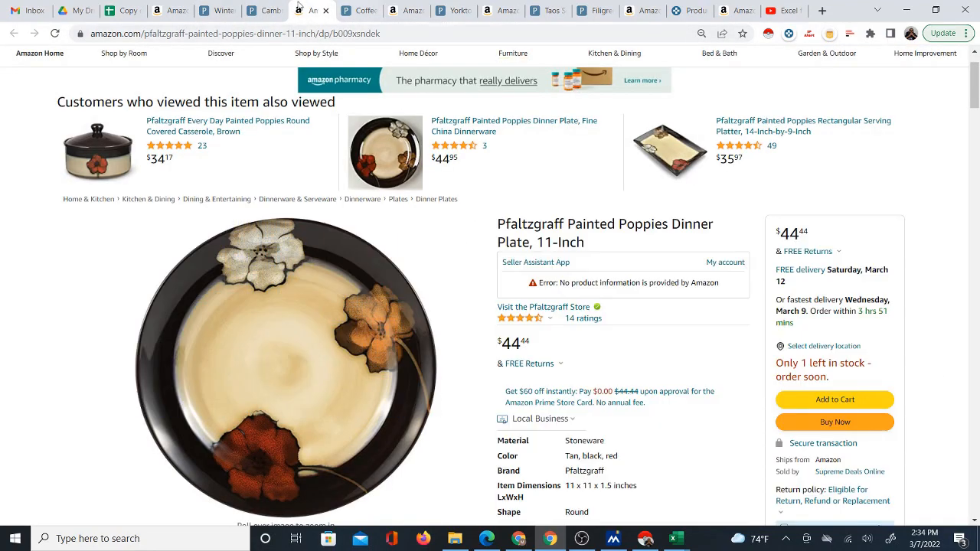
left_click(126, 10)
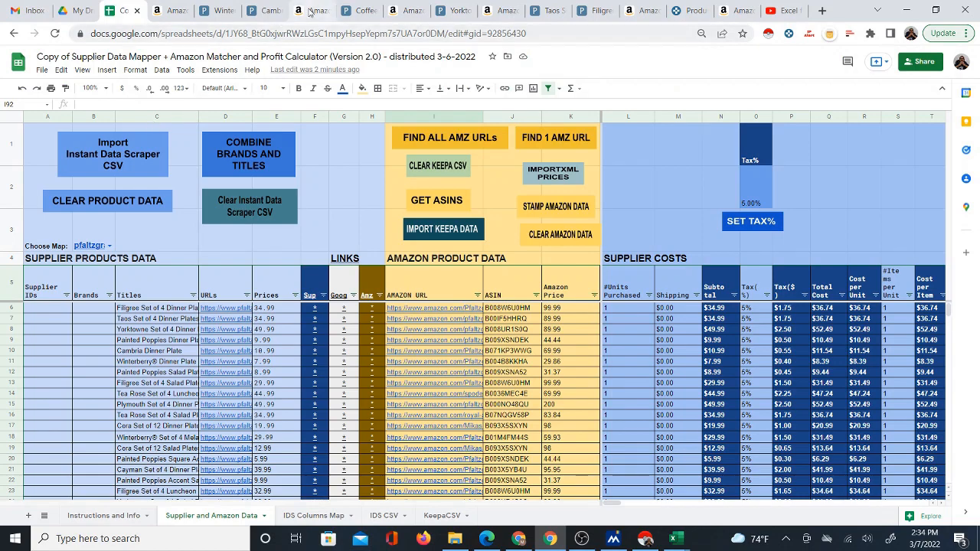
left_click(360, 10)
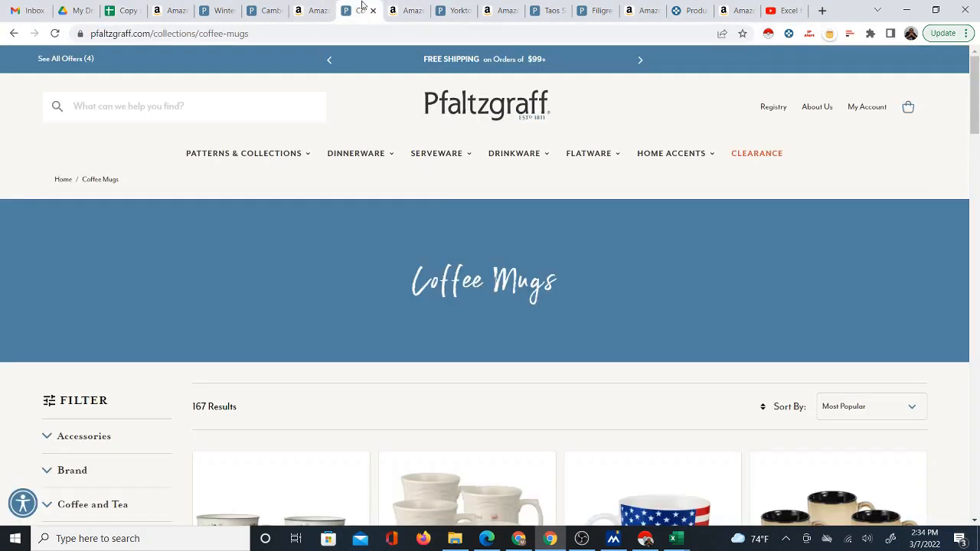
scroll(672, 253, "down", 5)
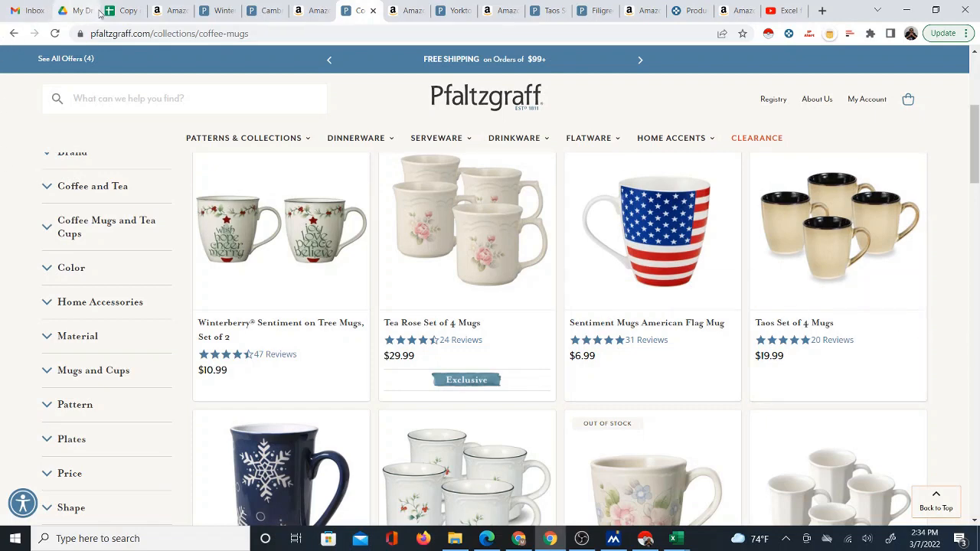
Step: Return to the spreadsheet, examine the Brands cells in rows 6 to 19 and select cell B6
left_click(122, 10)
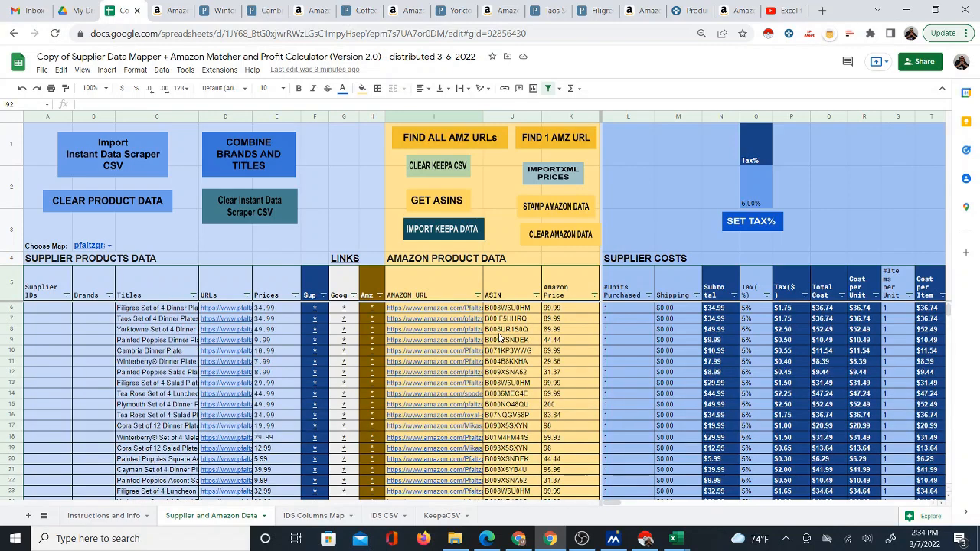
left_click_drag(103, 310, 96, 404)
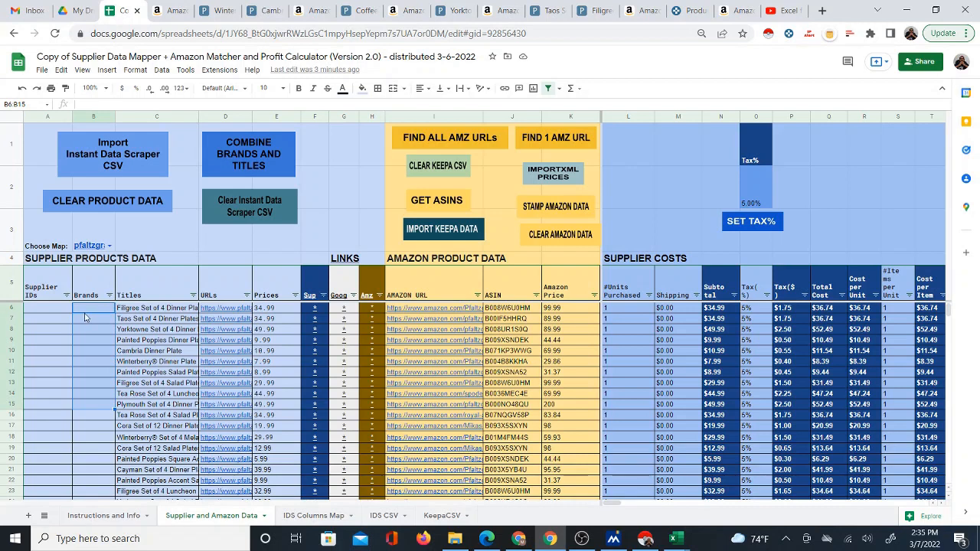
left_click_drag(100, 313, 100, 449)
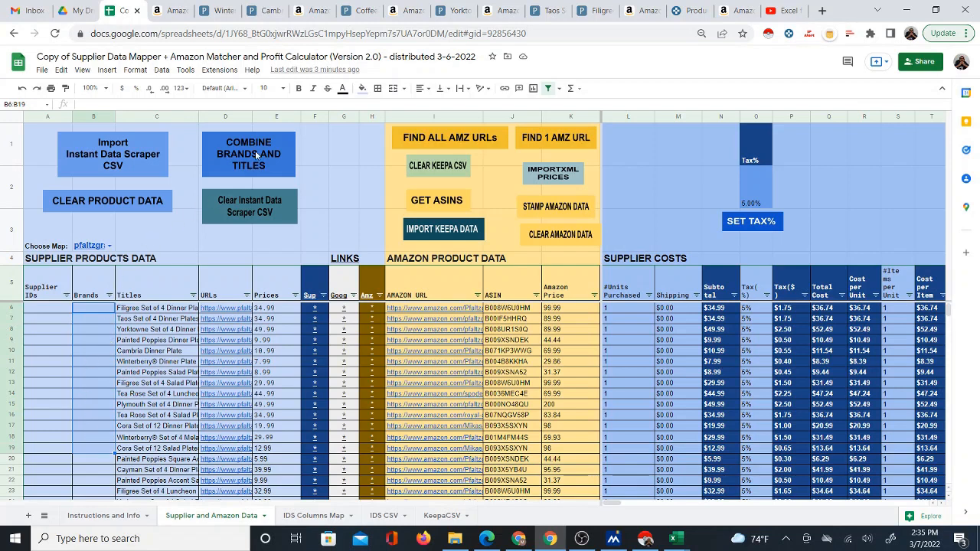
left_click(108, 310)
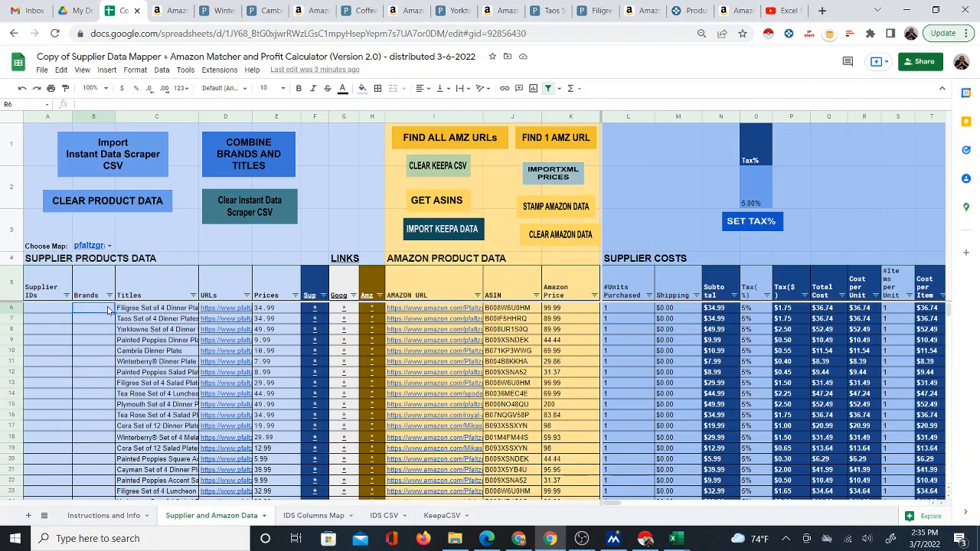